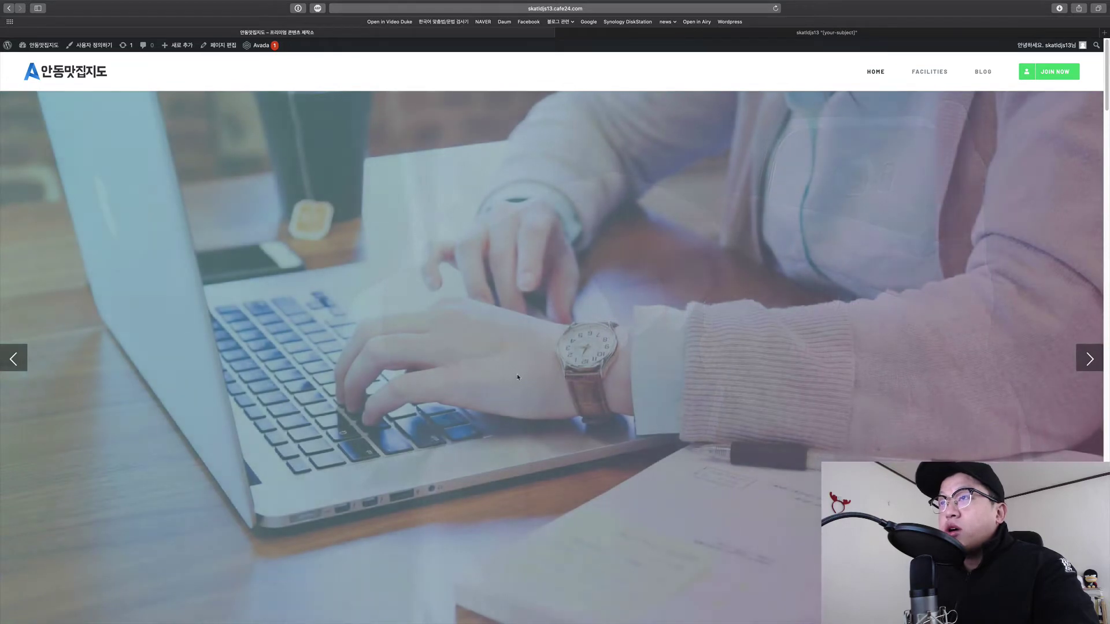
Scroll down the home page from the hero slider through the benefits section.
scroll(557, 374, down, 10)
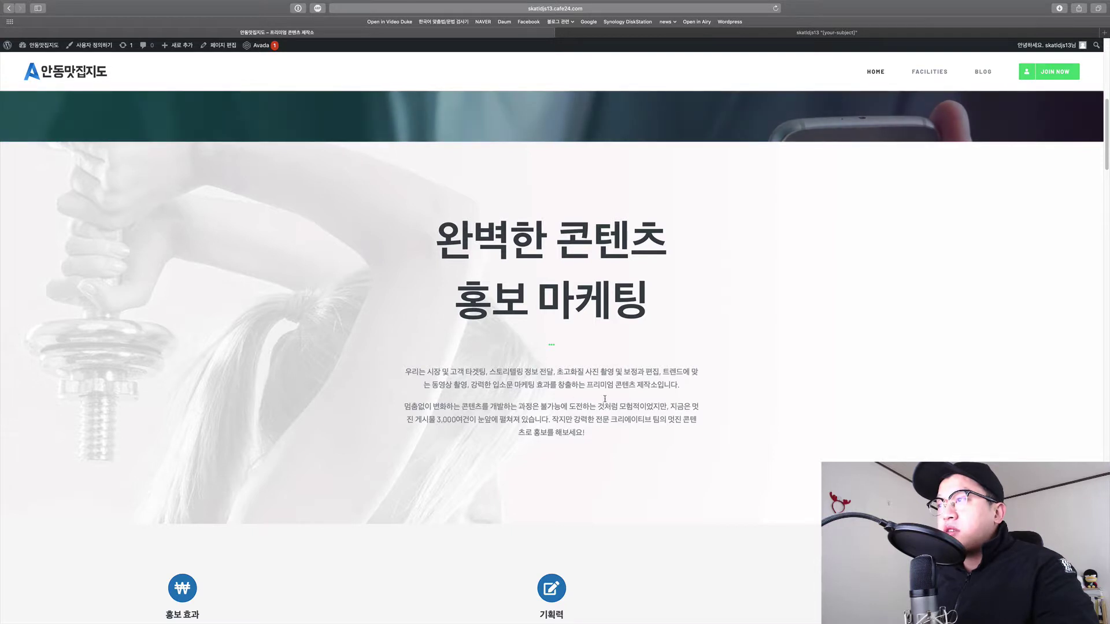
scroll(604, 398, down, 5)
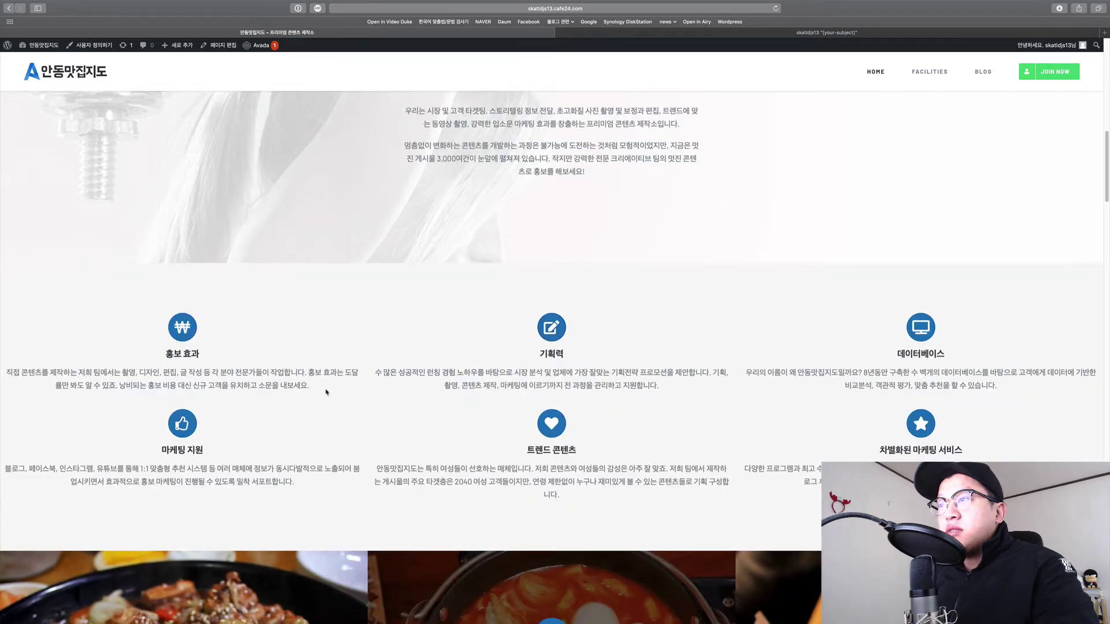
scroll(326, 393, down, 1)
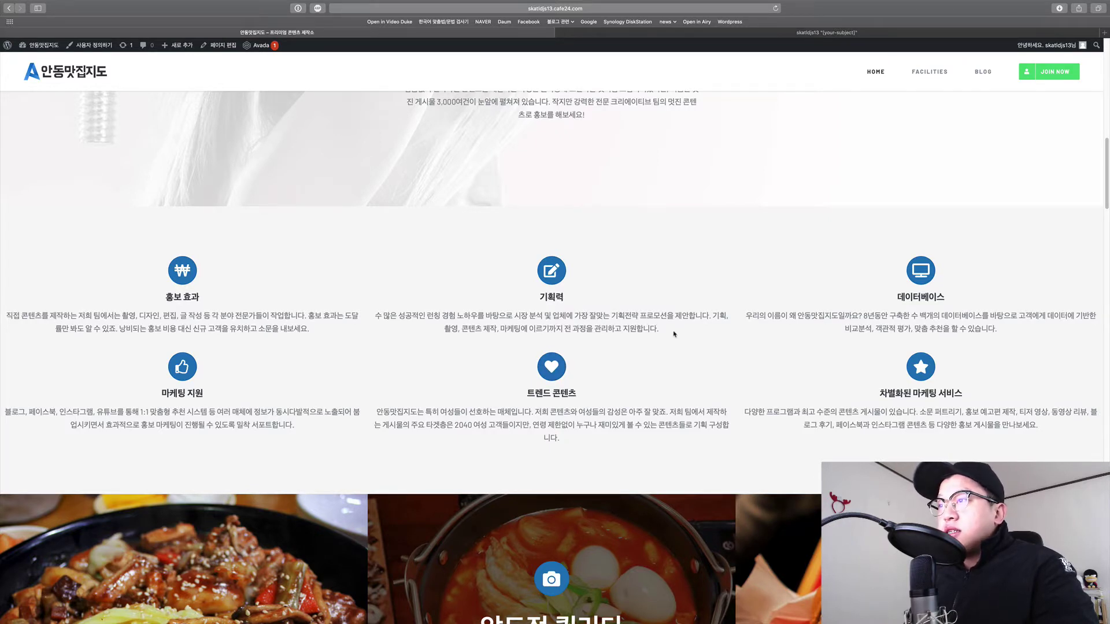
scroll(542, 379, down, 5)
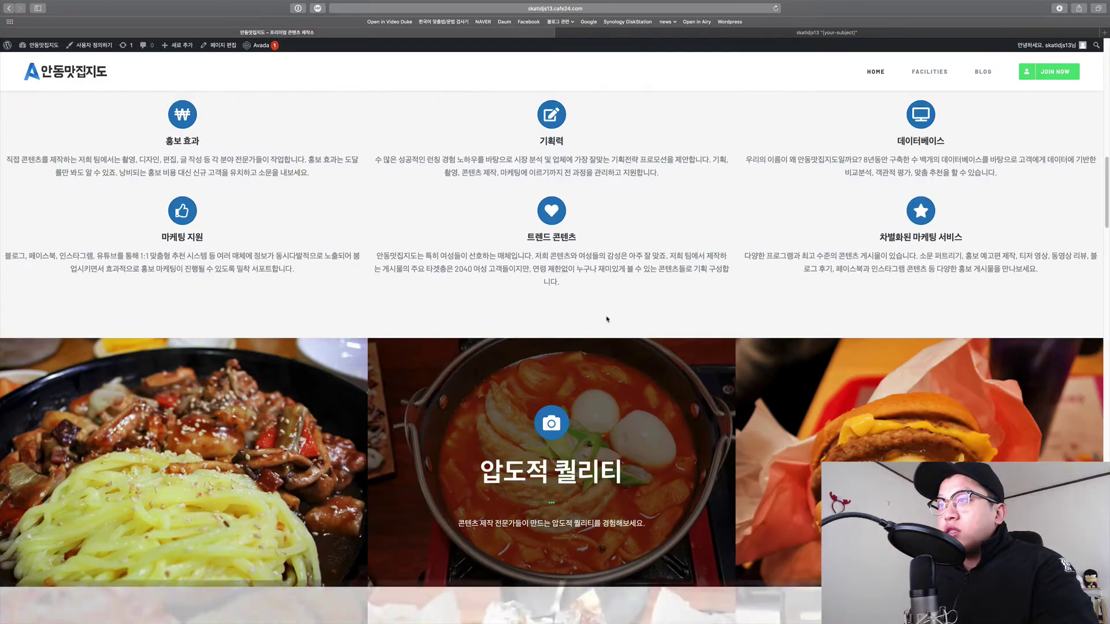
scroll(542, 379, down, 7)
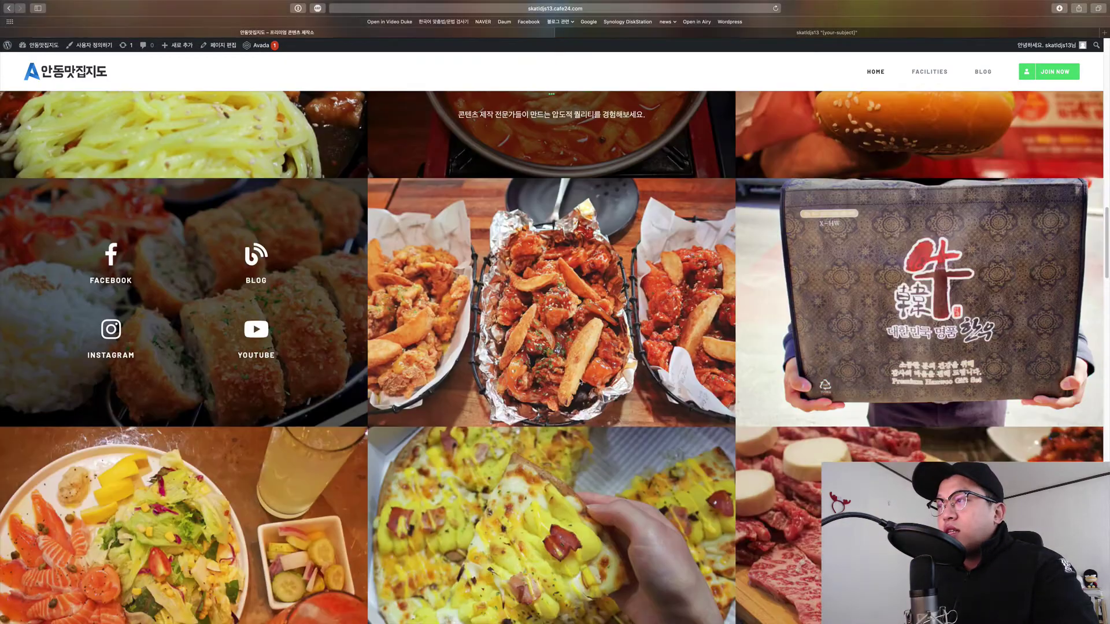
scroll(682, 425, up, 5)
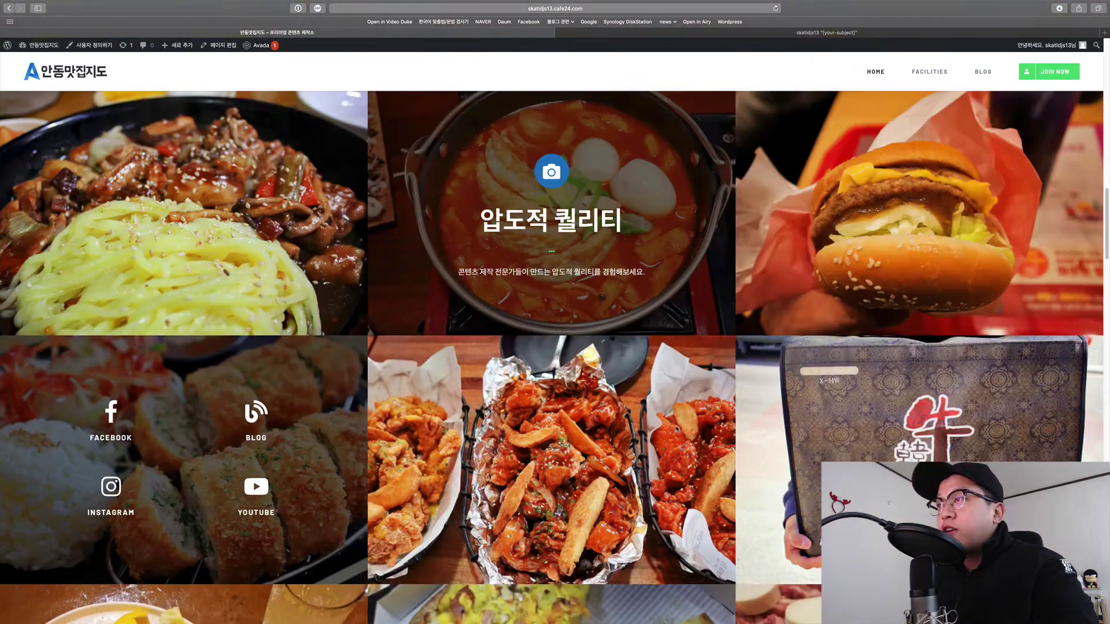
scroll(658, 423, down, 3)
scroll(649, 422, down, 7)
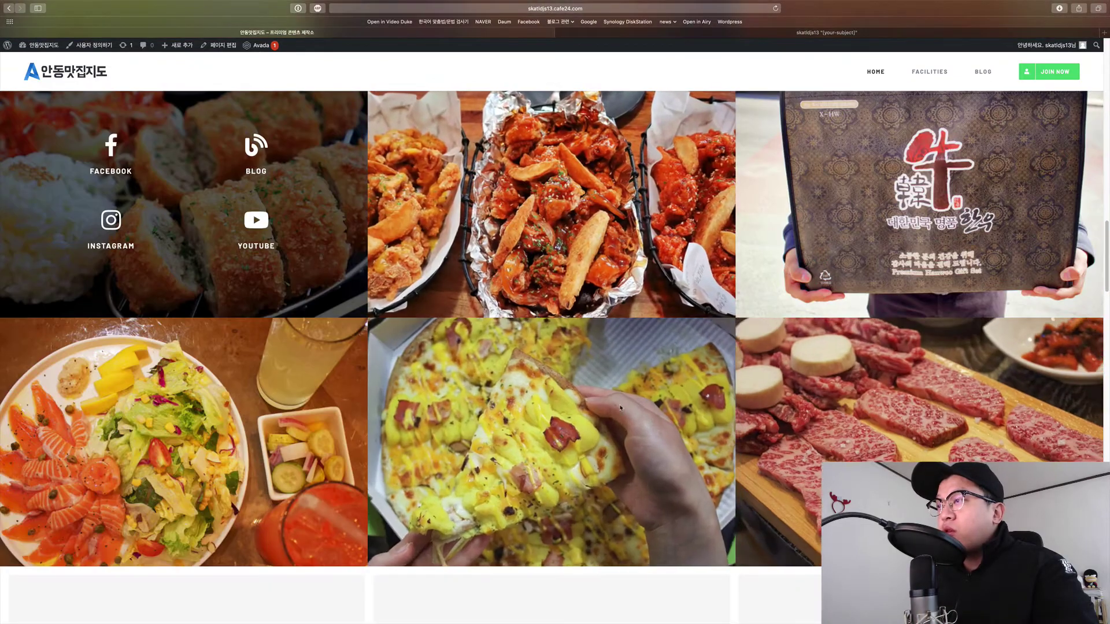
scroll(354, 344, down, 9)
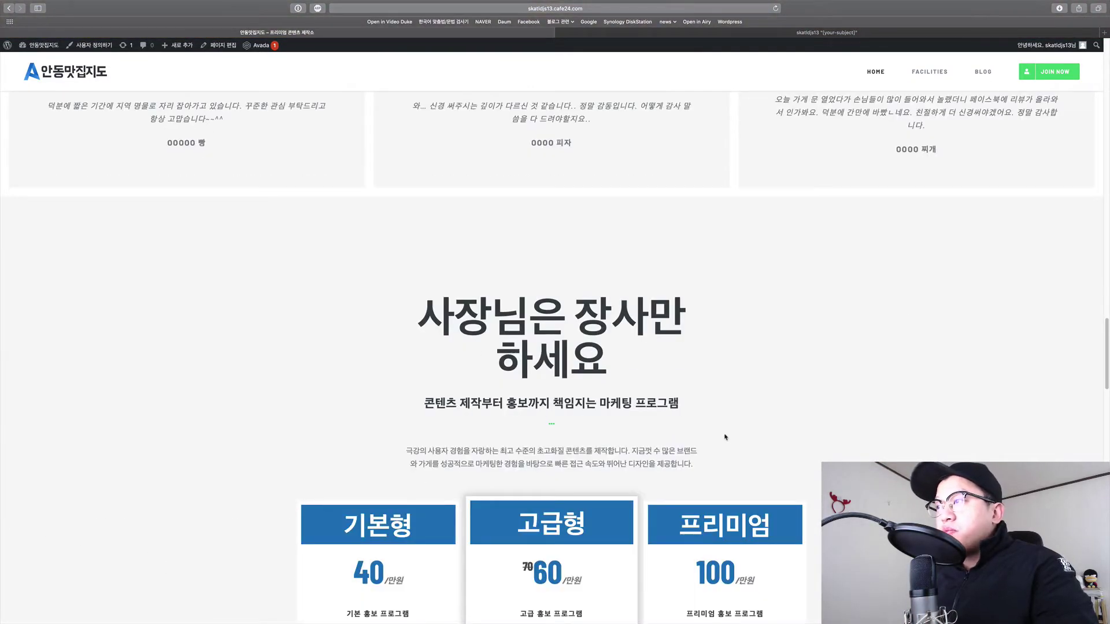
scroll(725, 437, down, 7)
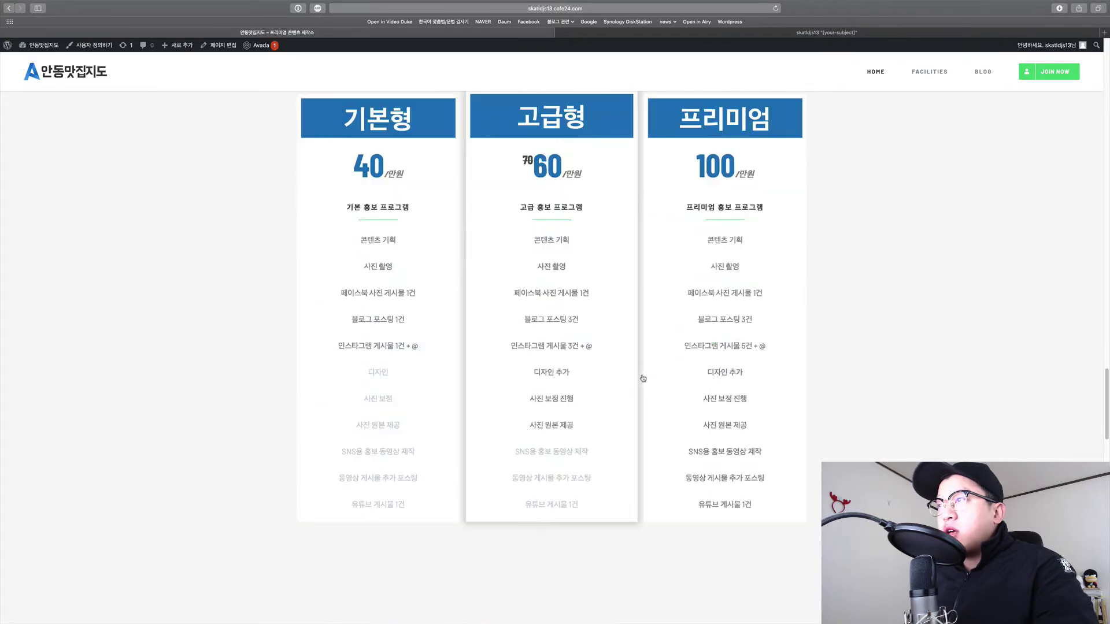
scroll(643, 378, down, 5)
drag(344, 299, 715, 460)
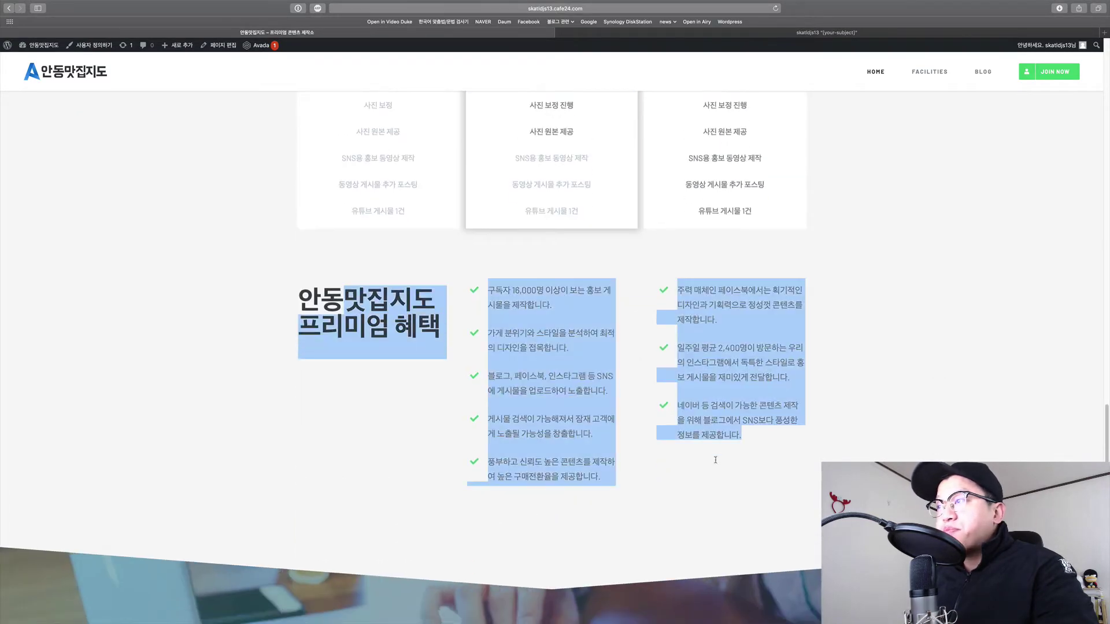
click(619, 460)
Highlight the banner tagline and 안동맛집지도 heading to read them.
scroll(619, 459, down, 5)
drag(393, 354, 671, 416)
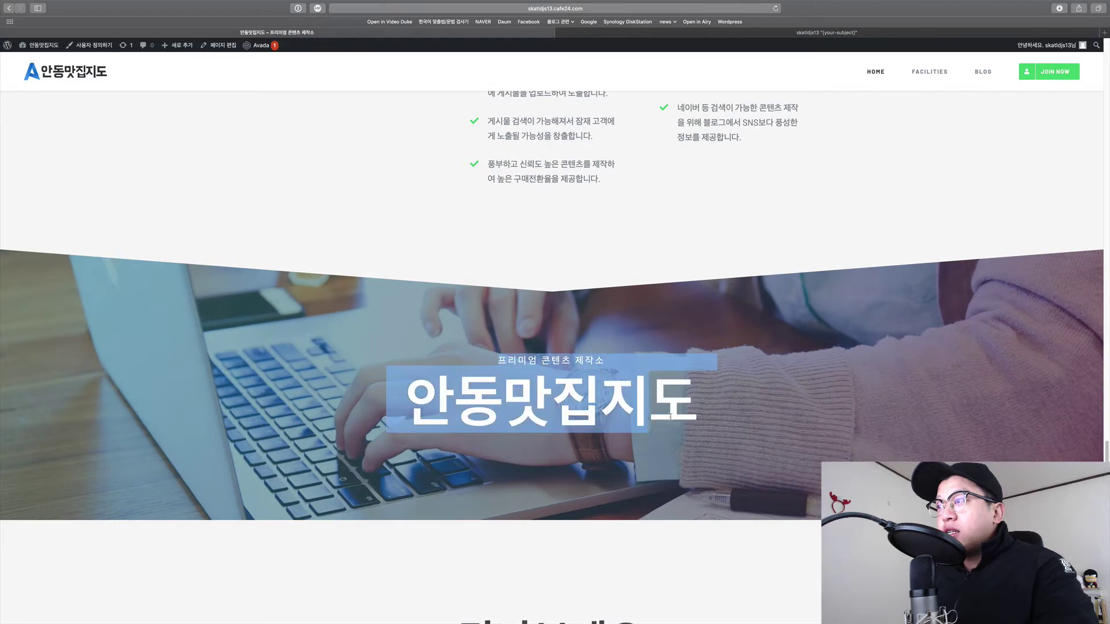
drag(393, 354, 698, 416)
drag(393, 354, 712, 412)
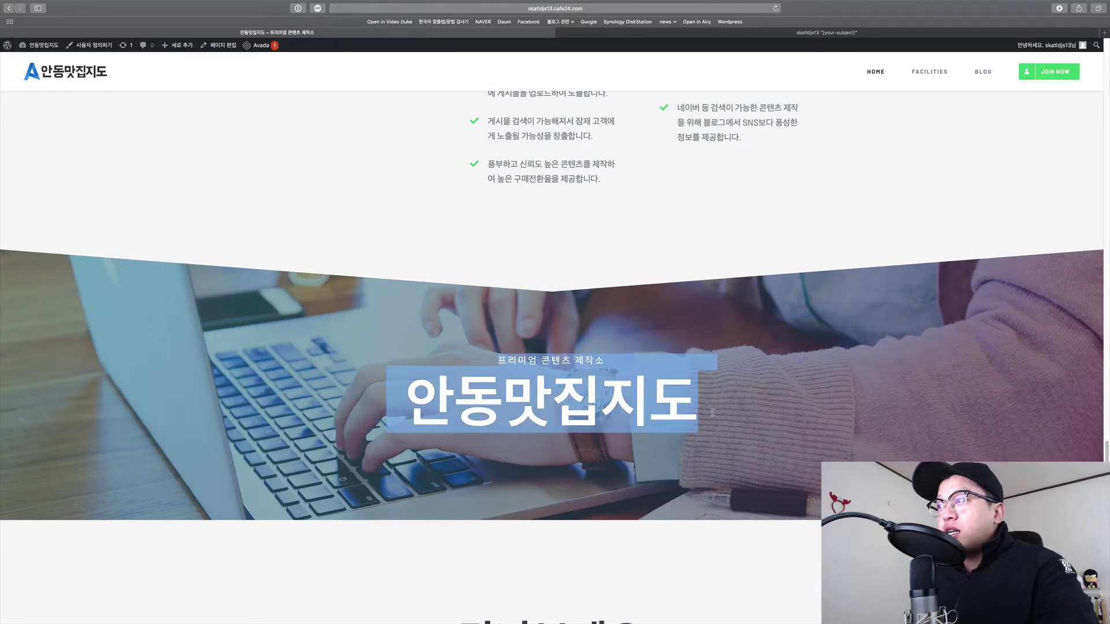
click(581, 235)
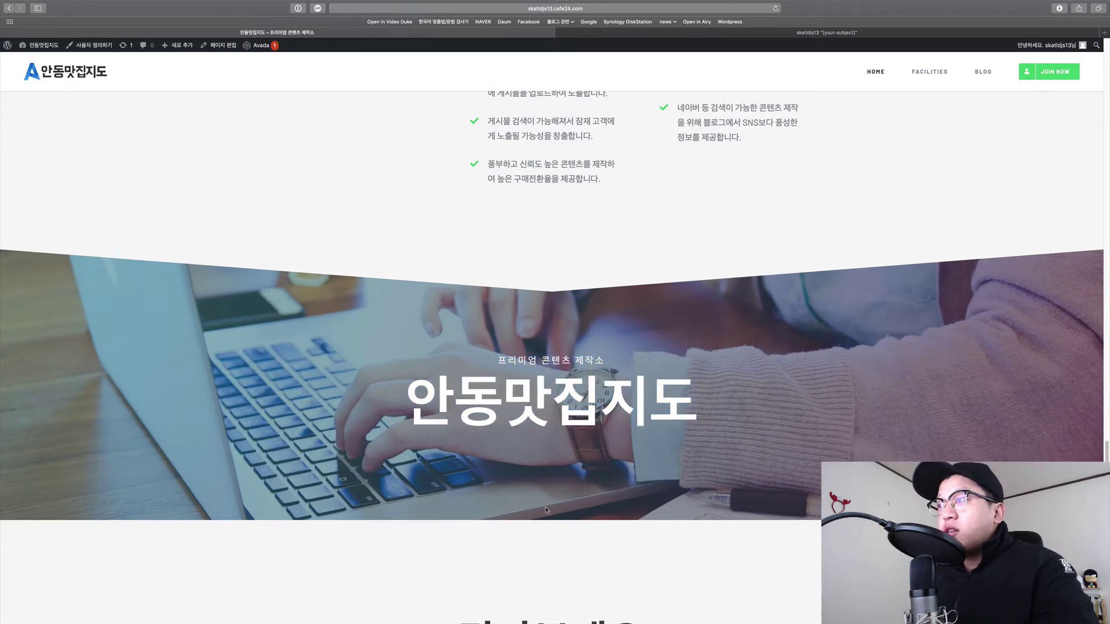
drag(400, 386, 517, 392)
click(710, 412)
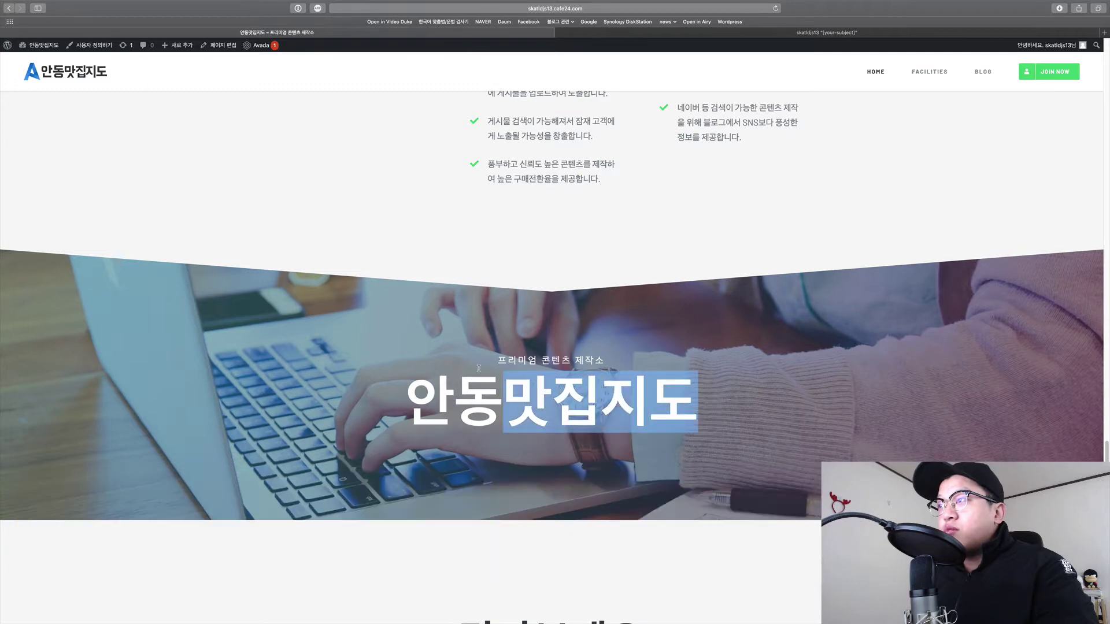
click(537, 398)
Continue past the team cards and select the text of the three footer columns.
scroll(634, 422, down, 5)
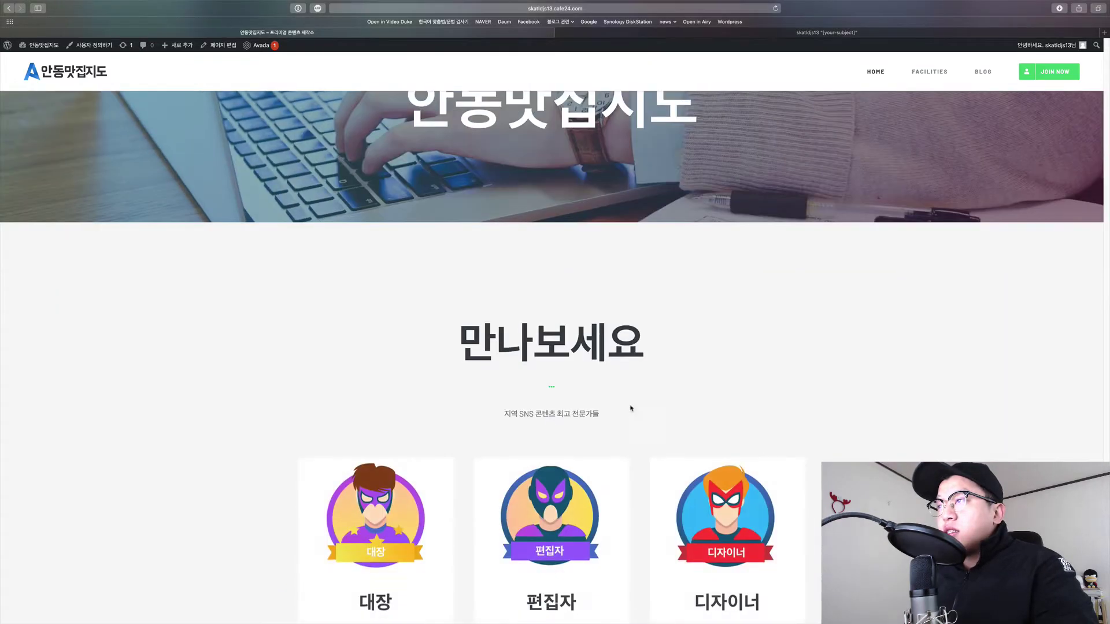
drag(458, 340, 638, 420)
click(637, 422)
scroll(635, 434, down, 8)
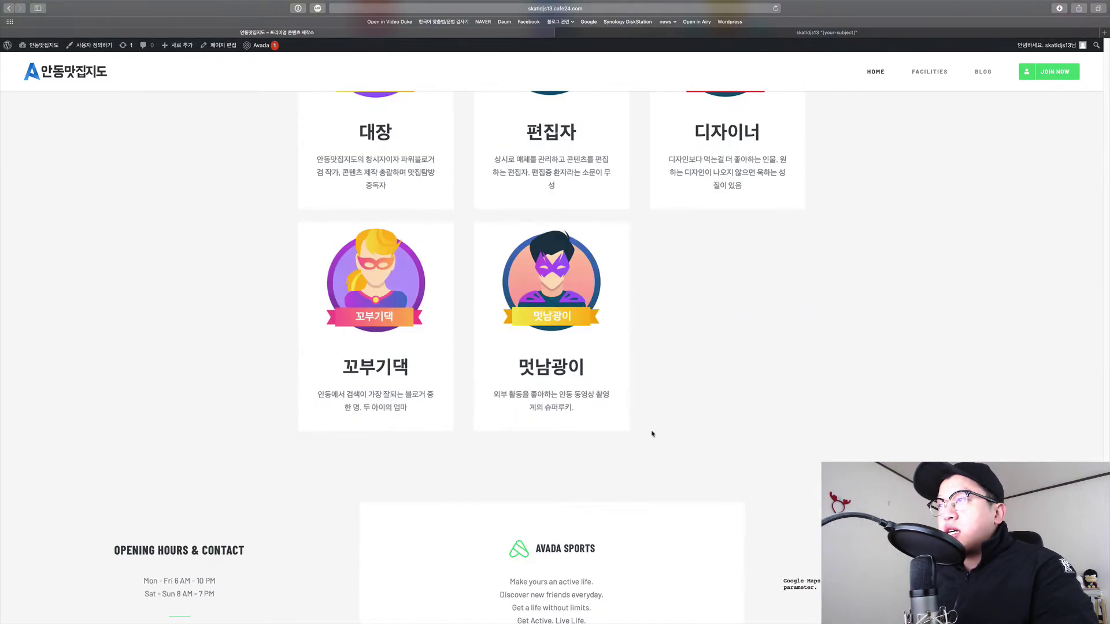
scroll(654, 434, up, 5)
scroll(654, 435, down, 7)
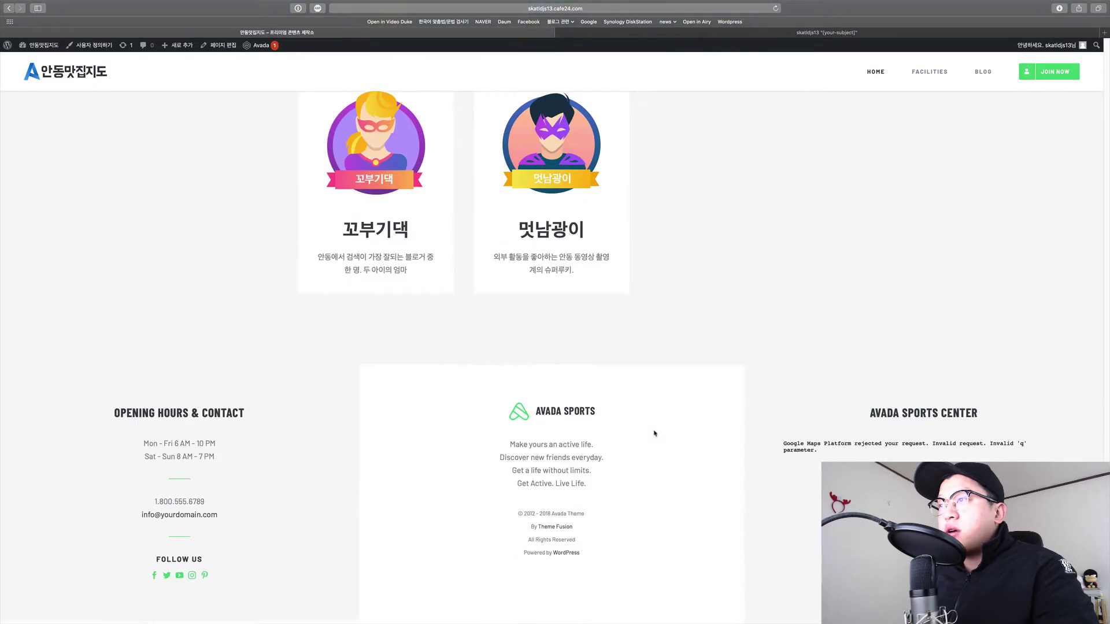
drag(250, 387, 809, 577)
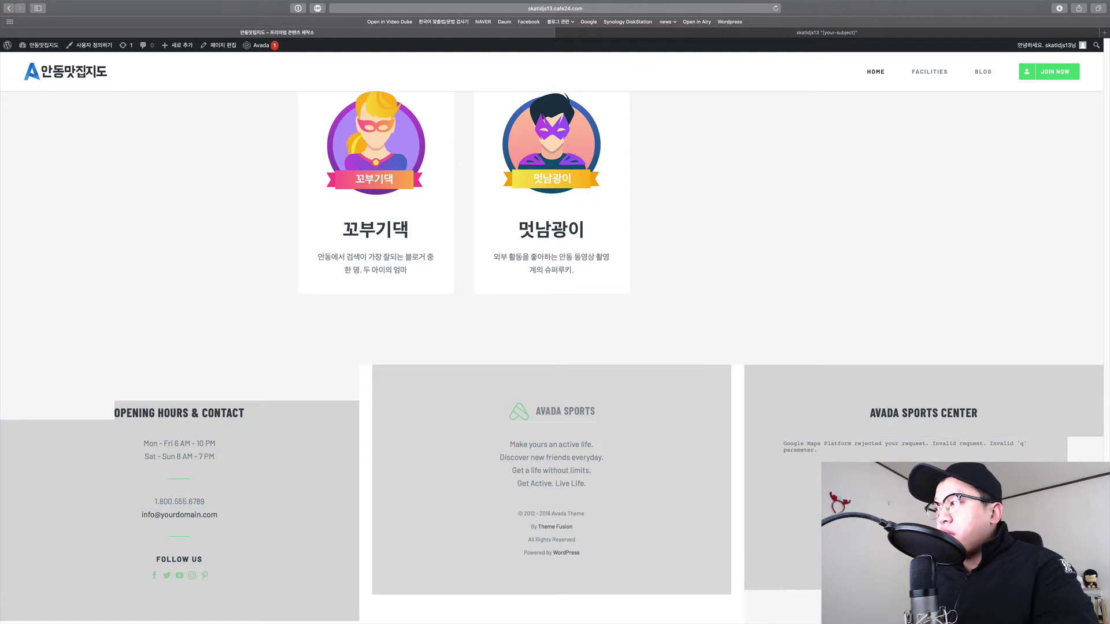
click(689, 517)
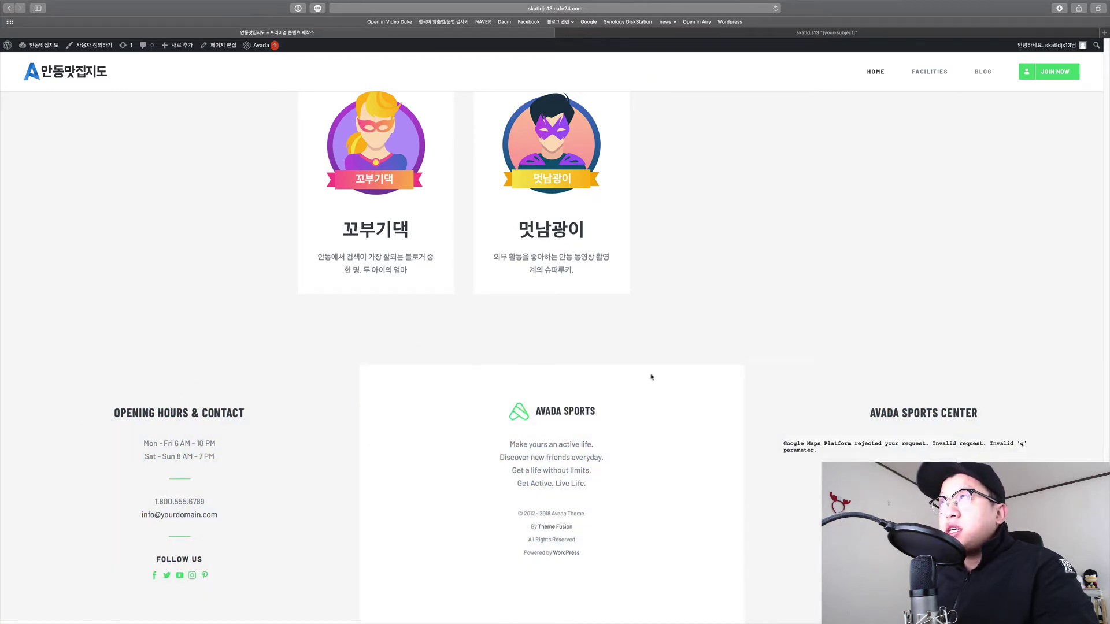
Go to the Blog page and scroll down through its content.
click(979, 78)
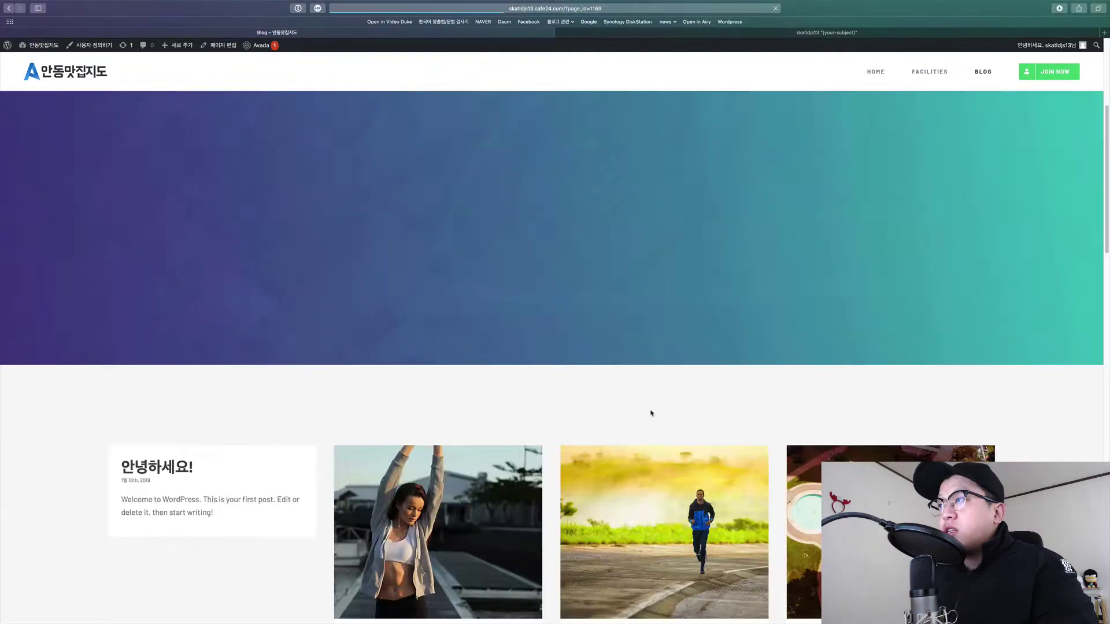
scroll(653, 414, down, 15)
scroll(661, 414, down, 2)
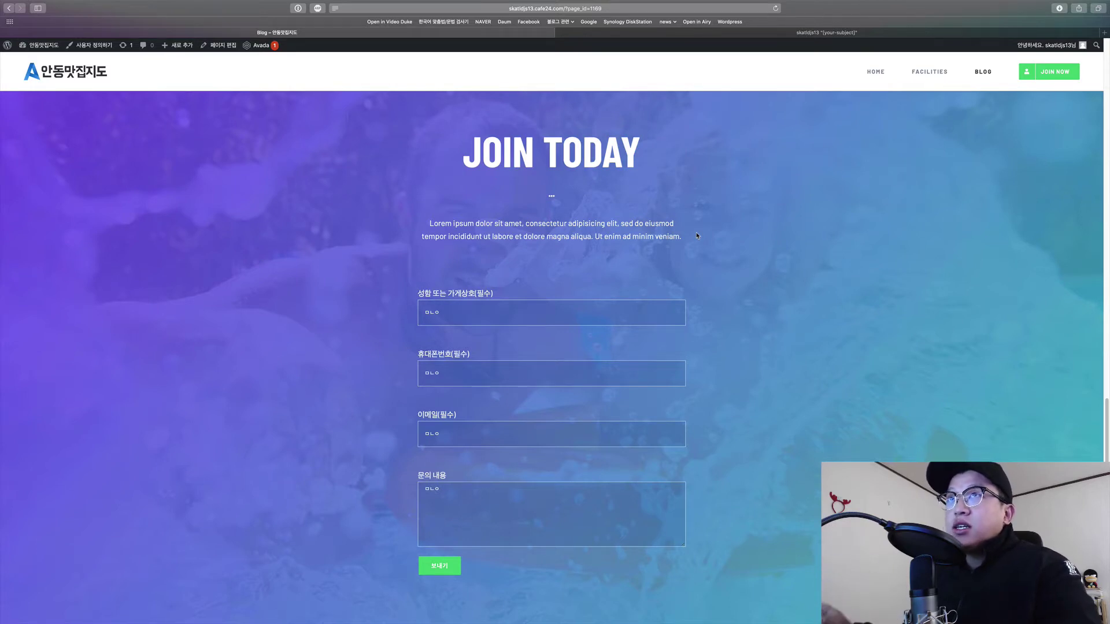
scroll(697, 235, up, 3)
Highlight the JOIN TODAY heading and paragraph, and look at the first form field.
drag(463, 276, 682, 368)
click(654, 369)
scroll(653, 369, down, 3)
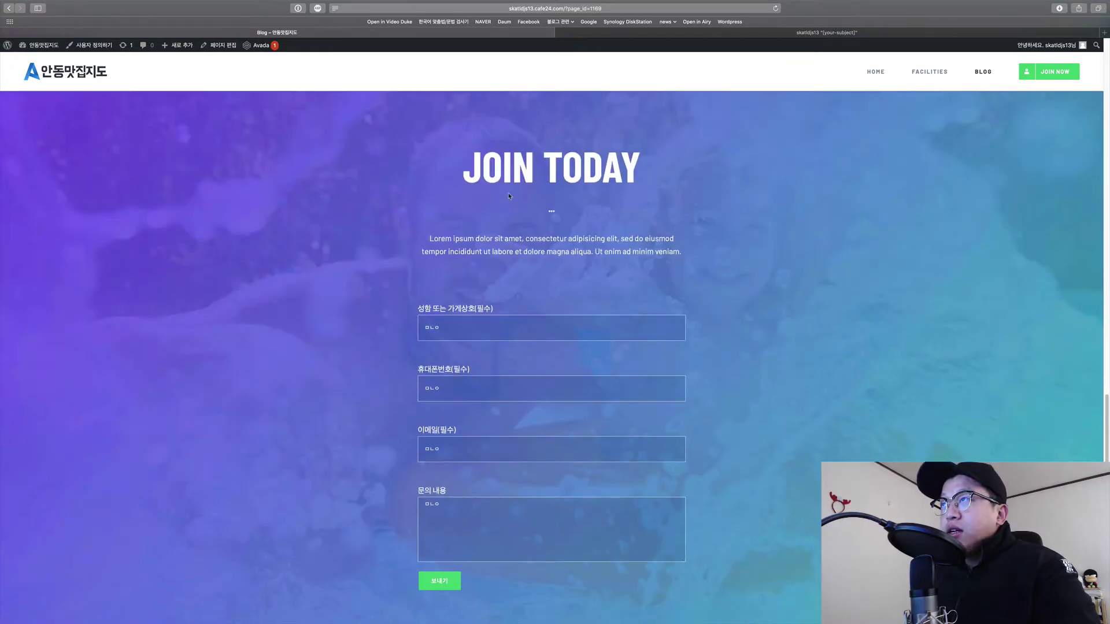
drag(463, 157, 698, 256)
click(698, 256)
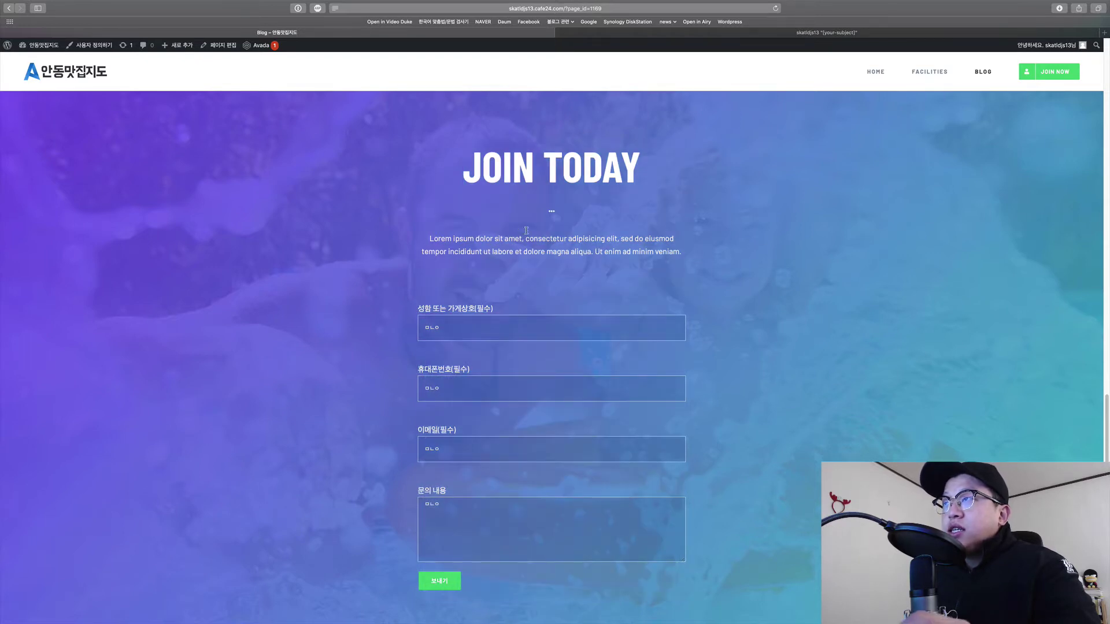
drag(464, 157, 681, 264)
click(571, 318)
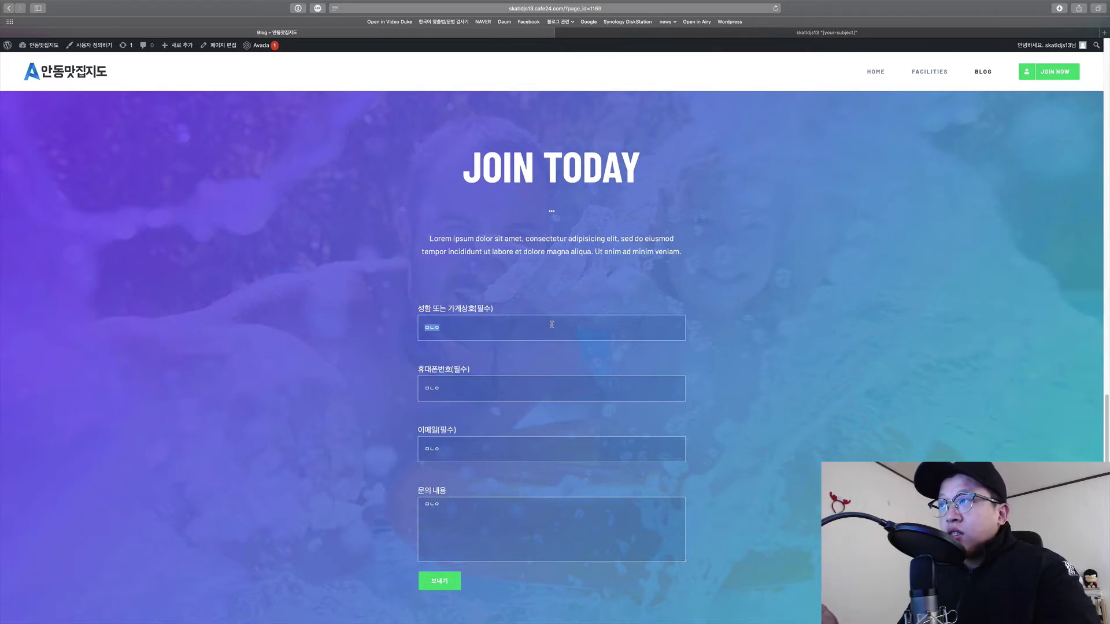
click(552, 324)
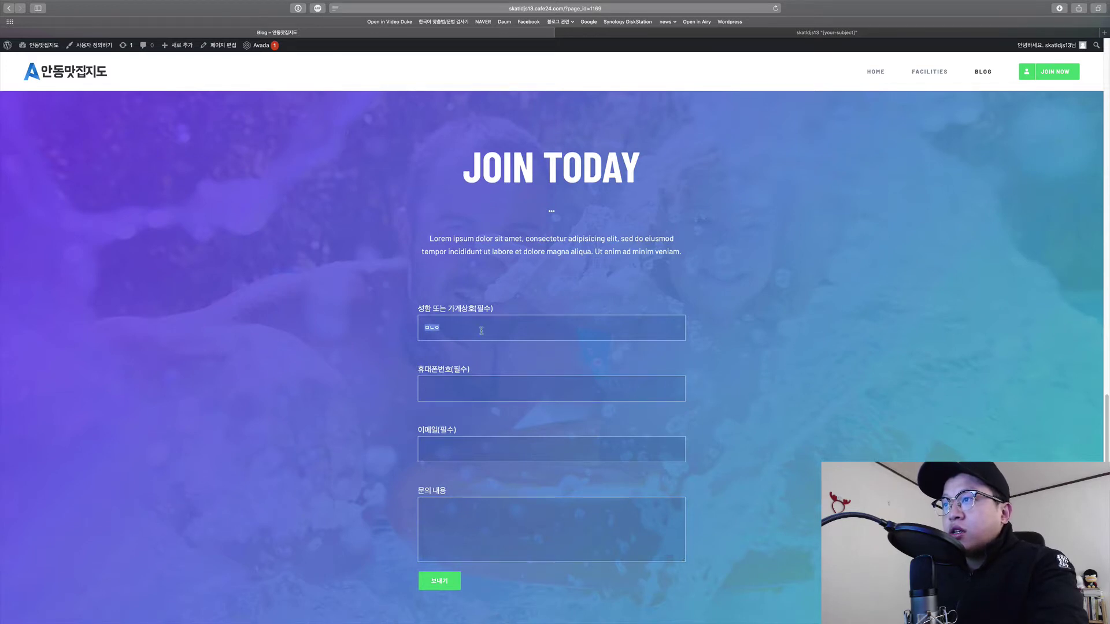
Remove the stray text from the first form field and select the heading through the form.
key(BackSpace)
scroll(481, 331, down, 1)
drag(469, 139, 528, 341)
click(527, 341)
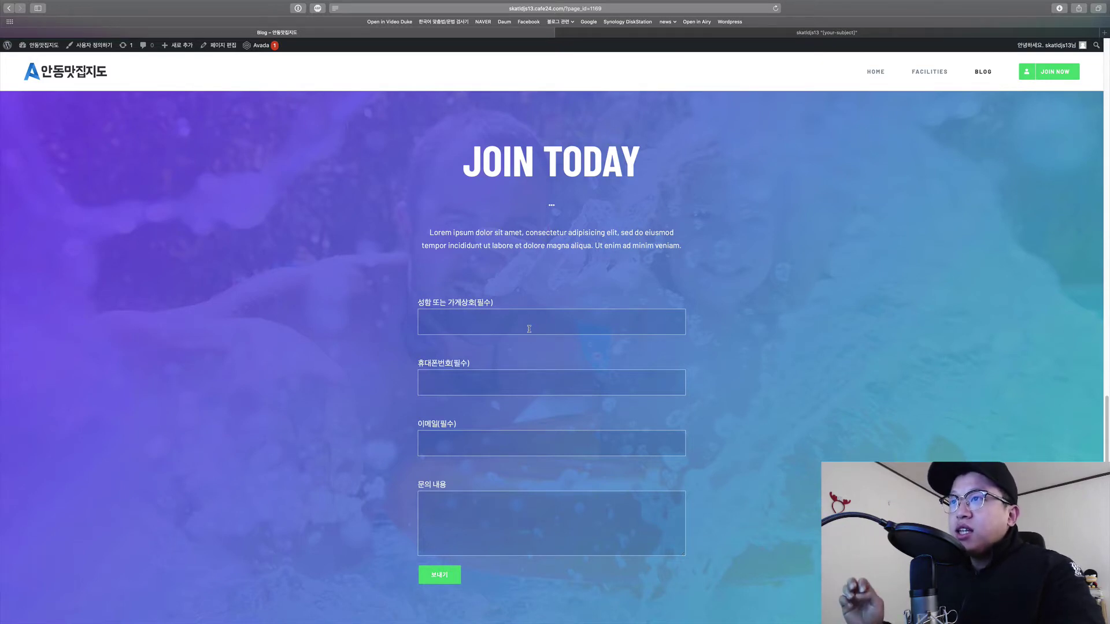
scroll(578, 289, up, 20)
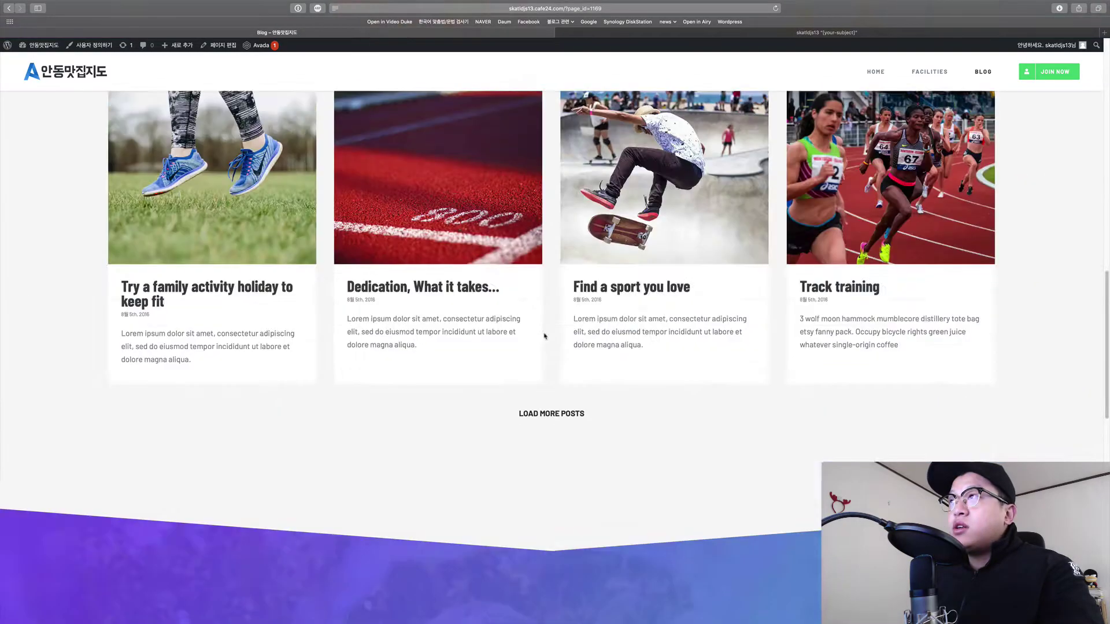
scroll(608, 249, down, 20)
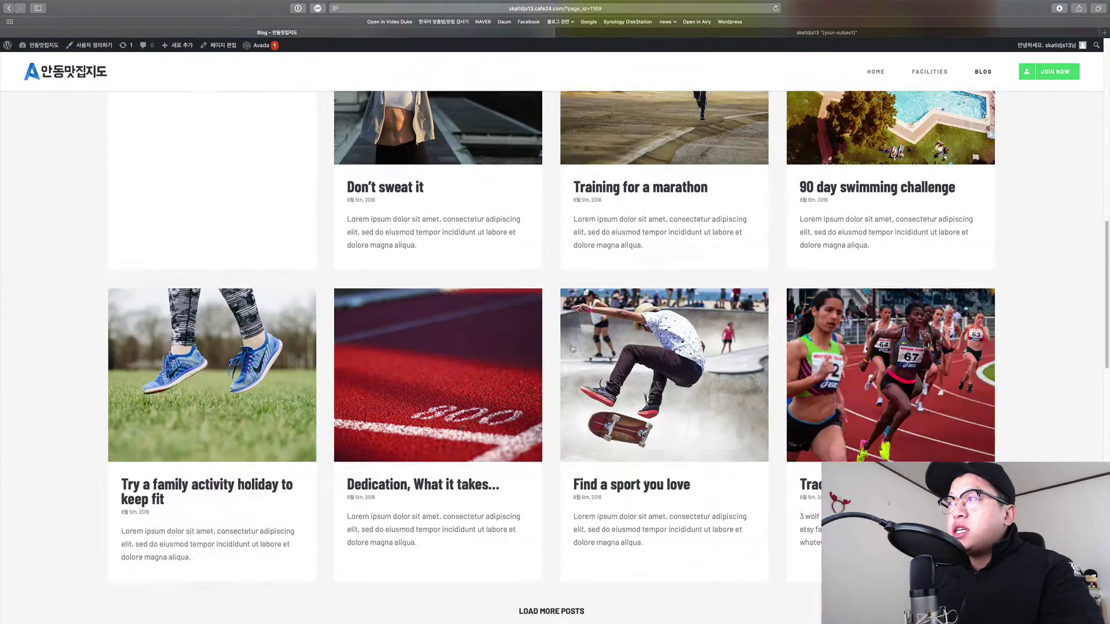
scroll(551, 396, down, 4)
scroll(560, 337, up, 2)
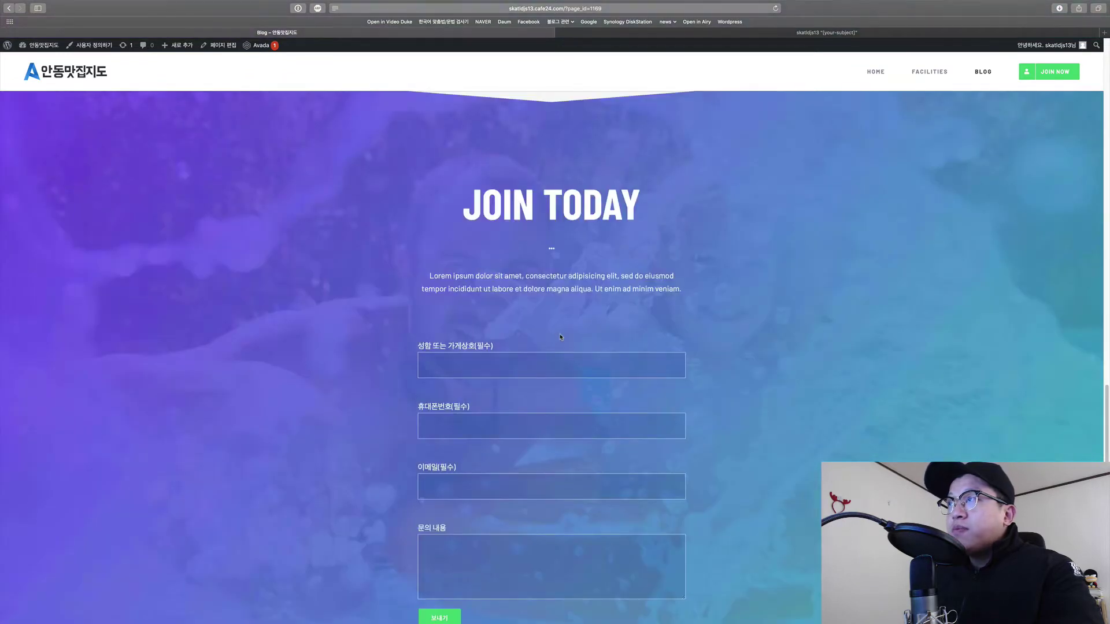
scroll(509, 220, down, 2)
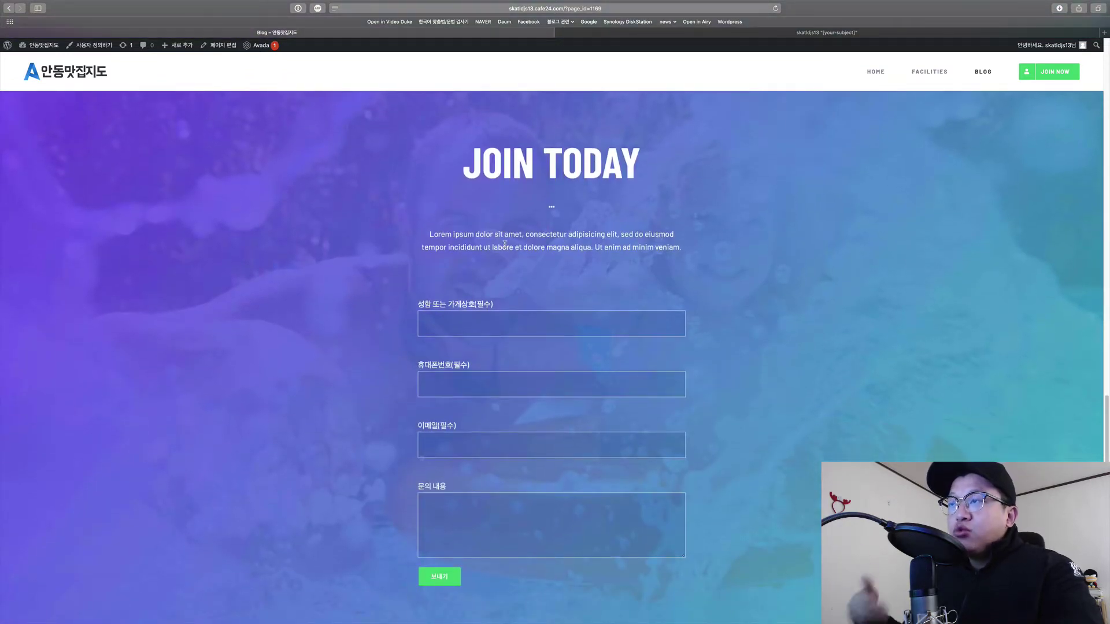
Repeatedly select the JOIN TODAY heading, paragraph and whole form to inspect them.
drag(463, 160, 689, 279)
click(689, 280)
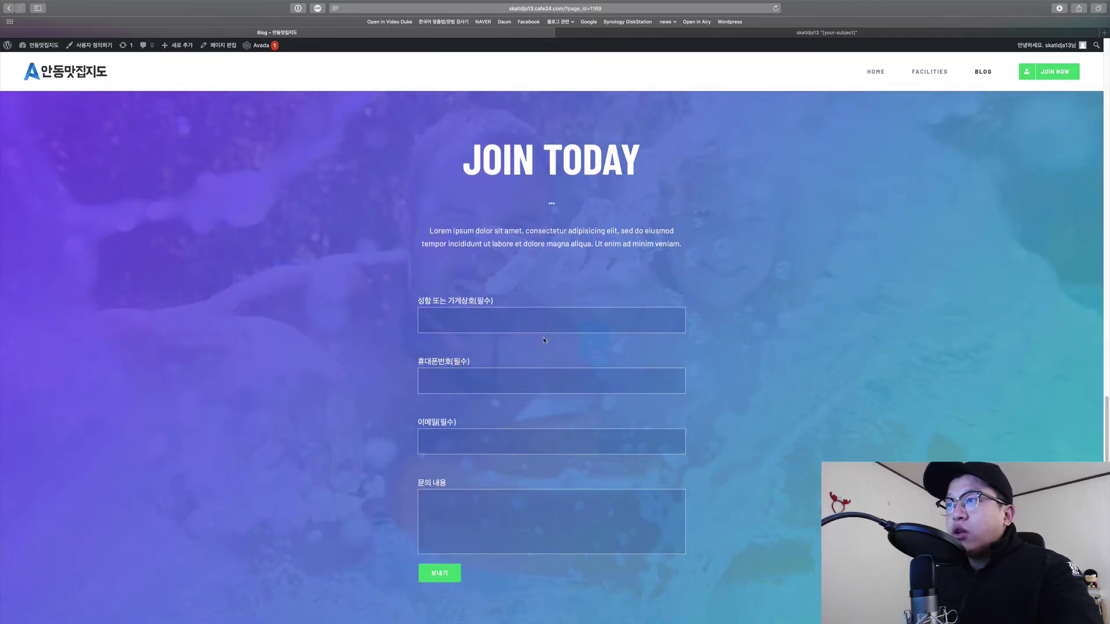
scroll(545, 336, down, 1)
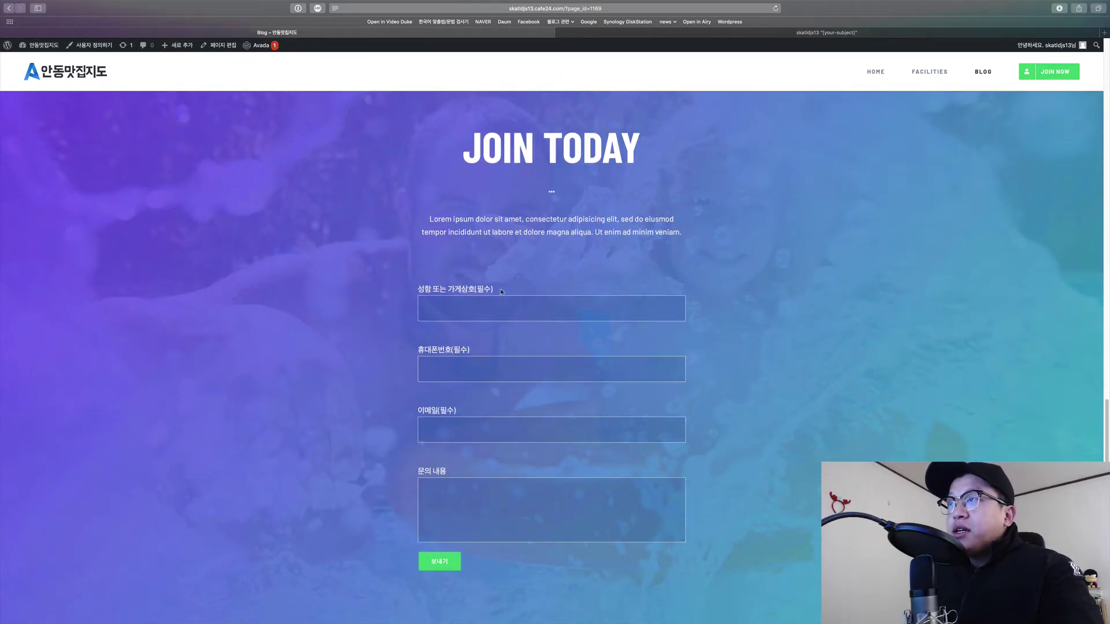
mouse_move(443, 141)
mouse_down()
mouse_move(661, 365)
mouse_move(746, 584)
mouse_move(425, 134)
mouse_up()
click(751, 566)
click(425, 134)
drag(542, 238, 740, 572)
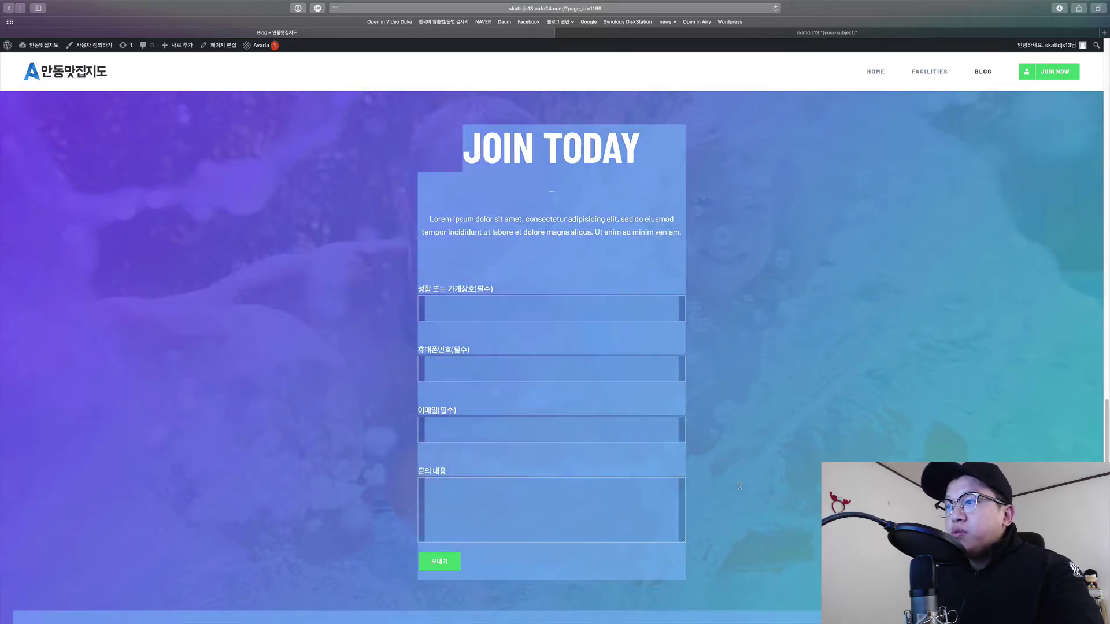
click(739, 488)
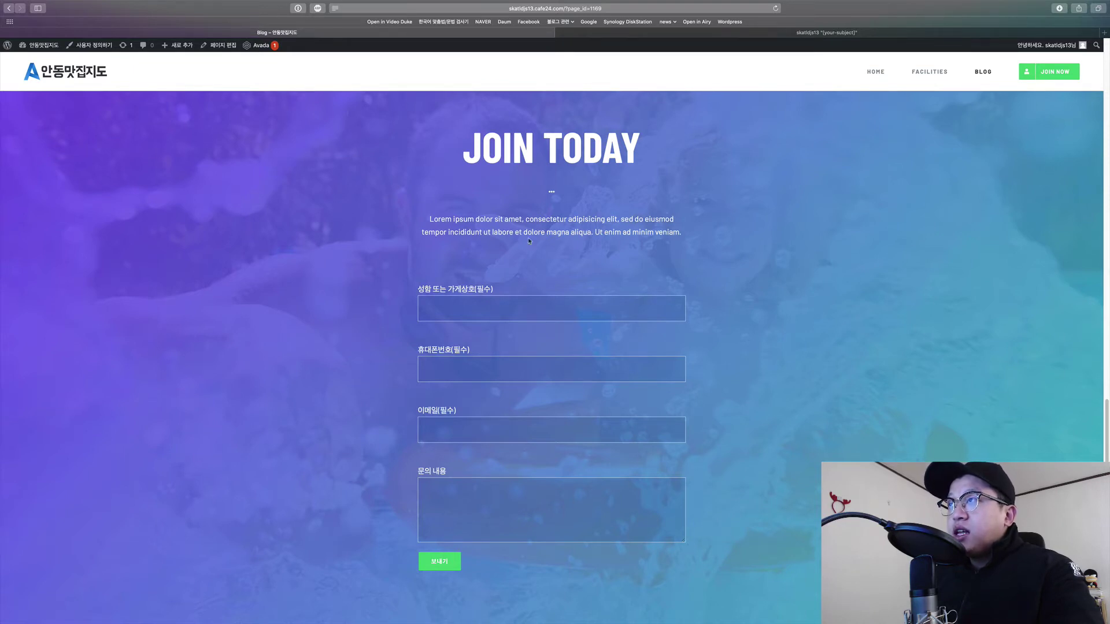
drag(462, 141, 693, 572)
click(640, 231)
drag(521, 191, 687, 578)
click(408, 248)
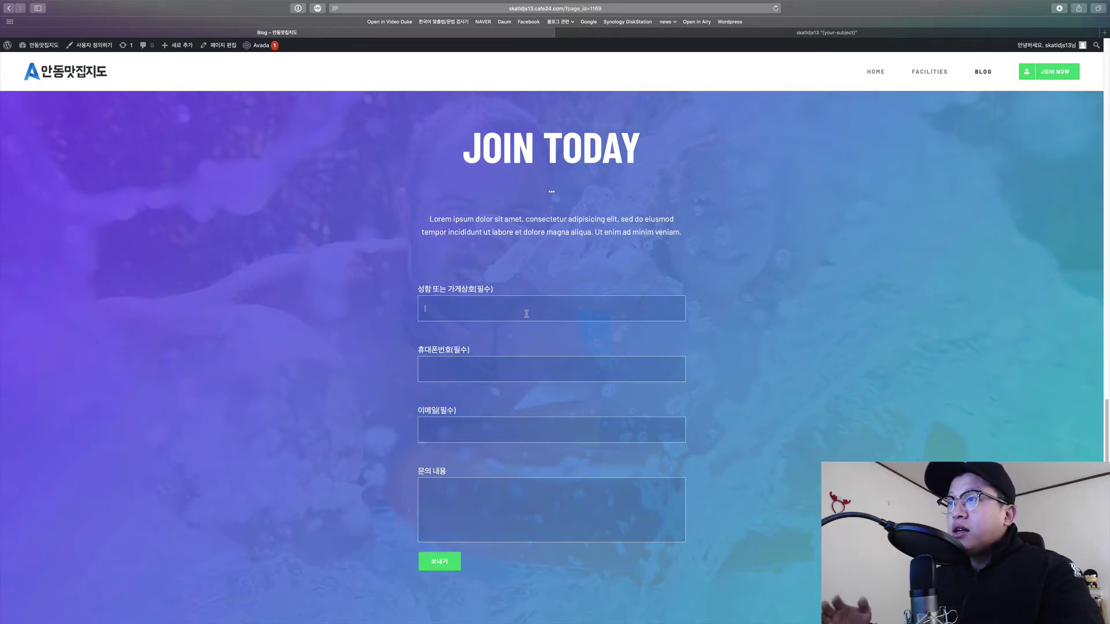
Select the title and Lorem text once more, then return to the home page.
drag(517, 192, 682, 234)
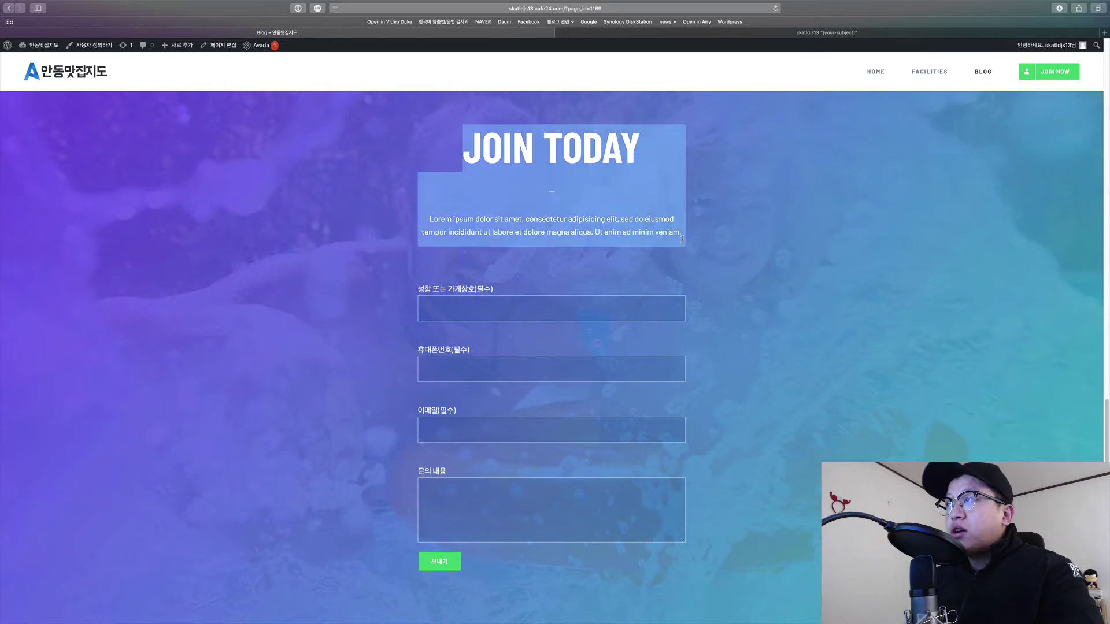
click(605, 316)
scroll(604, 316, down, 1)
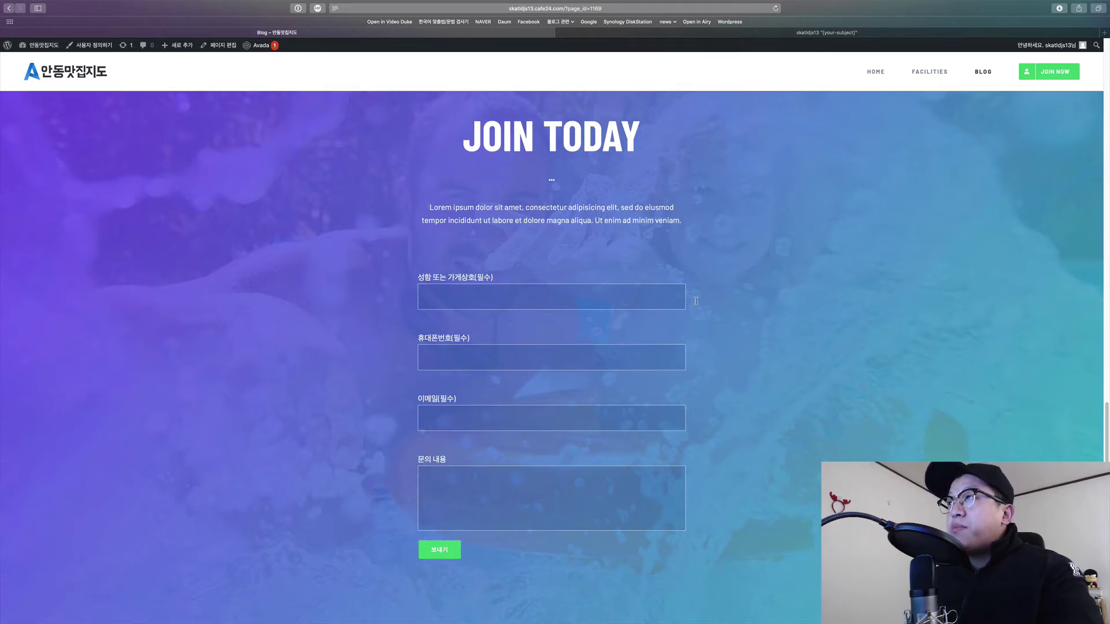
click(873, 73)
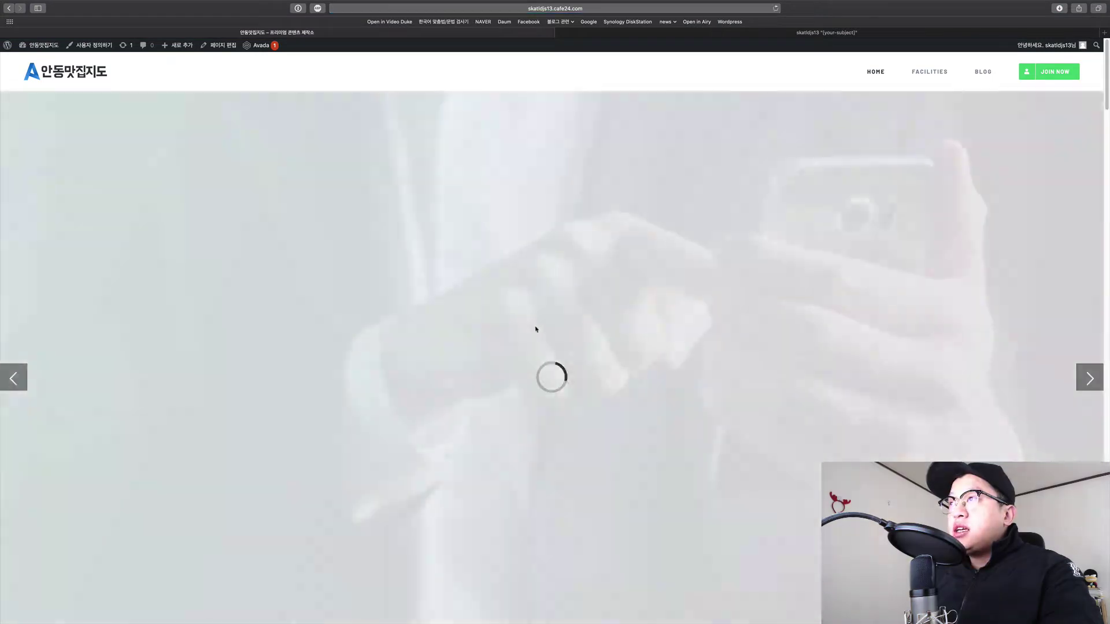
Scroll to the home page footer, then go to the 알림판 dashboard via the admin bar.
scroll(551, 355, down, 20)
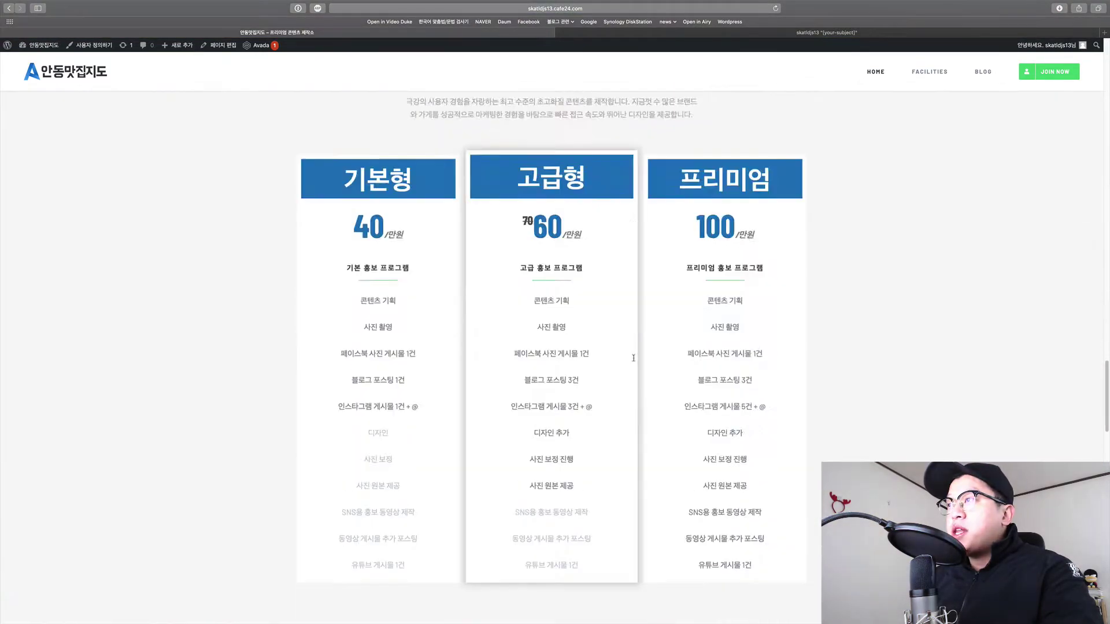
scroll(636, 368, down, 10)
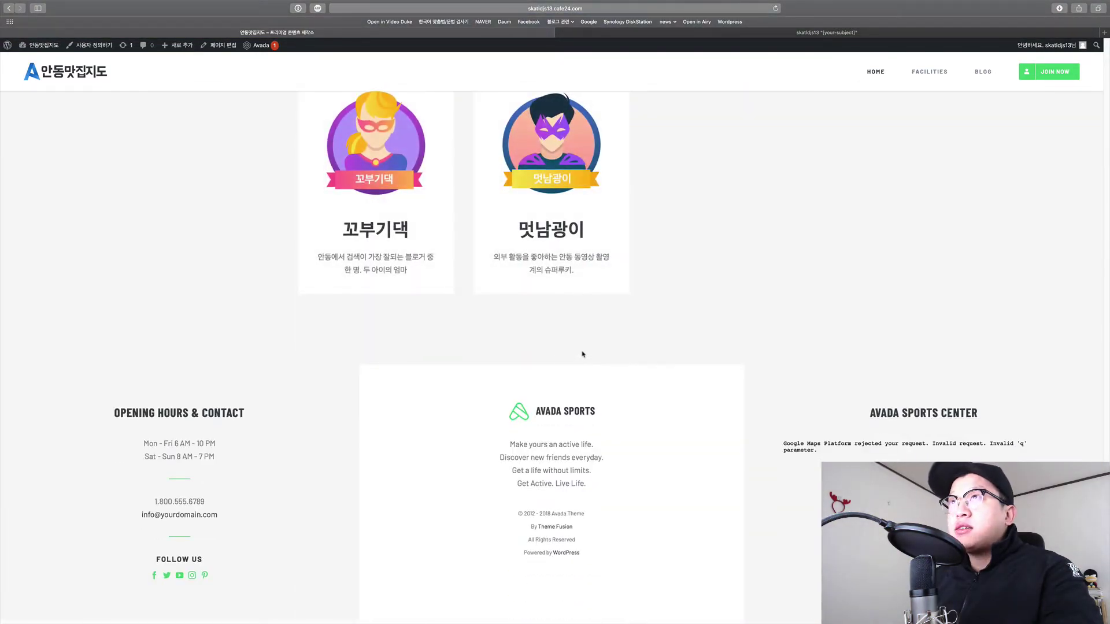
scroll(939, 171, up, 1)
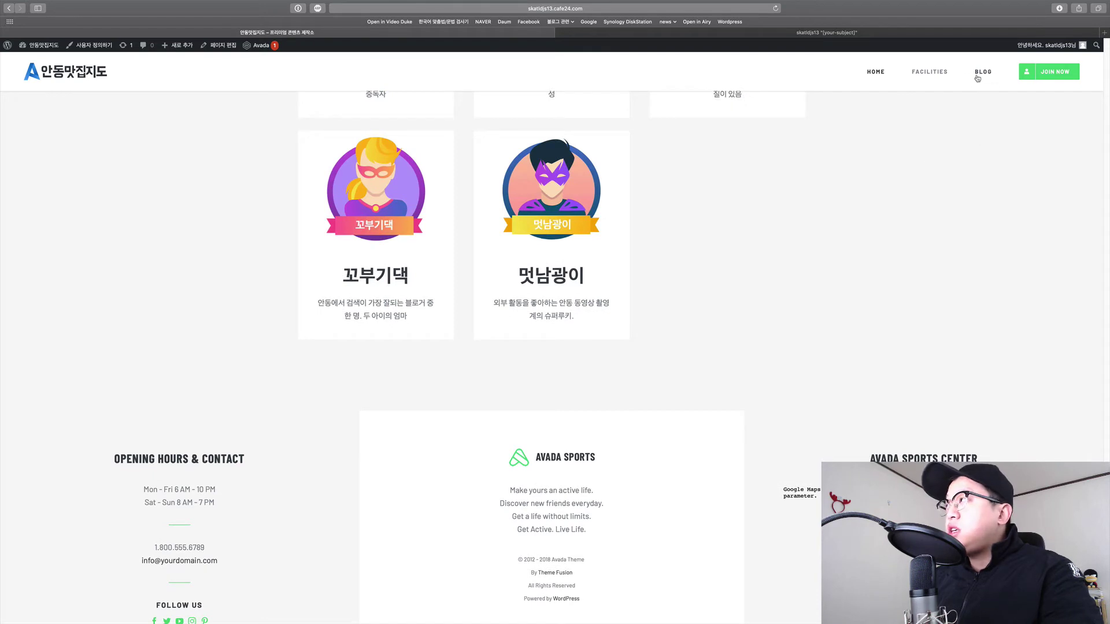
click(39, 47)
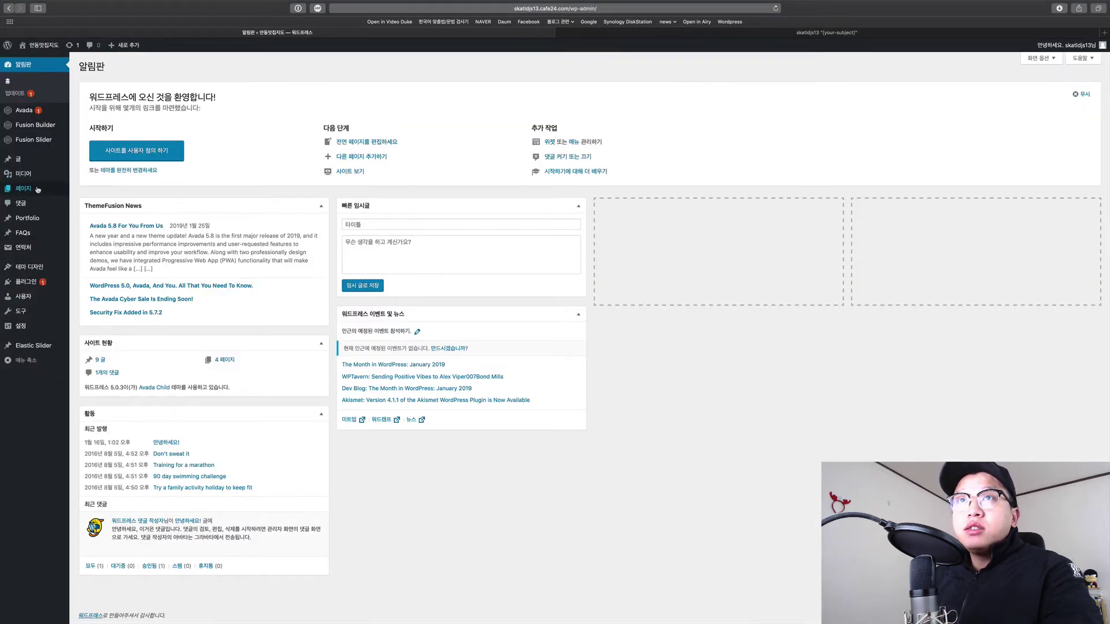
Edit the Blog page from 페이지 and scroll Fusion Builder to its Call to Action container.
click(33, 191)
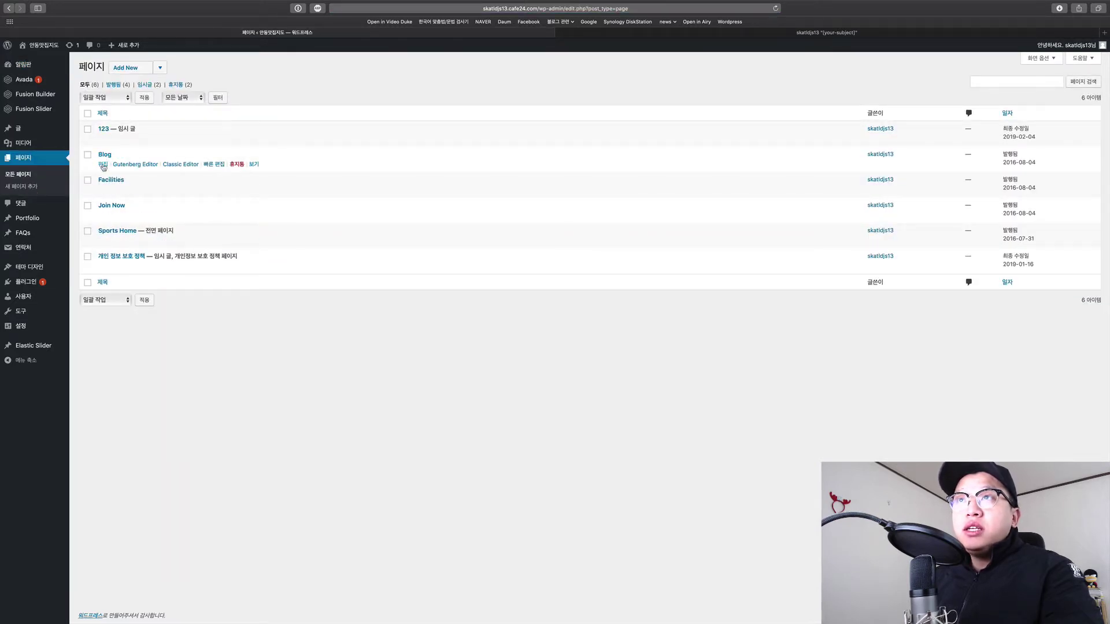
click(103, 165)
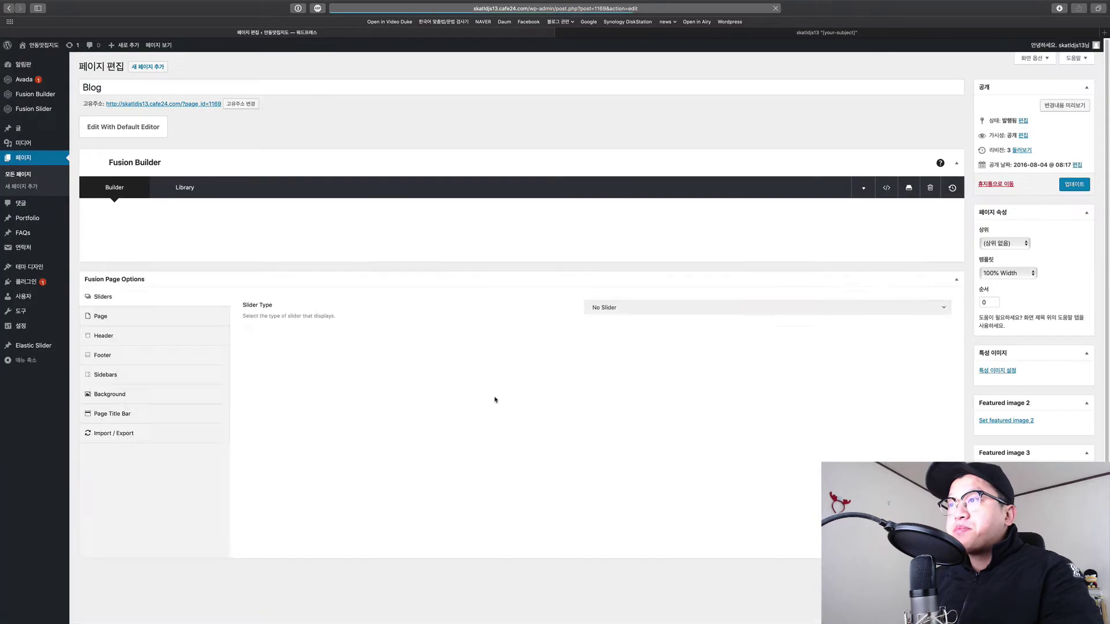
scroll(520, 404, down, 10)
scroll(540, 399, up, 5)
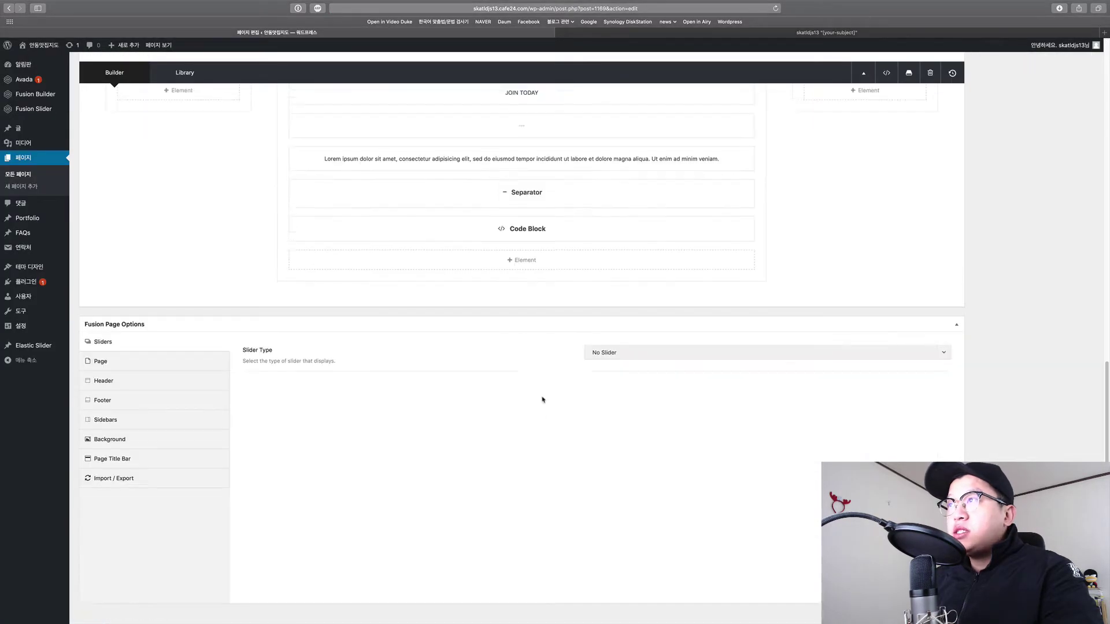
scroll(425, 334, up, 1)
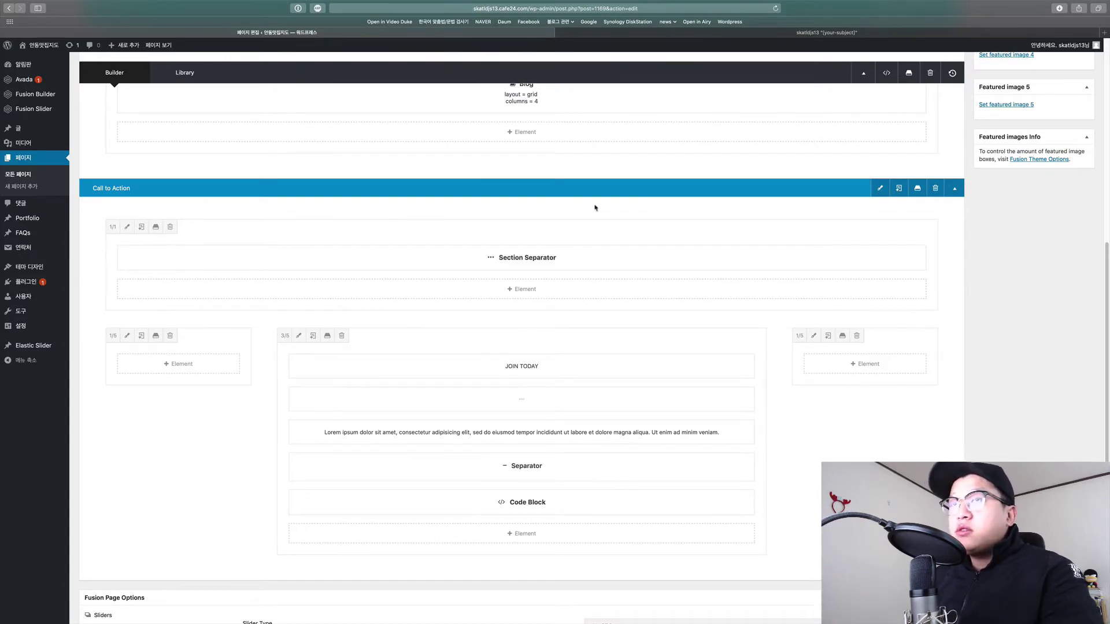
Save the Call to Action container as global library container 'contact', then close the Library.
click(918, 191)
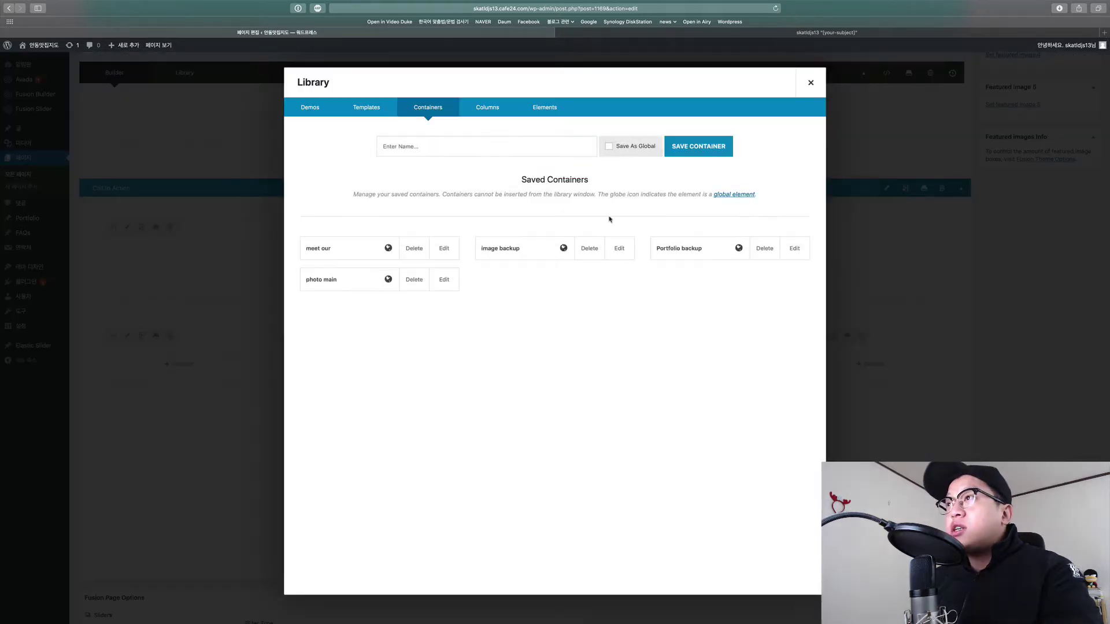
click(454, 145)
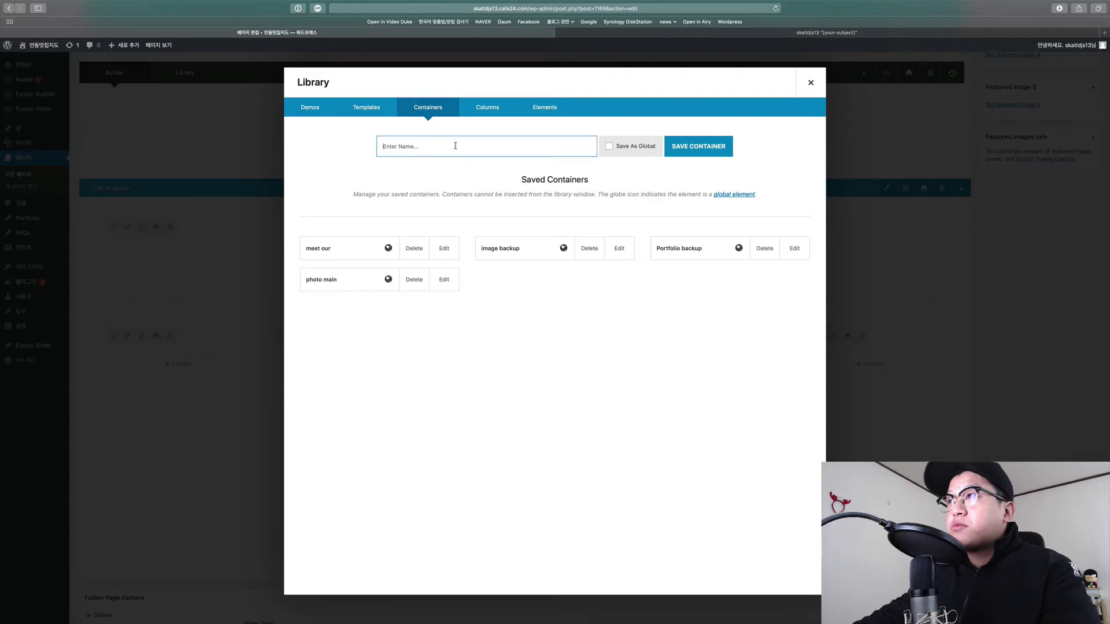
text(채ㄱ)
key(BackSpace)
key(BackSpace)
text(co)
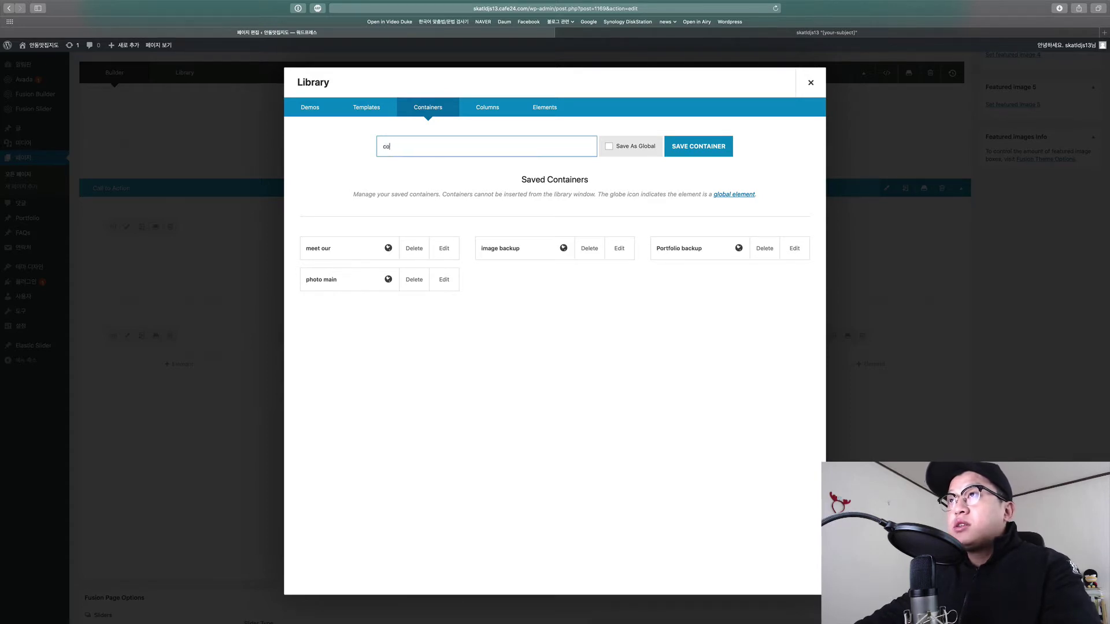
text(ntact)
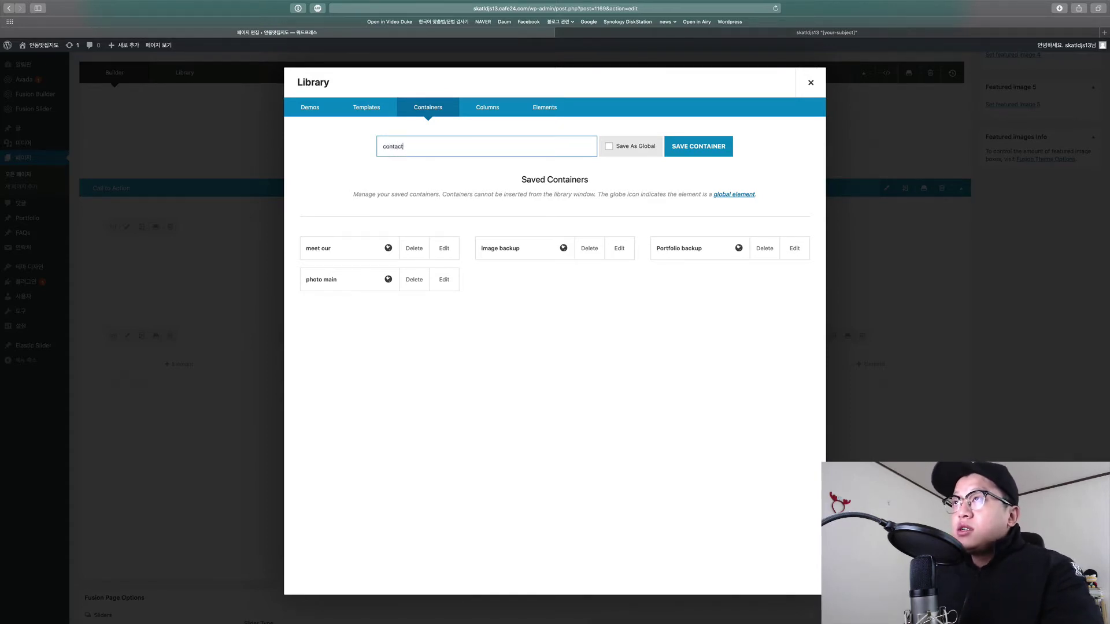
click(610, 147)
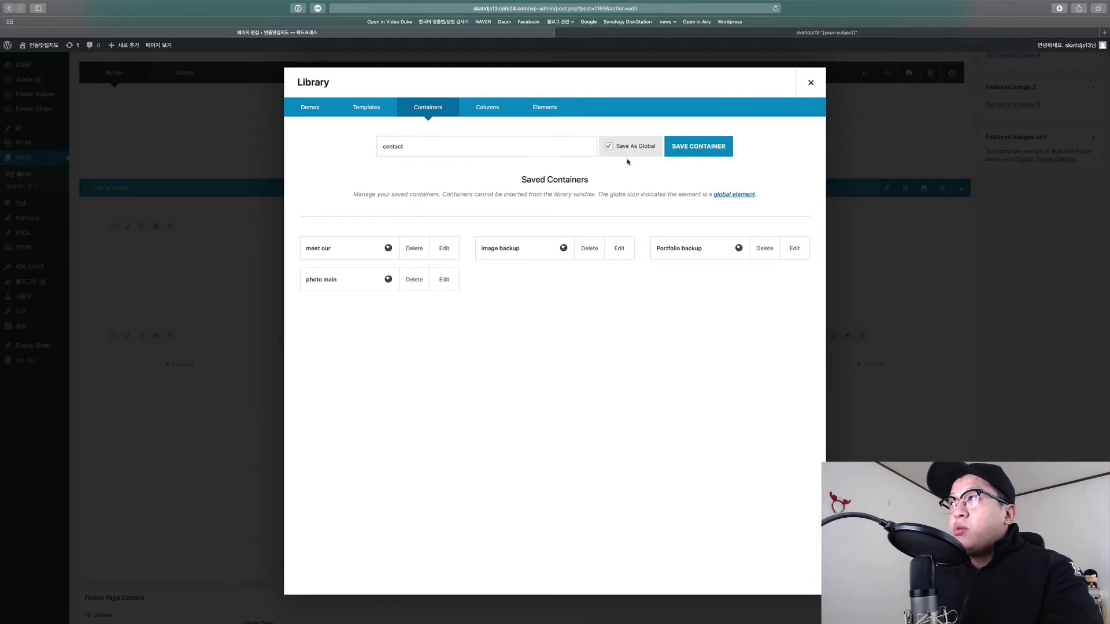
click(692, 147)
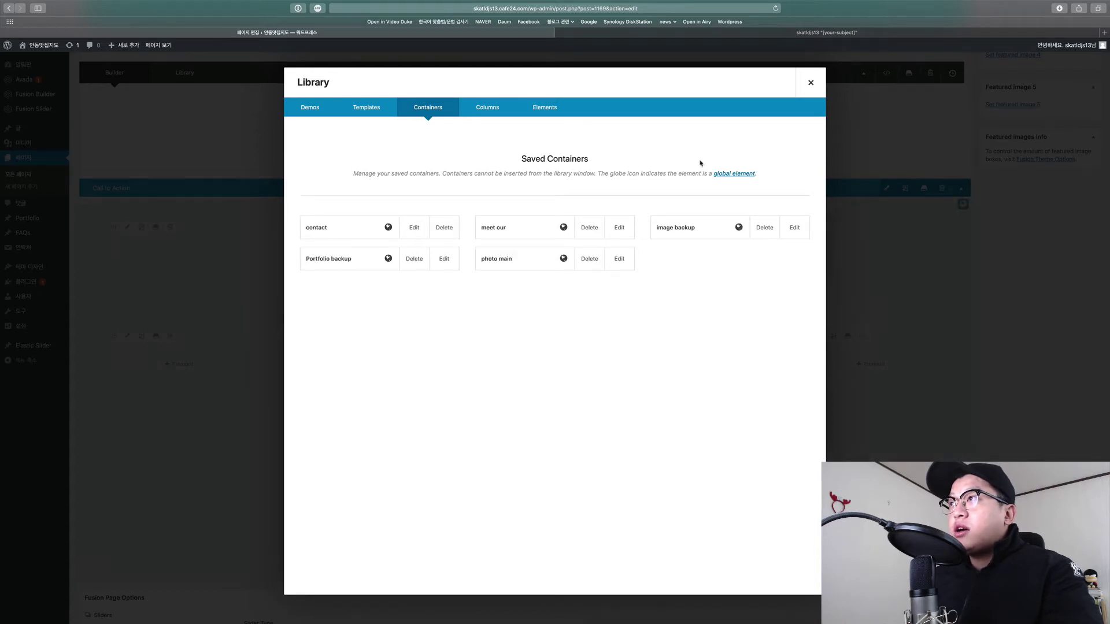
click(810, 82)
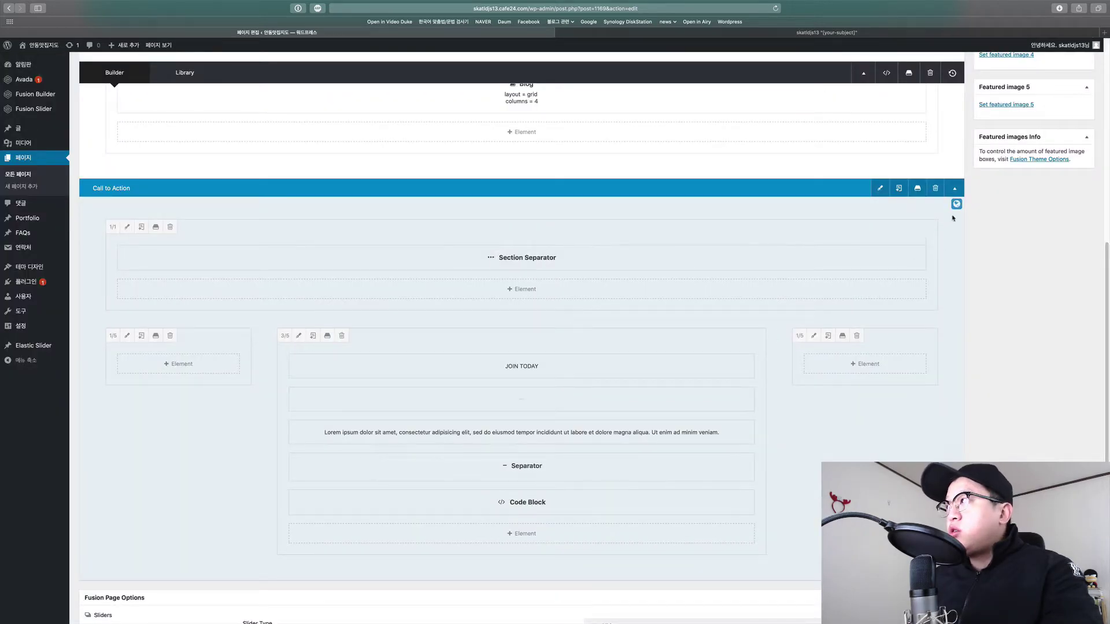
Go back to the pages list and edit the Sports Home page in Fusion Builder.
click(33, 160)
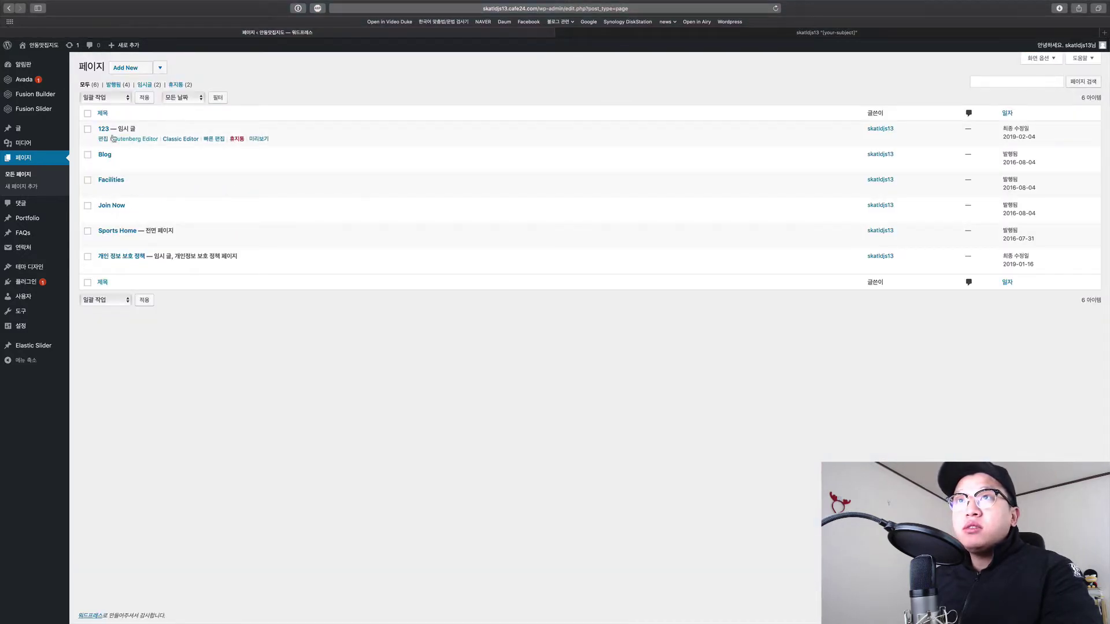
click(103, 241)
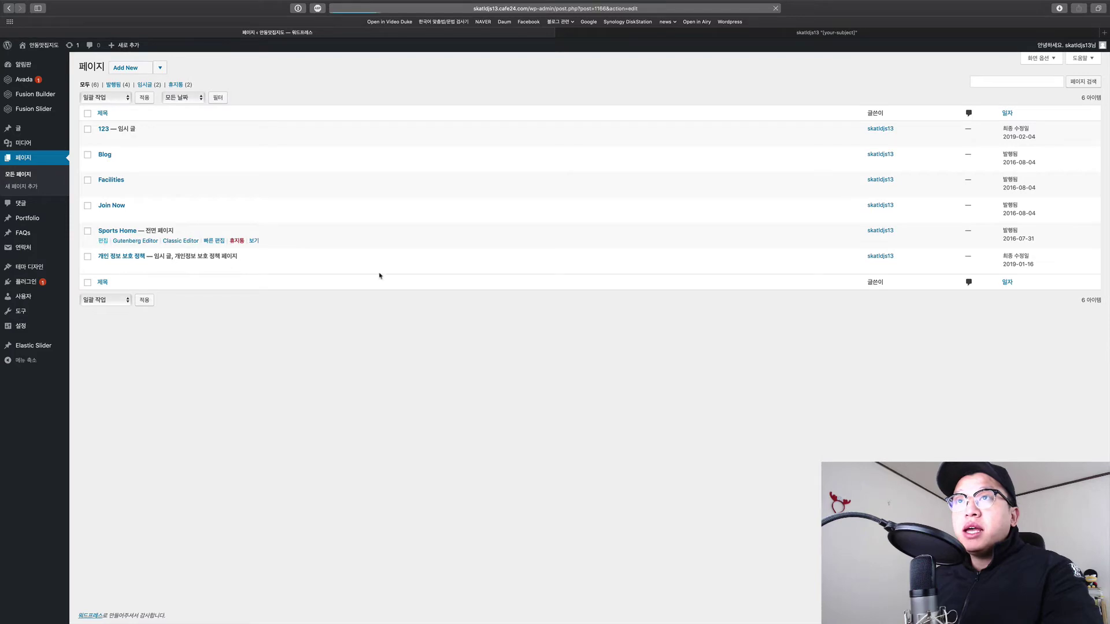
scroll(572, 412, down, 15)
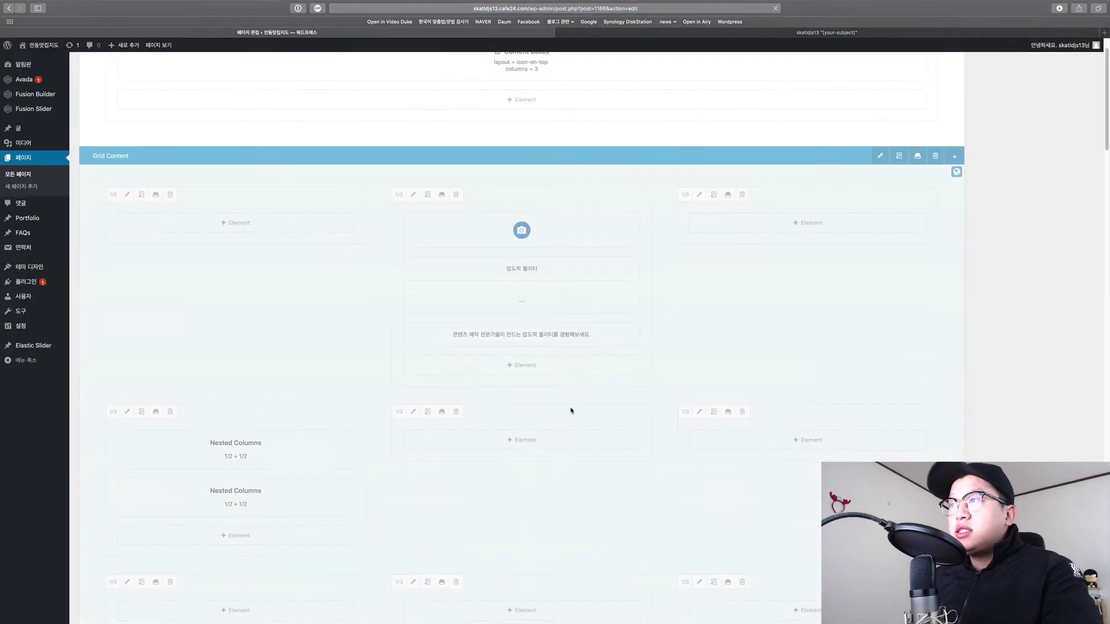
scroll(583, 400, down, 10)
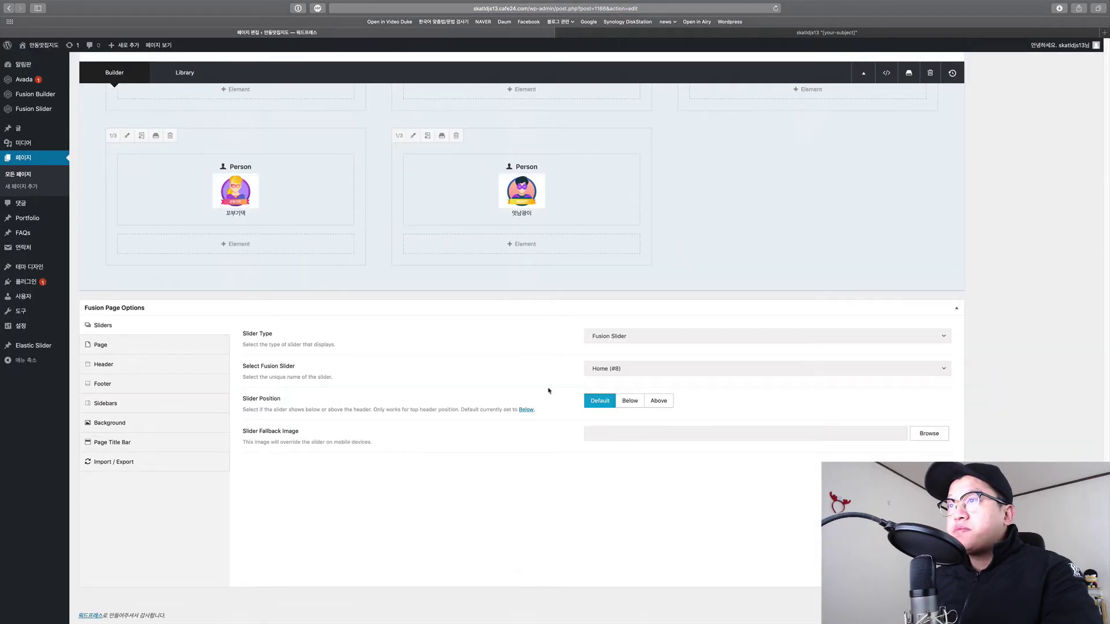
scroll(496, 299, up, 7)
scroll(643, 371, down, 3)
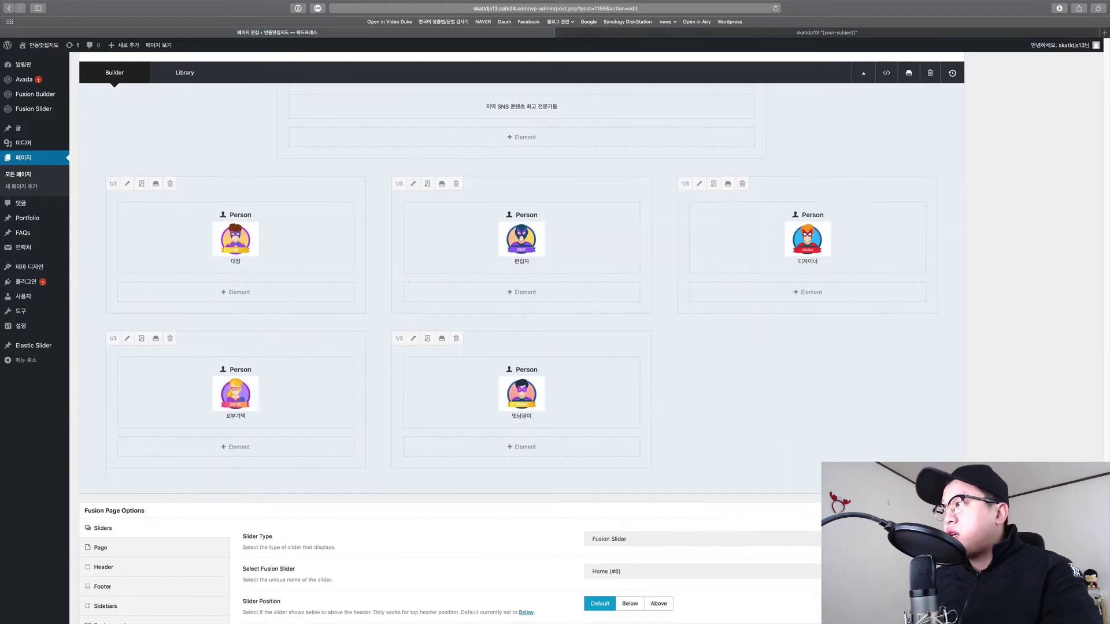
Insert the saved 'contact' library container into Sports Home and scroll to check it.
click(404, 502)
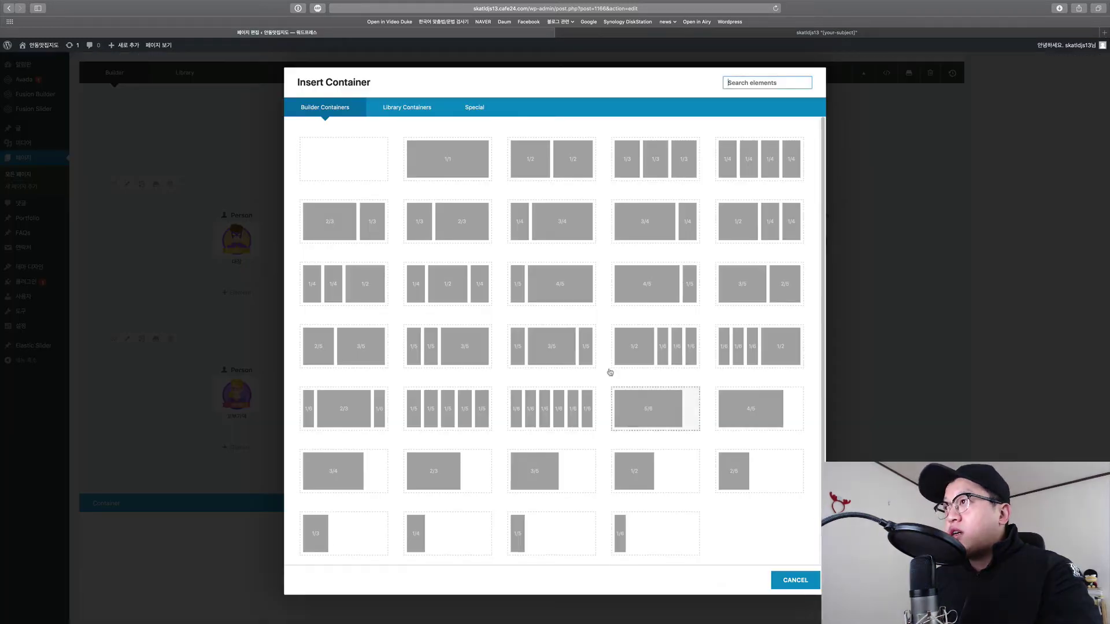
click(413, 111)
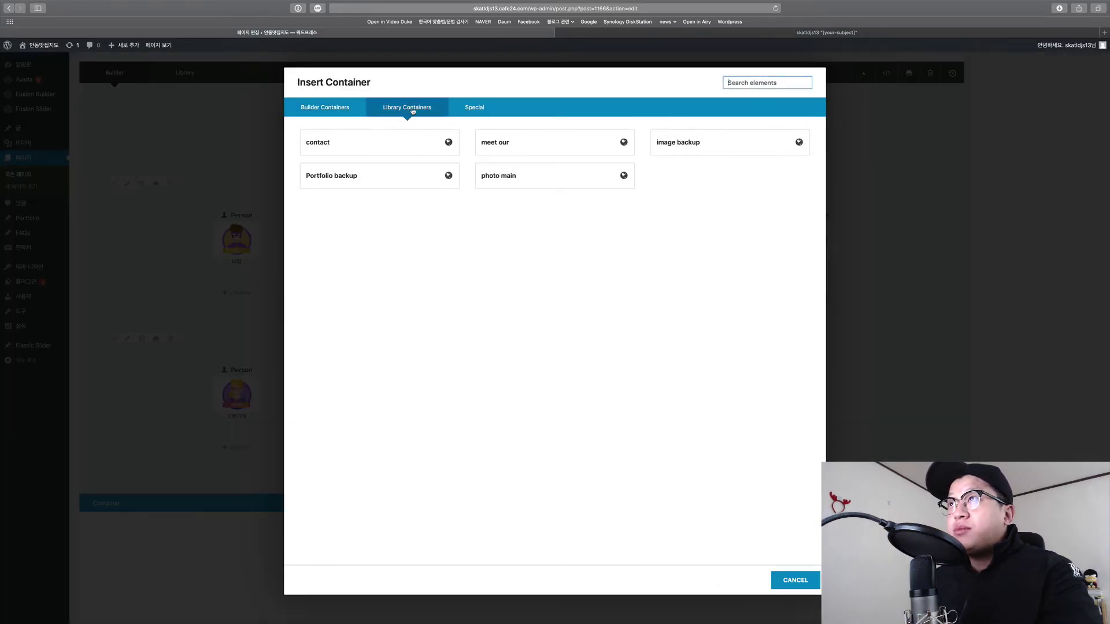
click(378, 149)
scroll(628, 430, down, 7)
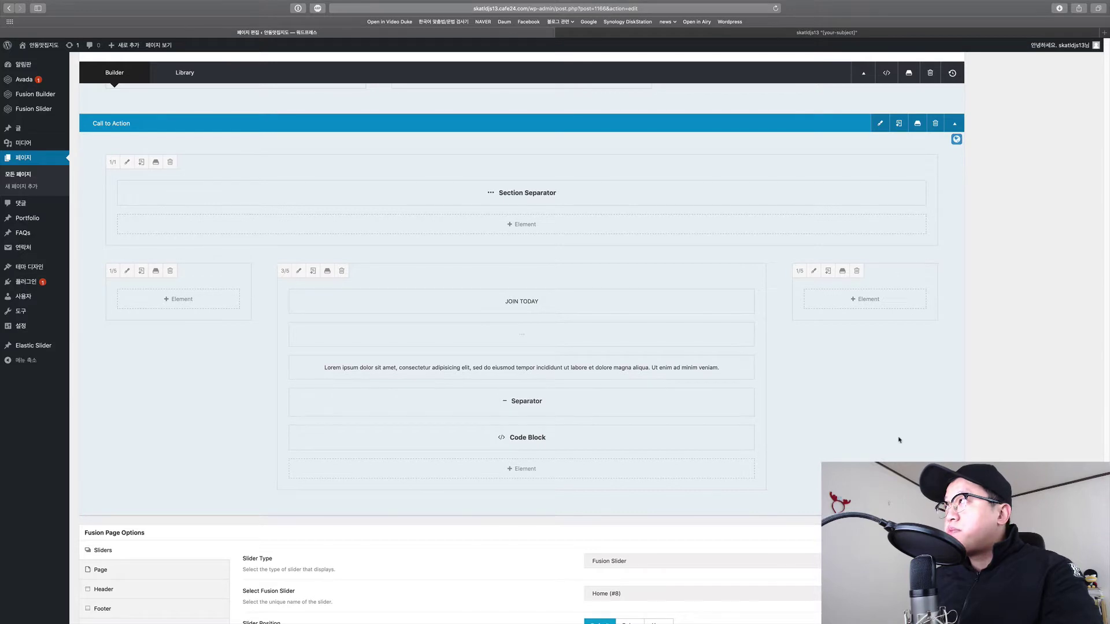
scroll(899, 440, up, 4)
scroll(896, 436, down, 3)
scroll(890, 431, up, 1)
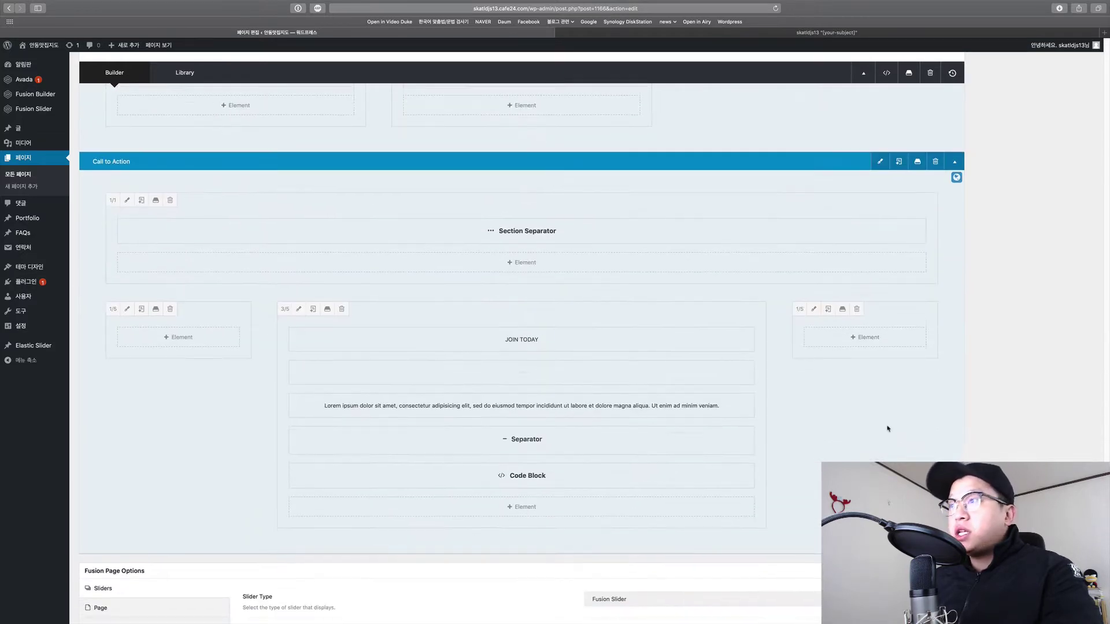
scroll(887, 429, down, 2)
scroll(854, 403, up, 1)
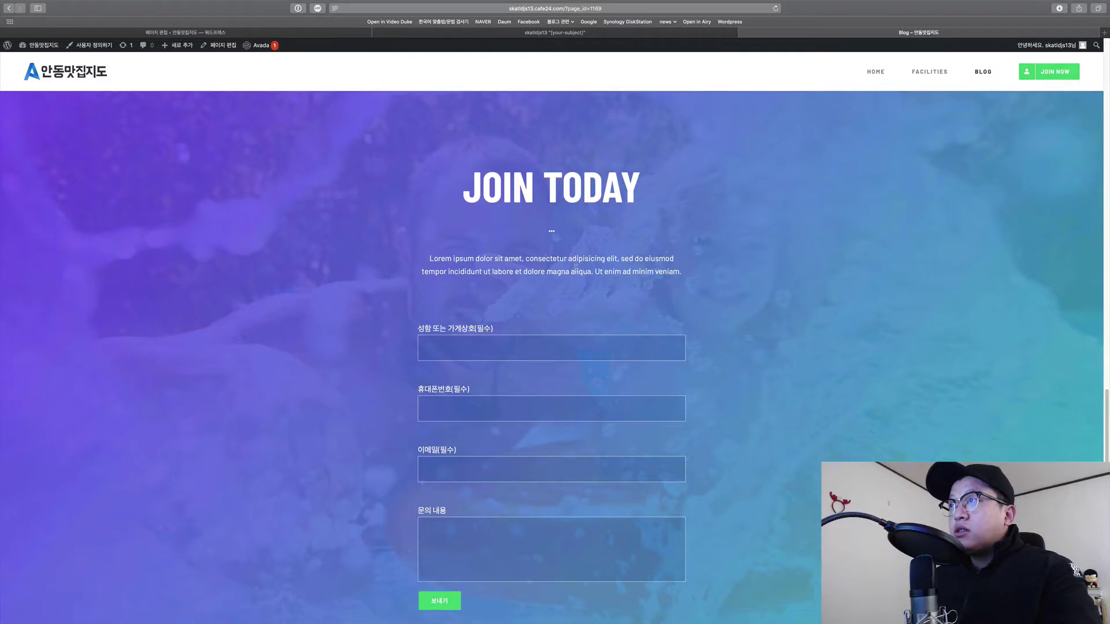
scroll(576, 268, down, 2)
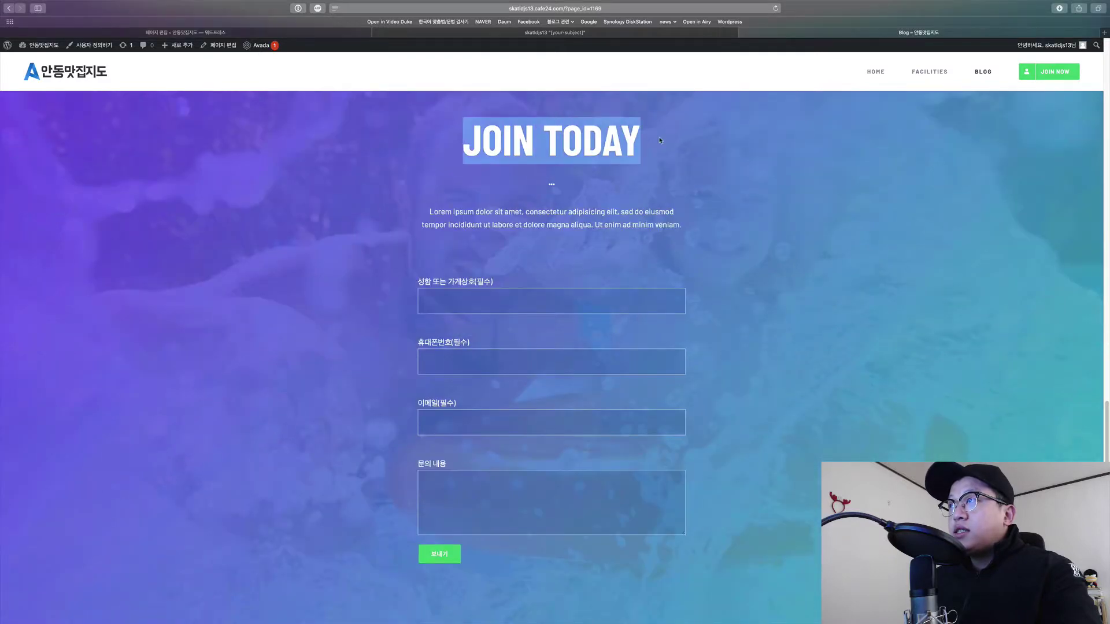
Compare the builder with the live JOIN TODAY form's 문의 내용 field, then return to the builder.
key(ctrl+Tab)
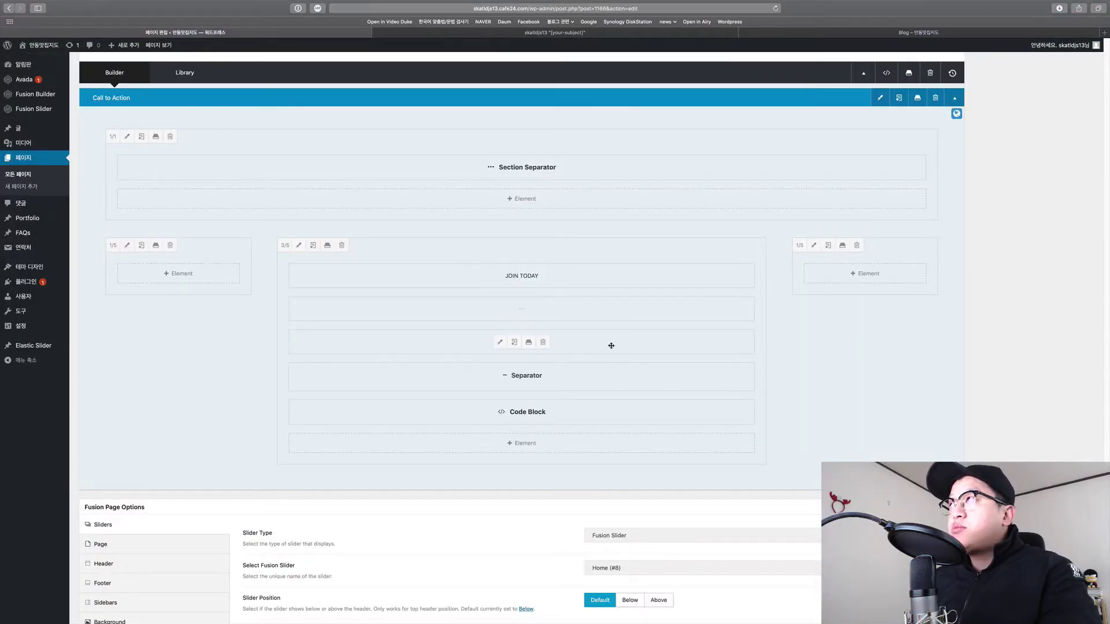
key(ctrl+shift+Tab)
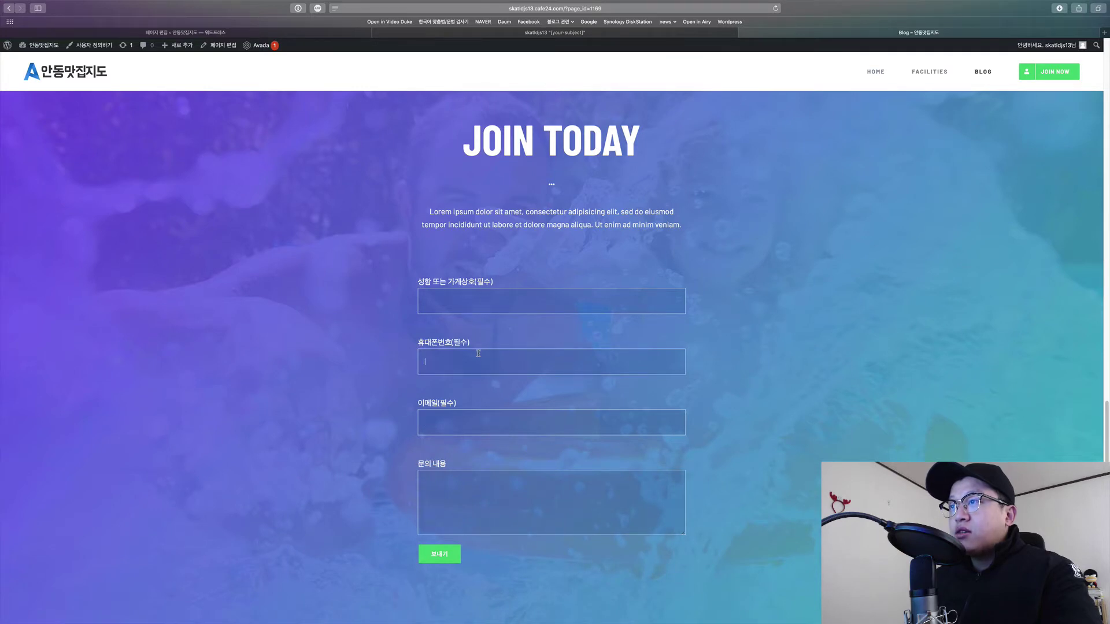
click(483, 507)
scroll(511, 505, down, 1)
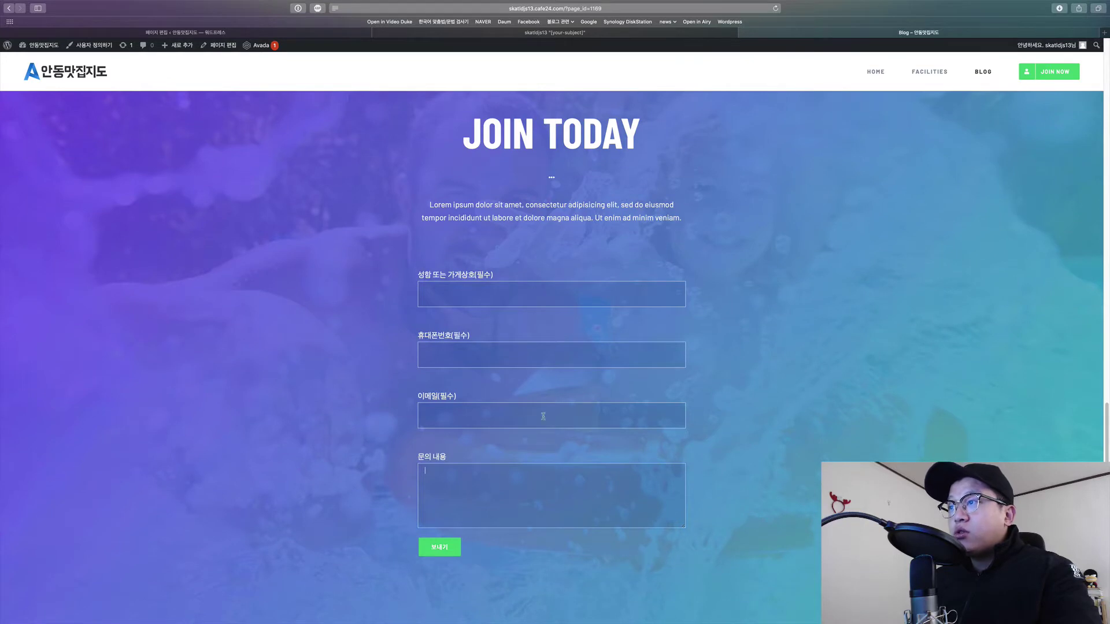
key(super+1)
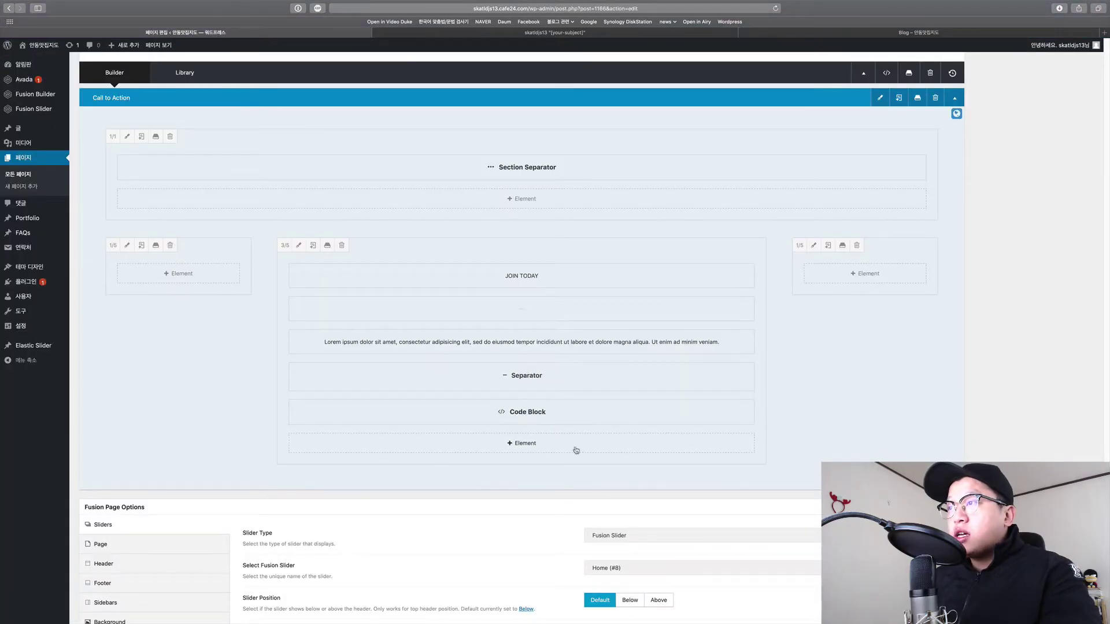
Inspect the Code Block's contact-form-7 shortcode and close its settings unchanged.
click(499, 412)
text([contact-form-7 id="26" title="연락처 양식 1"])
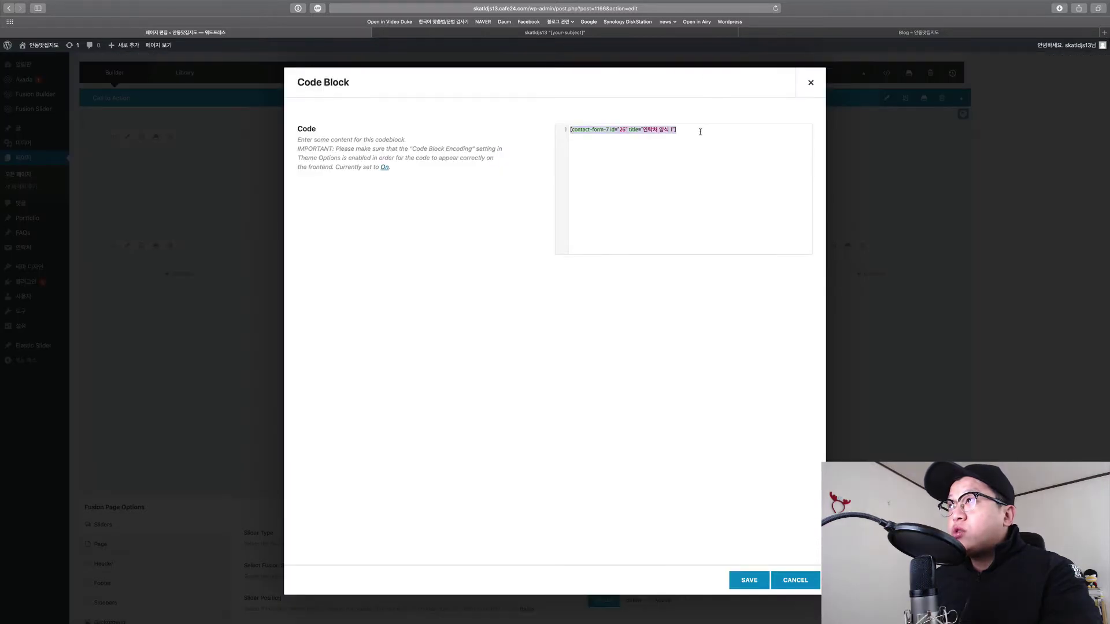
click(810, 82)
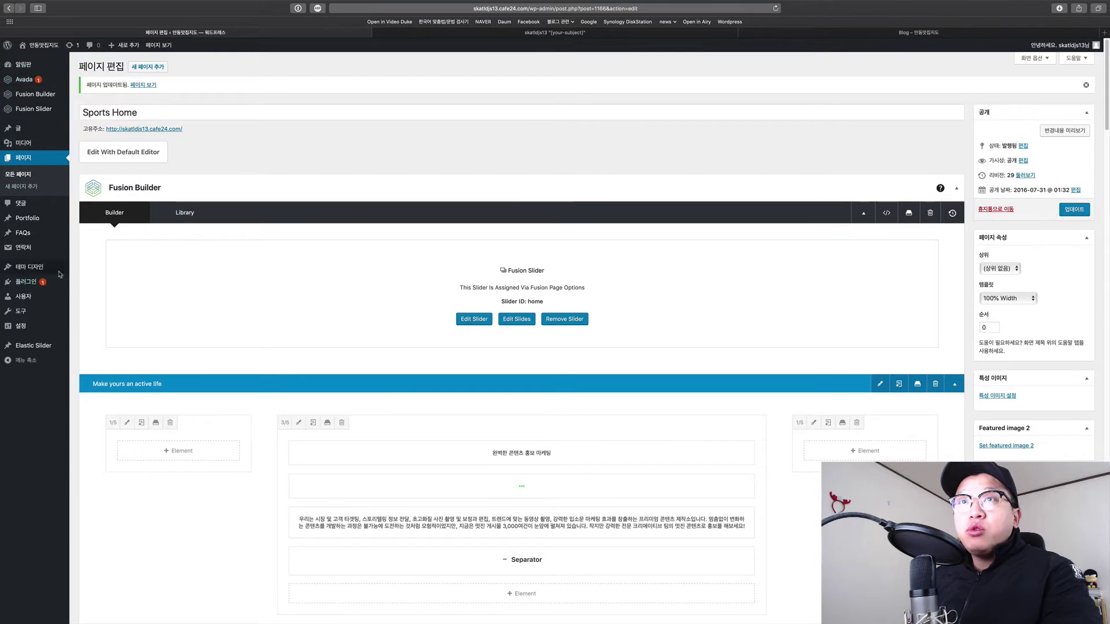
List Contact Form 7 forms: Contact Form (id 85) and 연락처 양식 1 (id 26).
click(26, 249)
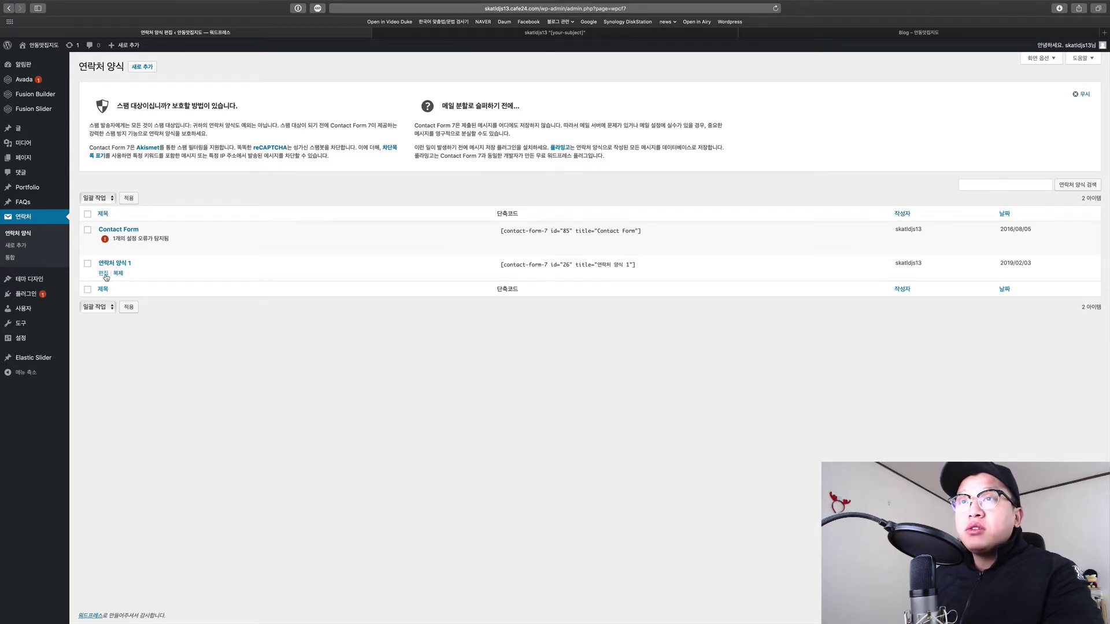
Open 연락처 양식 1 for editing and look over its mail and message settings.
click(106, 277)
click(255, 382)
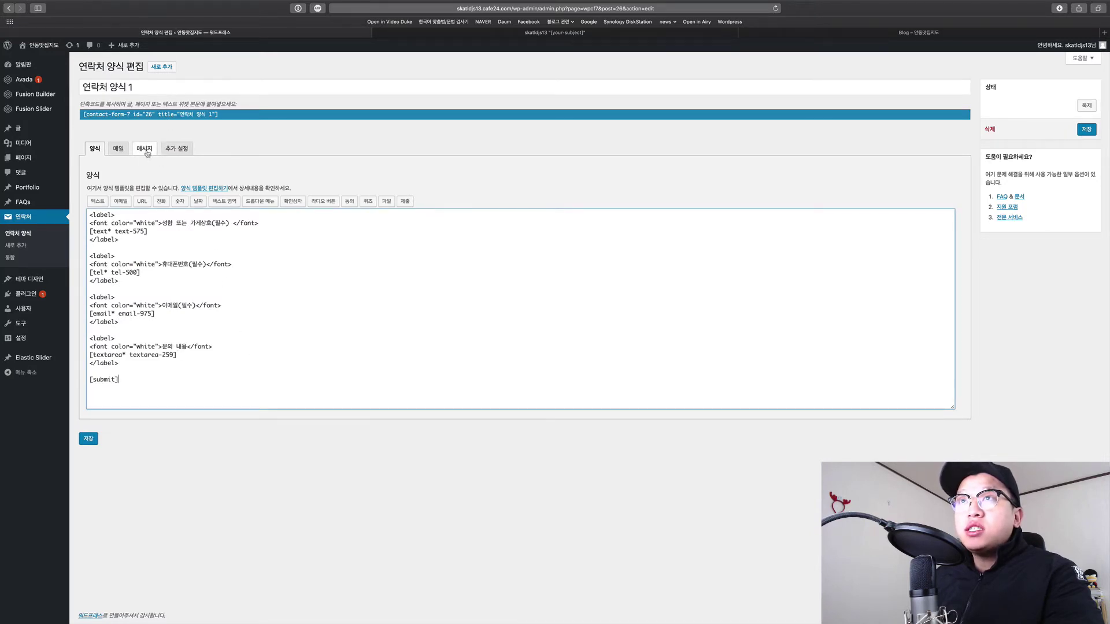
click(117, 148)
click(144, 149)
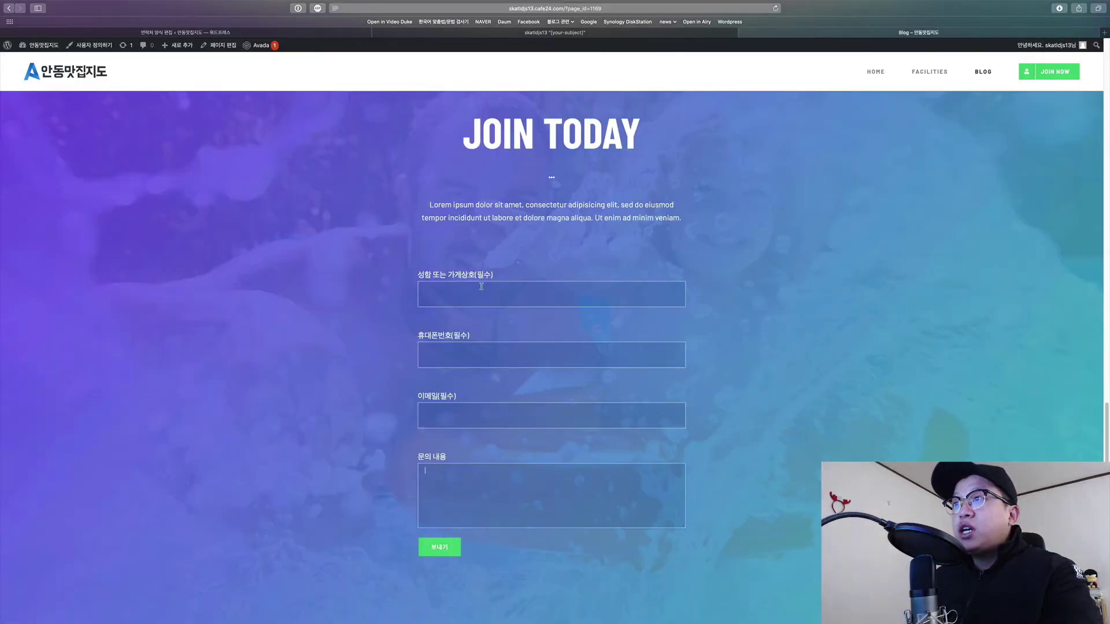
Enter the test text 'asd' in the live JOIN TODAY form's business name field.
click(480, 290)
text(asd)
click(506, 352)
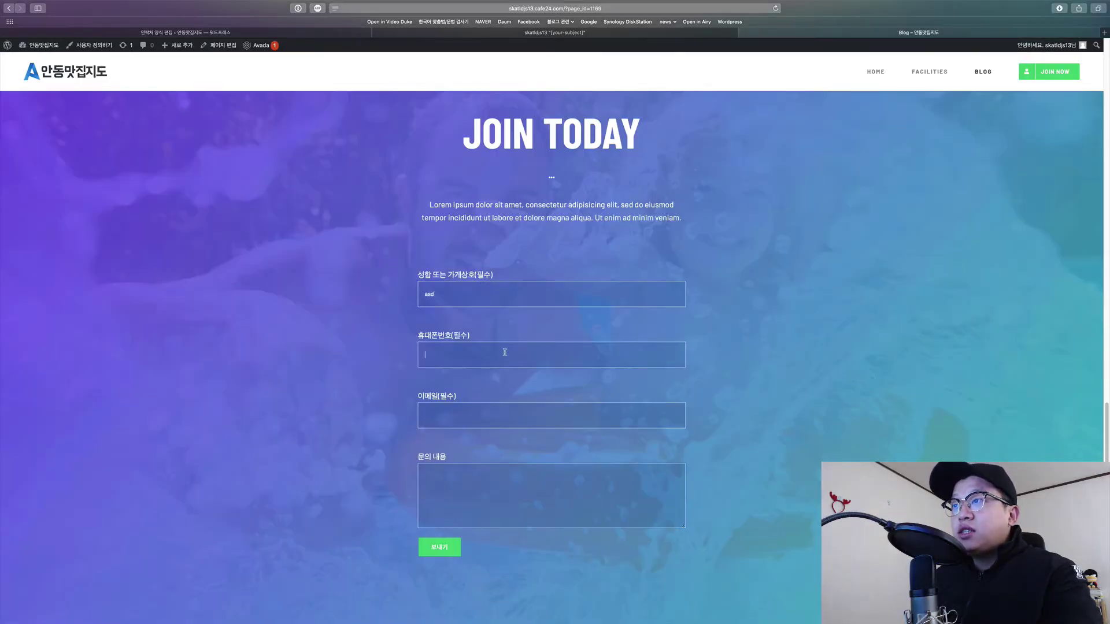
Fill the remaining JOIN TODAY fields with 'asd' and submit the form.
text(asd)
click(494, 417)
text(asd)
click(498, 496)
text(asd)
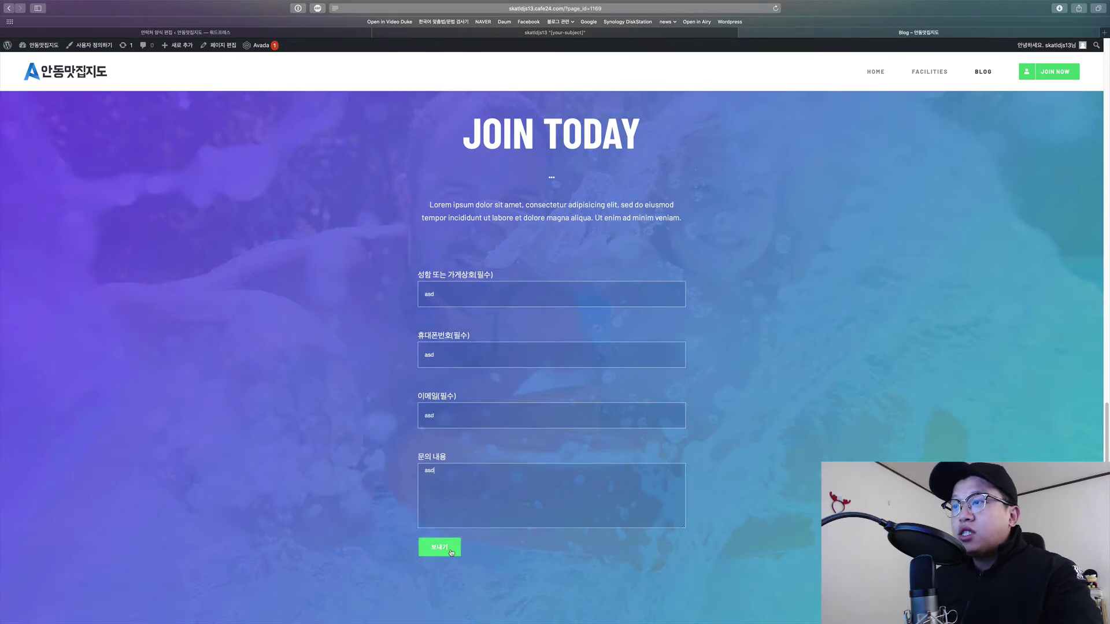
click(451, 552)
Read the red phone and e-mail error alert, then return to the message settings.
scroll(502, 542, down, 1)
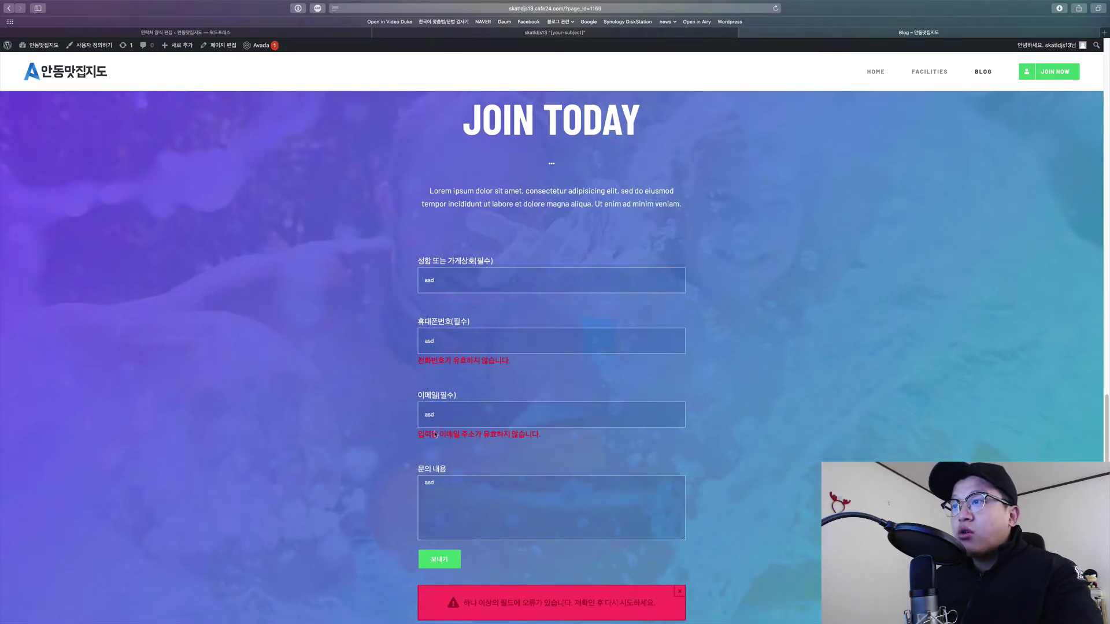
scroll(462, 451, down, 5)
drag(479, 456, 657, 457)
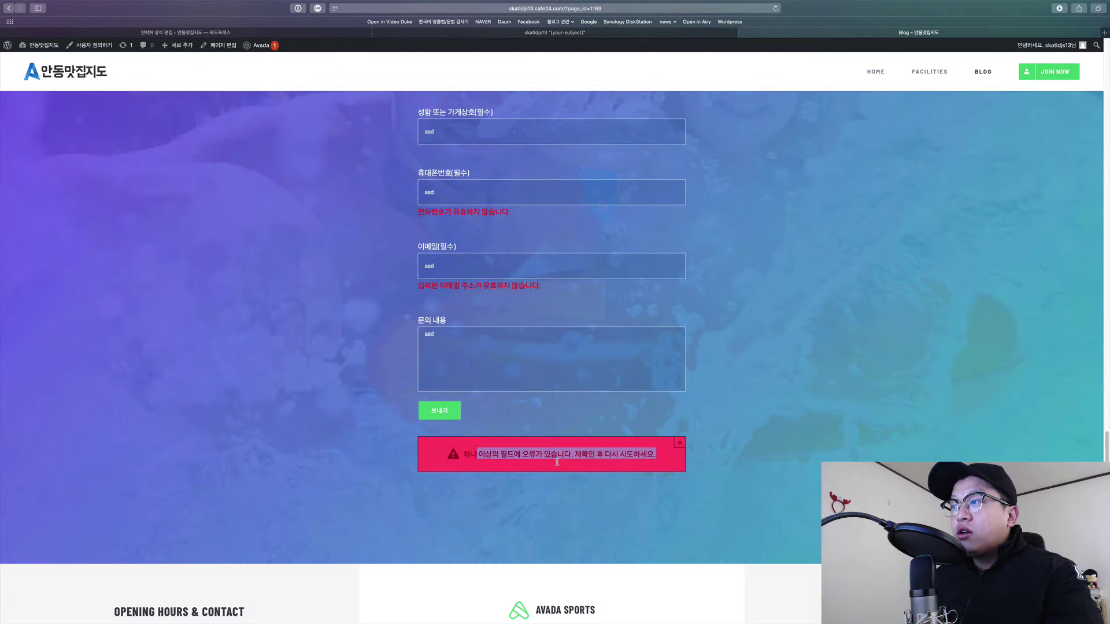
click(610, 461)
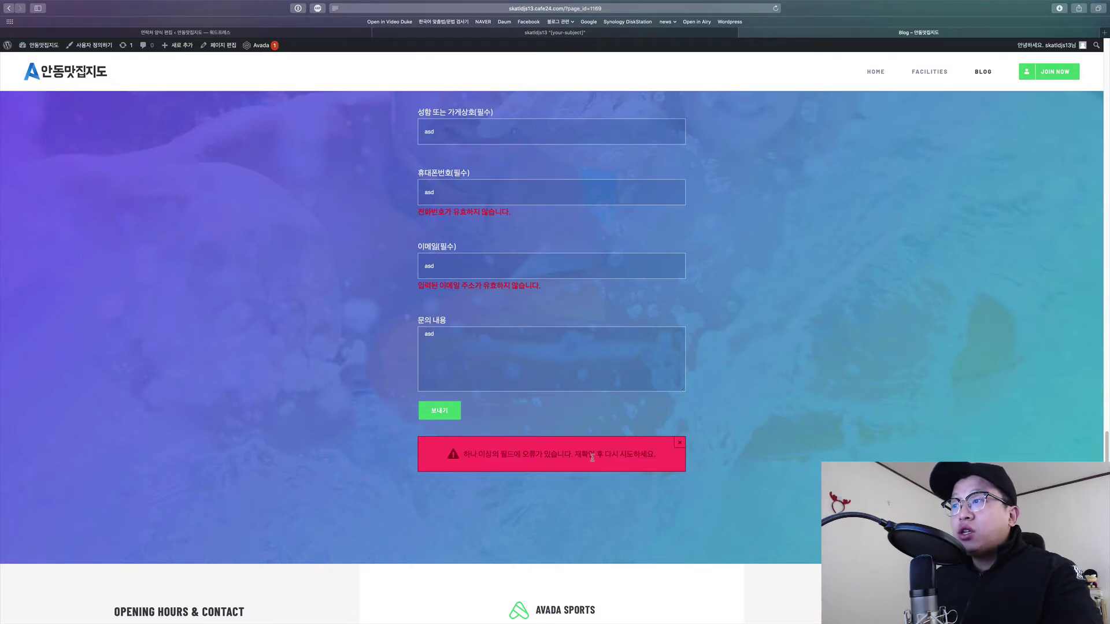
key(ctrl+Tab)
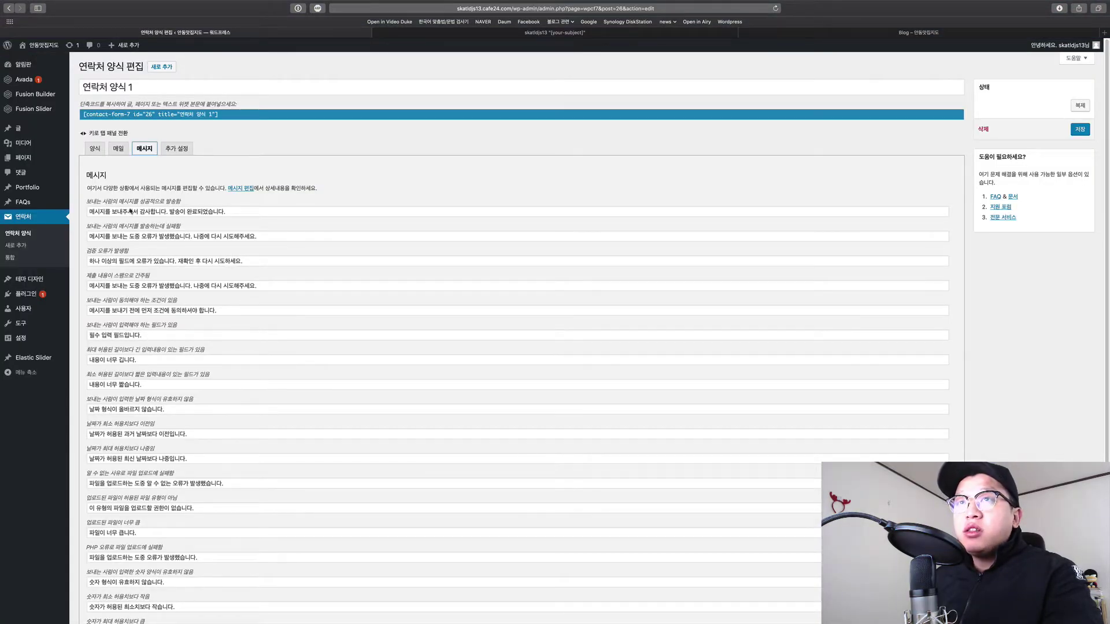
Scroll through 연락처 양식 1's message texts and focus the success message.
scroll(207, 413, down, 5)
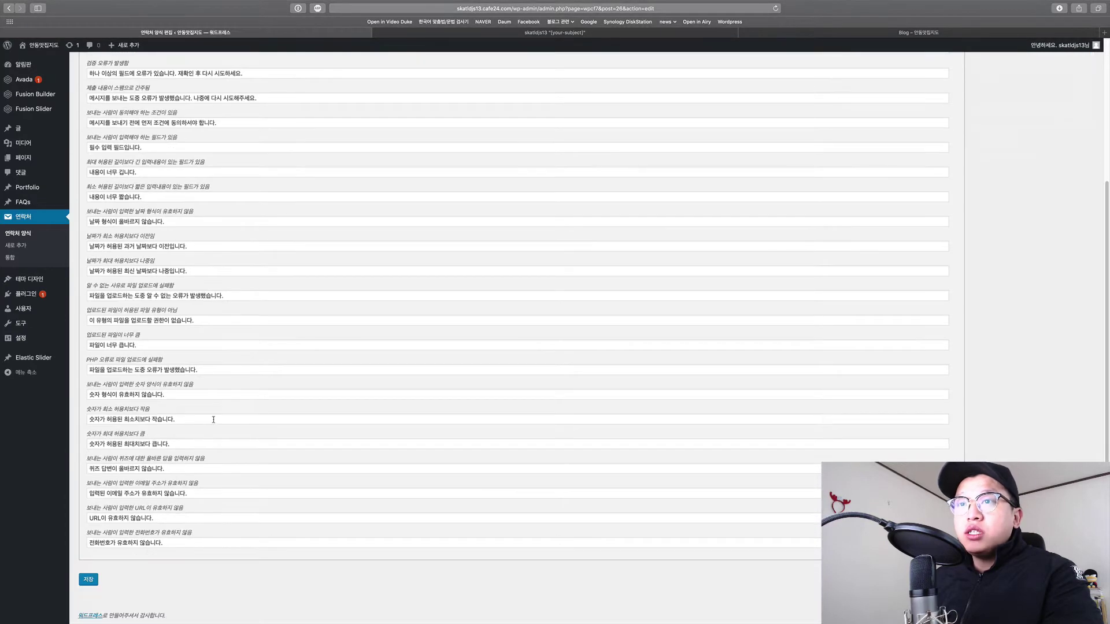
scroll(214, 427, up, 5)
scroll(217, 393, down, 4)
scroll(216, 364, up, 4)
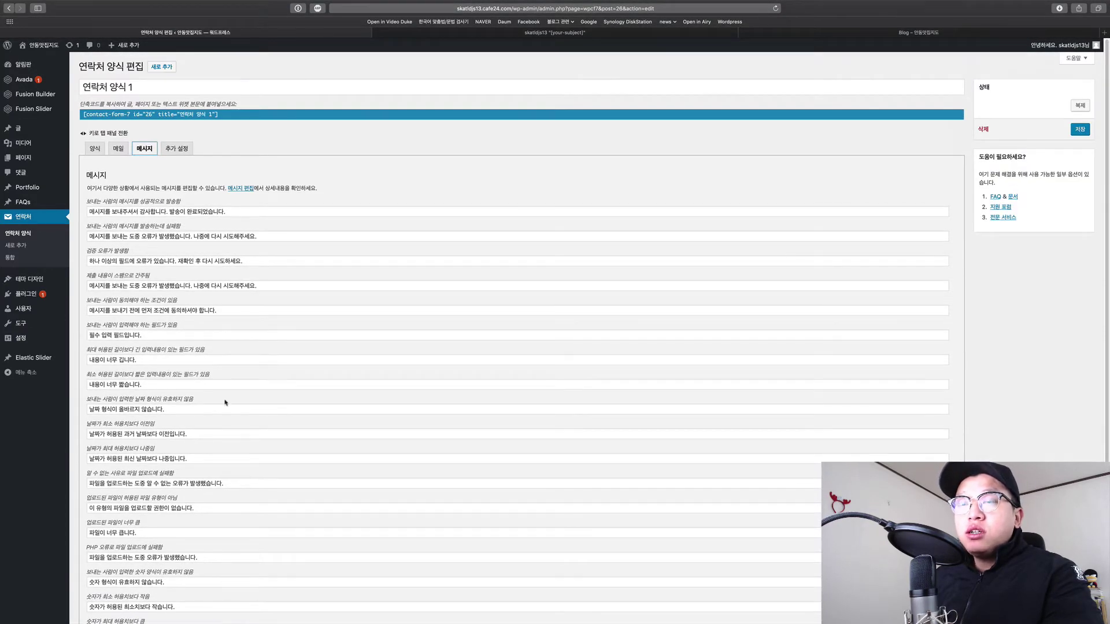
scroll(225, 403, down, 5)
scroll(227, 405, up, 5)
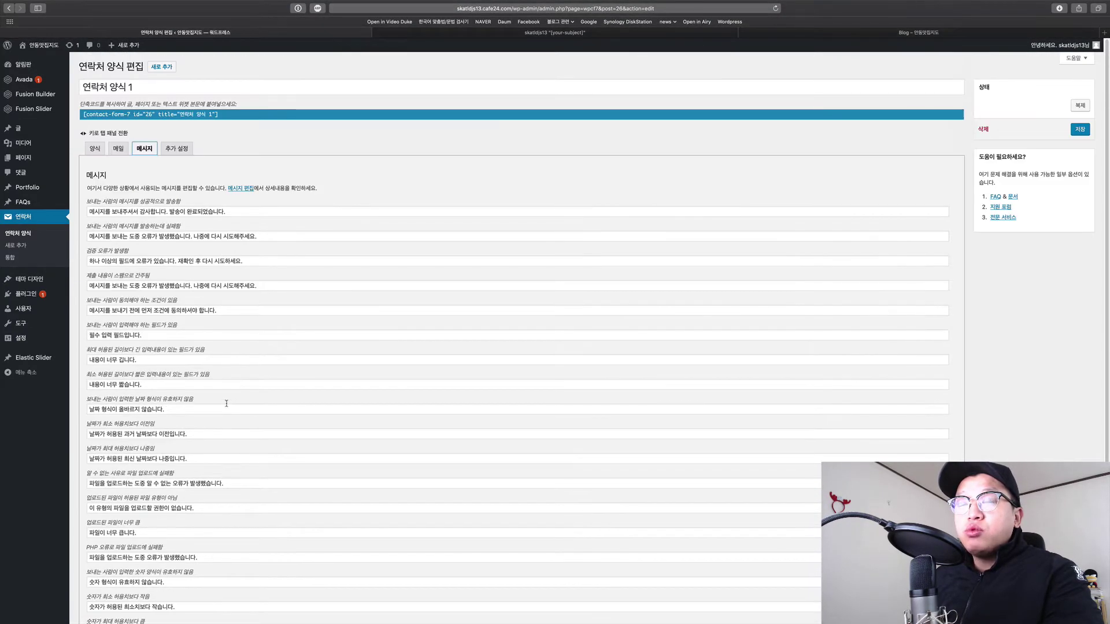
scroll(237, 347, down, 4)
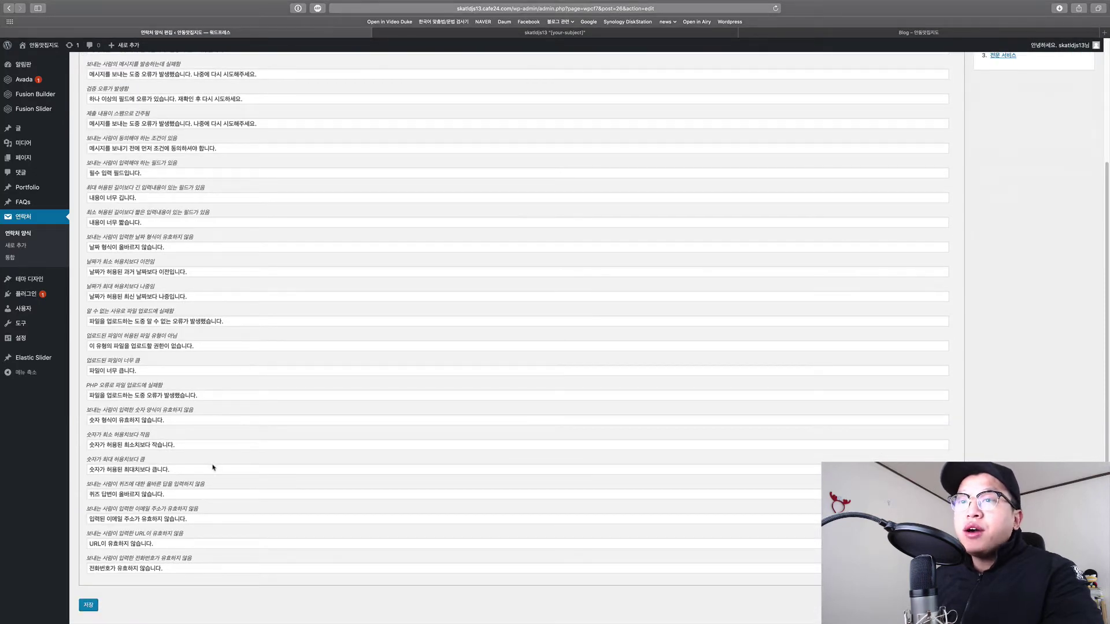
scroll(218, 466, up, 4)
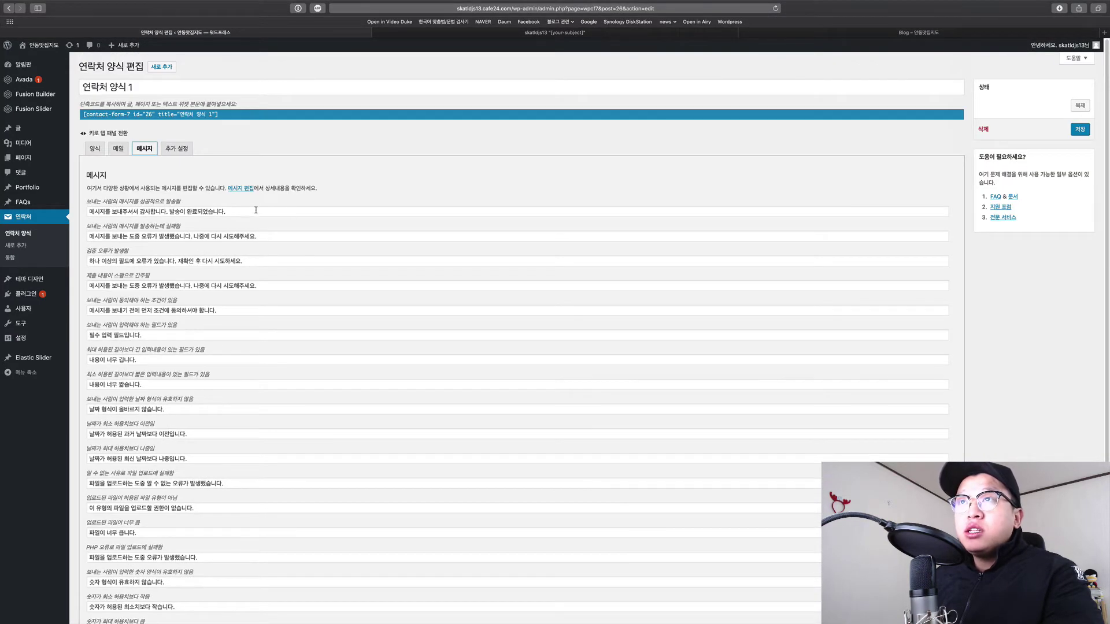
click(255, 211)
Compare the message texts against the error alert on the live form.
key(ctrl+shift+Tab)
scroll(405, 300, up, 2)
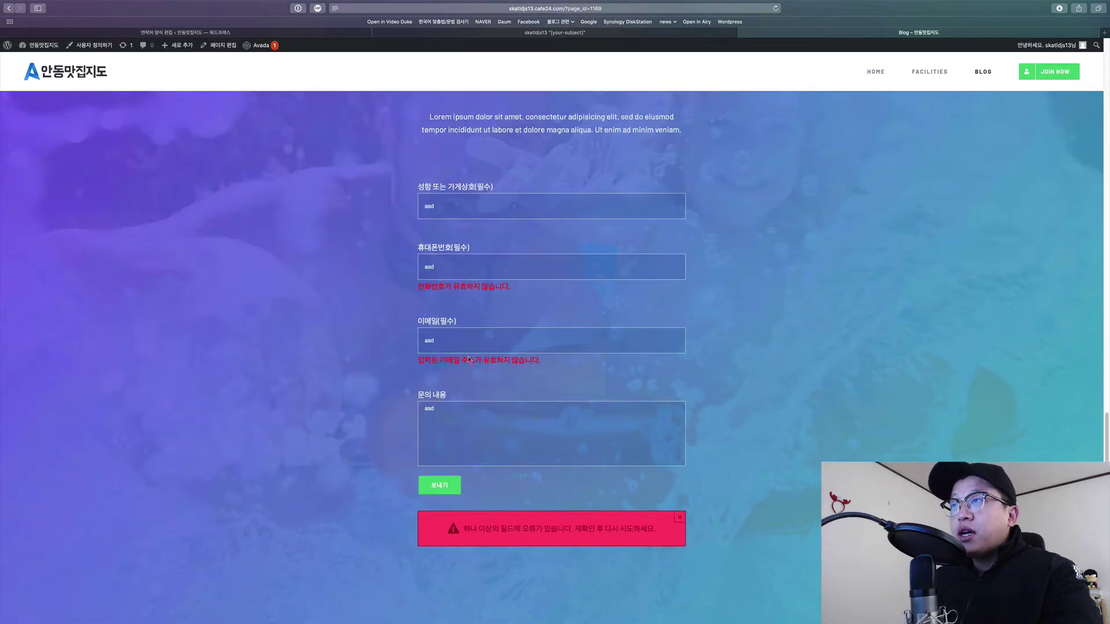
key(ctrl+Tab)
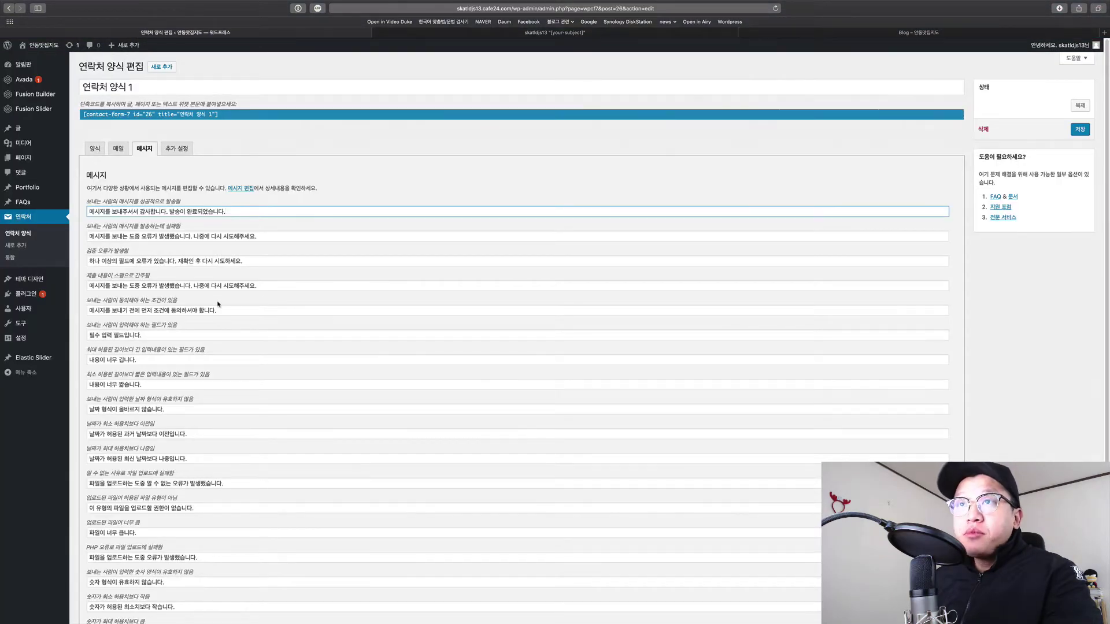
Check the success and send-failure message texts, then return to the 양식 template.
click(220, 310)
click(266, 286)
click(268, 260)
click(279, 237)
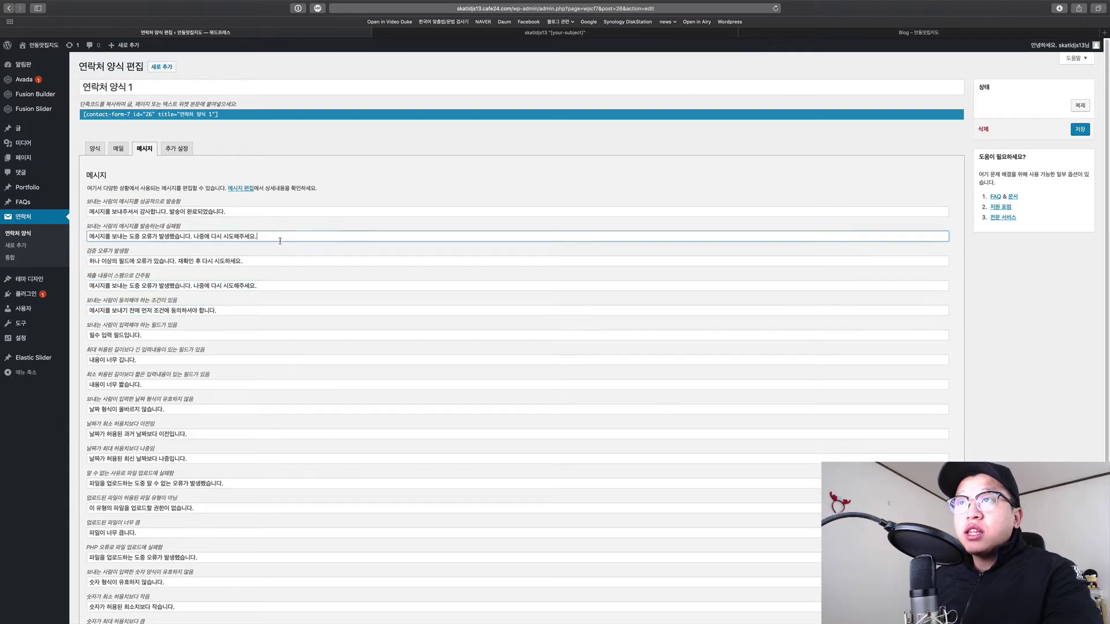
scroll(241, 434, down, 15)
scroll(240, 428, up, 15)
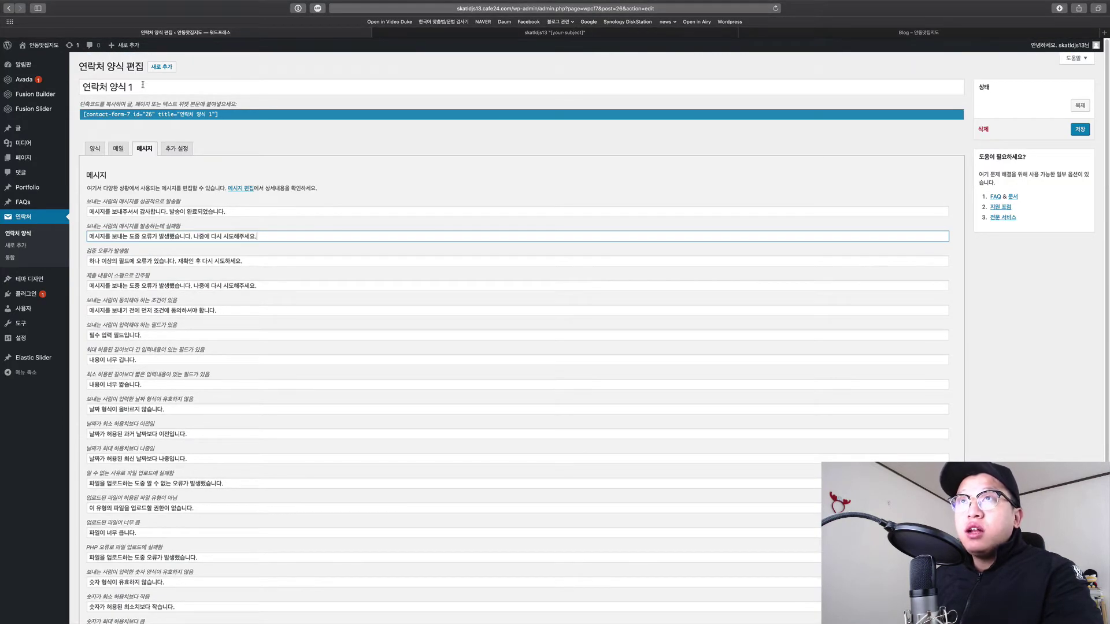
click(95, 149)
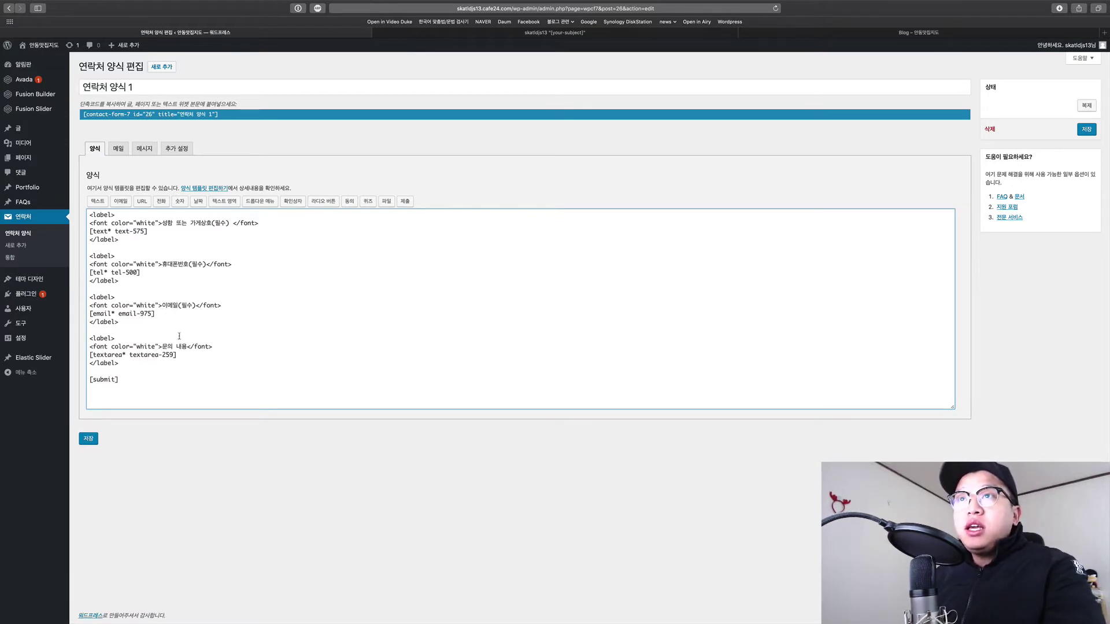
drag(193, 381, 191, 355)
click(191, 363)
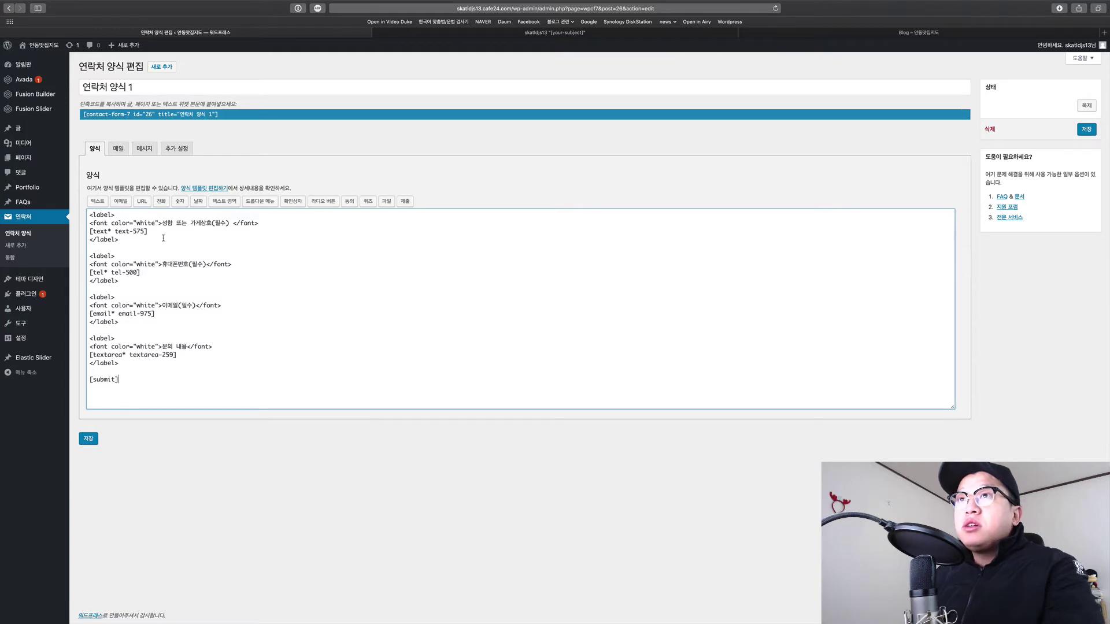
key(ctrl+Tab)
key(ctrl+Tab)
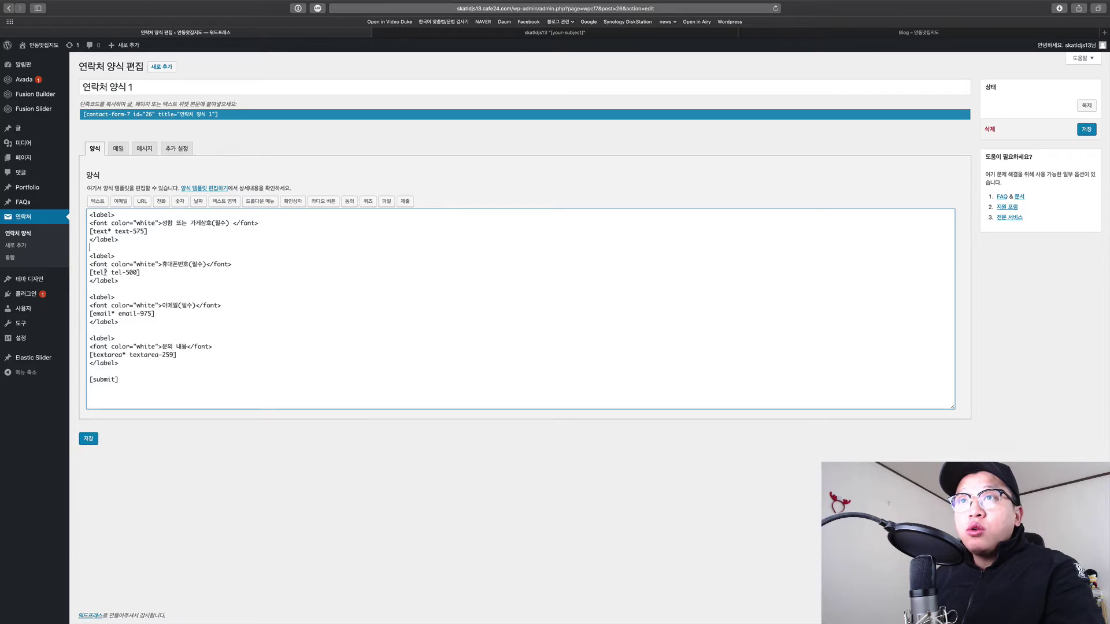
triple_click(146, 275)
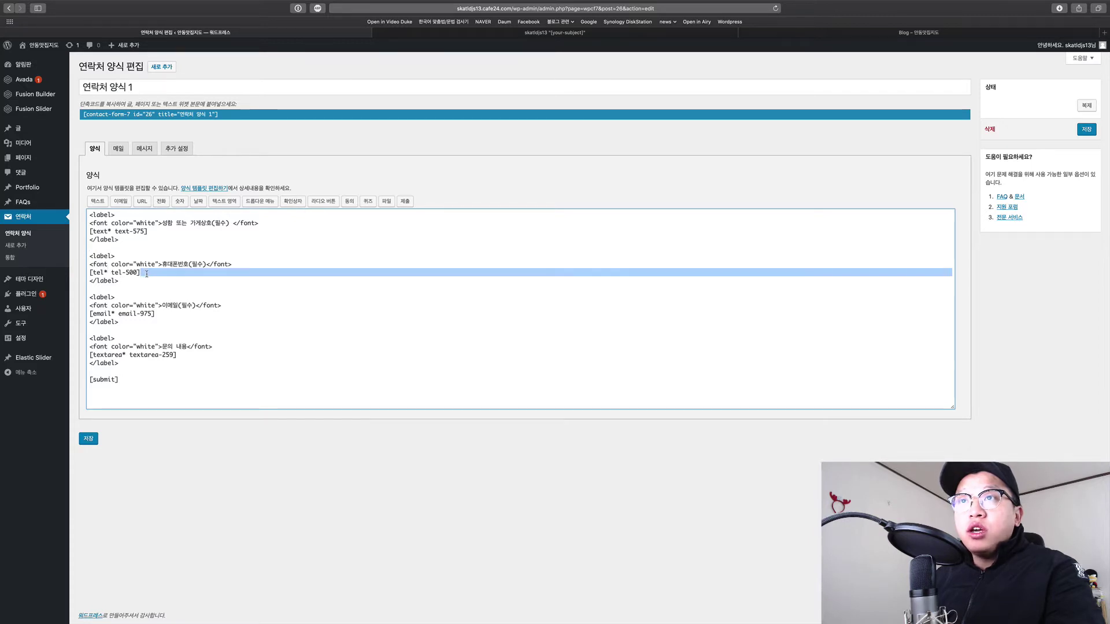
click(201, 270)
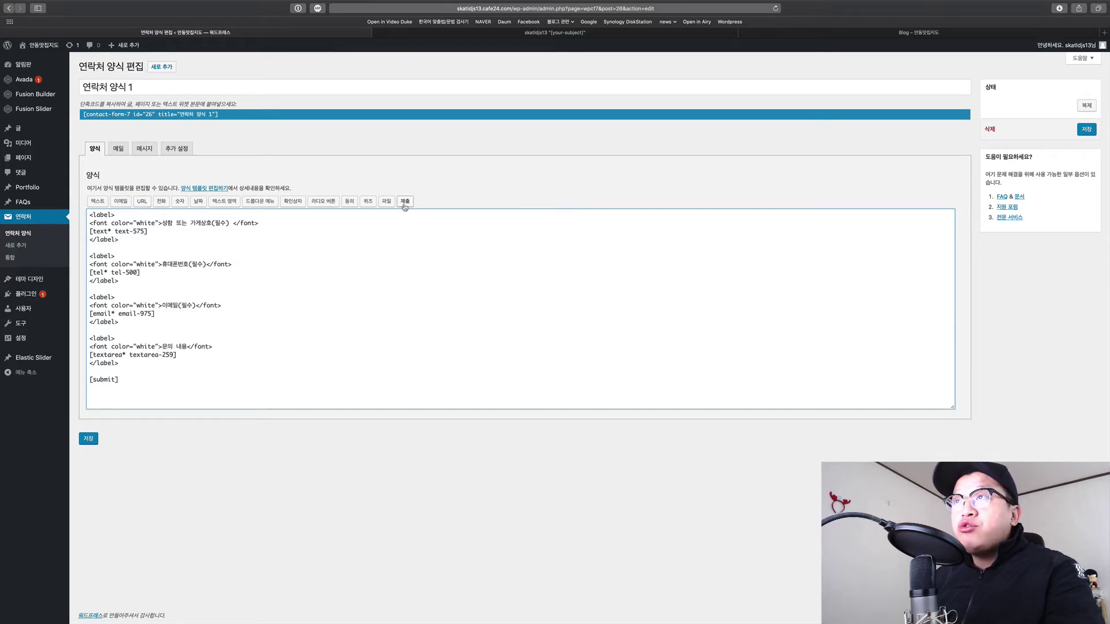
click(190, 289)
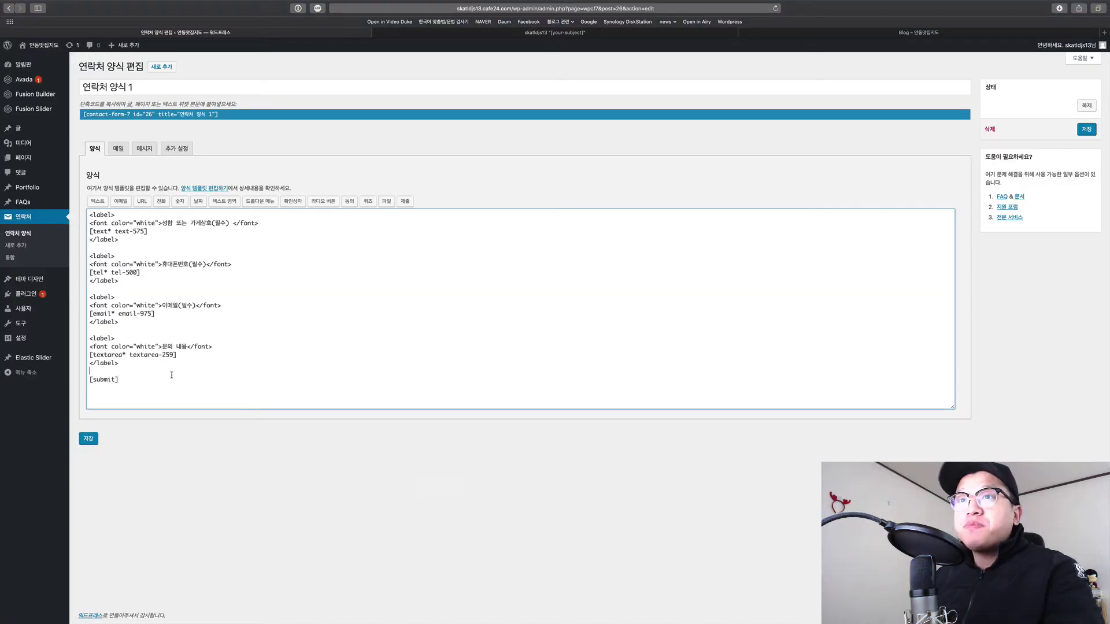
mouse_move(211, 379)
mouse_down()
mouse_move(211, 248)
mouse_move(223, 366)
mouse_up()
click(223, 367)
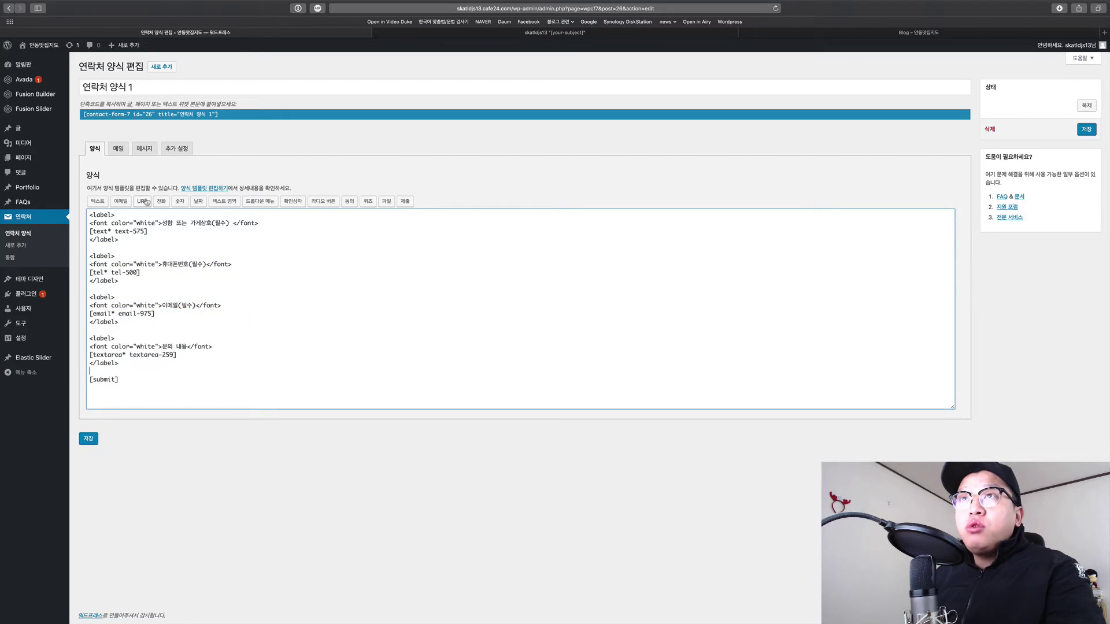
Open the 메일 settings and inspect the recipient and sender lines, briefly checking the live site.
click(120, 152)
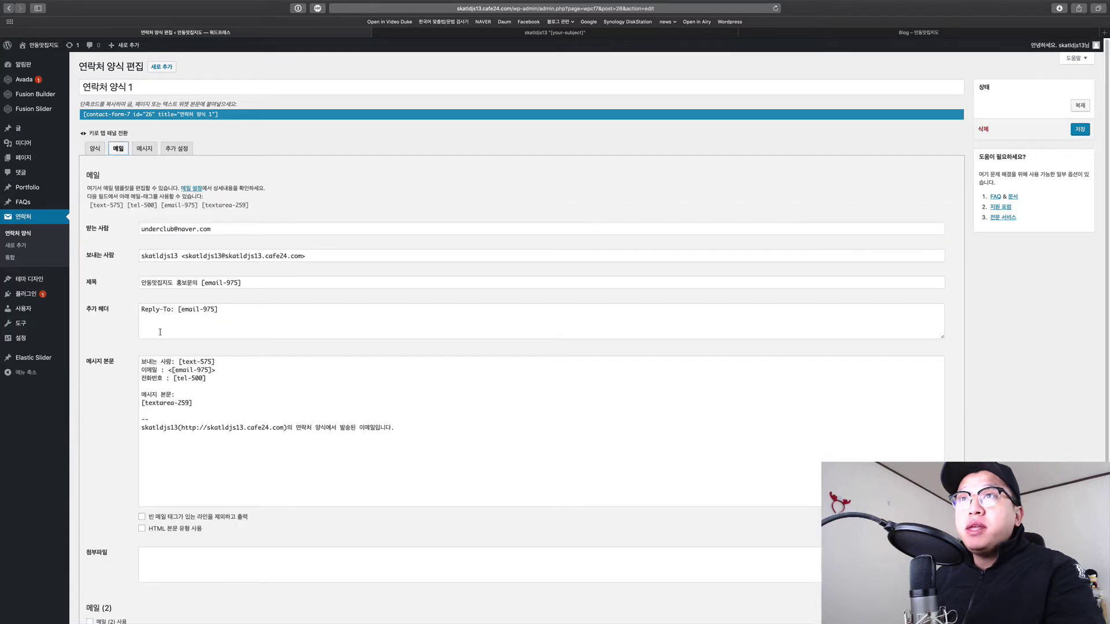
scroll(160, 332, down, 3)
scroll(250, 376, up, 3)
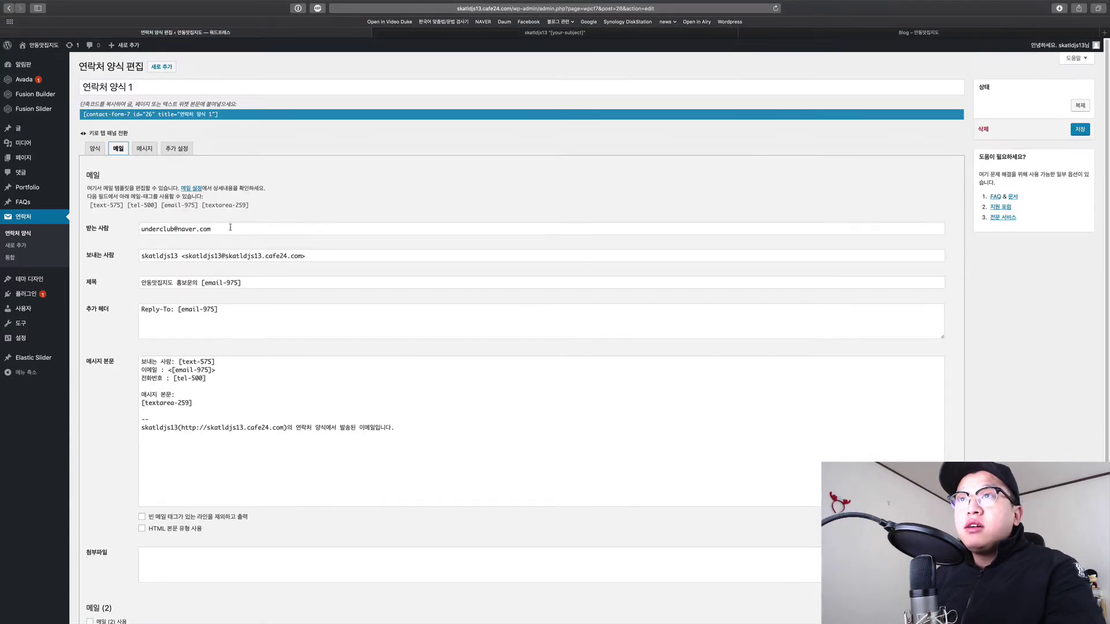
click(230, 228)
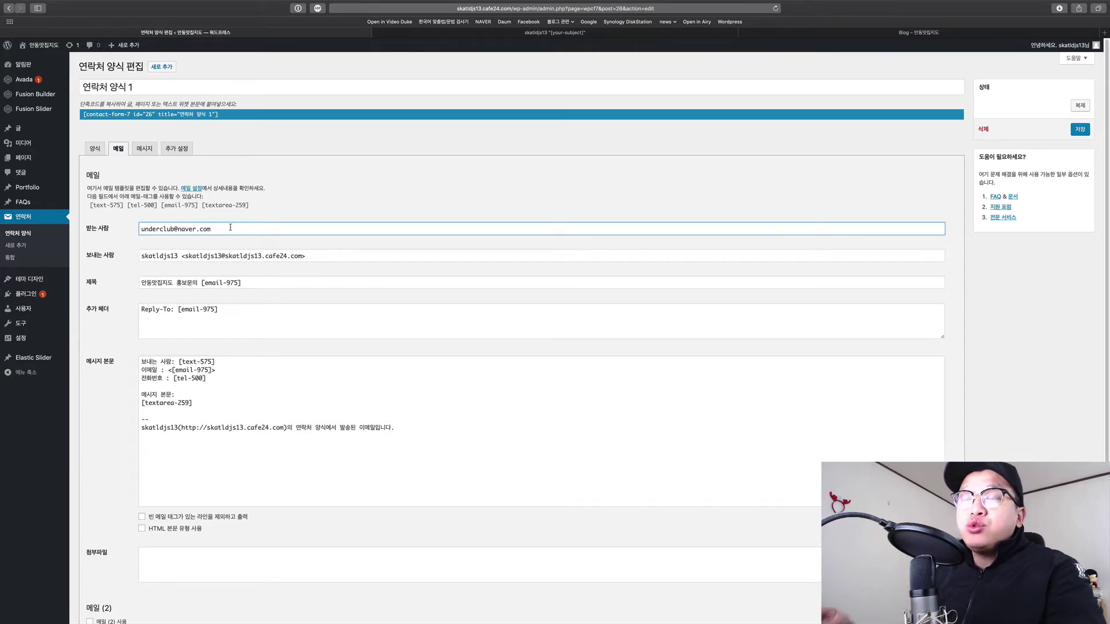
triple_click(326, 254)
click(339, 253)
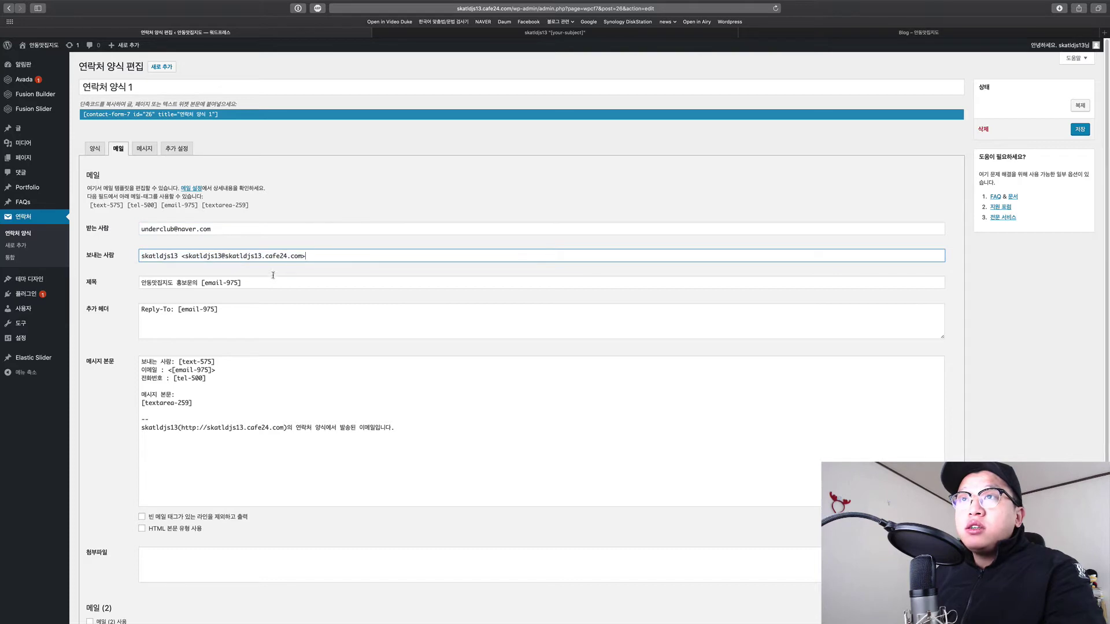
click(821, 33)
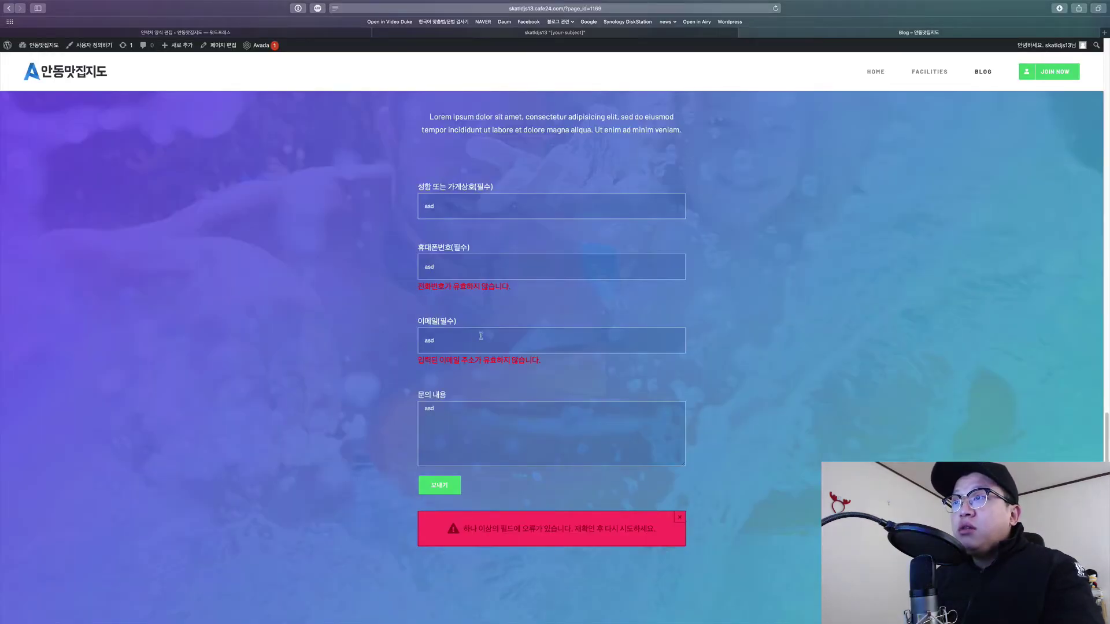
key(ctrl+Tab)
Examine the sender address and its domain, and recheck the recipient field.
click(341, 254)
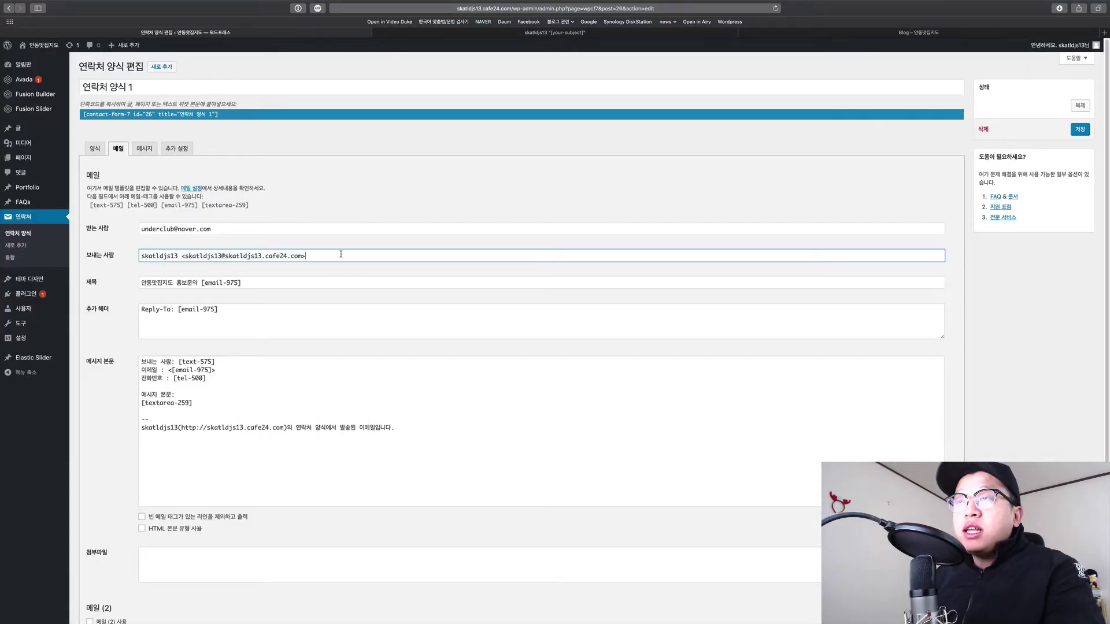
drag(302, 256, 225, 256)
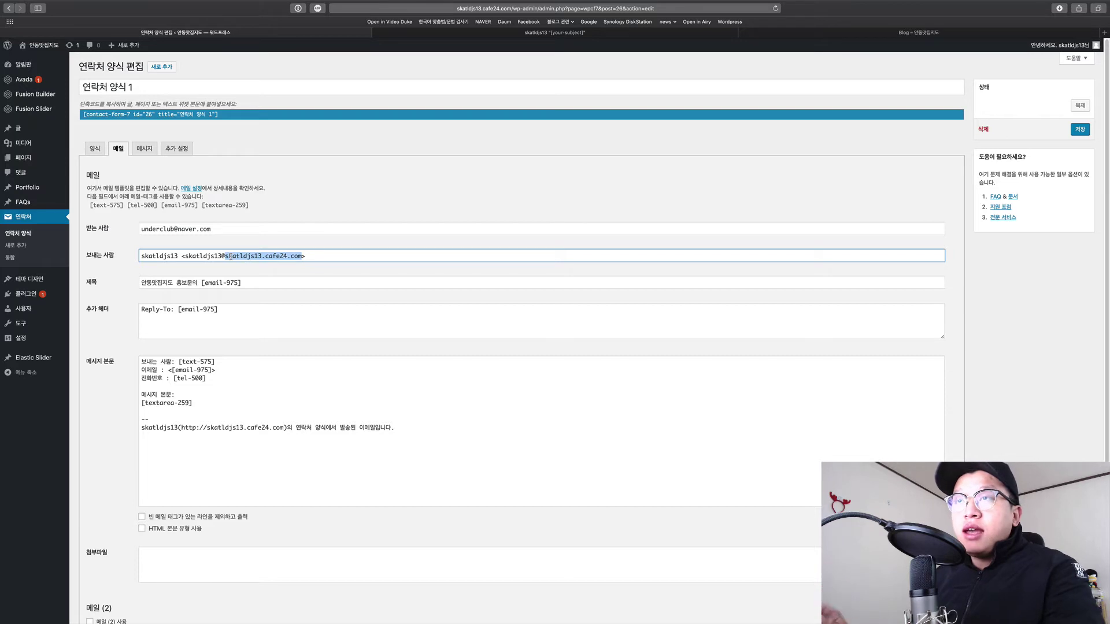
click(231, 256)
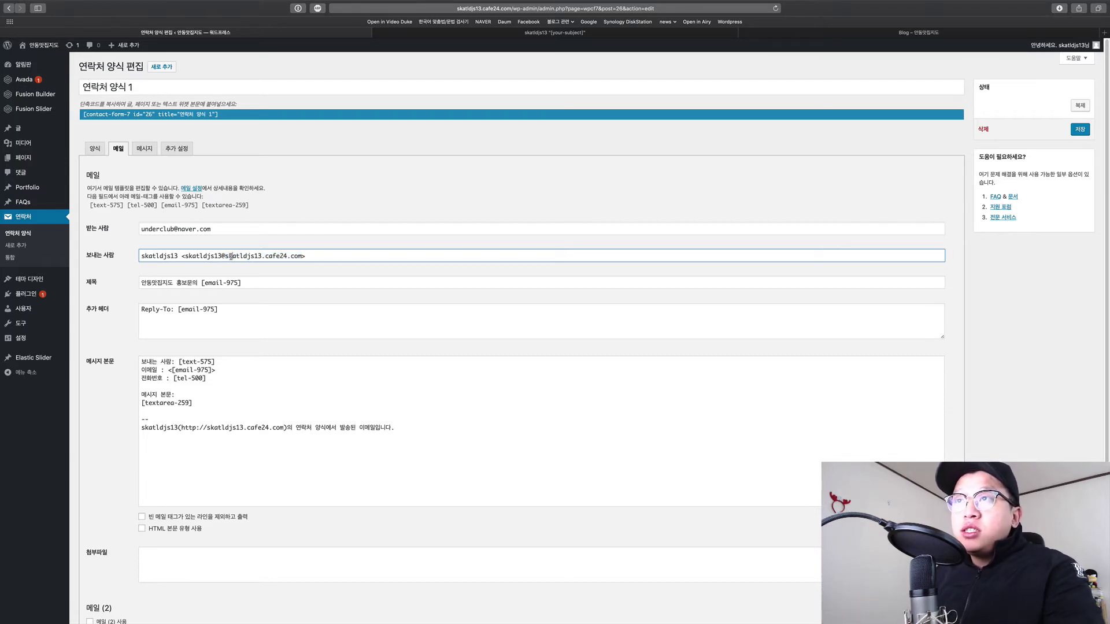
drag(258, 256, 323, 256)
click(323, 256)
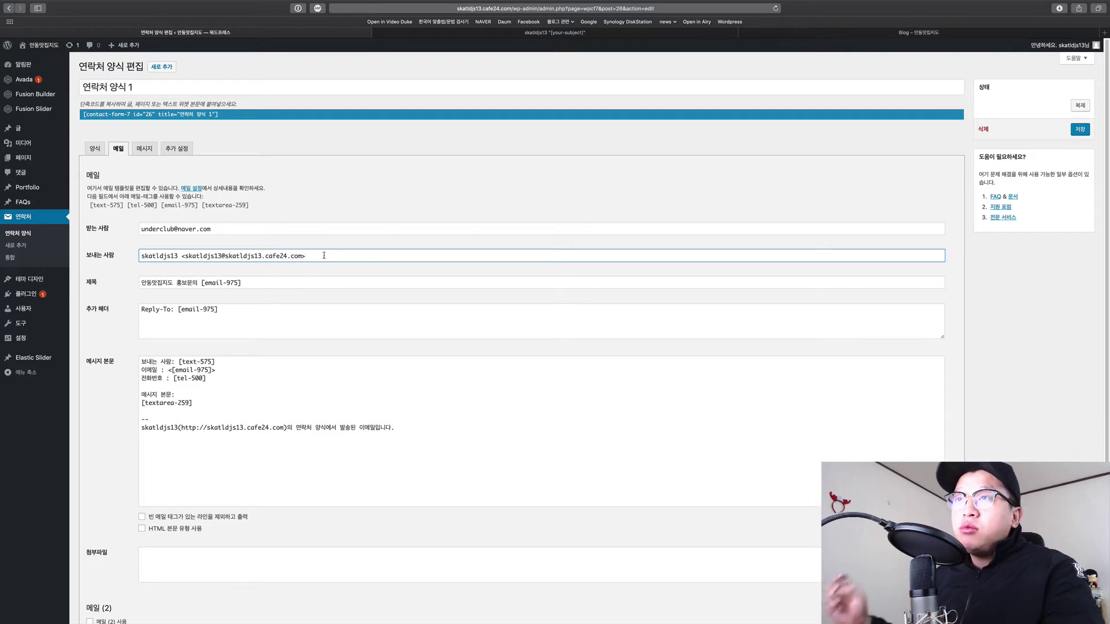
click(225, 228)
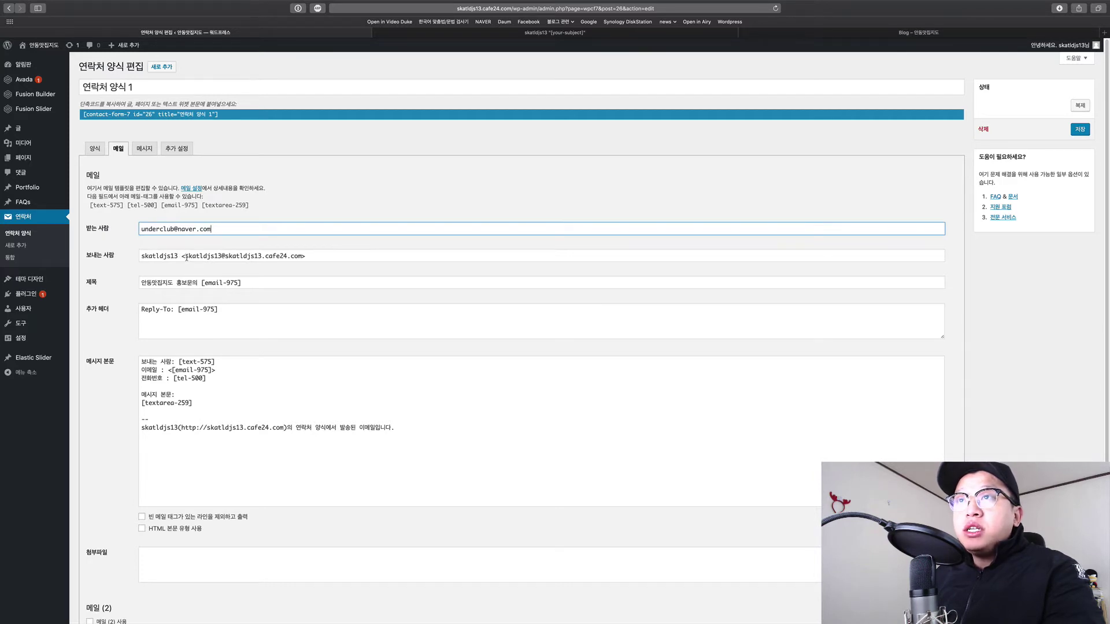
drag(187, 258, 334, 255)
triple_click(342, 255)
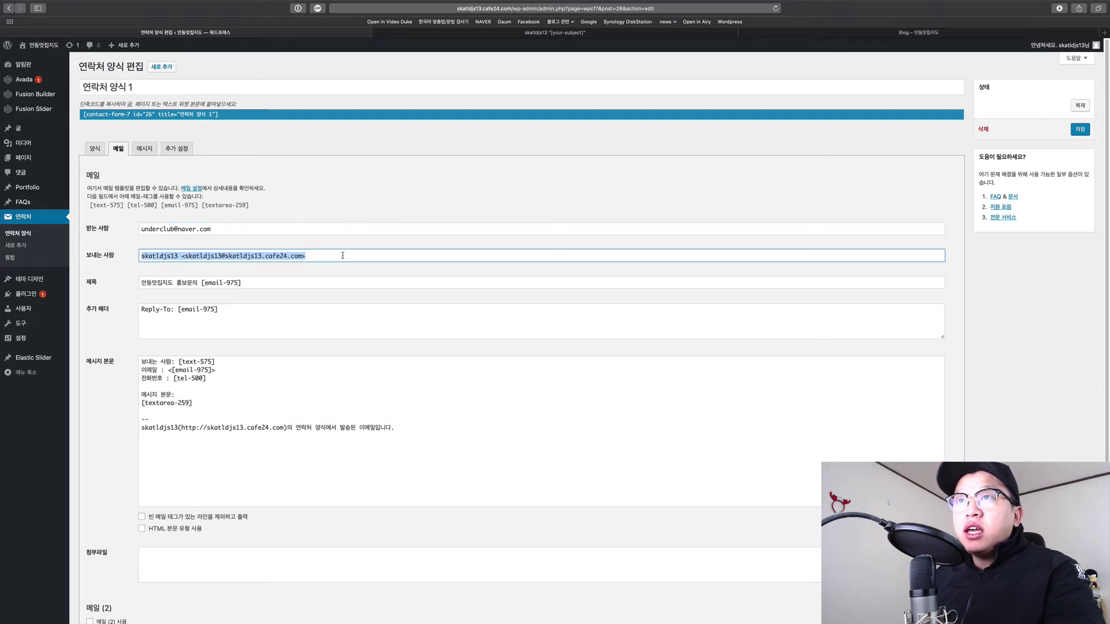
click(343, 255)
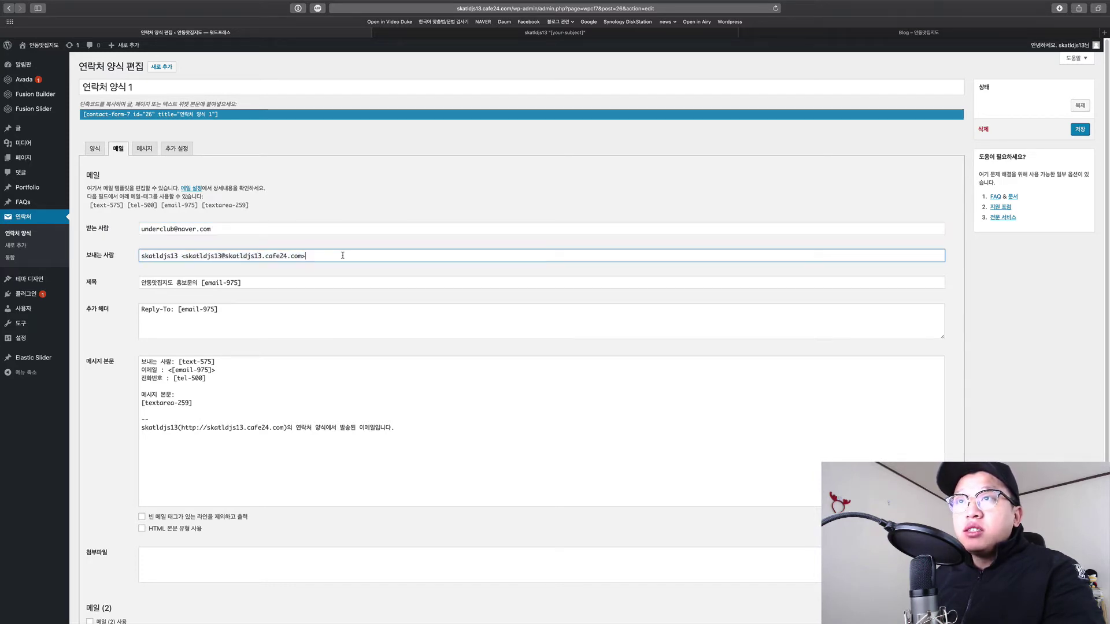
Review the subject '안동맛집지도 홍보문의 [email-975]' and the 'Reply-To: [email-975]' header.
drag(184, 283, 261, 282)
click(279, 283)
click(279, 282)
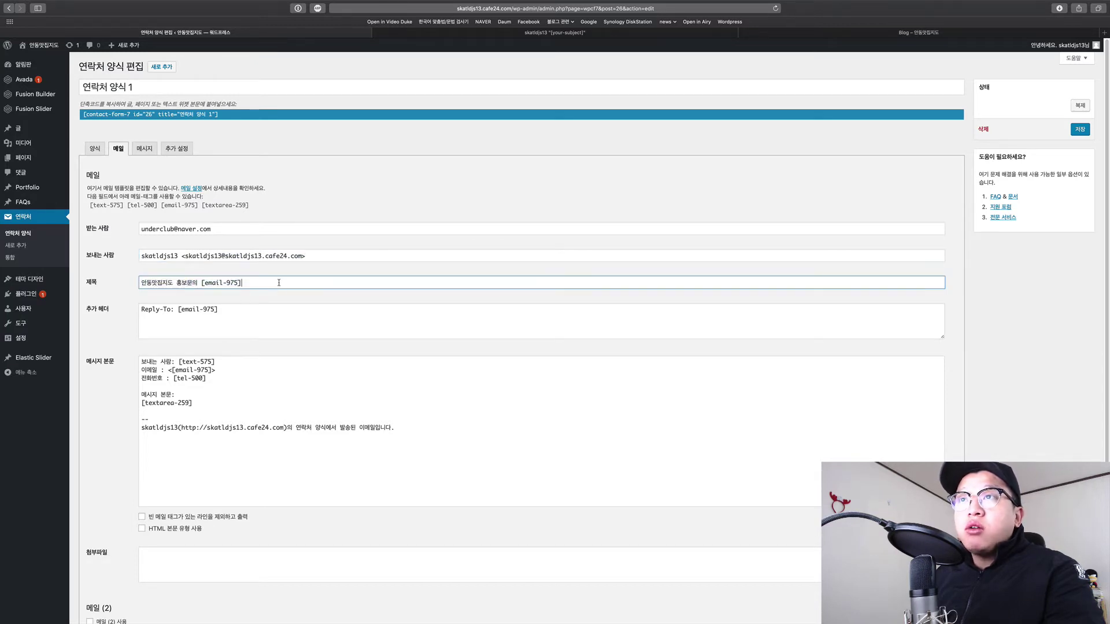
click(105, 316)
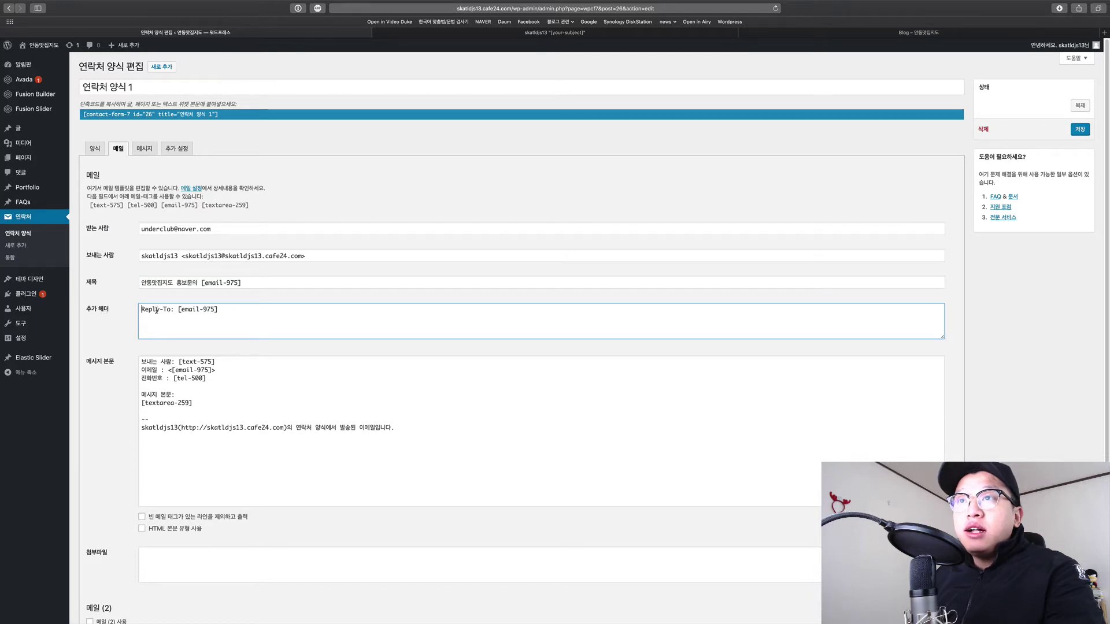
drag(178, 310, 220, 311)
click(234, 311)
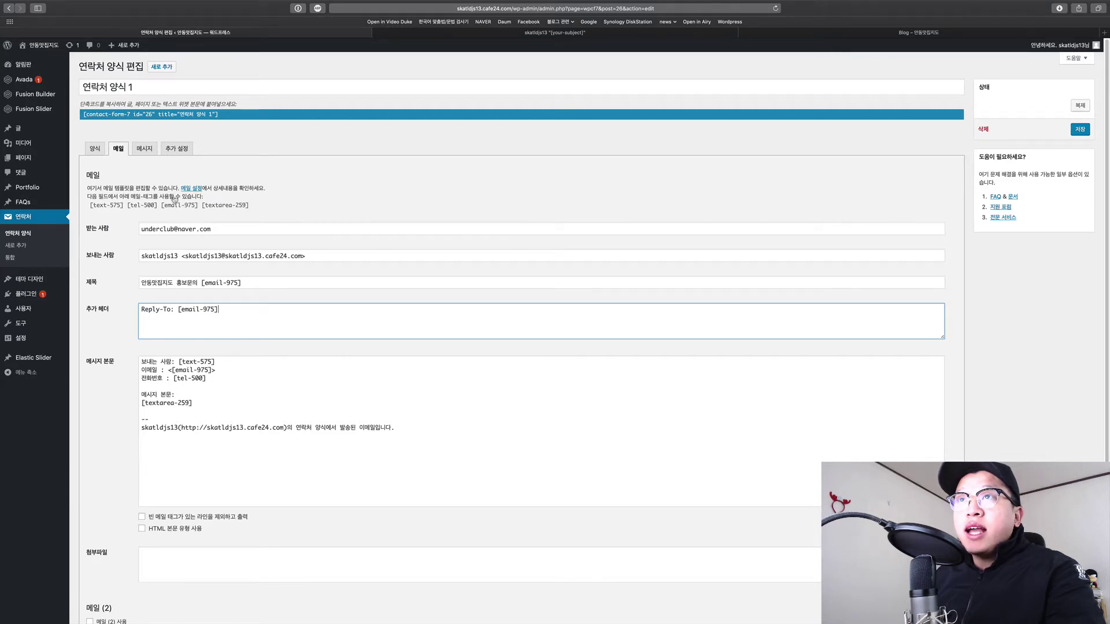
click(95, 149)
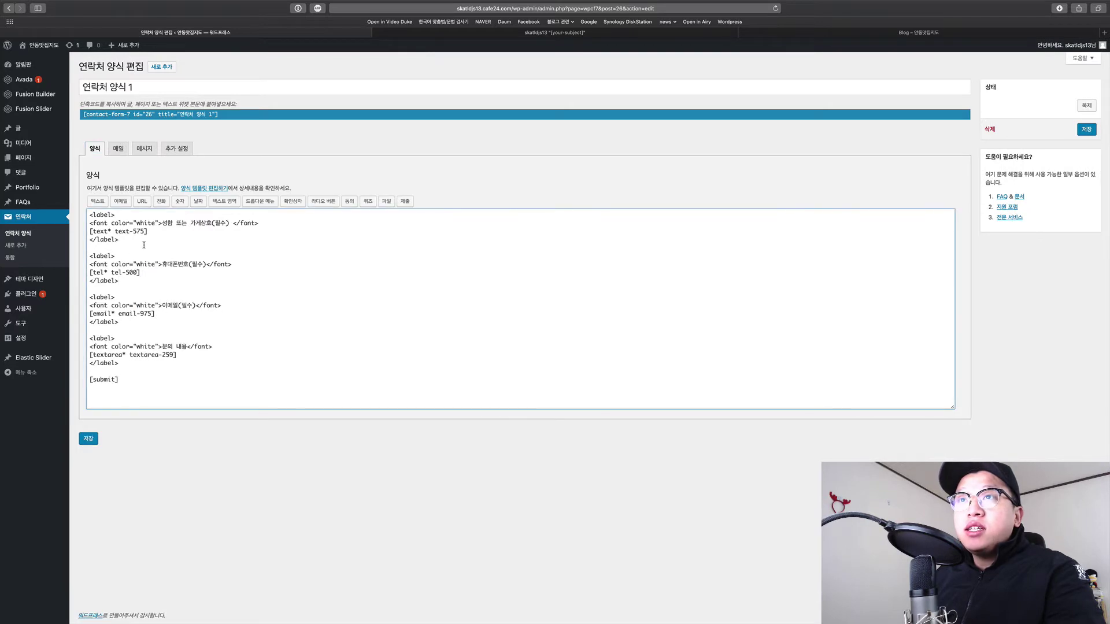
click(118, 149)
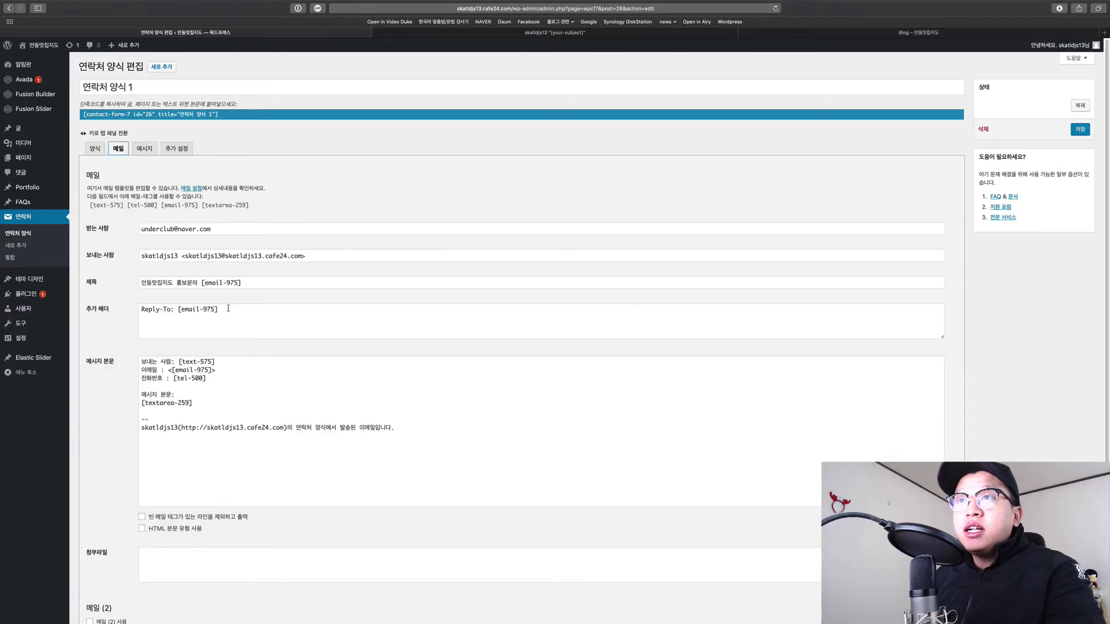
drag(231, 309, 178, 309)
key(BackSpace)
click(316, 201)
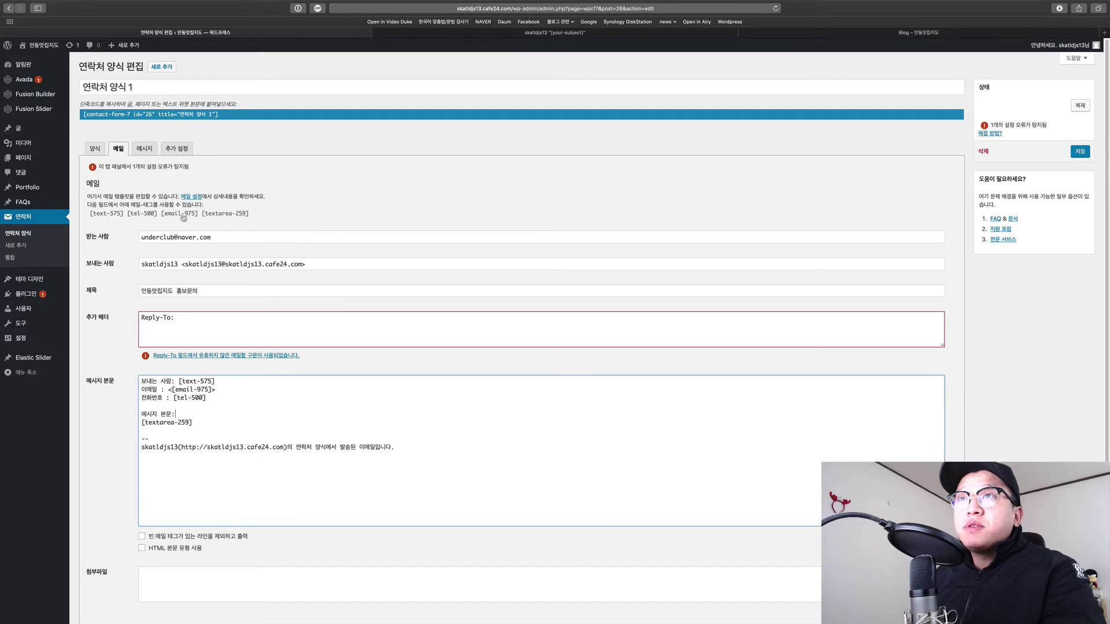
click(179, 214)
key(super+c)
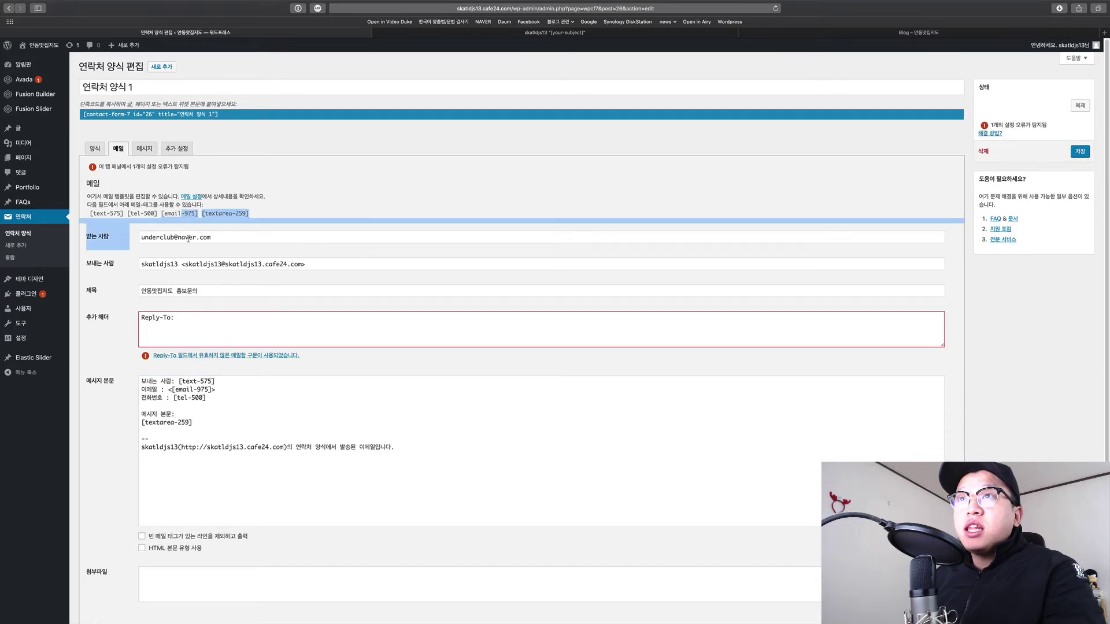
click(243, 291)
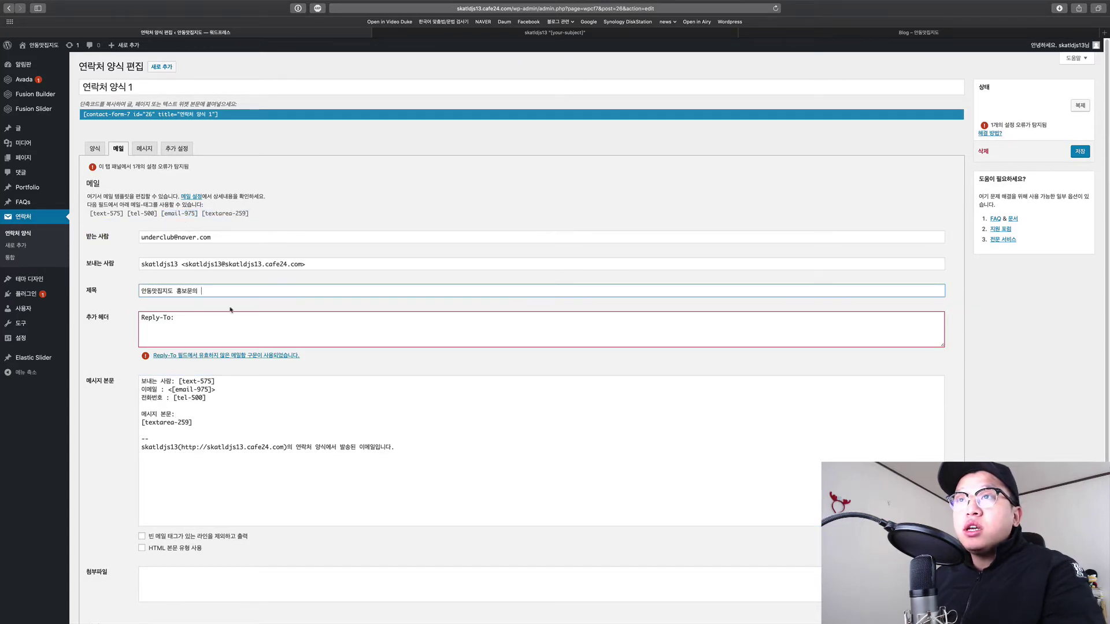
key(super+v)
click(243, 319)
key(super+v)
click(329, 399)
click(329, 417)
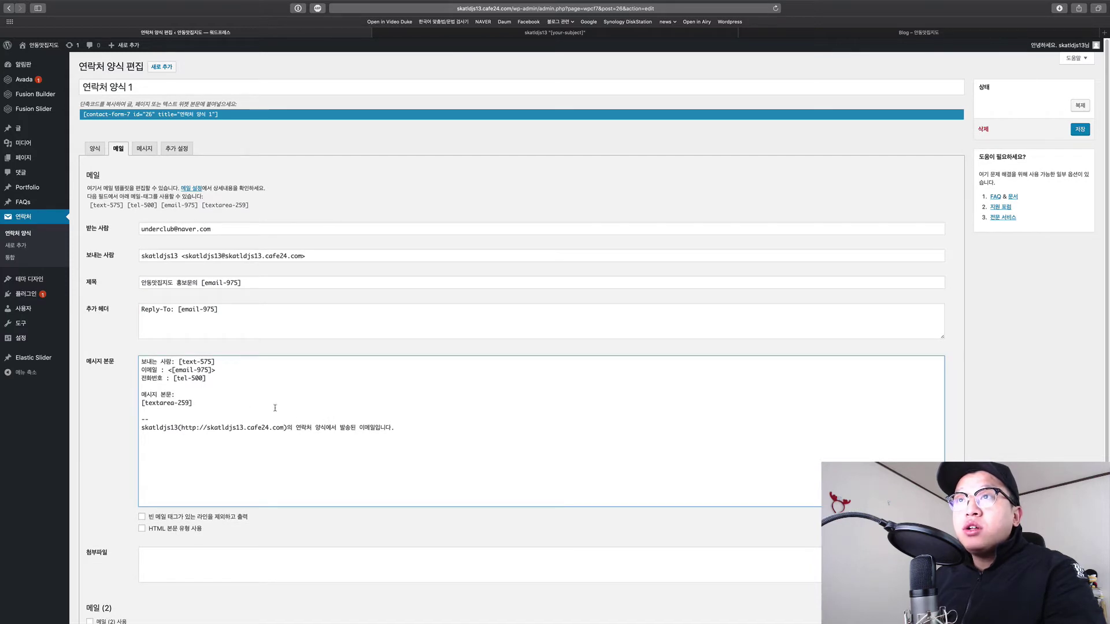
click(179, 309)
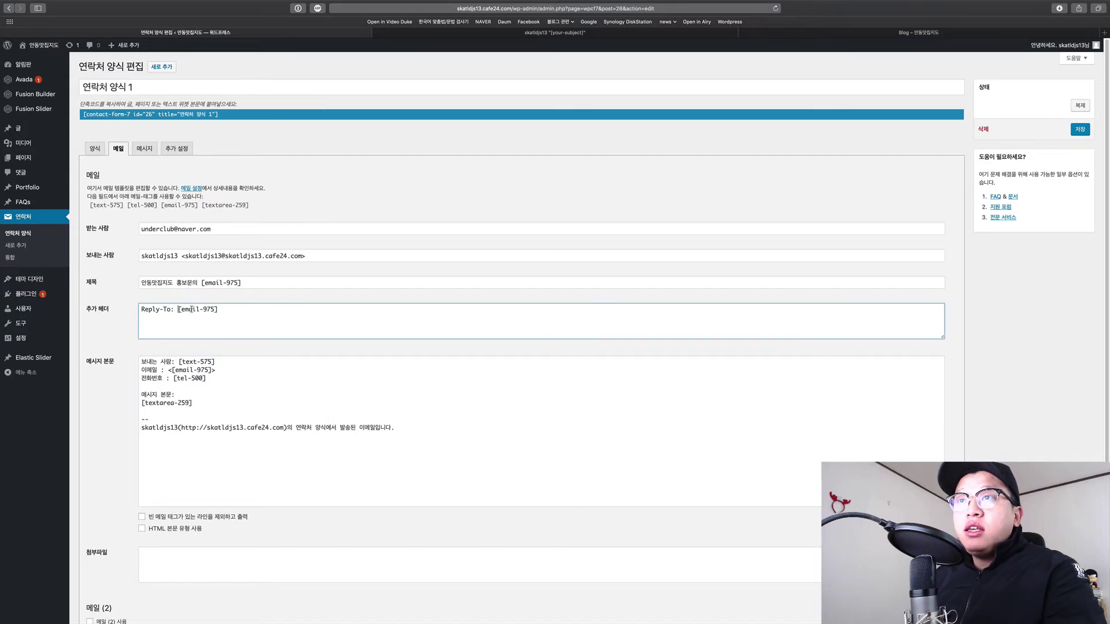
drag(178, 309, 220, 309)
click(233, 308)
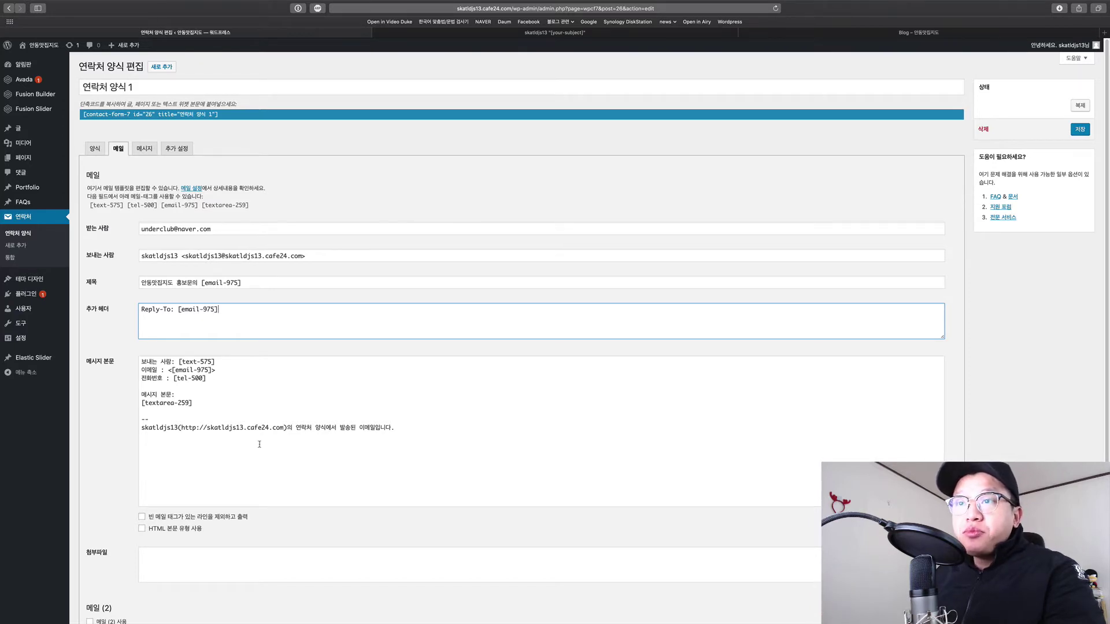
Inspect the mail message body's sender, e-mail and phone lines and its [text-575] tag.
scroll(258, 441, down, 2)
scroll(259, 444, up, 2)
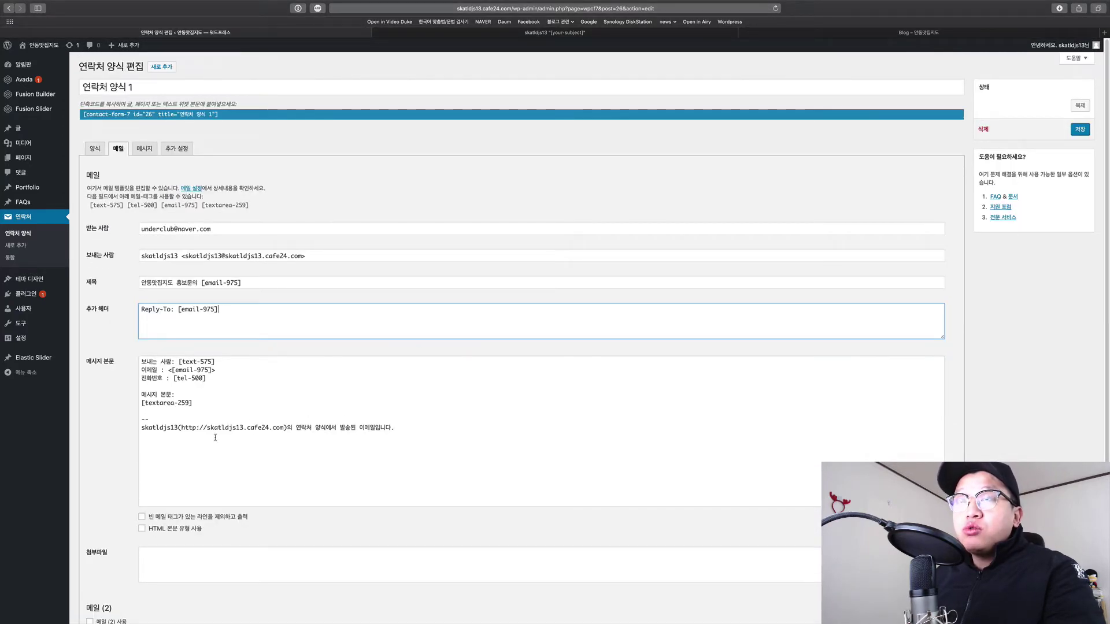
drag(409, 432, 142, 361)
click(344, 460)
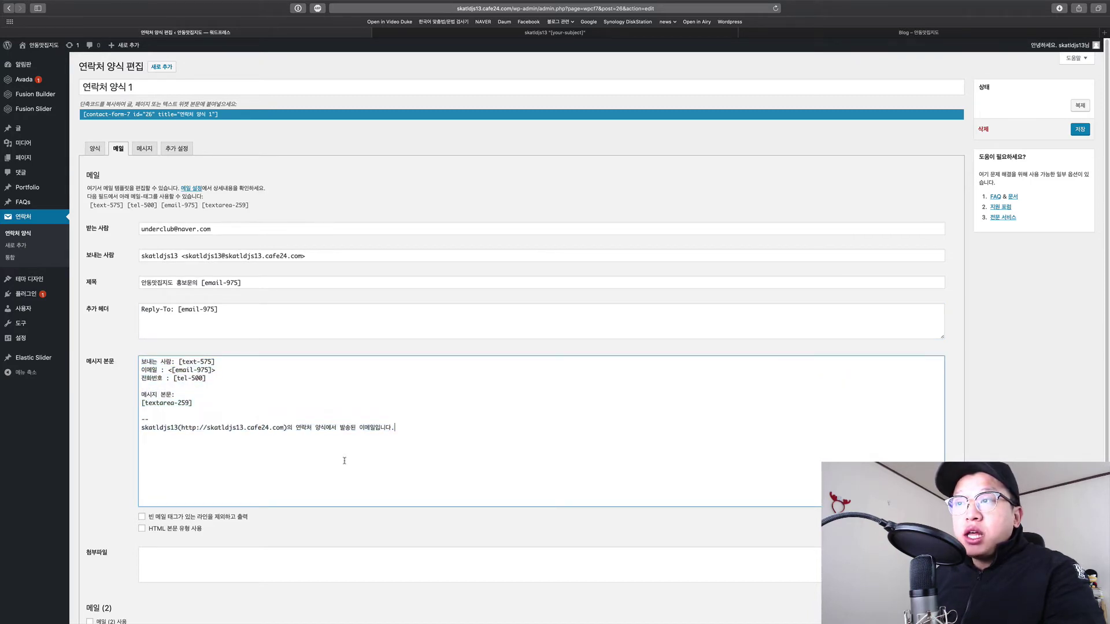
drag(426, 437, 143, 361)
click(327, 460)
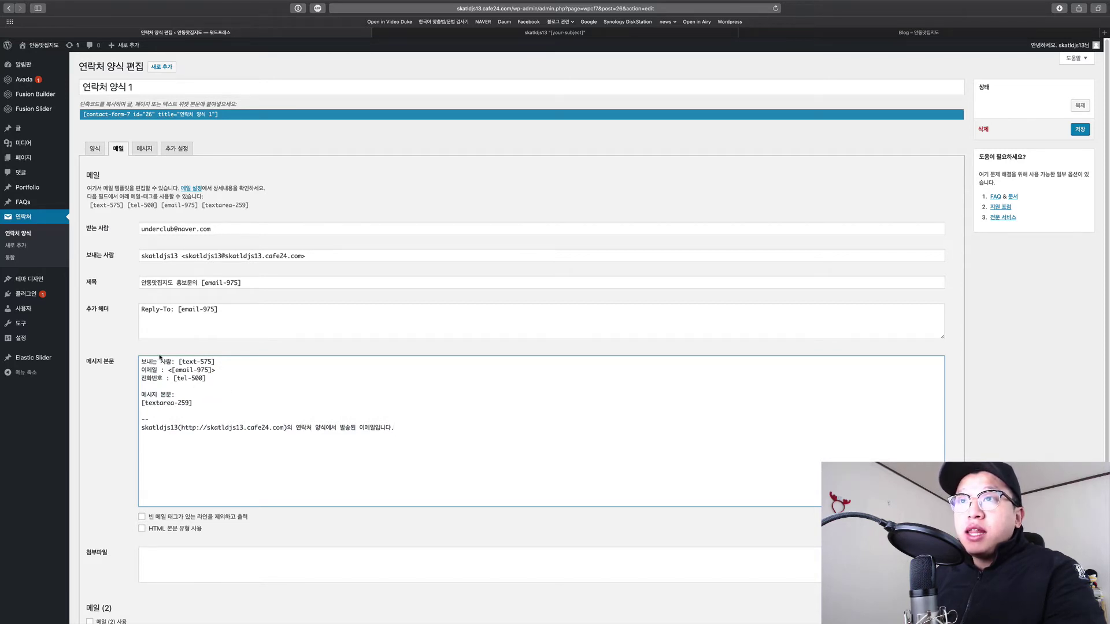
drag(142, 361, 219, 362)
click(142, 386)
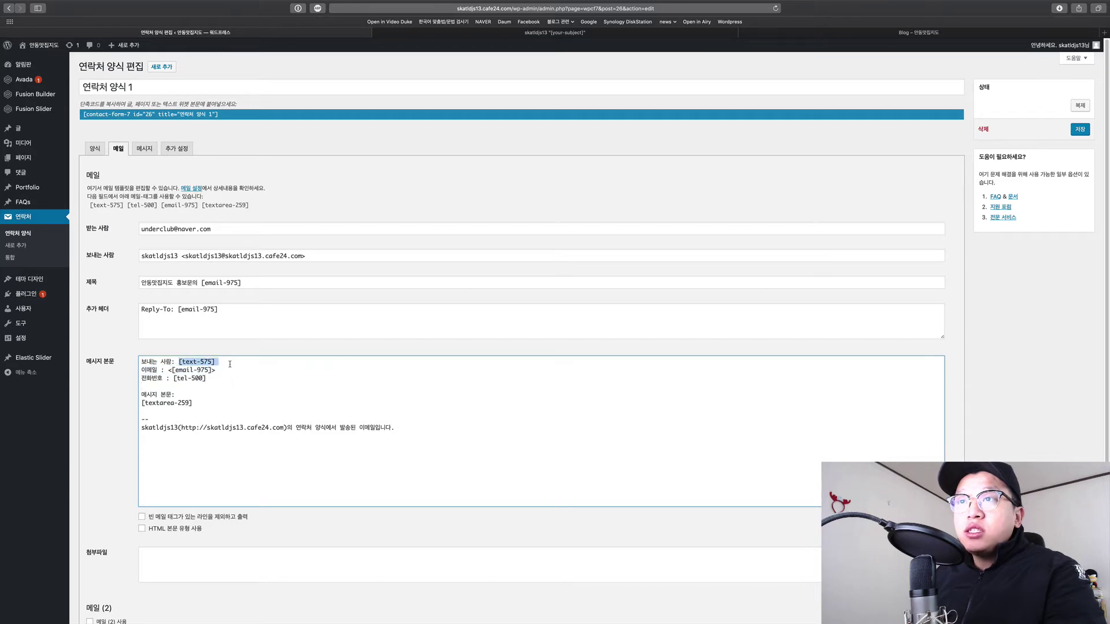
click(218, 361)
Match the template's name field with the body's [textarea-259] tag, then return to the live page.
click(94, 148)
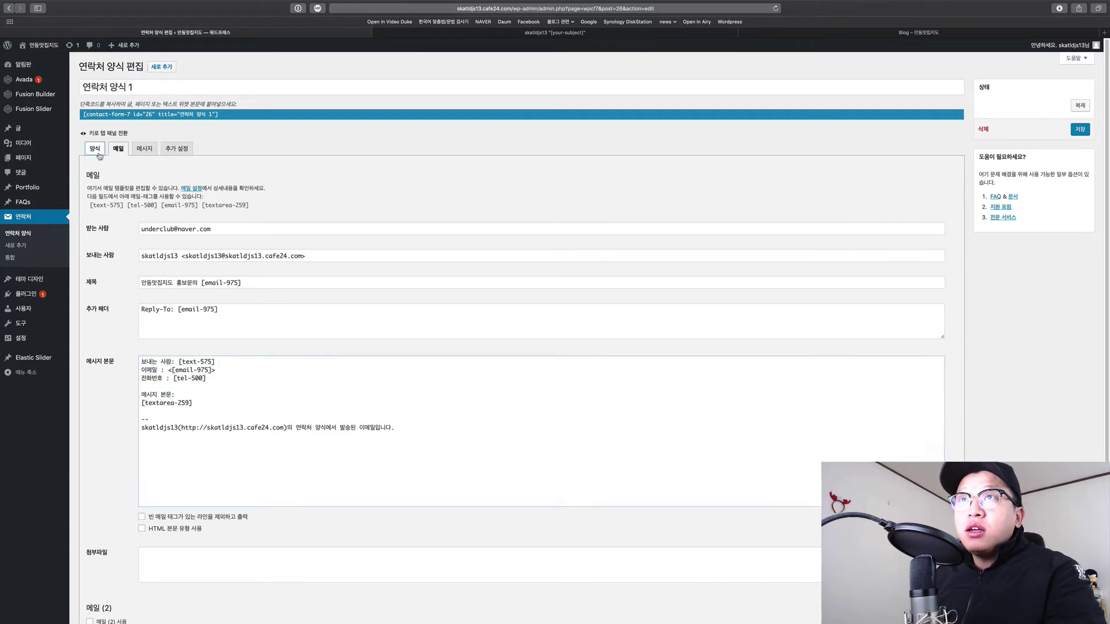
drag(165, 223, 152, 231)
click(152, 232)
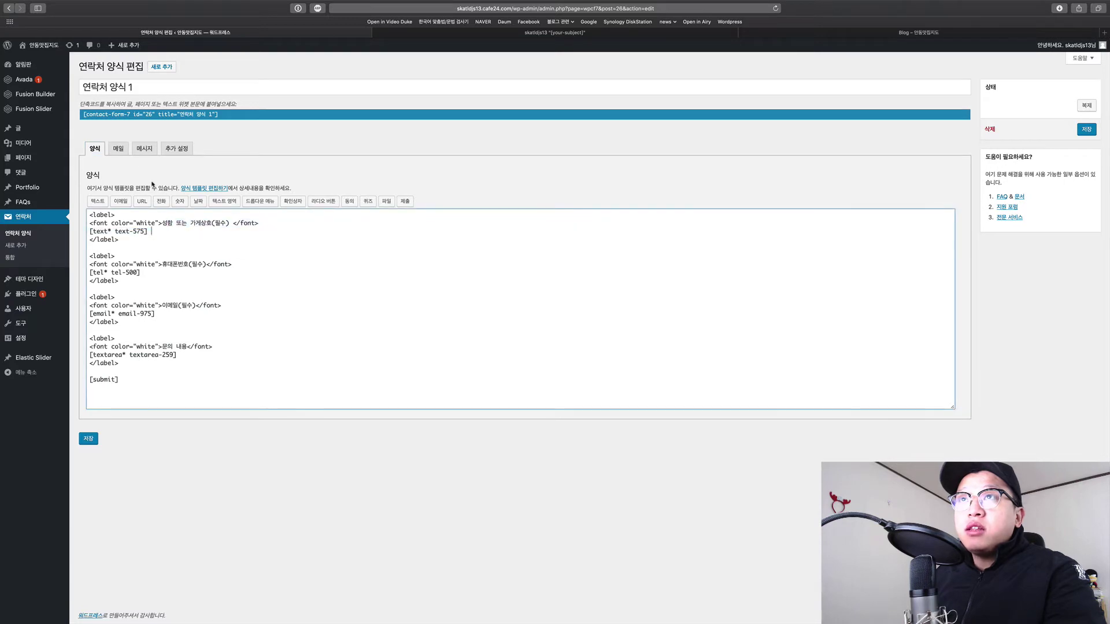
click(118, 148)
click(224, 370)
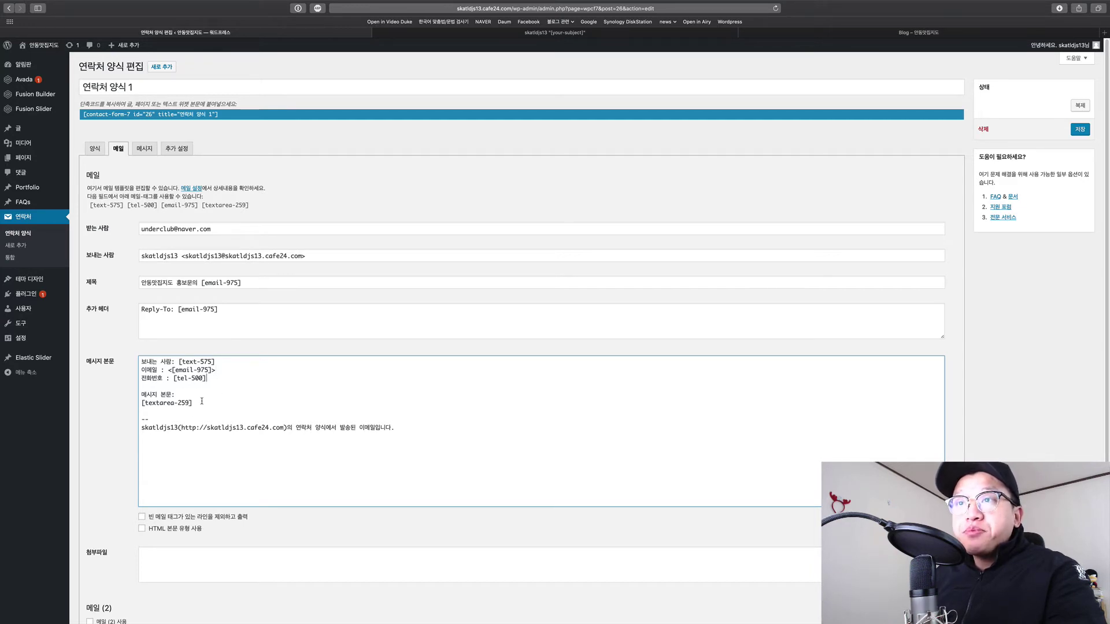
drag(160, 403, 194, 403)
click(204, 405)
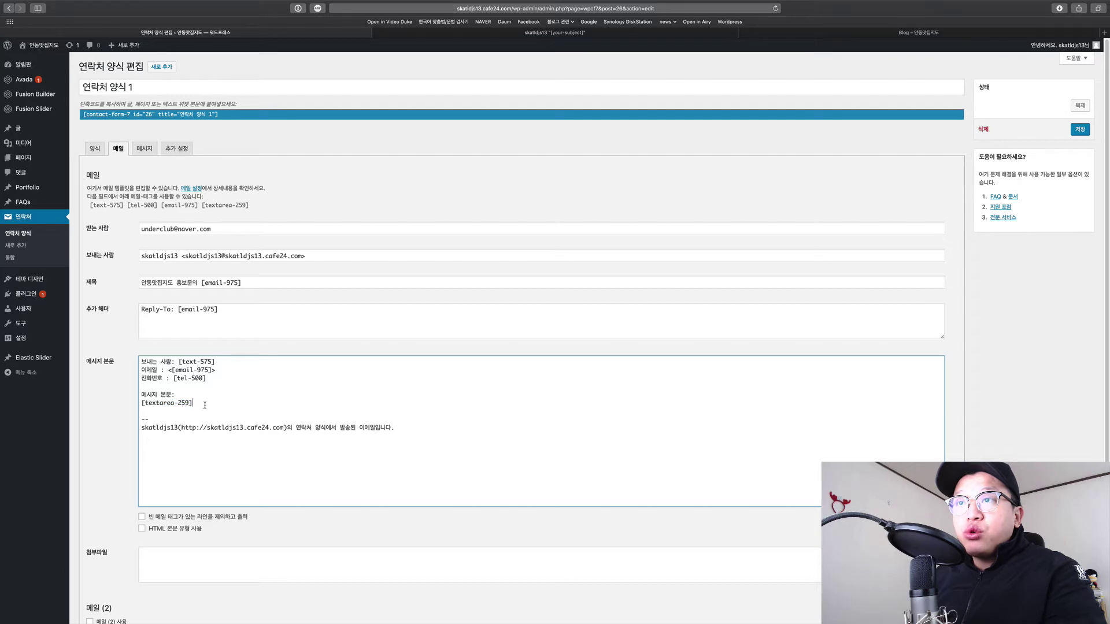
key(ctrl+shift+Tab)
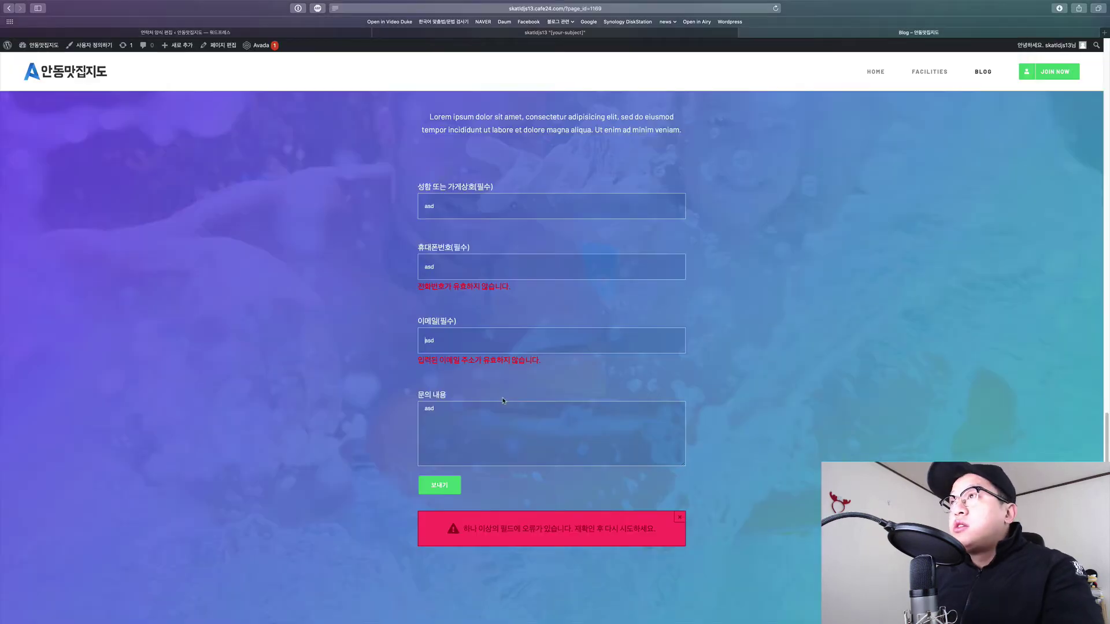
Check the live form's test entries, then save 연락처 양식 1.
double_click(493, 418)
double_click(467, 339)
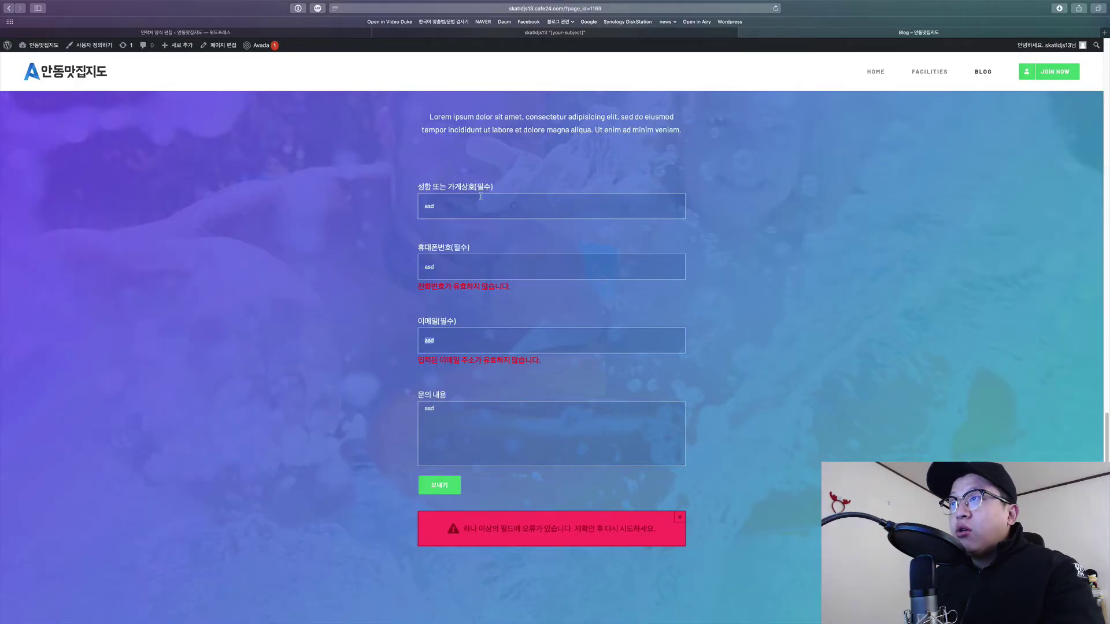
double_click(479, 206)
double_click(470, 263)
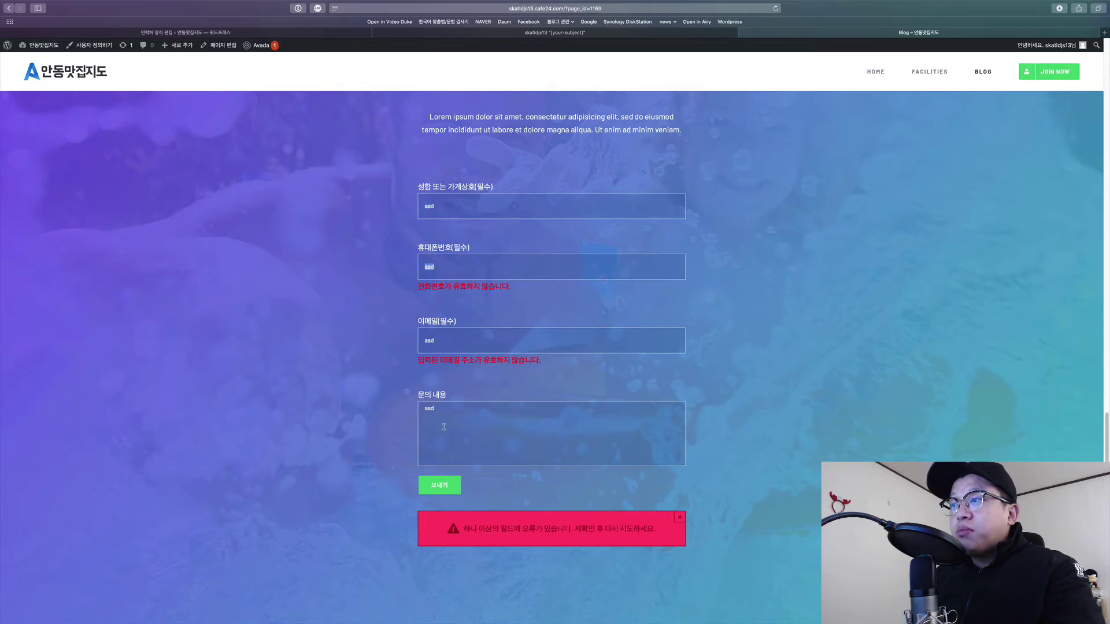
key(ctrl+Tab)
scroll(296, 429, down, 3)
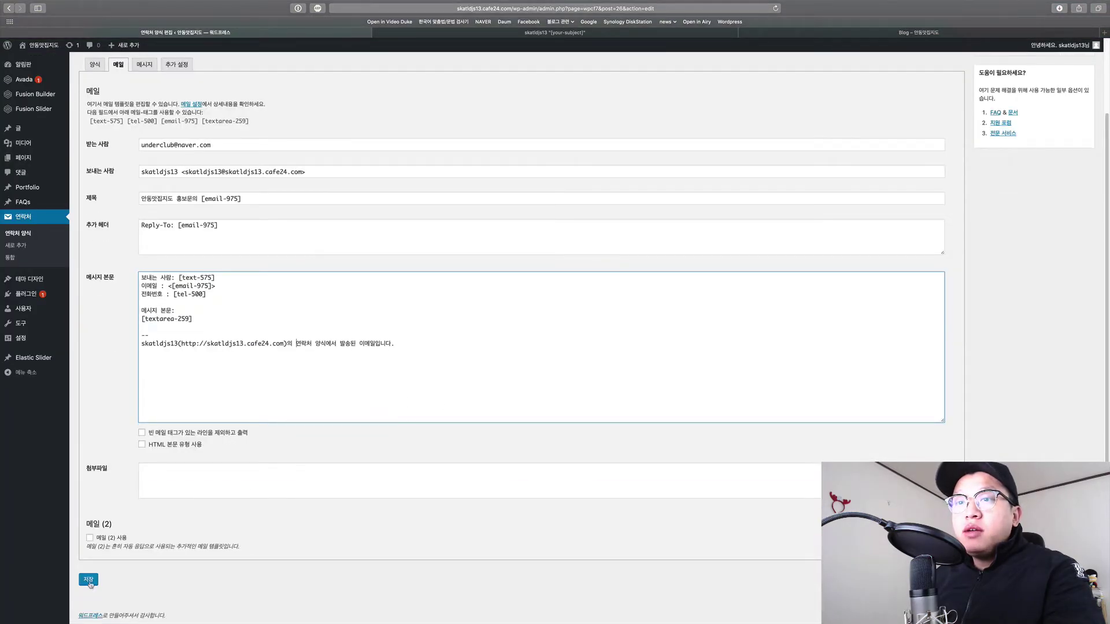
click(88, 580)
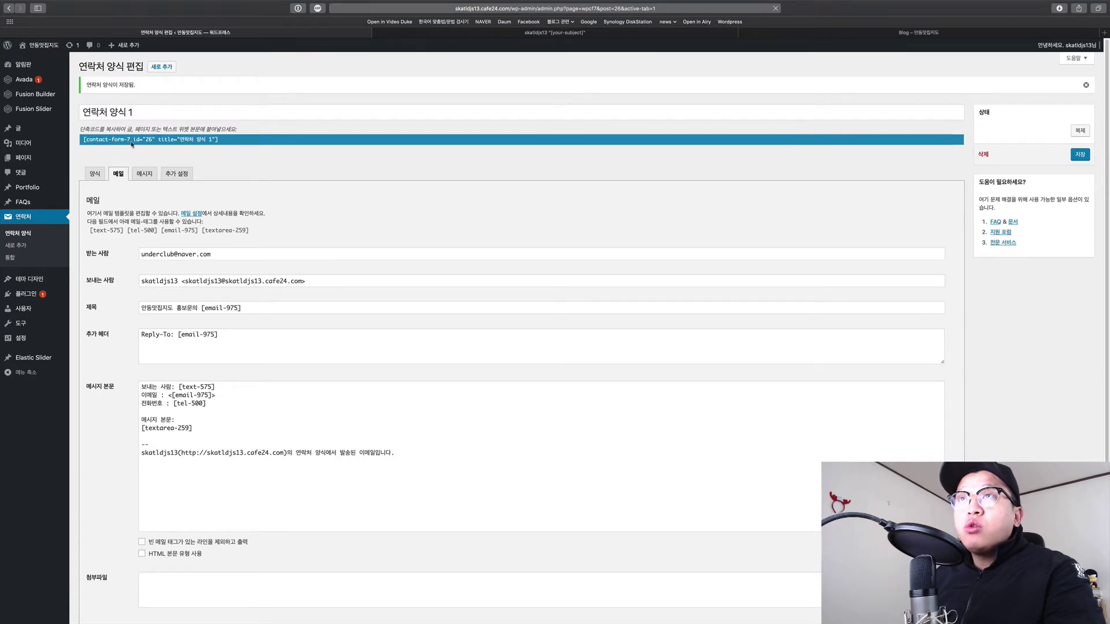
Copy the contact form's [contact-form-7 id="26"] shortcode.
drag(216, 139, 80, 140)
right_click(97, 140)
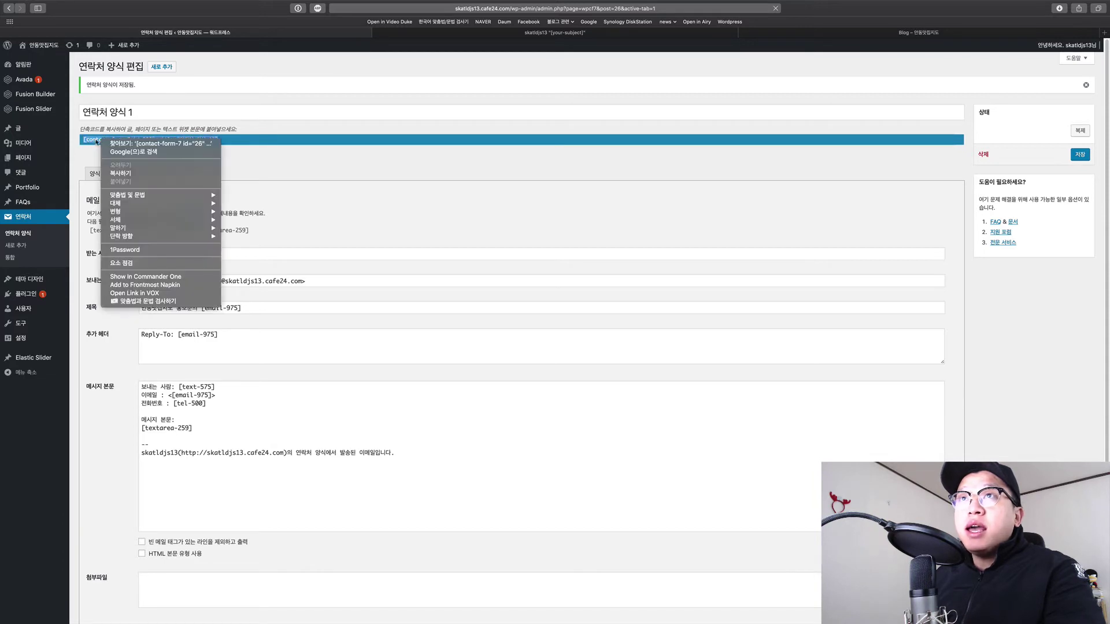
click(132, 174)
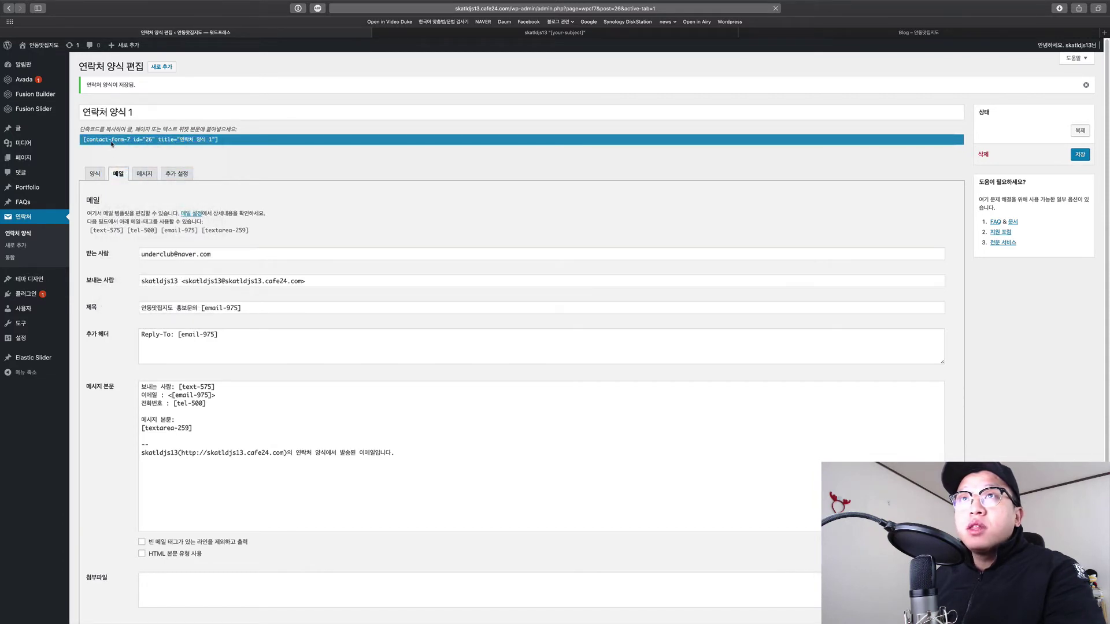
click(36, 160)
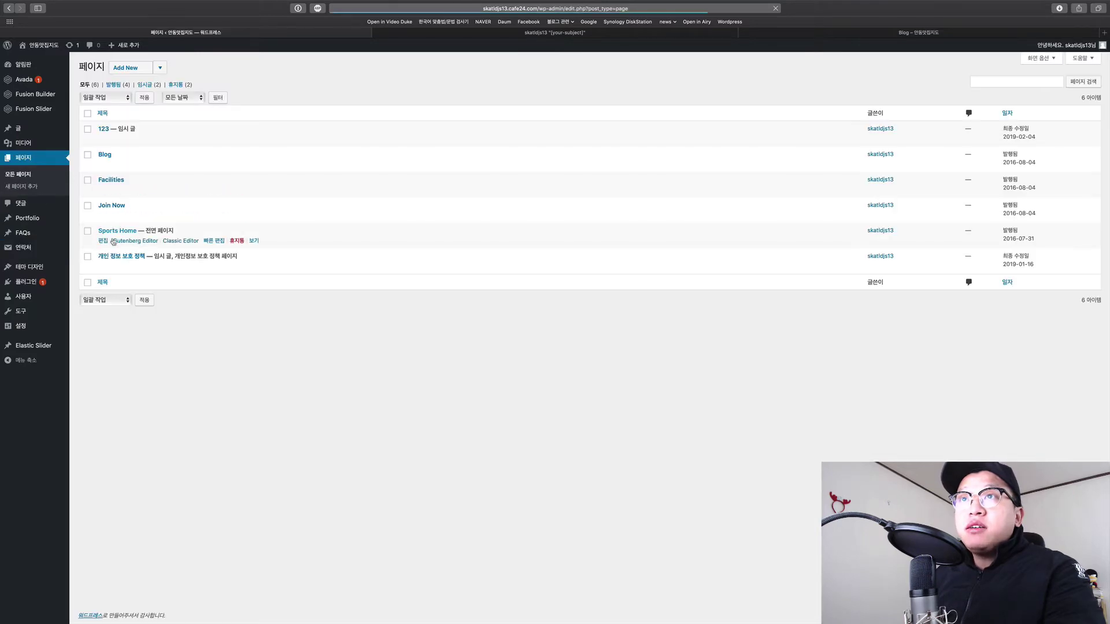
Open Sports Home in Fusion Builder and scroll to the Call to Action's JOIN TODAY Code Block.
click(102, 242)
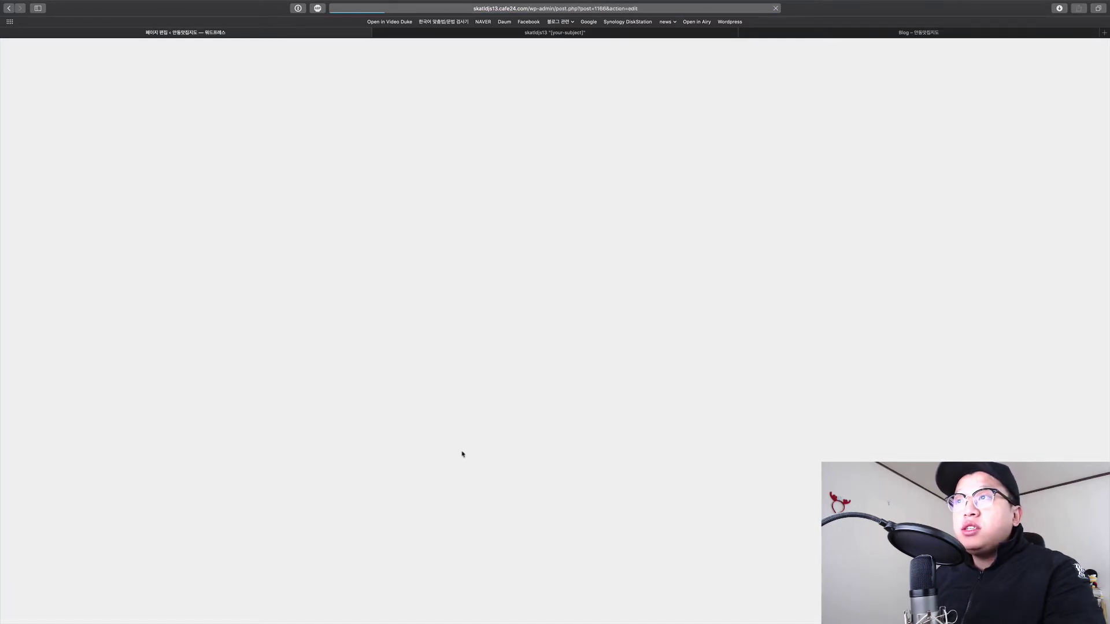
scroll(503, 450, down, 20)
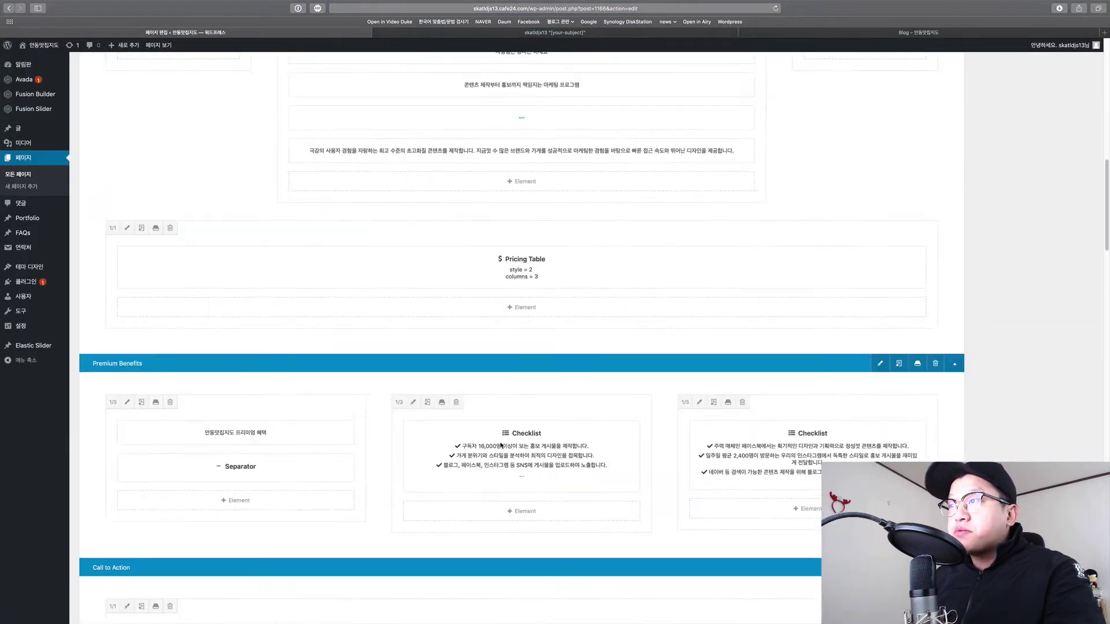
scroll(503, 447, down, 5)
scroll(507, 453, up, 3)
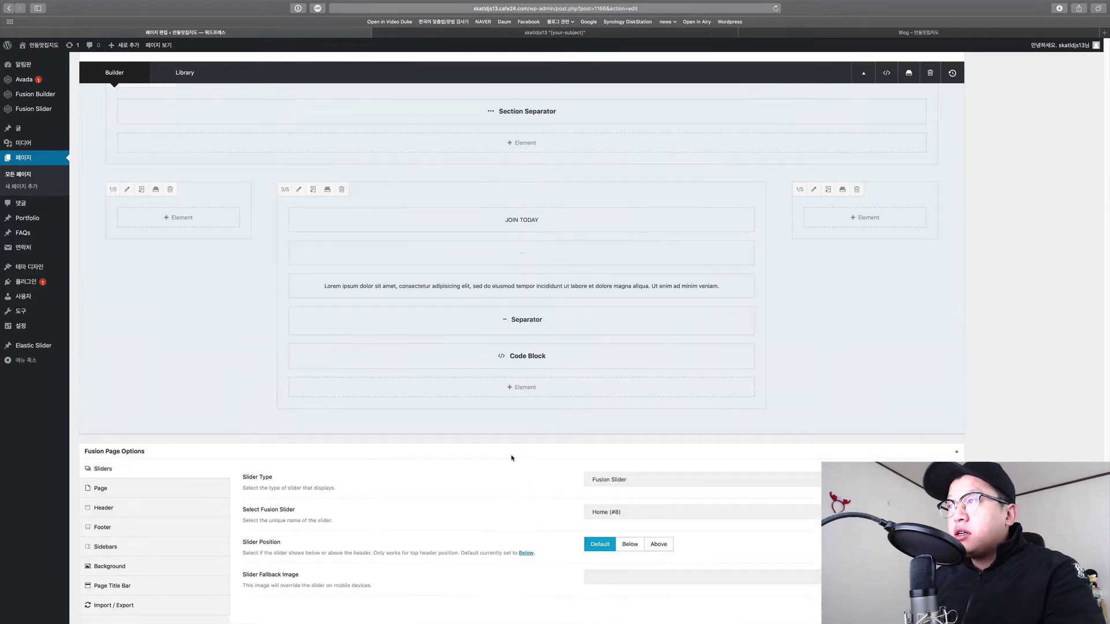
scroll(522, 426, up, 2)
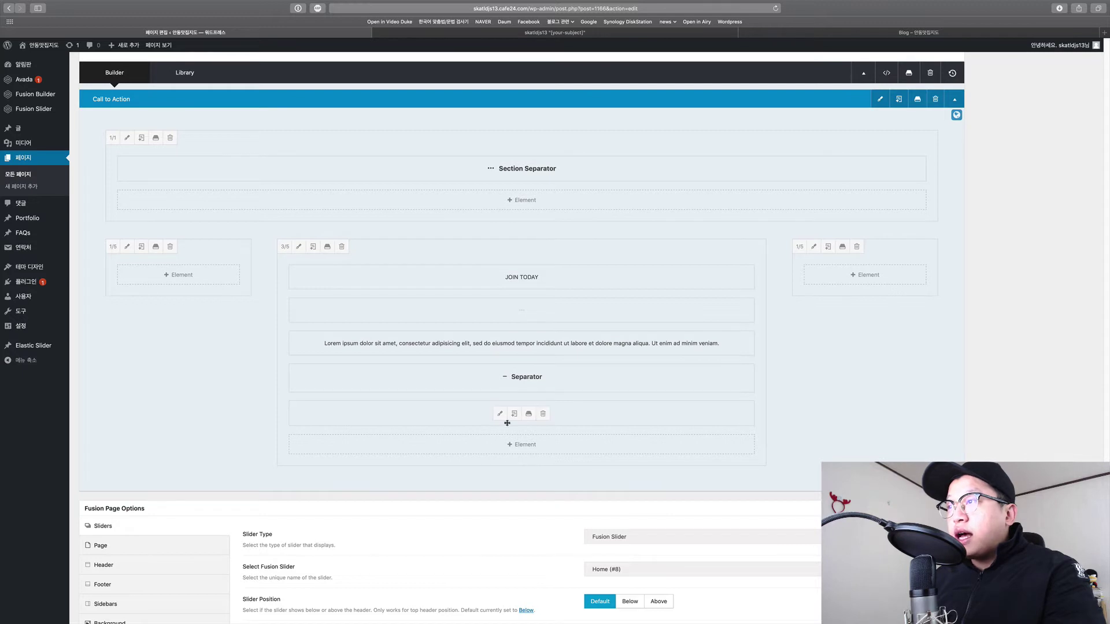
Confirm the Code Block holds the contact-form-7 id="26" shortcode, save it, and reload the live page.
click(500, 414)
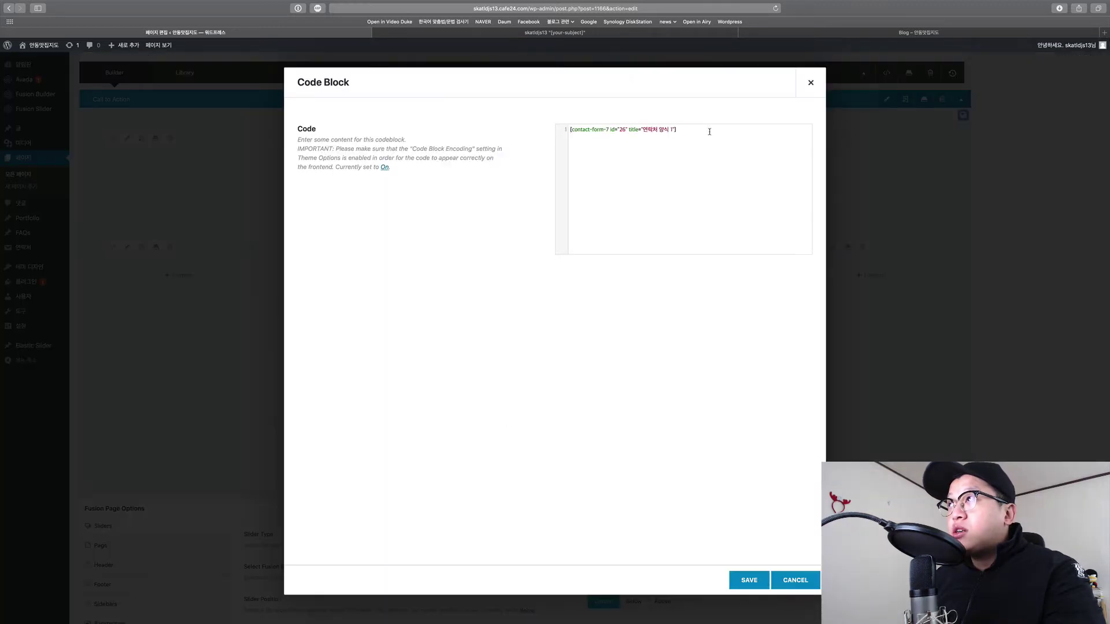
drag(680, 130, 560, 130)
click(656, 210)
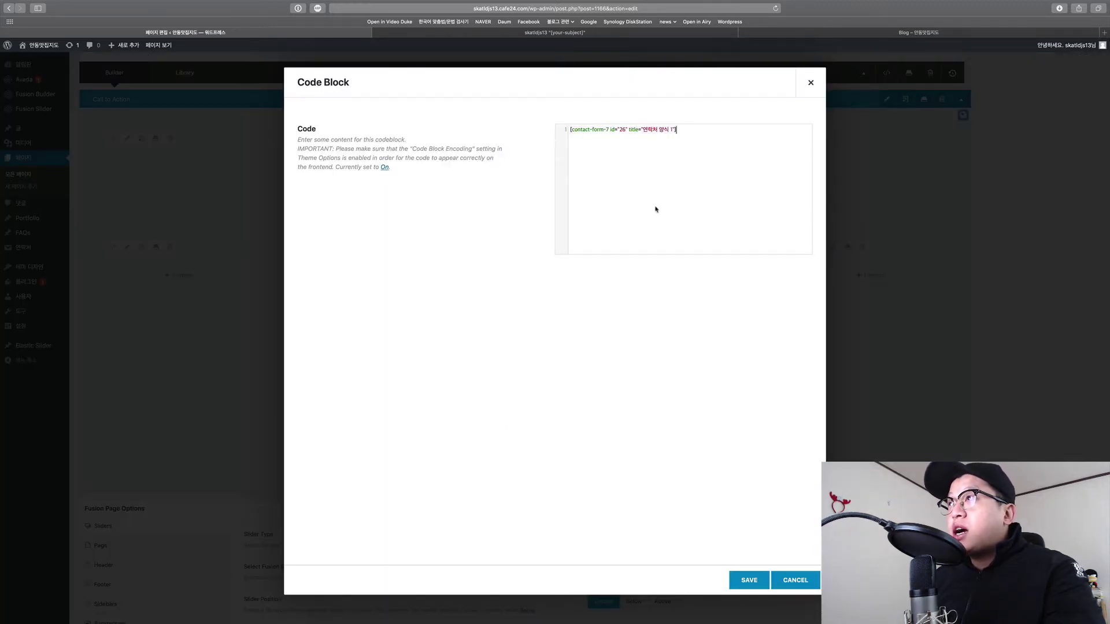
click(749, 583)
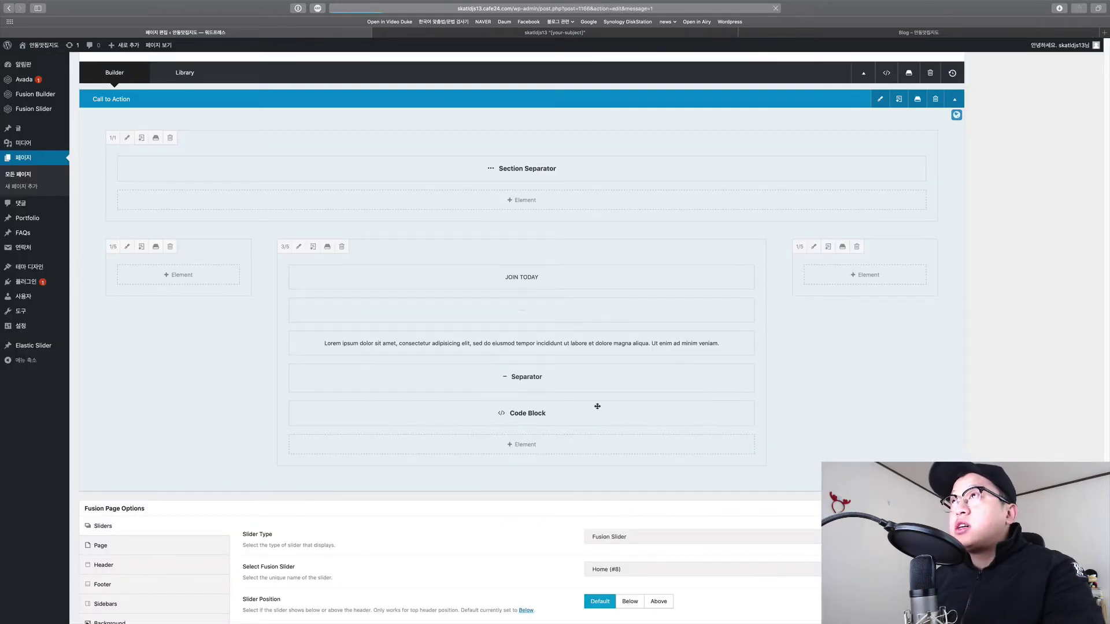
key(ctrl+Tab)
key(ctrl+Tab)
key(super+r)
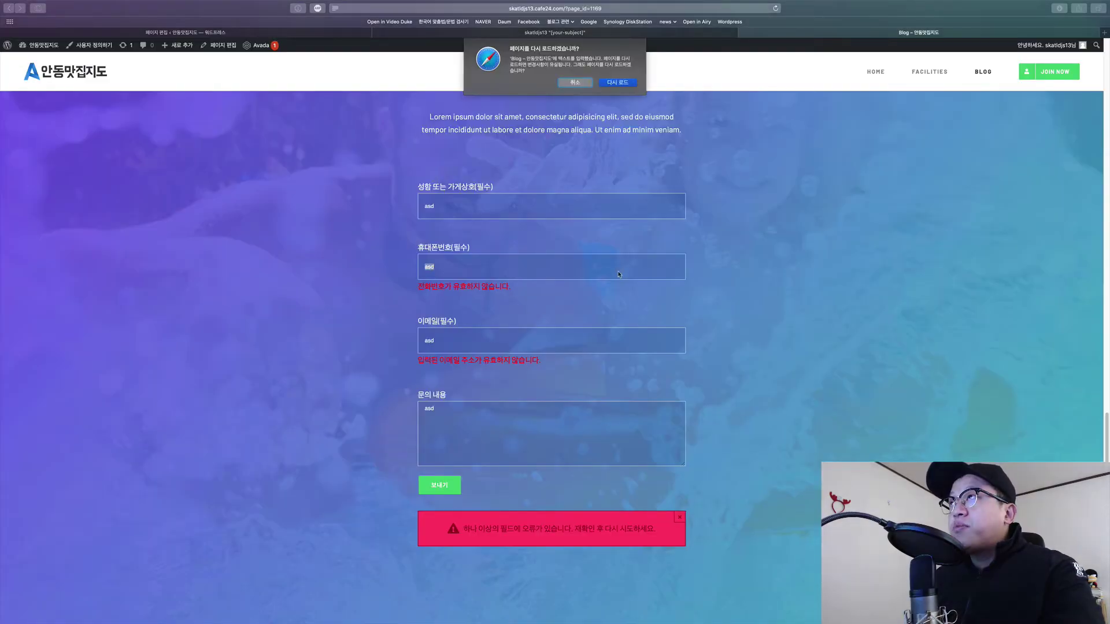
click(627, 87)
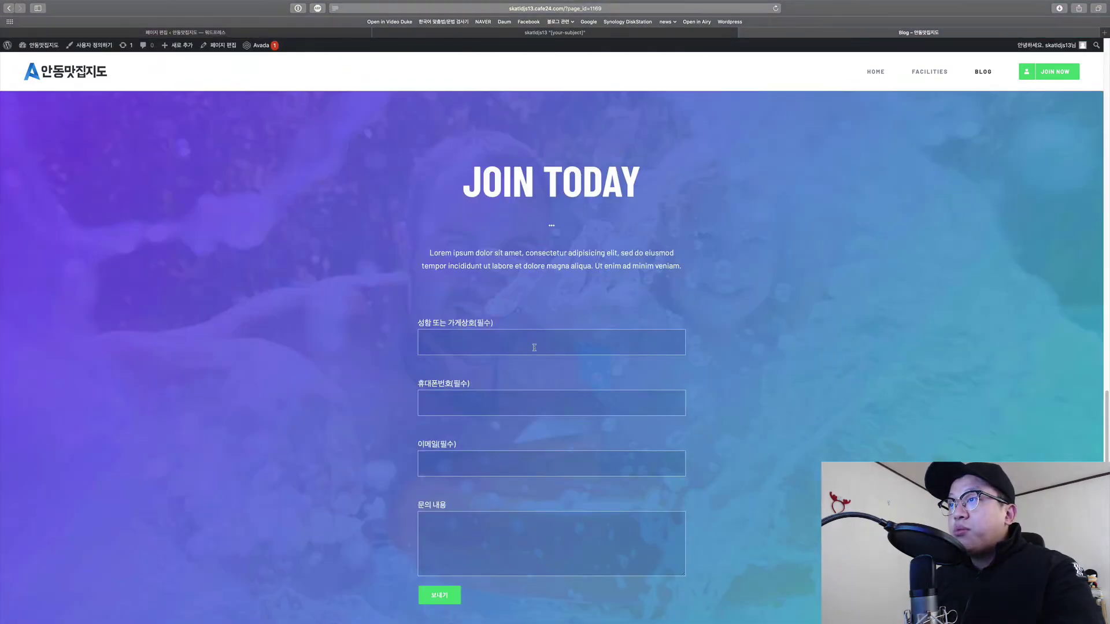
text(test5)
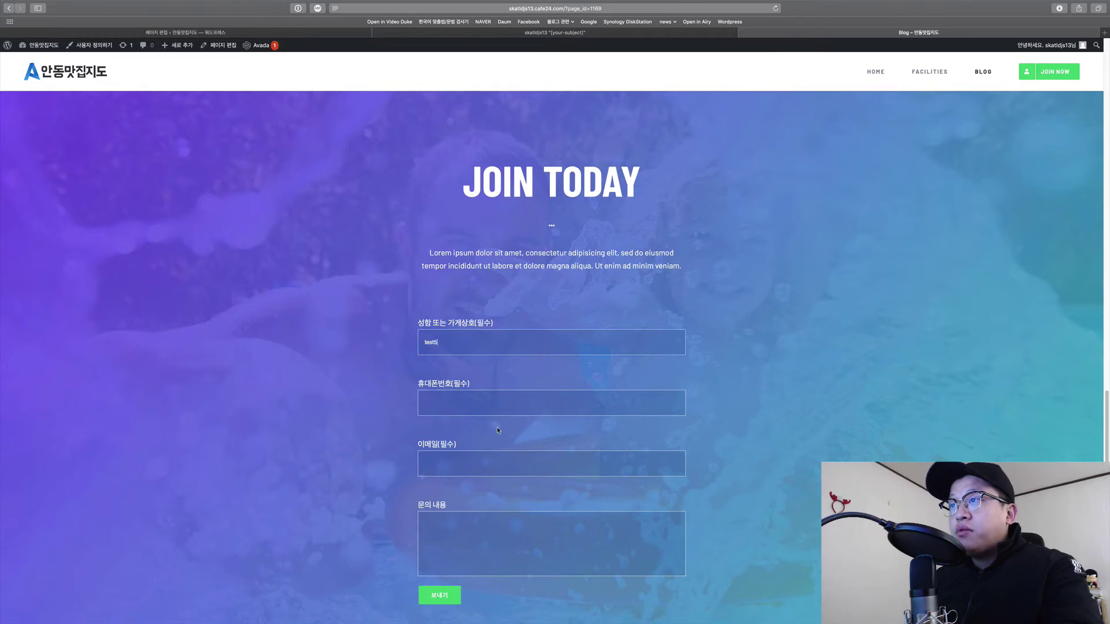
click(503, 408)
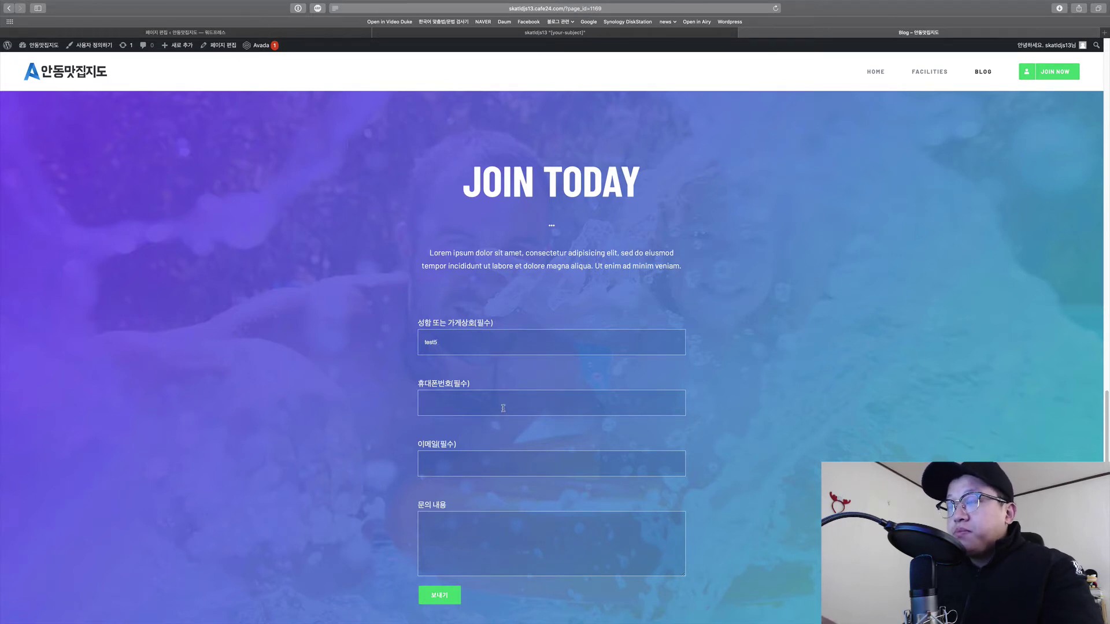
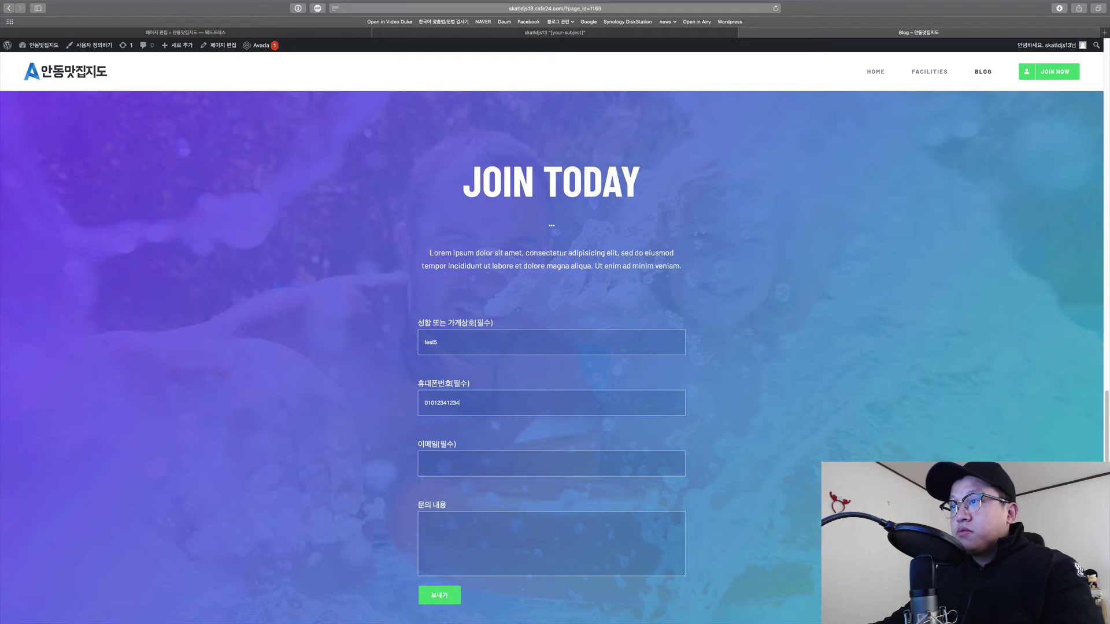
key(Tab)
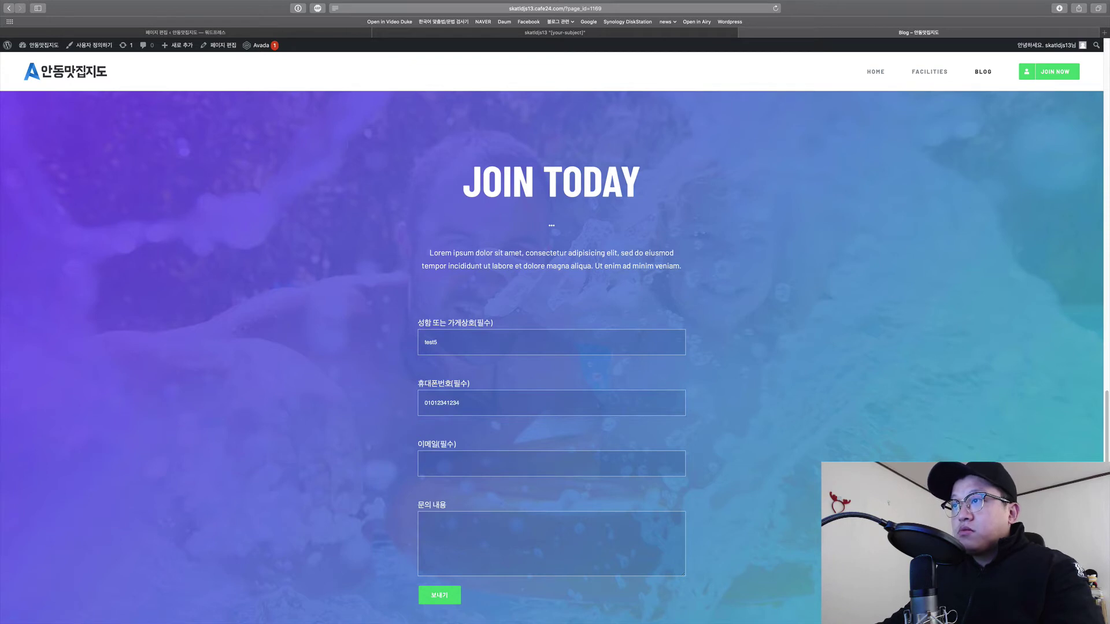
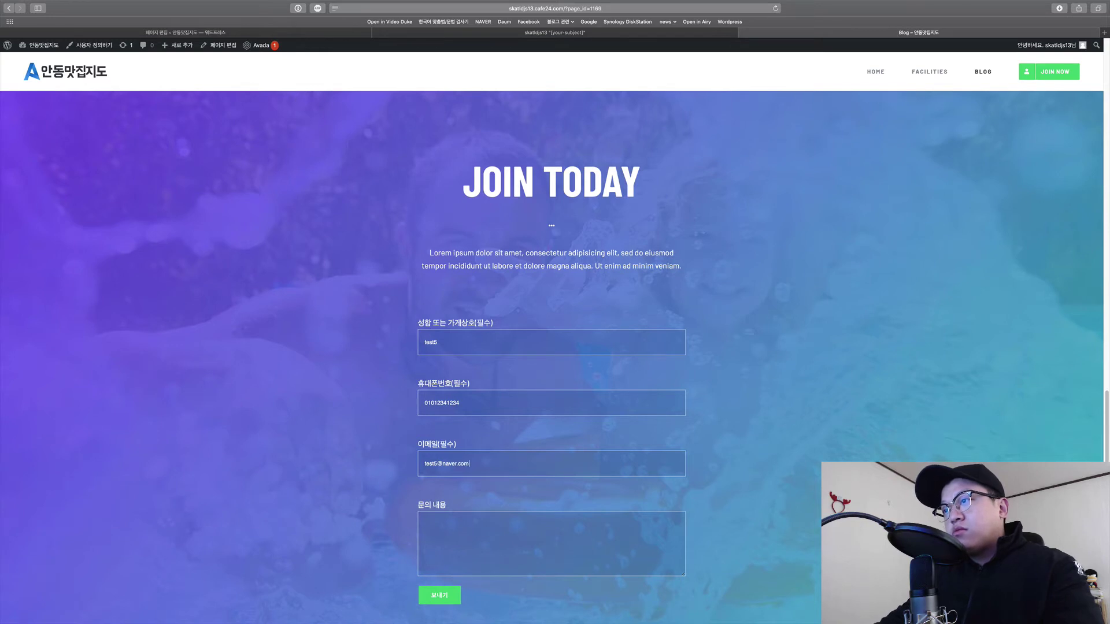
key(Tab)
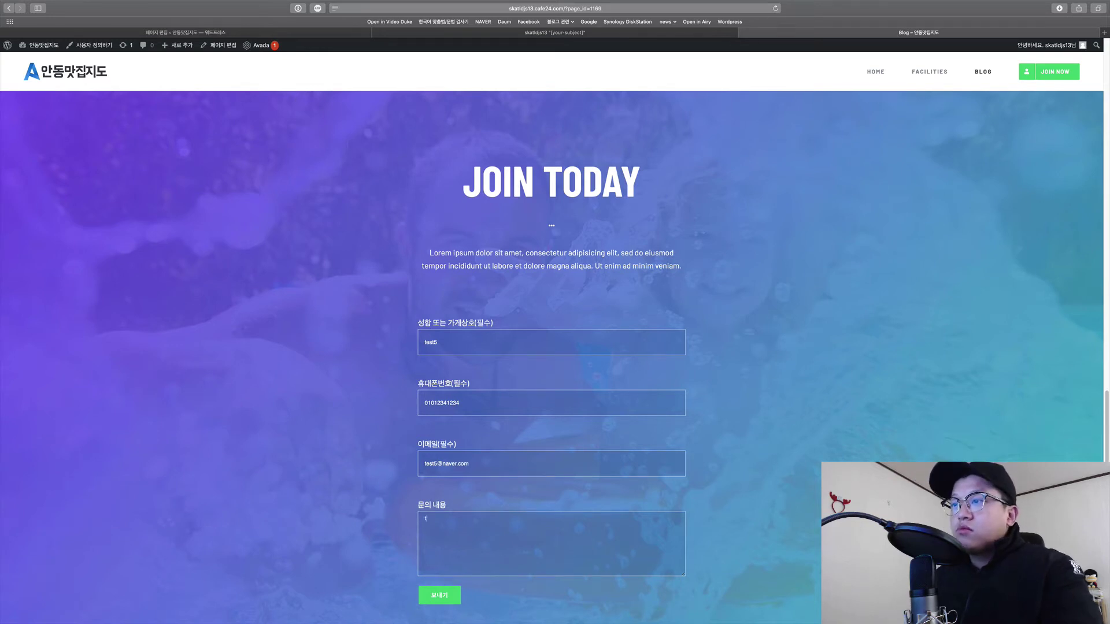
scroll(462, 455, down, 5)
click(459, 454)
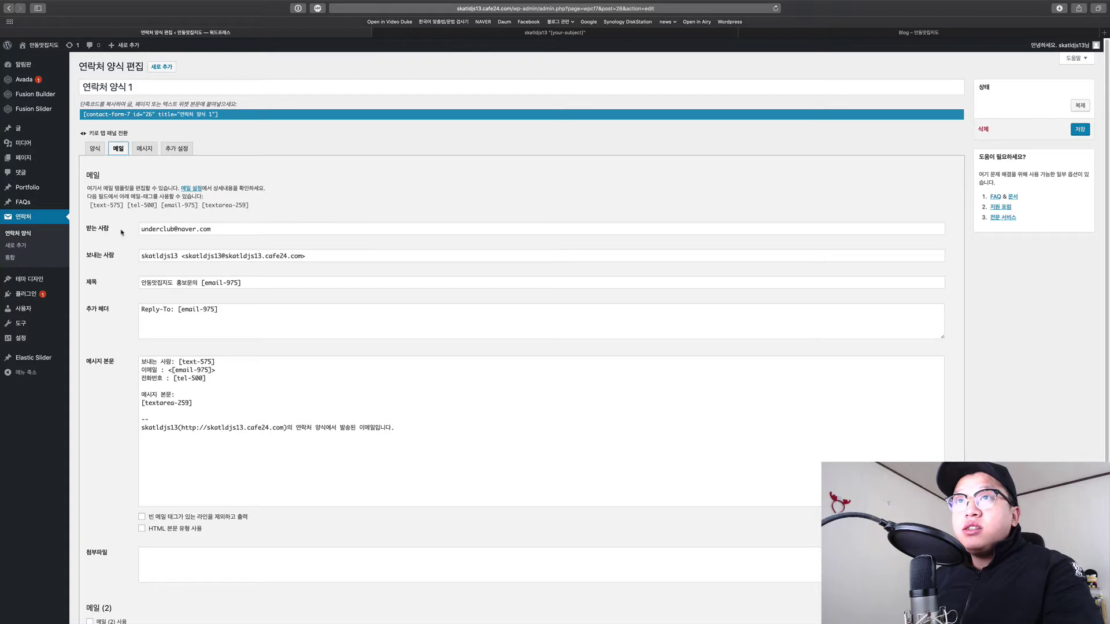
Check the mail recipient and message body template, then resubmit the test inquiry.
click(224, 229)
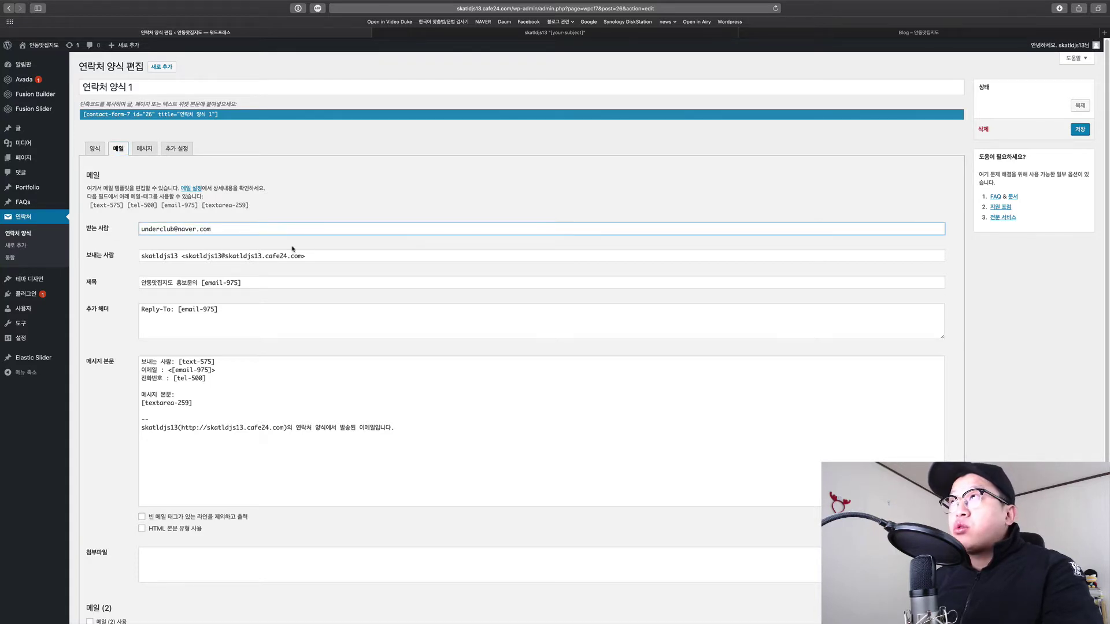
drag(140, 360, 424, 443)
click(426, 441)
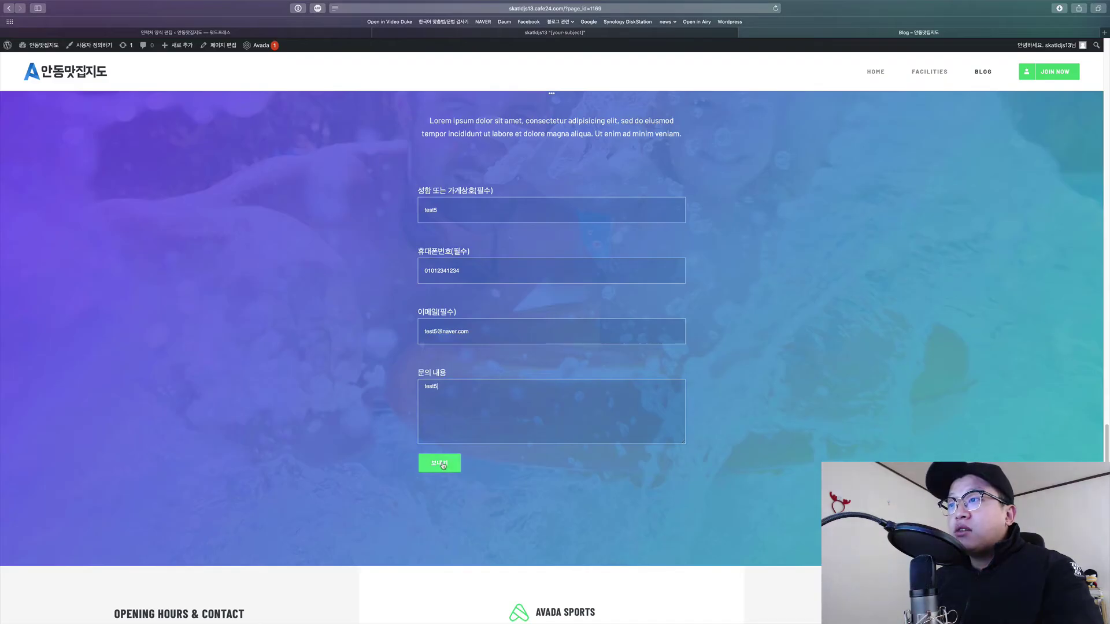
click(443, 464)
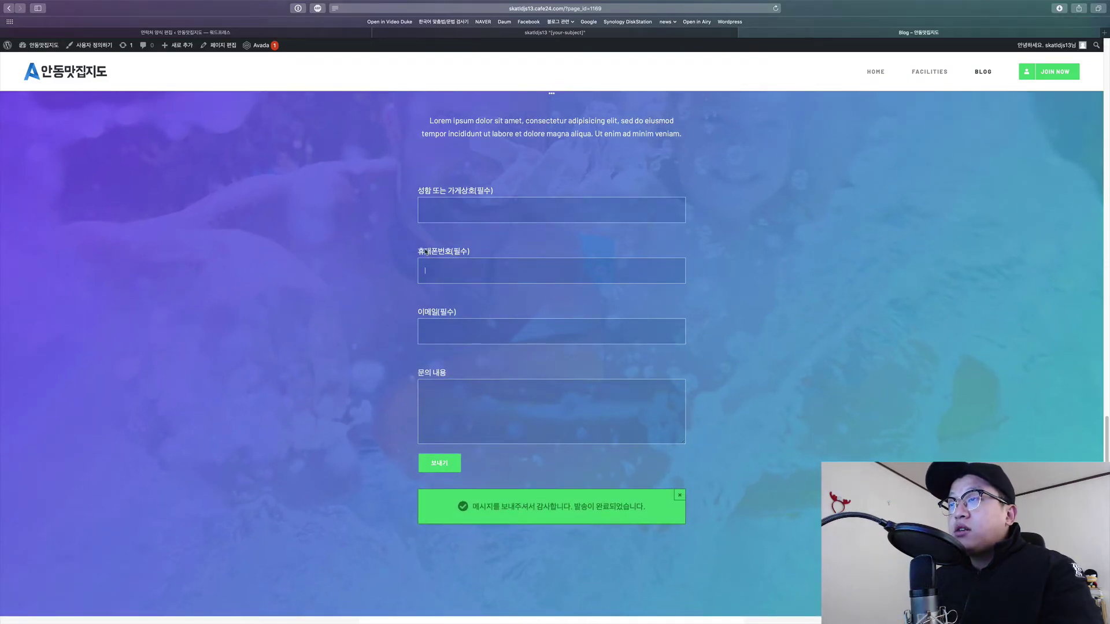
drag(431, 251, 478, 251)
click(478, 251)
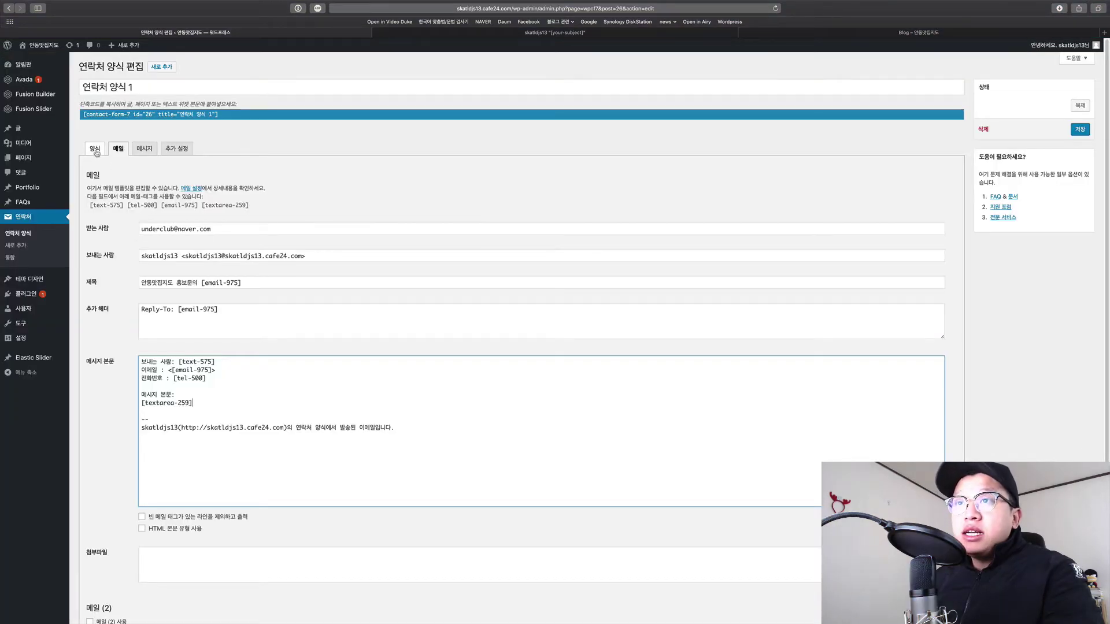
Review the form template's email label markup and its white font colour tag.
click(98, 151)
click(113, 314)
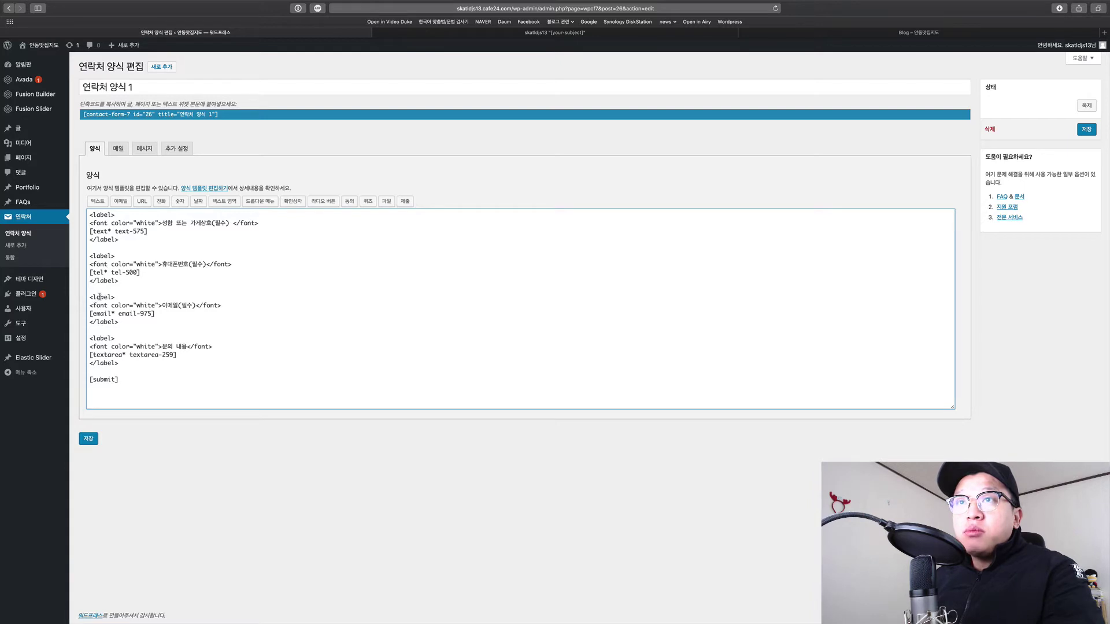
drag(98, 297, 116, 297)
click(117, 297)
triple_click(130, 325)
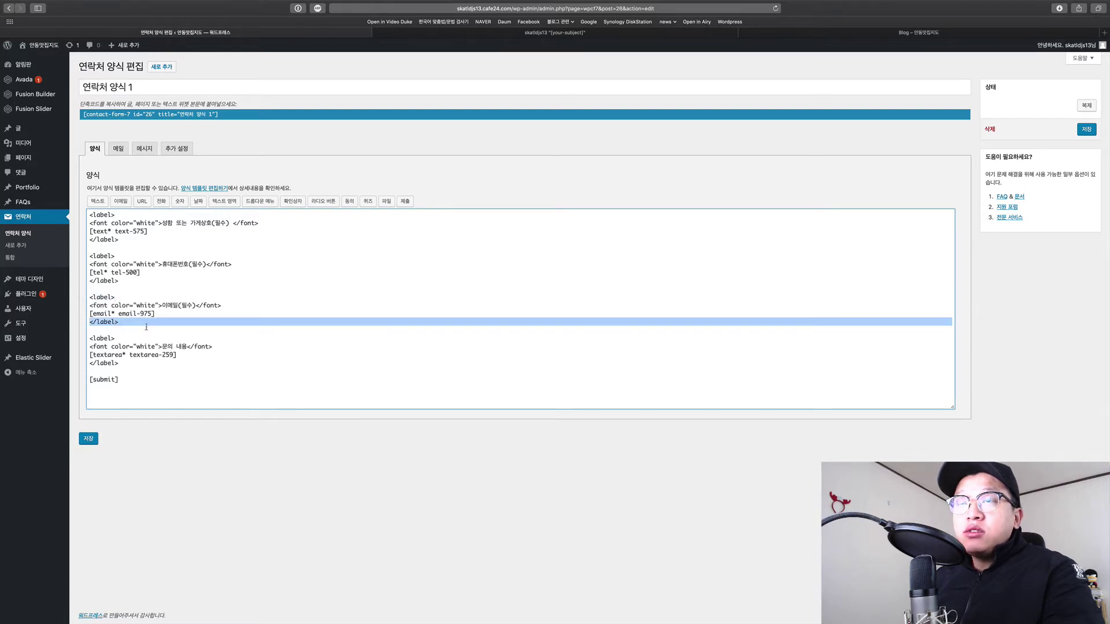
click(129, 324)
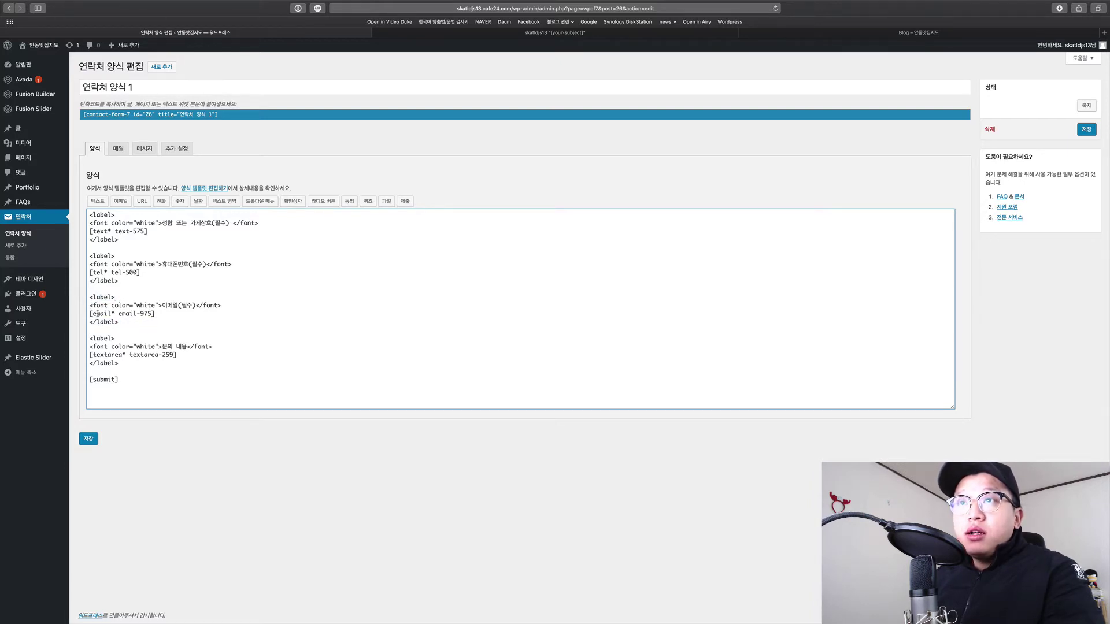
drag(90, 306, 163, 307)
click(396, 376)
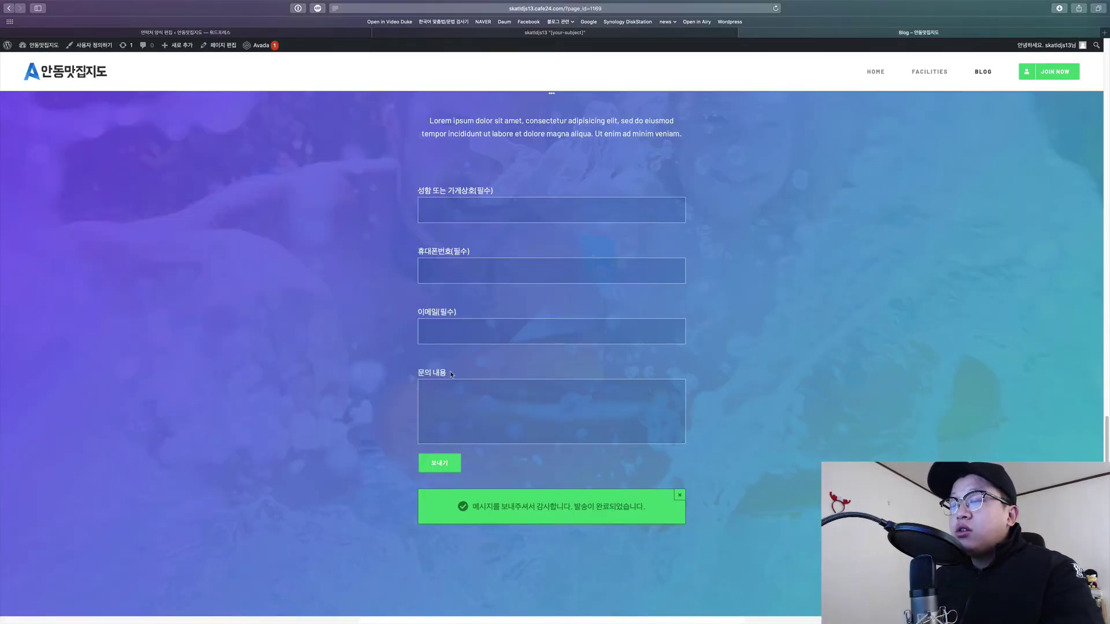
Inspect the 문의 내용 message label and field on the live contact form.
drag(452, 375, 424, 371)
click(406, 372)
double_click(422, 375)
click(446, 374)
click(423, 370)
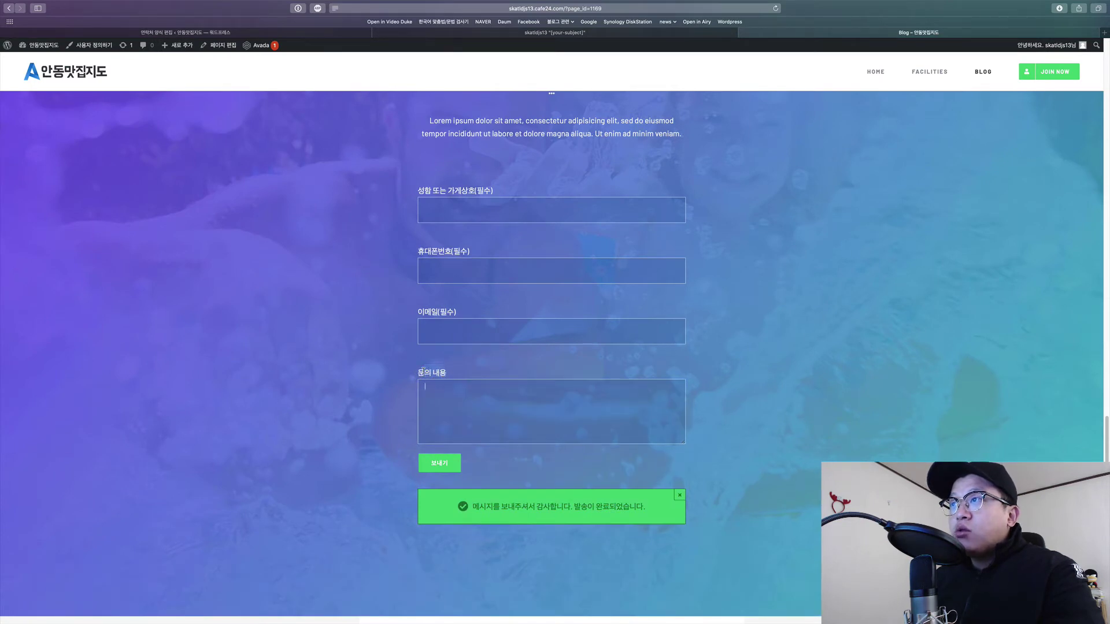
key(super+1)
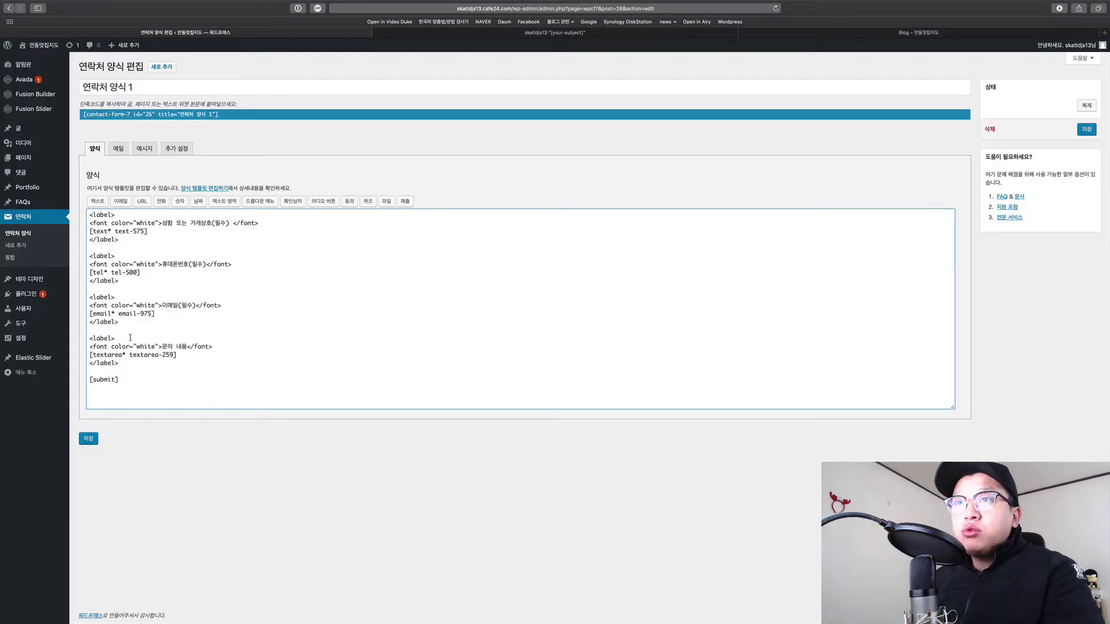
Examine the phone and email colour attributes and lines through [submit], then view the received inquiry.
drag(110, 305, 144, 306)
click(145, 306)
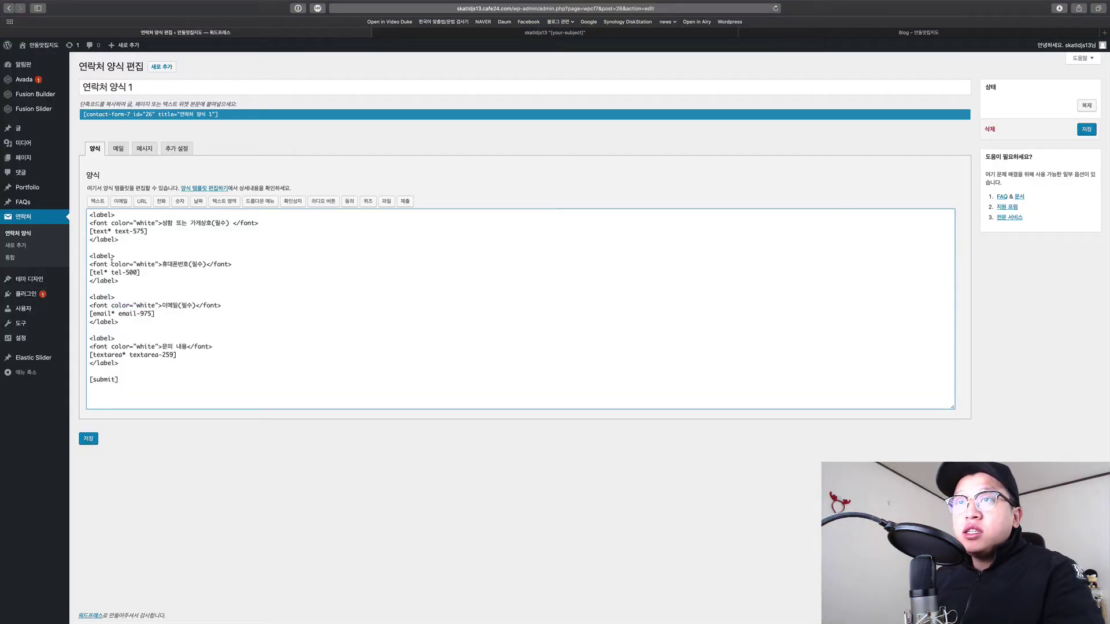
drag(111, 264, 147, 264)
click(147, 266)
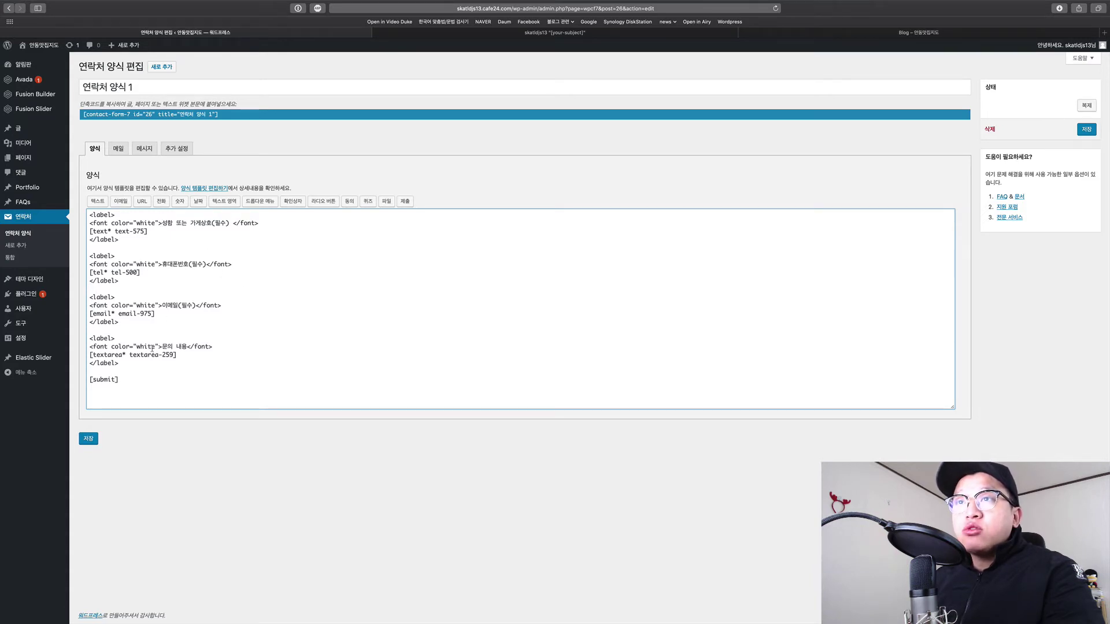
key(Down)
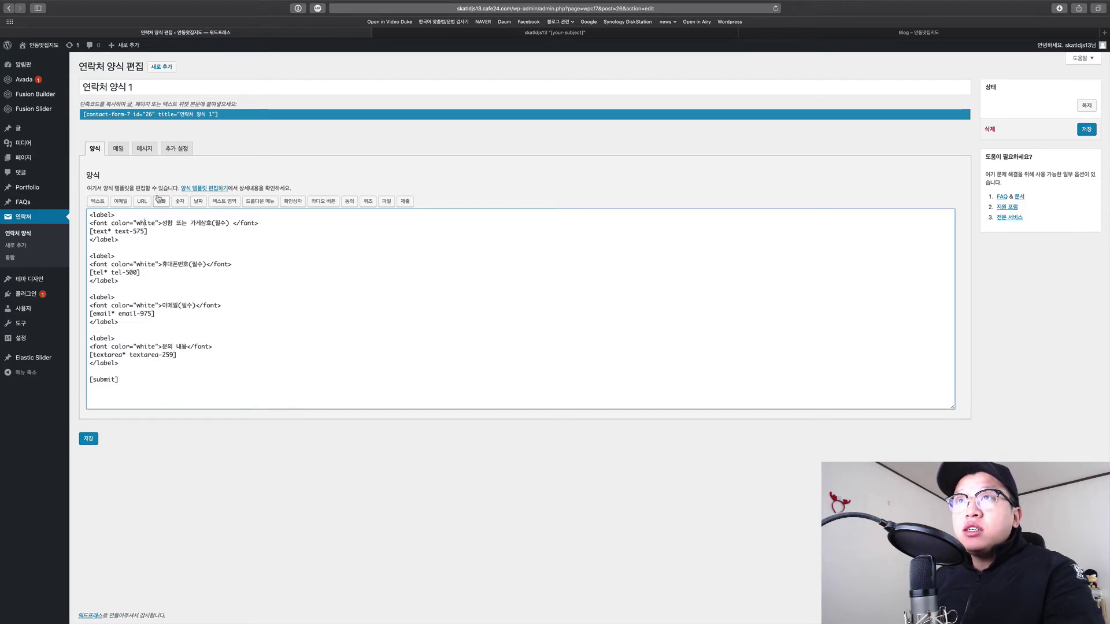
drag(166, 243, 262, 354)
click(262, 354)
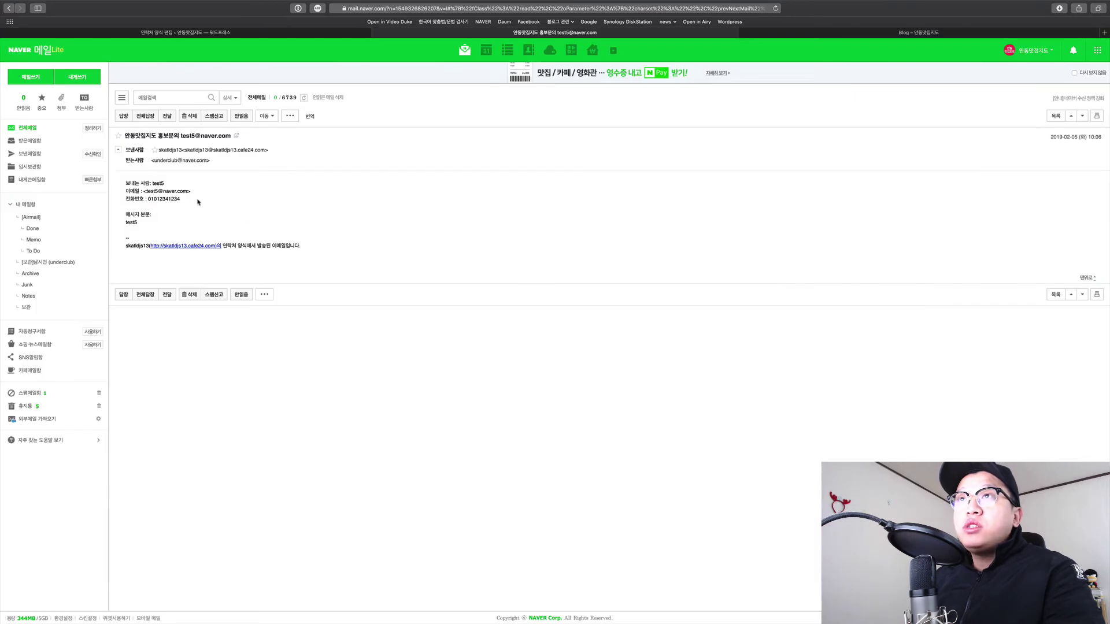
mouse_move(203, 178)
mouse_down()
mouse_move(257, 228)
mouse_move(202, 172)
mouse_up()
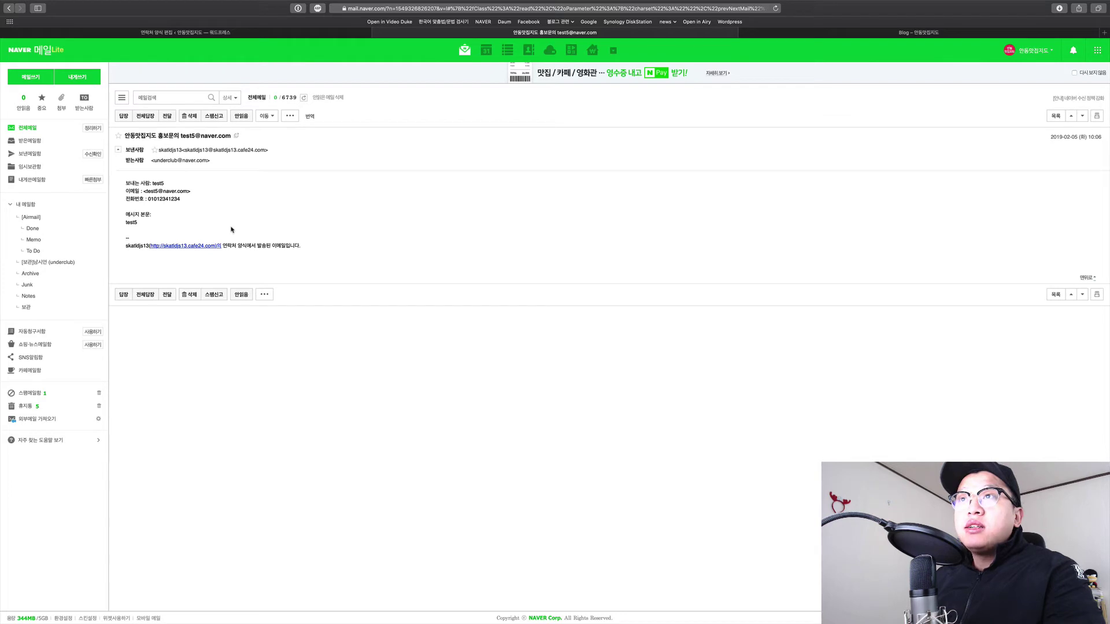
Review the 홍보문의 inquiry's field values and sender e-mail, then open a reply quoting it.
drag(205, 181, 248, 225)
click(254, 227)
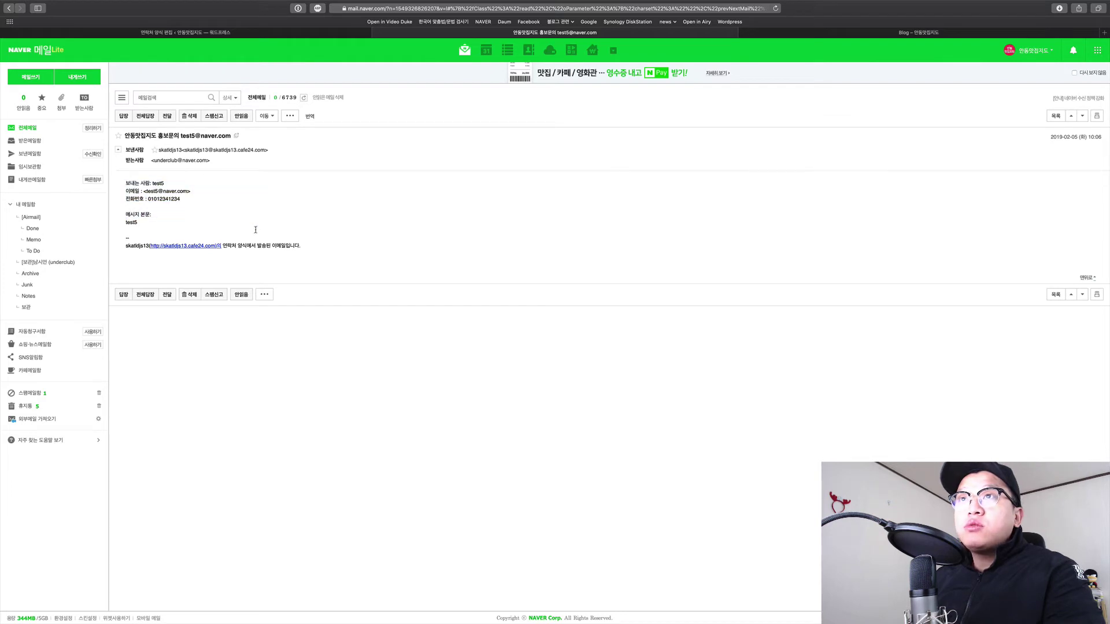
drag(271, 184, 275, 226)
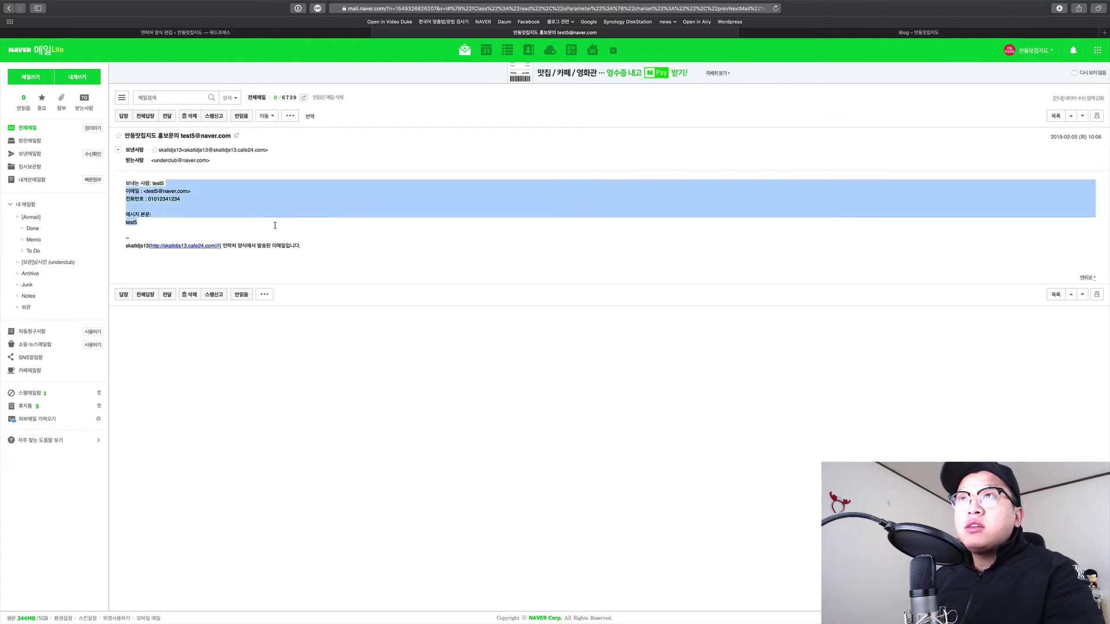
click(275, 227)
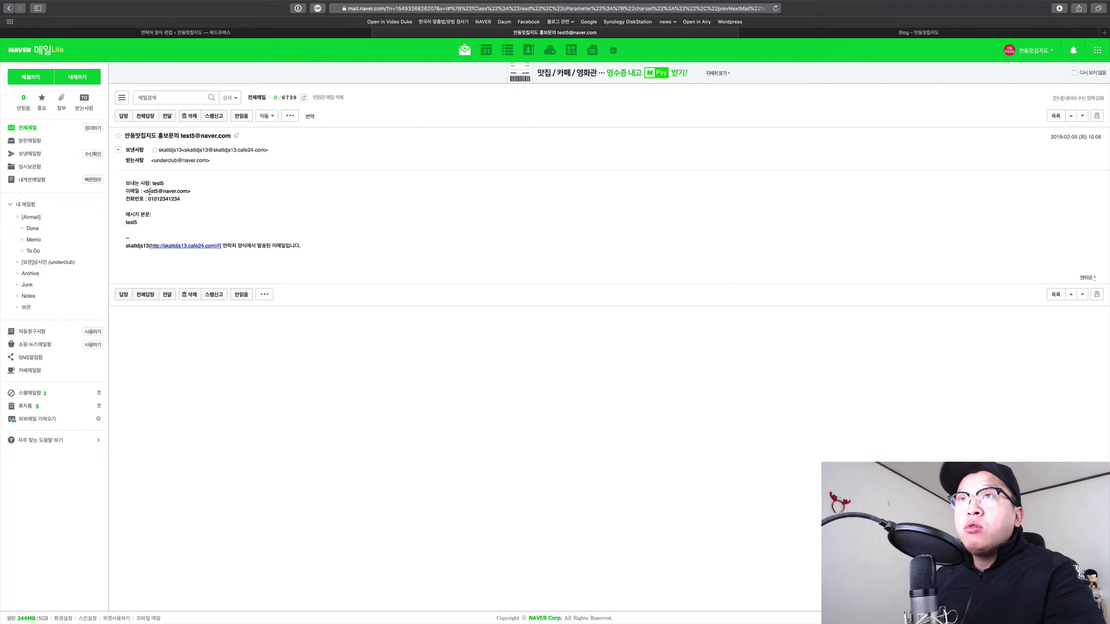
drag(144, 191, 188, 192)
click(188, 195)
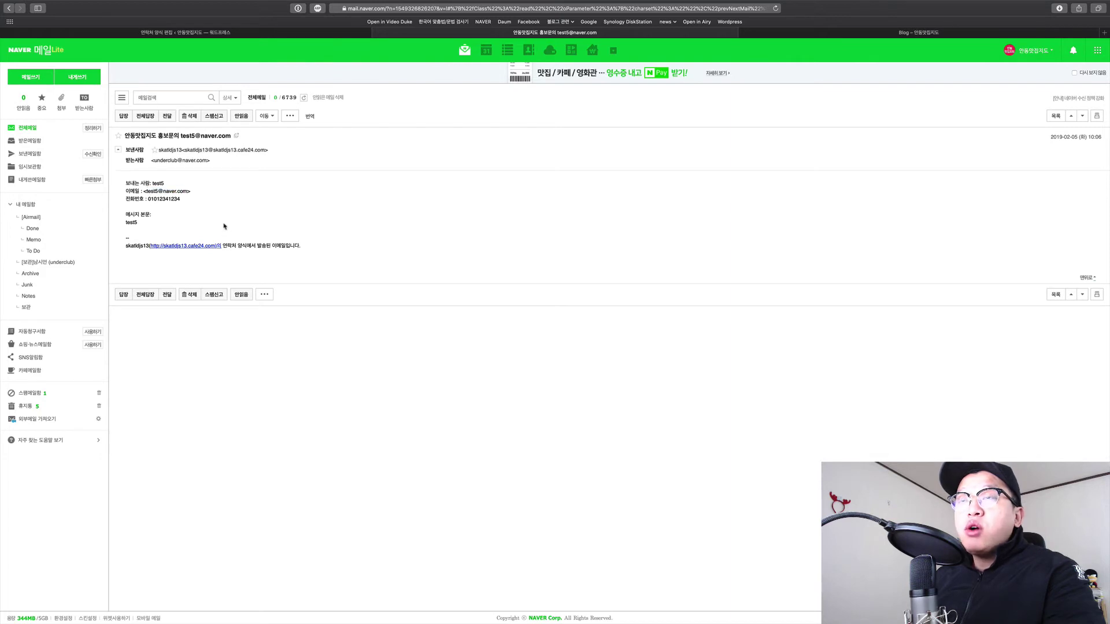
click(124, 296)
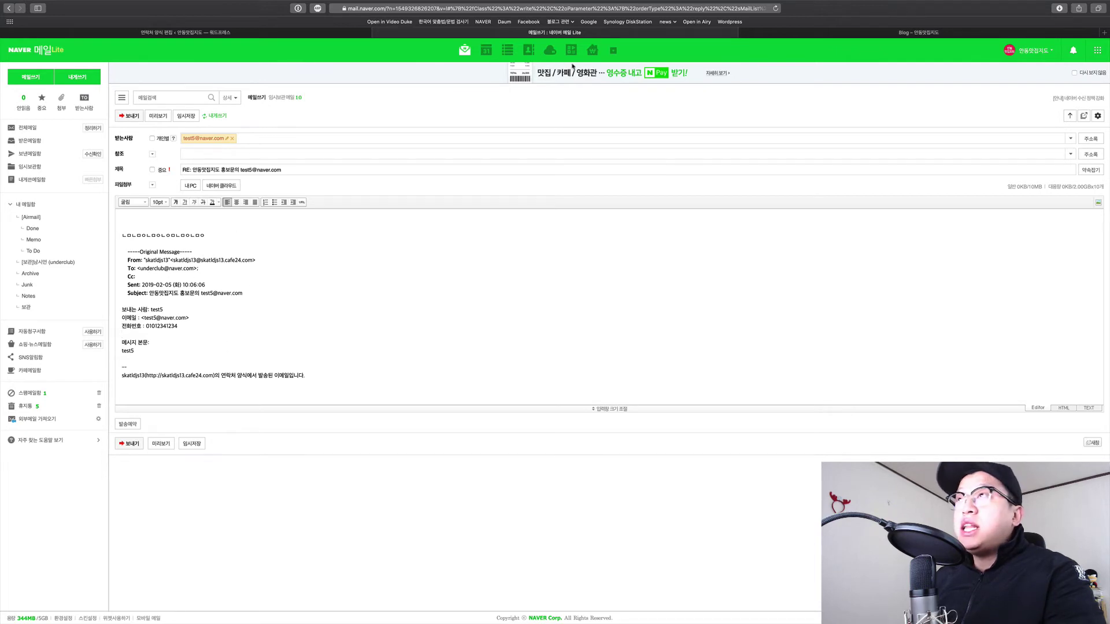
click(61, 32)
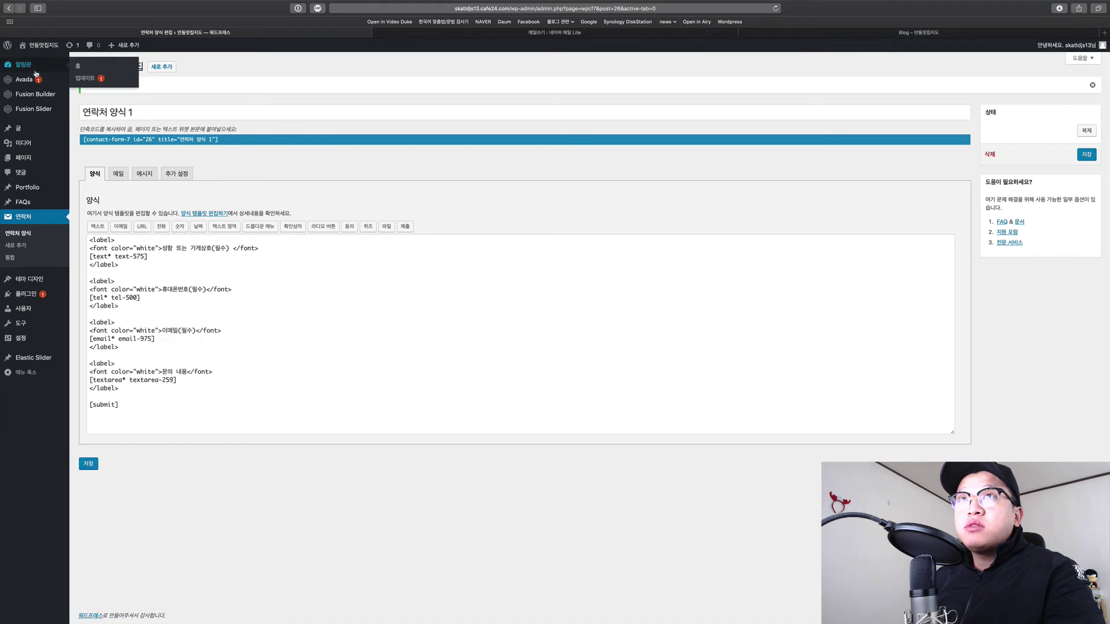
Confirm the Contact Form 7 template is saved, ending with its [submit] tag.
mouse_move(39, 84)
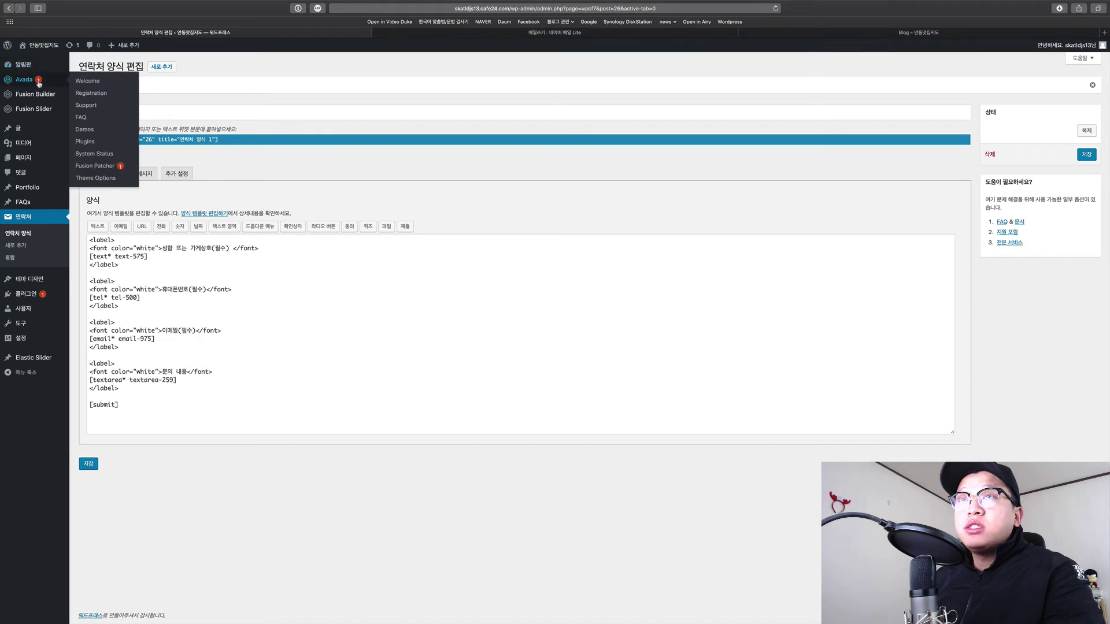
click(273, 346)
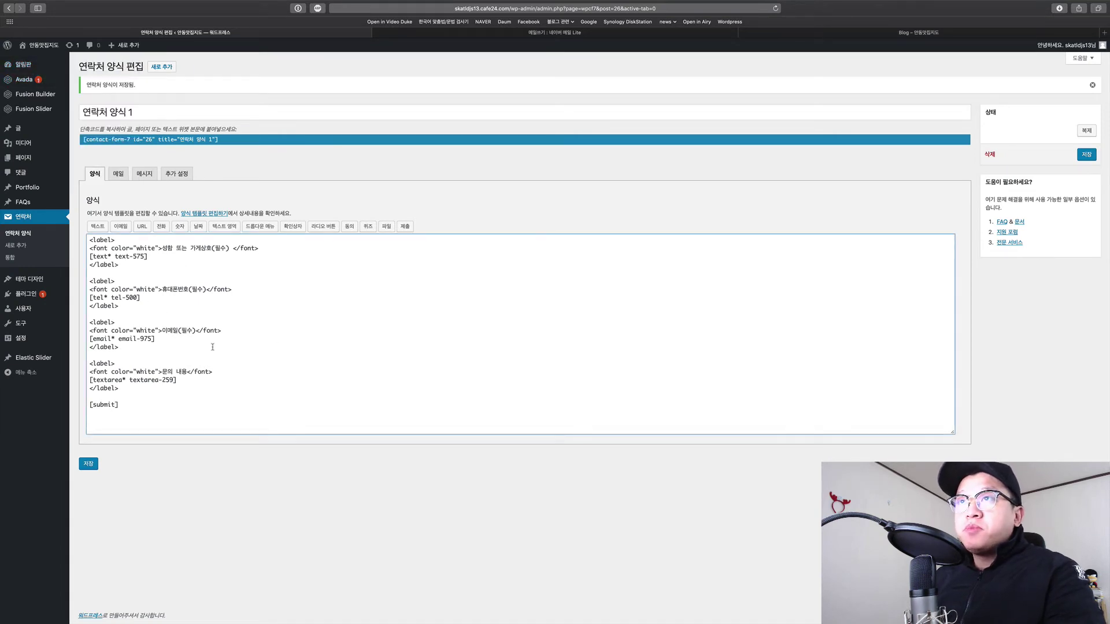
click(234, 403)
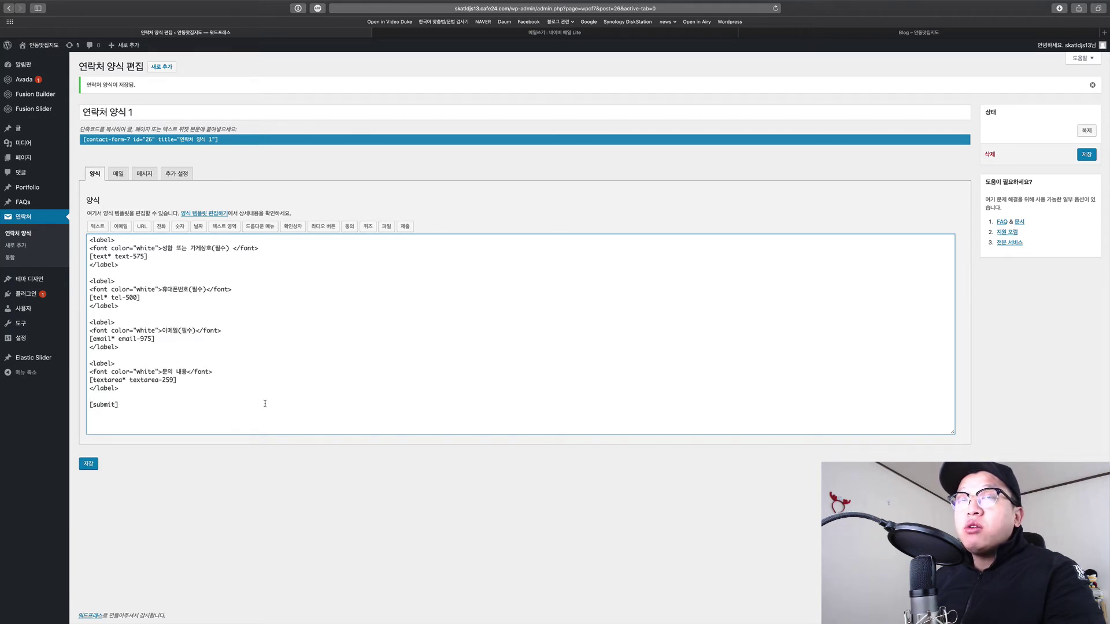
Check the 받는 사람 recipient address in the form's 메일 tab, then view the live form's thank-you message.
click(118, 173)
click(231, 254)
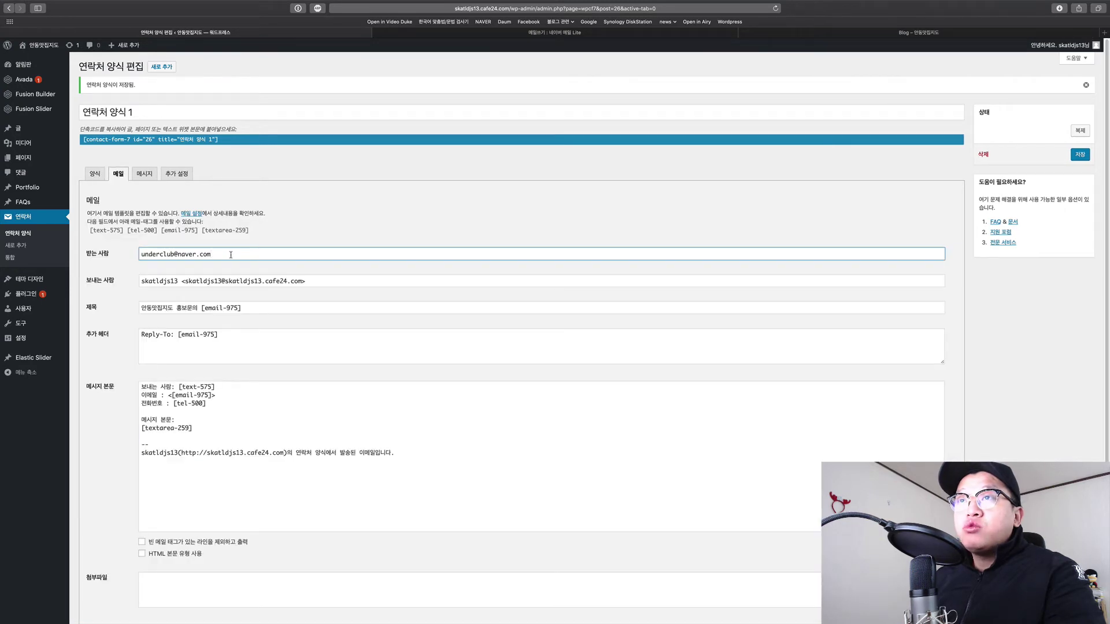
mouse_move(230, 254)
mouse_down()
mouse_move(141, 254)
mouse_move(229, 255)
mouse_up()
click(143, 253)
click(229, 258)
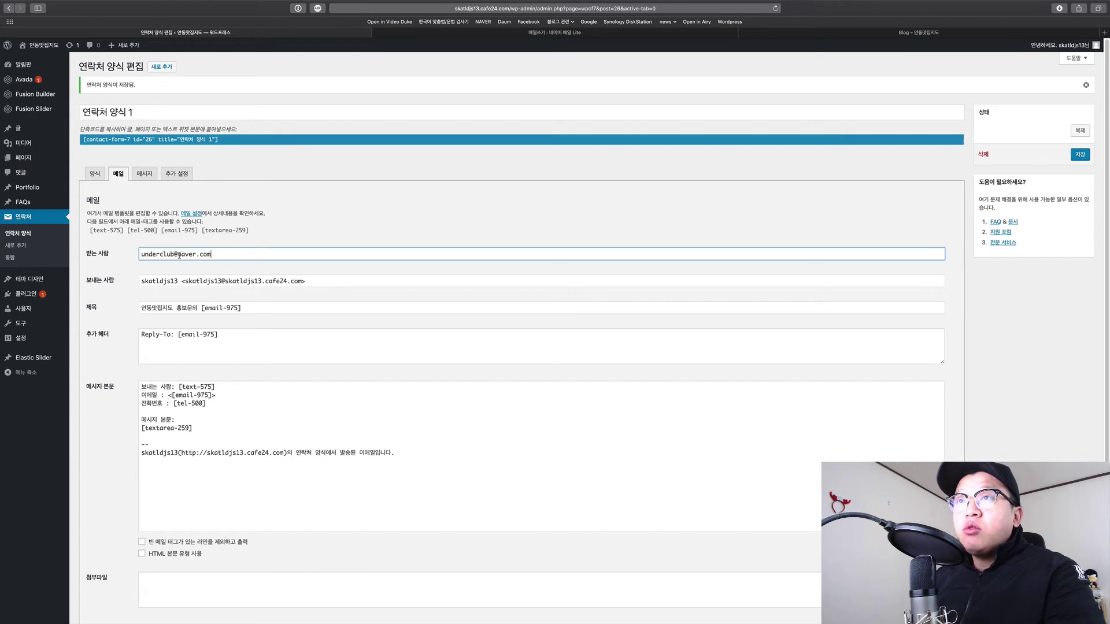
click(94, 174)
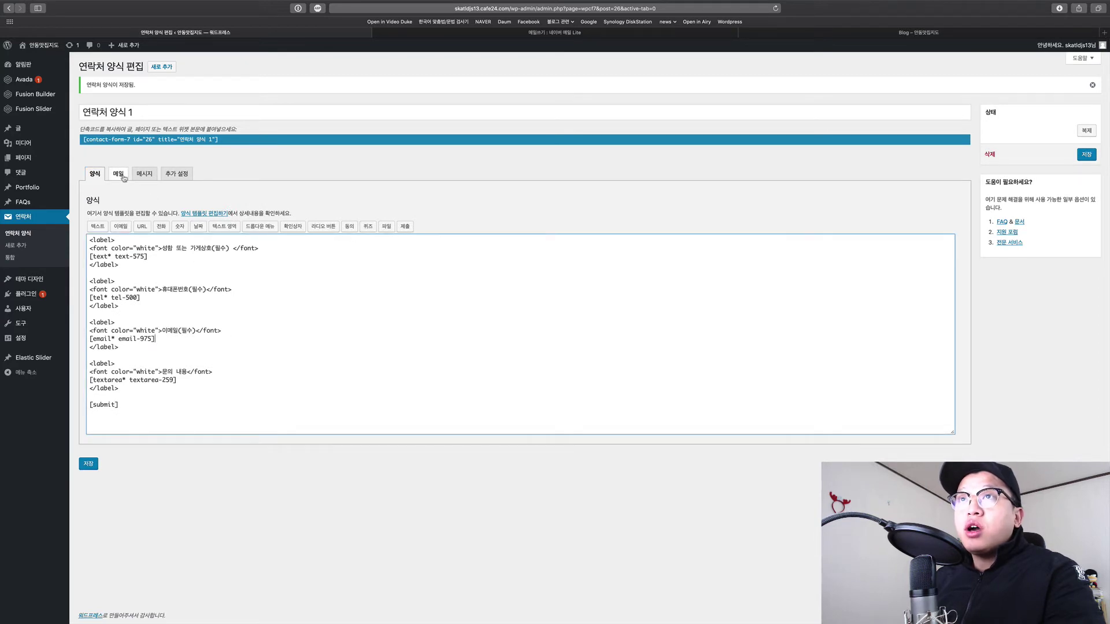
click(118, 173)
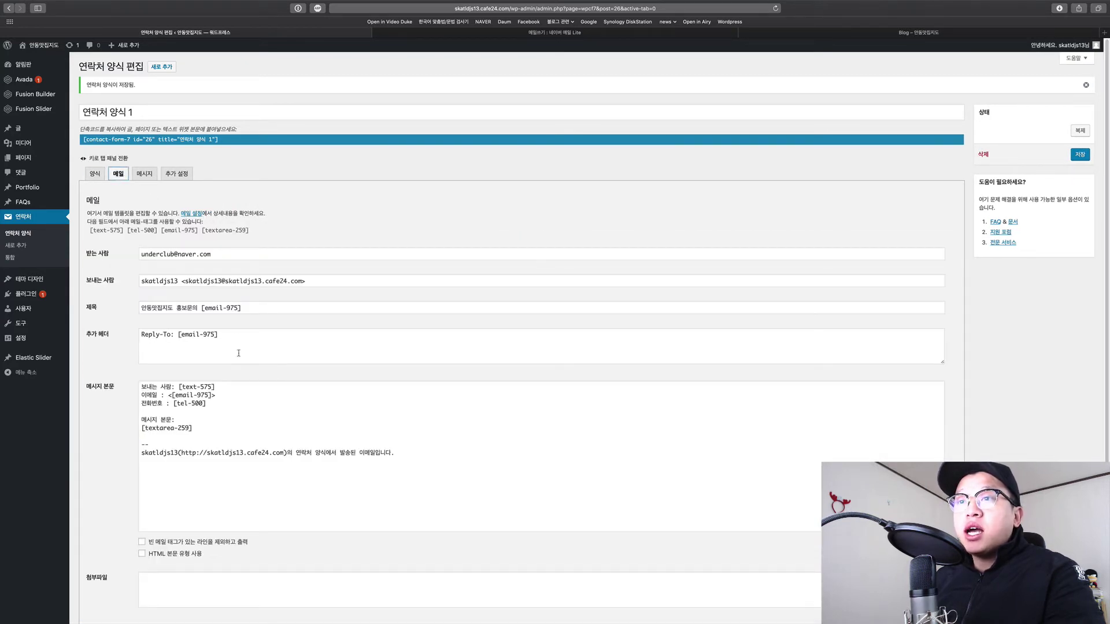
scroll(239, 467, down, 3)
scroll(238, 471, up, 3)
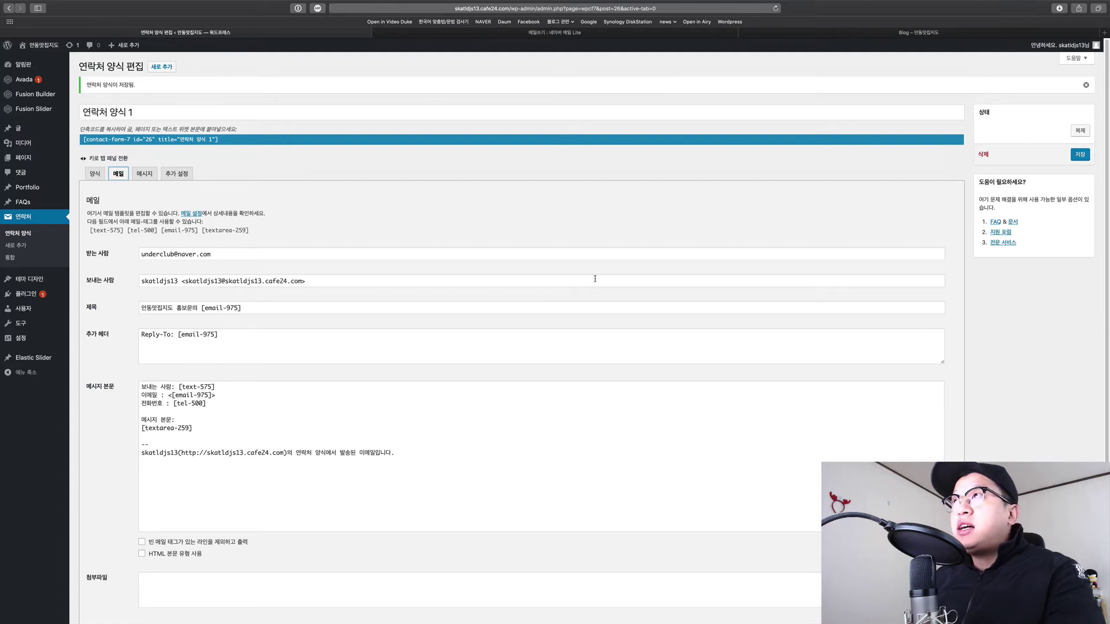
key(ctrl+Tab)
key(ctrl+Tab)
scroll(623, 360, down, 5)
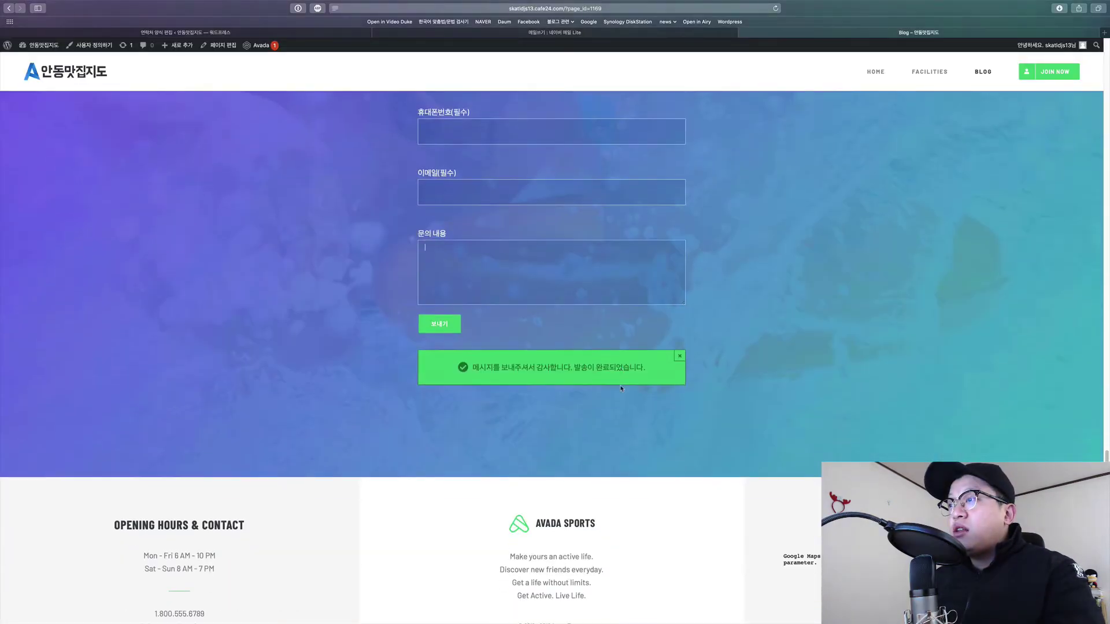
Examine the live site's three footer columns, especially the OPENING HOURS & CONTACT column.
drag(88, 403, 925, 578)
click(820, 607)
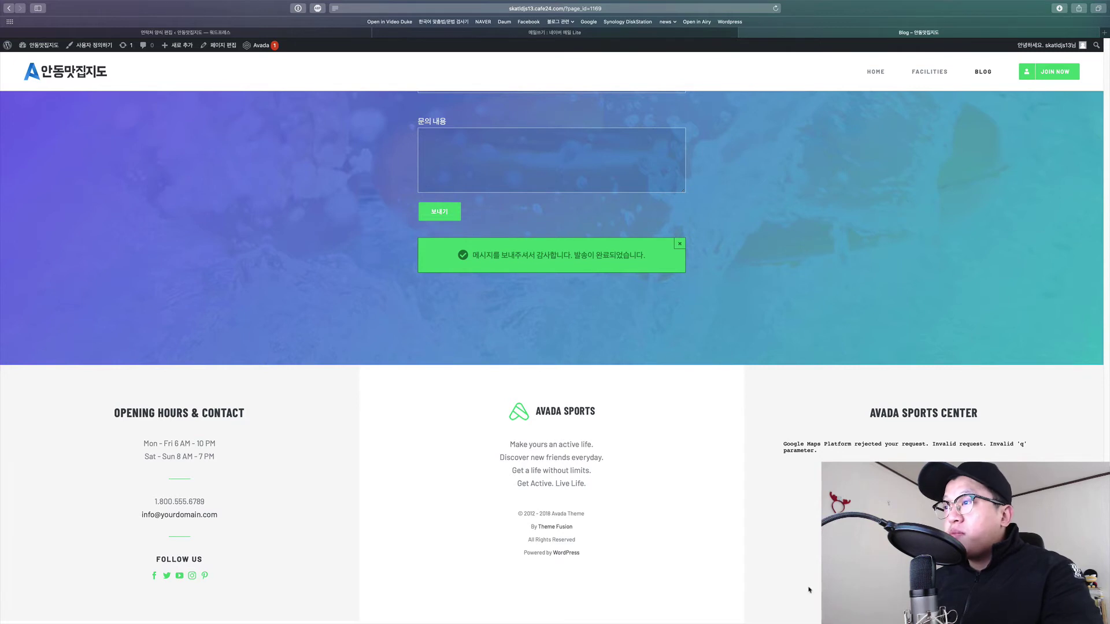
drag(82, 408, 832, 587)
click(710, 593)
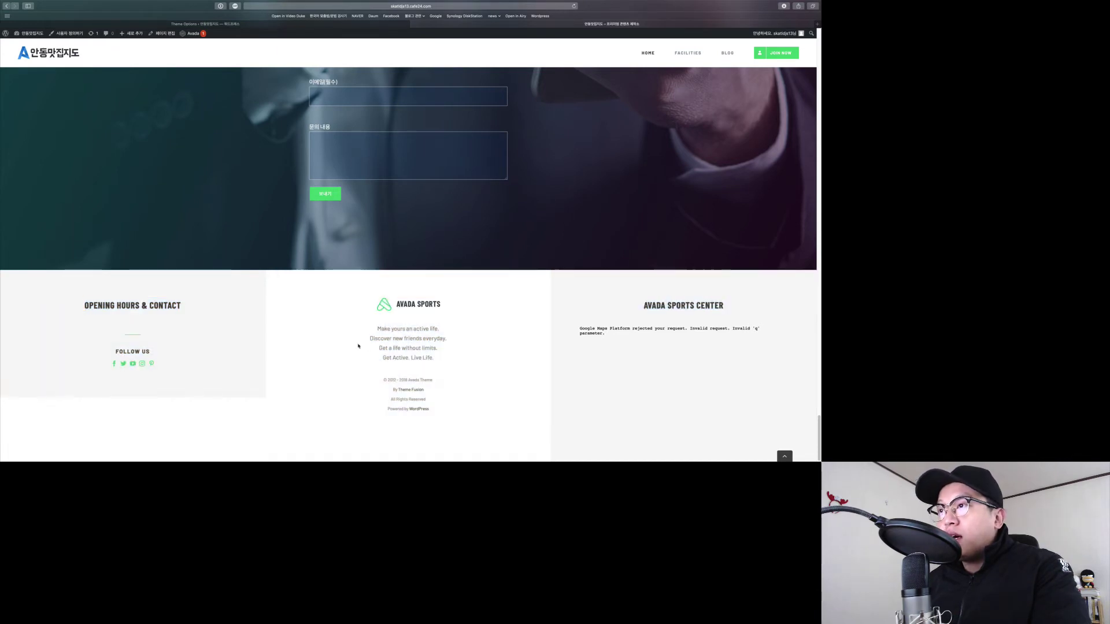
drag(357, 346, 535, 422)
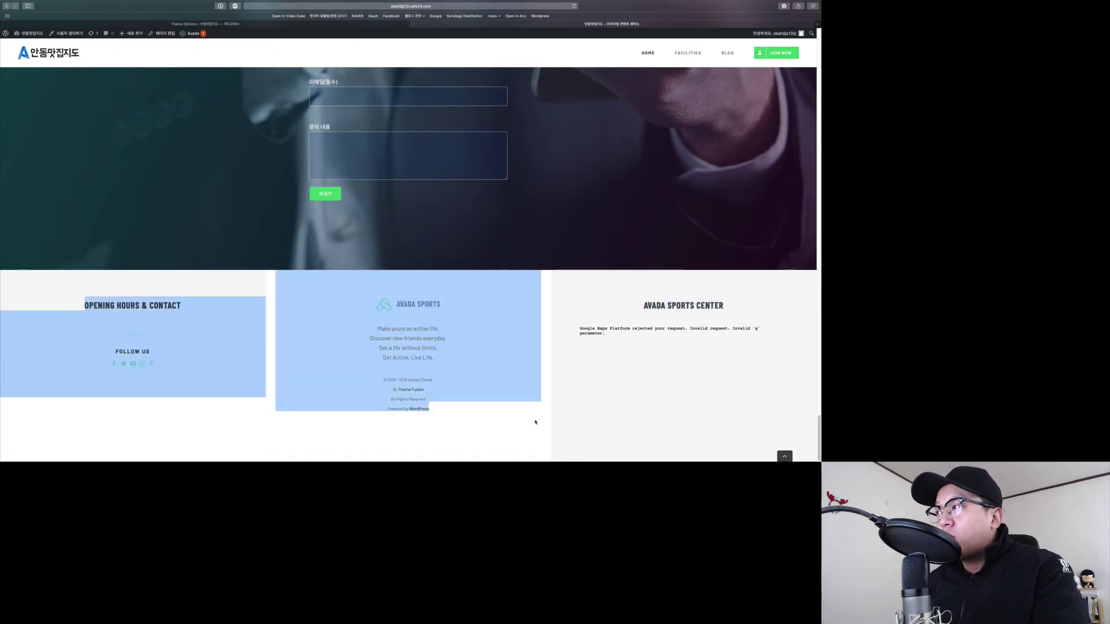
click(534, 422)
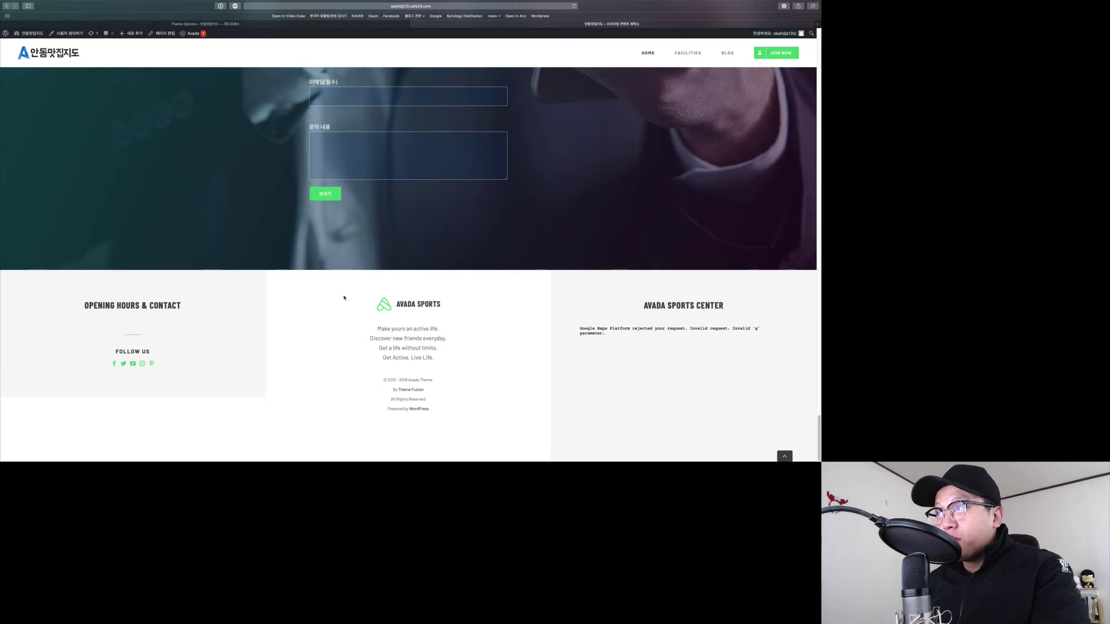
drag(320, 293, 704, 418)
click(327, 312)
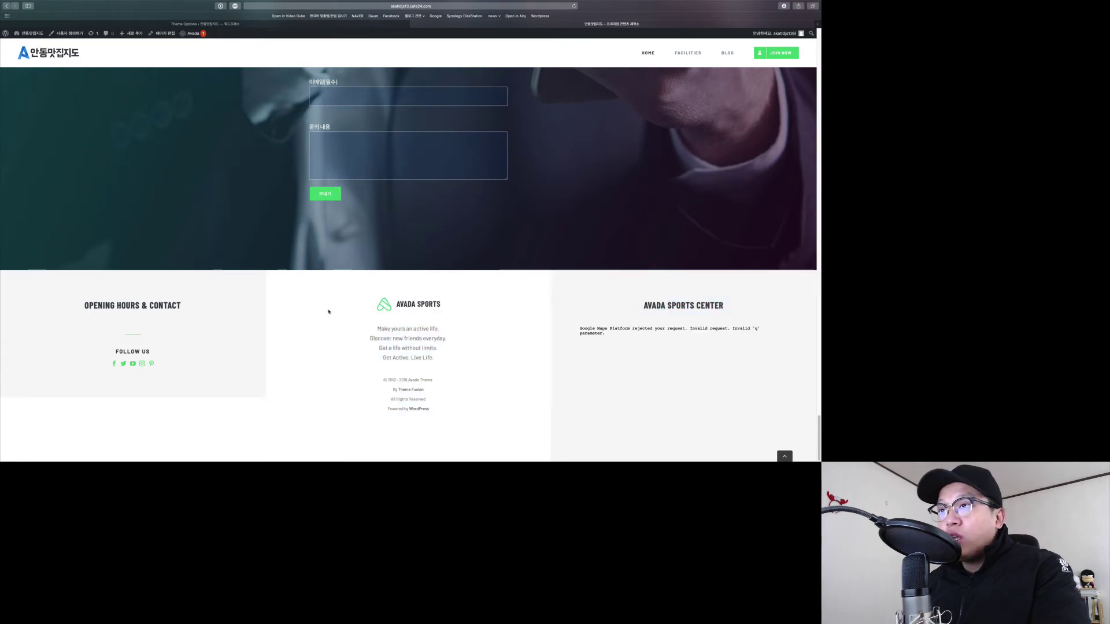
drag(86, 299, 182, 360)
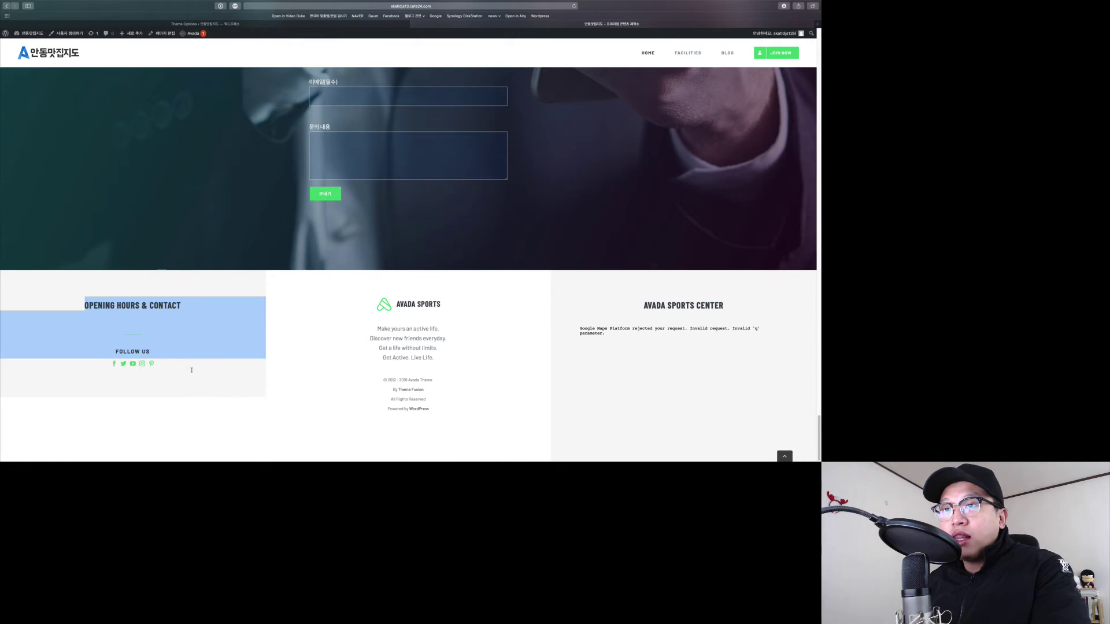
click(226, 336)
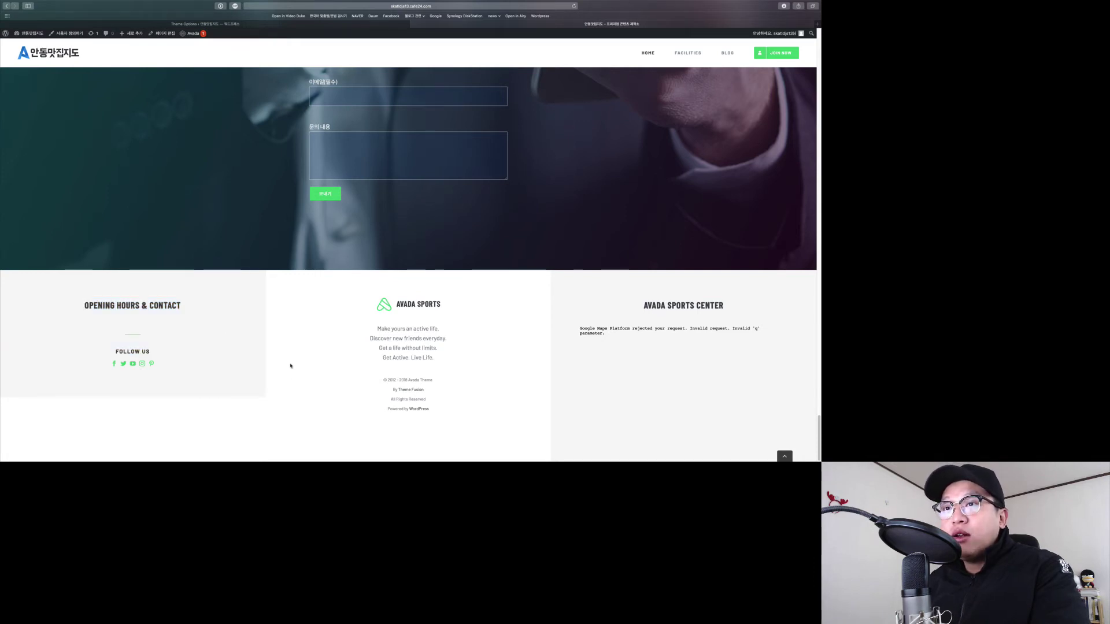
key(ctrl+shift+Tab)
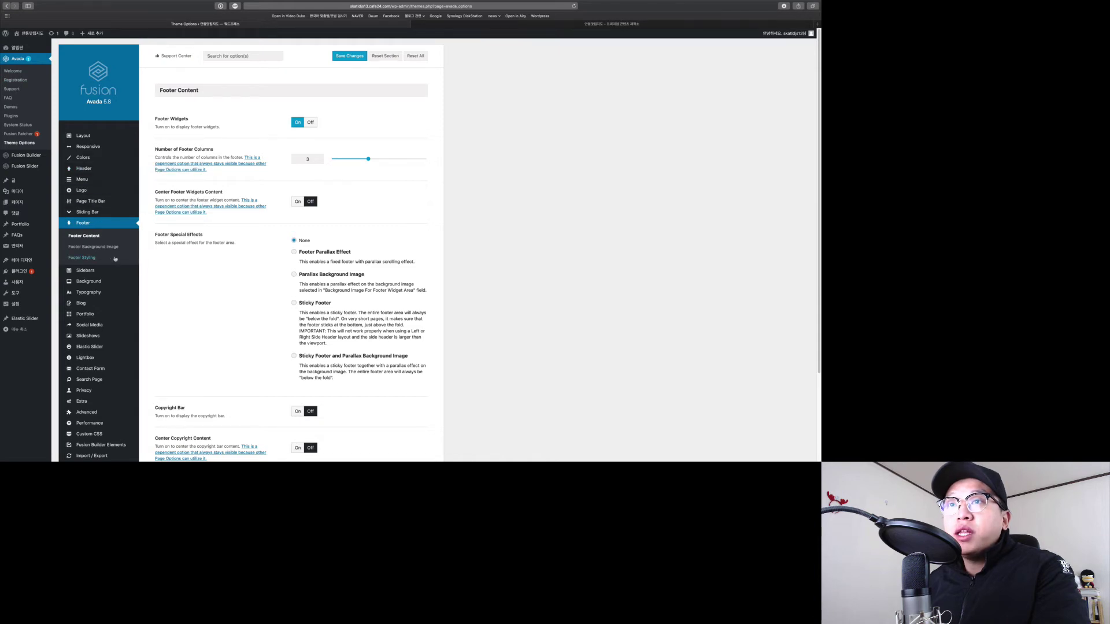
Look over the Footer Content options, including the copyright text markup.
scroll(268, 267, down, 5)
scroll(272, 263, up, 5)
scroll(265, 263, down, 5)
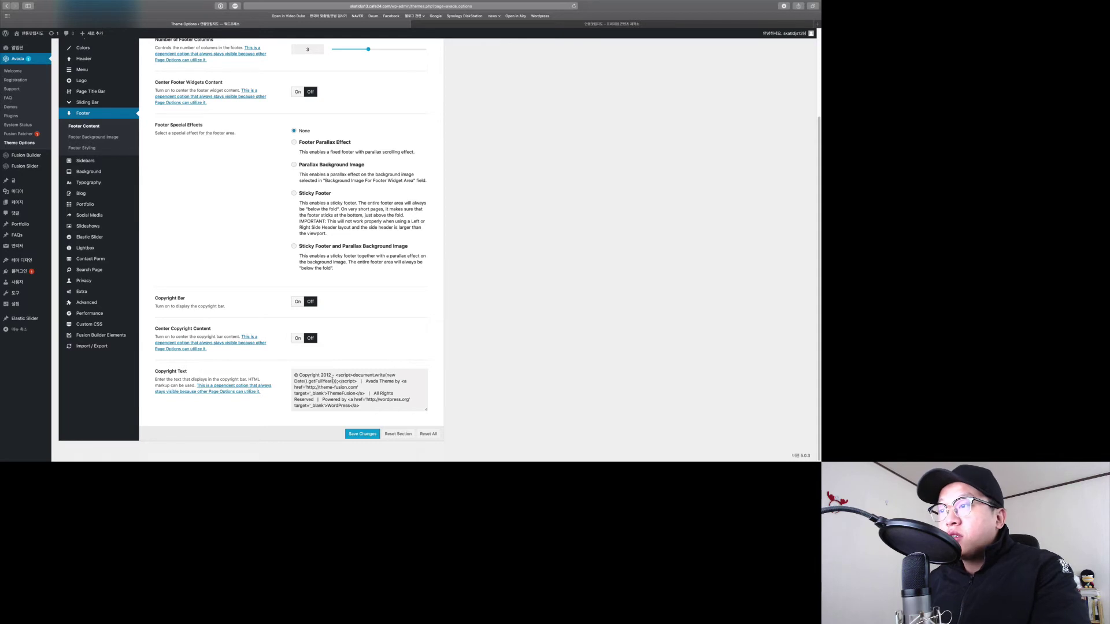
mouse_move(326, 380)
mouse_down()
mouse_move(377, 404)
mouse_move(340, 379)
mouse_up()
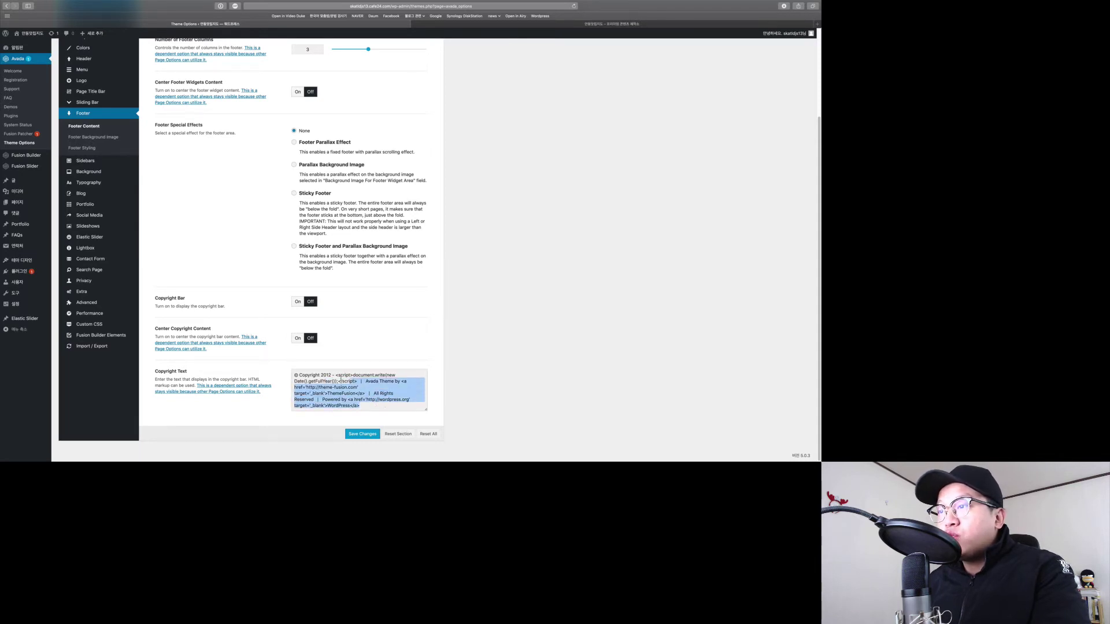
scroll(366, 208, up, 3)
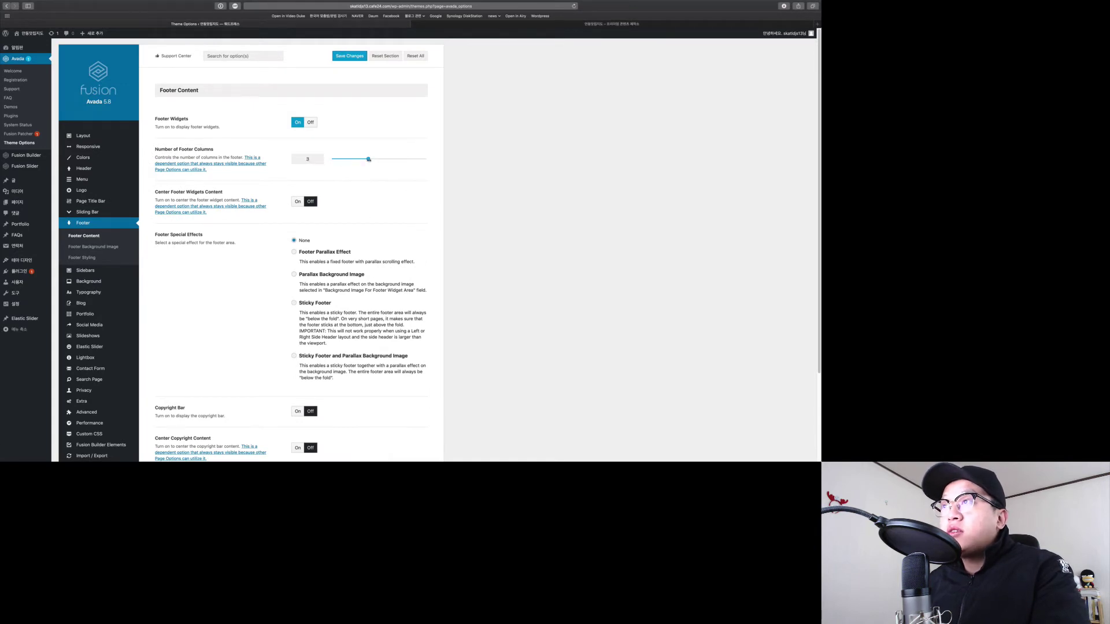
Set Number of Footer Columns to 1, save the theme options, and reload the live site.
drag(347, 158, 322, 189)
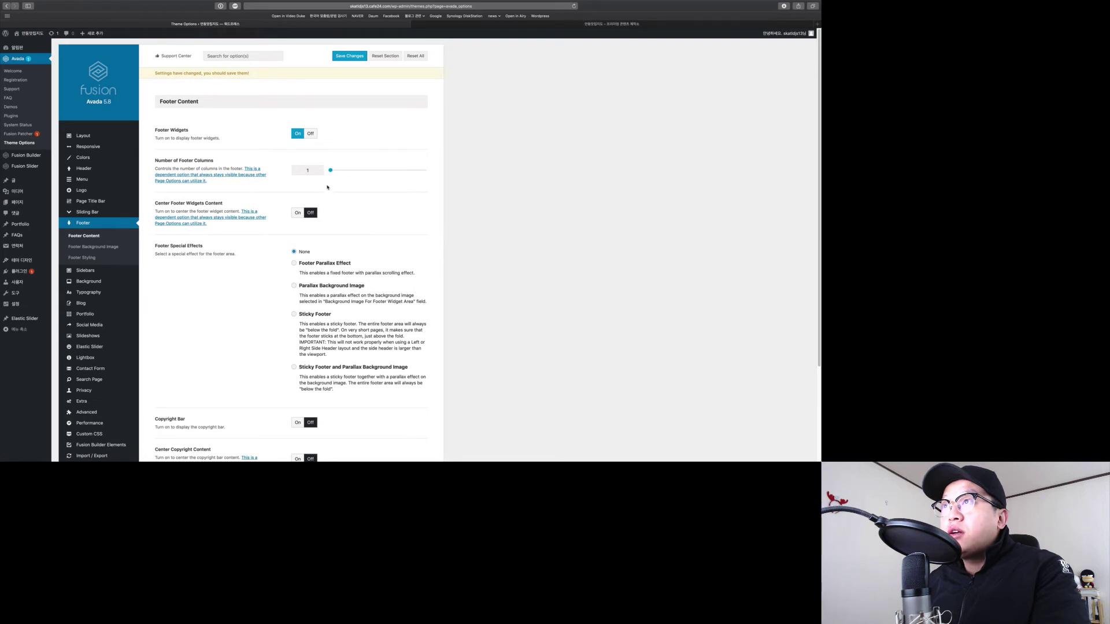
click(347, 57)
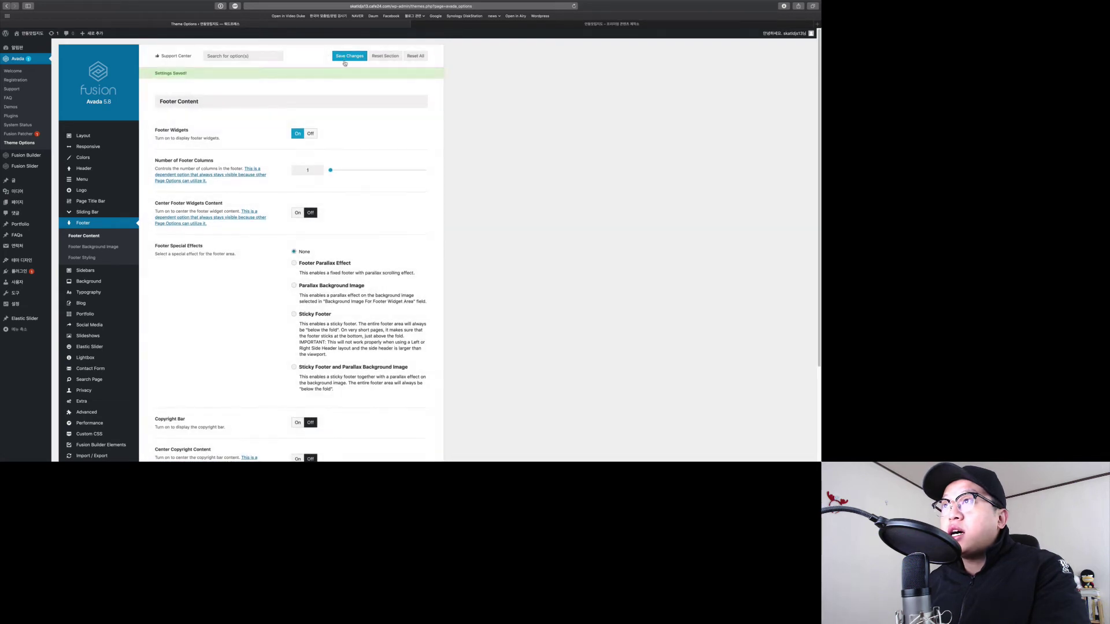
key(ctrl+Tab)
key(super+r)
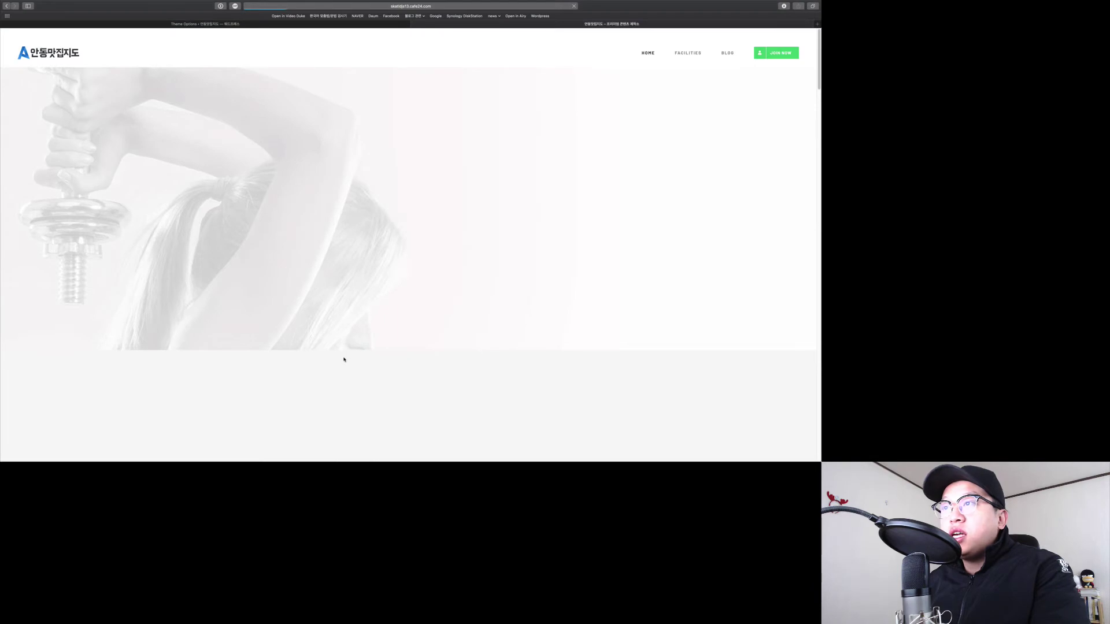
Scroll to the live footer and confirm it shows one centred OPENING HOURS & CONTACT column.
scroll(344, 359, down, 20)
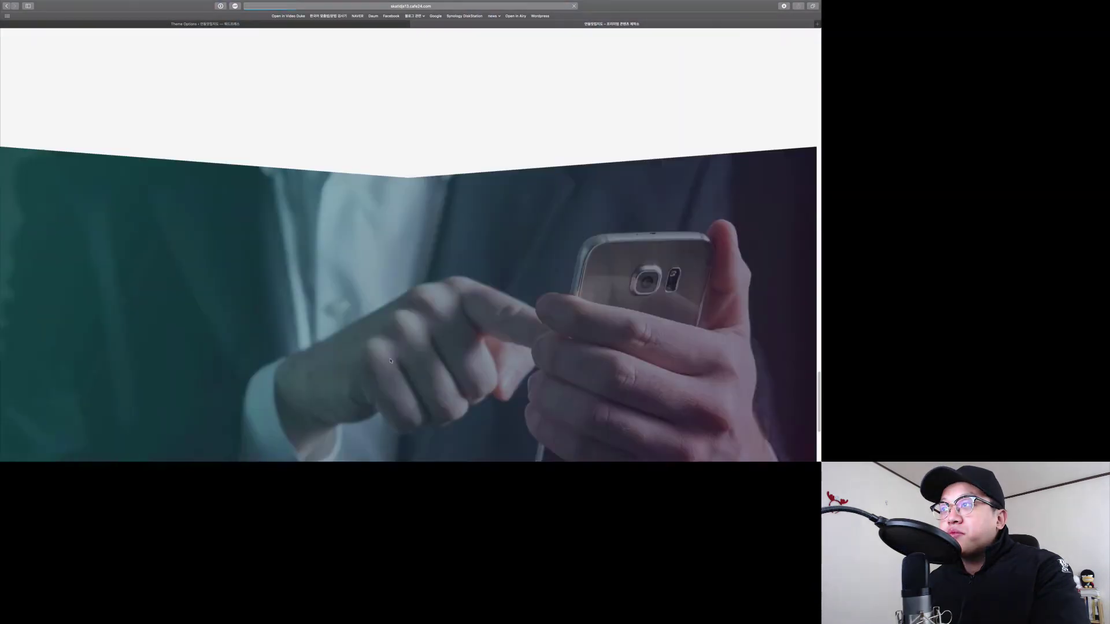
scroll(392, 361, down, 4)
scroll(400, 361, down, 15)
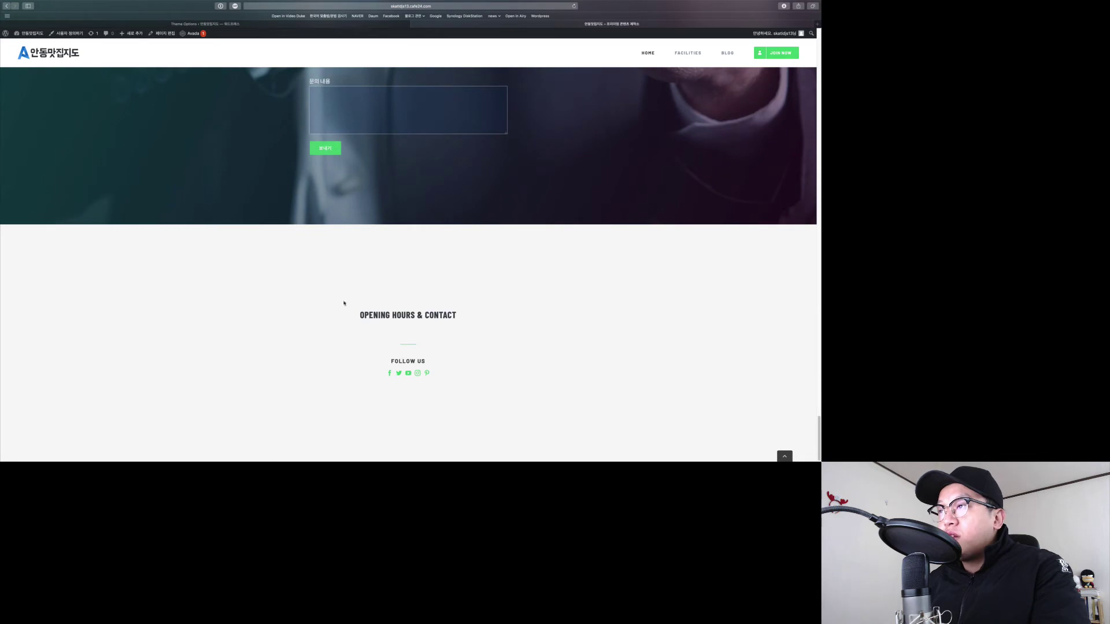
drag(344, 303, 508, 383)
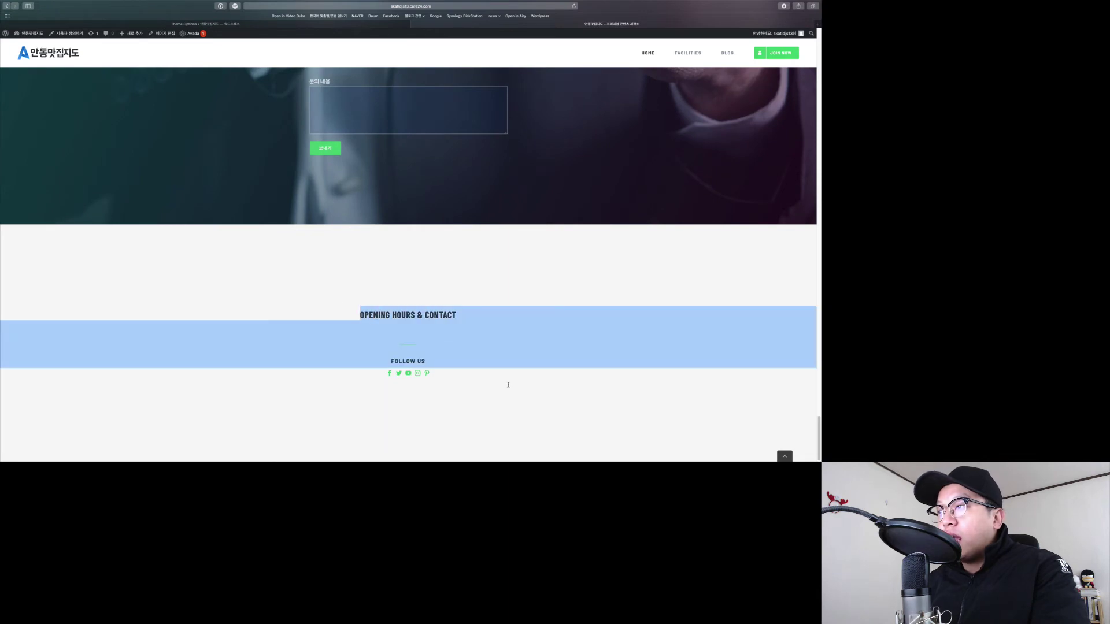
click(507, 383)
key(ctrl+Tab)
key(ctrl+Tab)
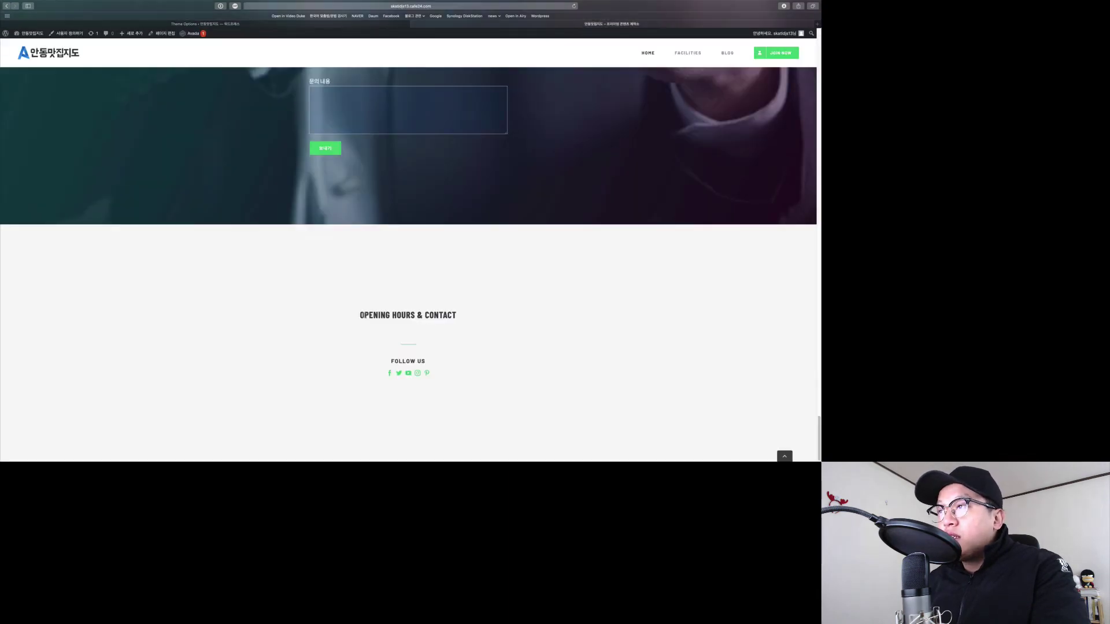
drag(360, 315, 458, 315)
click(456, 317)
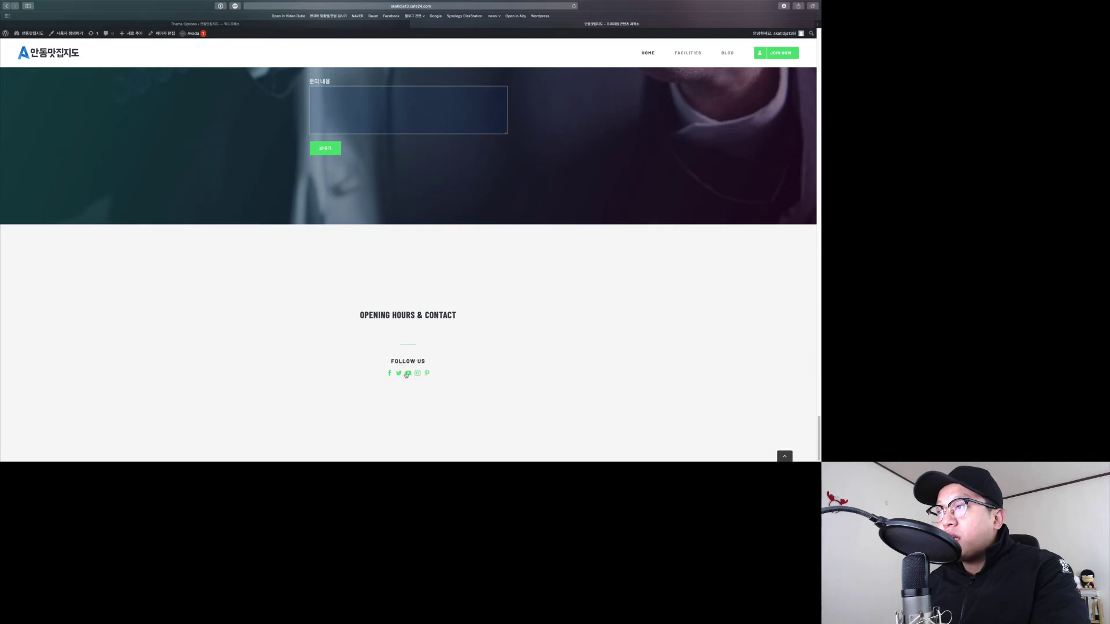
key(ctrl+shift+Tab)
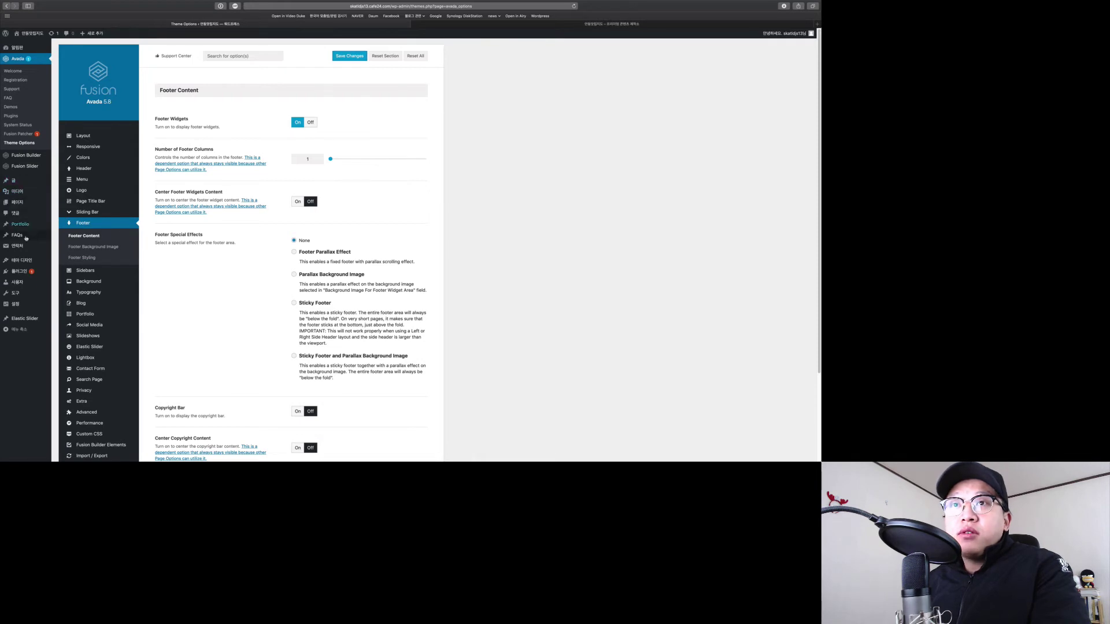
Open Appearance > Widgets, comparing it with the footer's opening hours block.
mouse_move(31, 264)
click(61, 280)
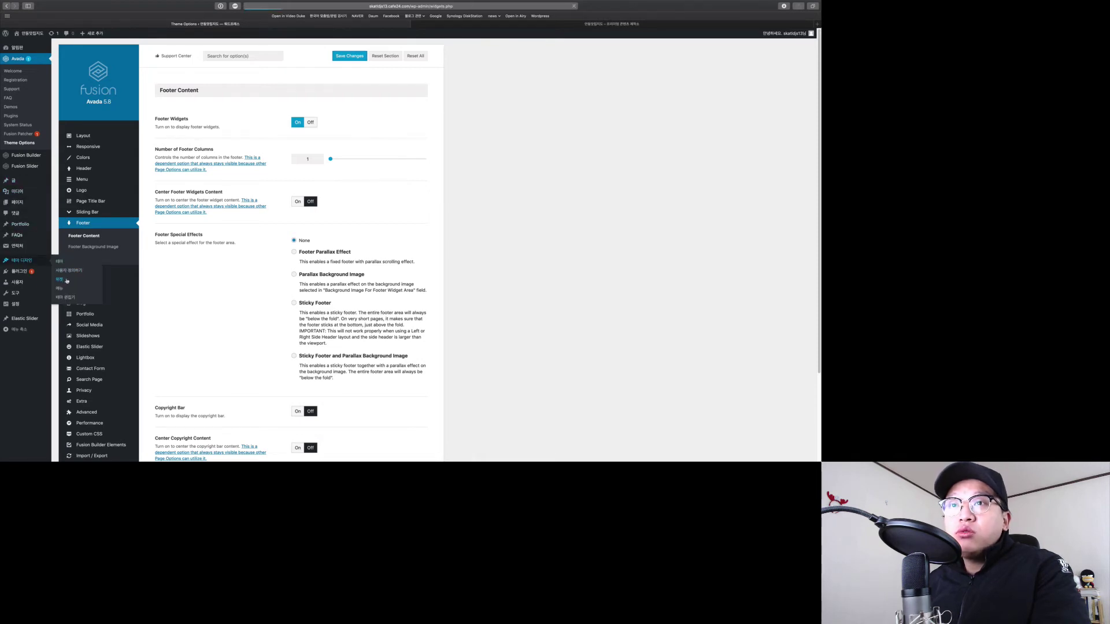
key(ctrl+Tab)
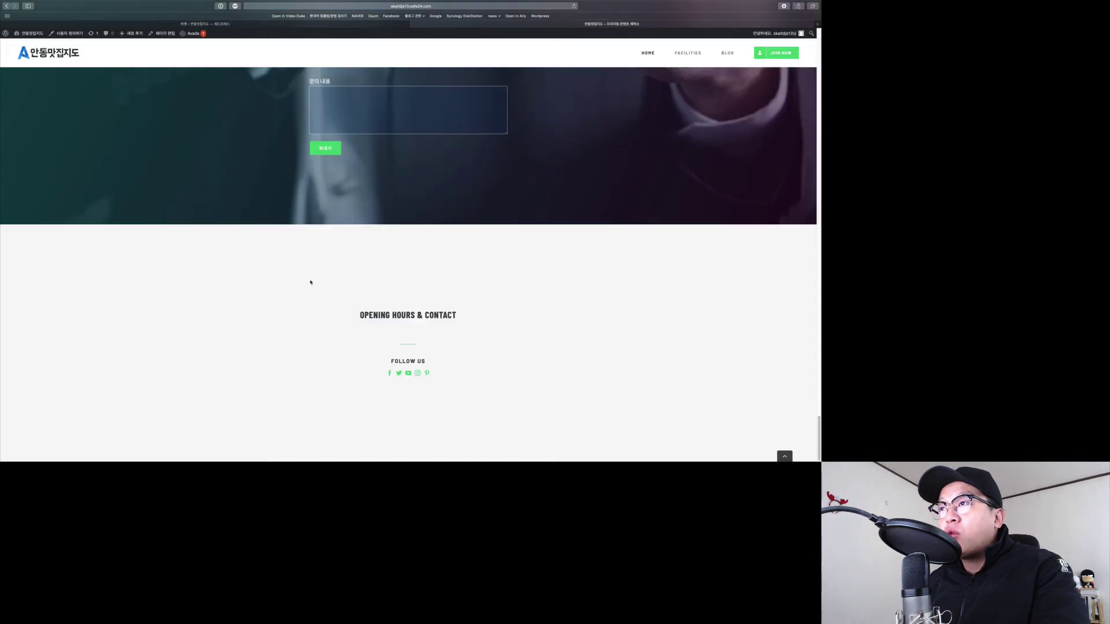
drag(310, 282, 481, 384)
click(499, 394)
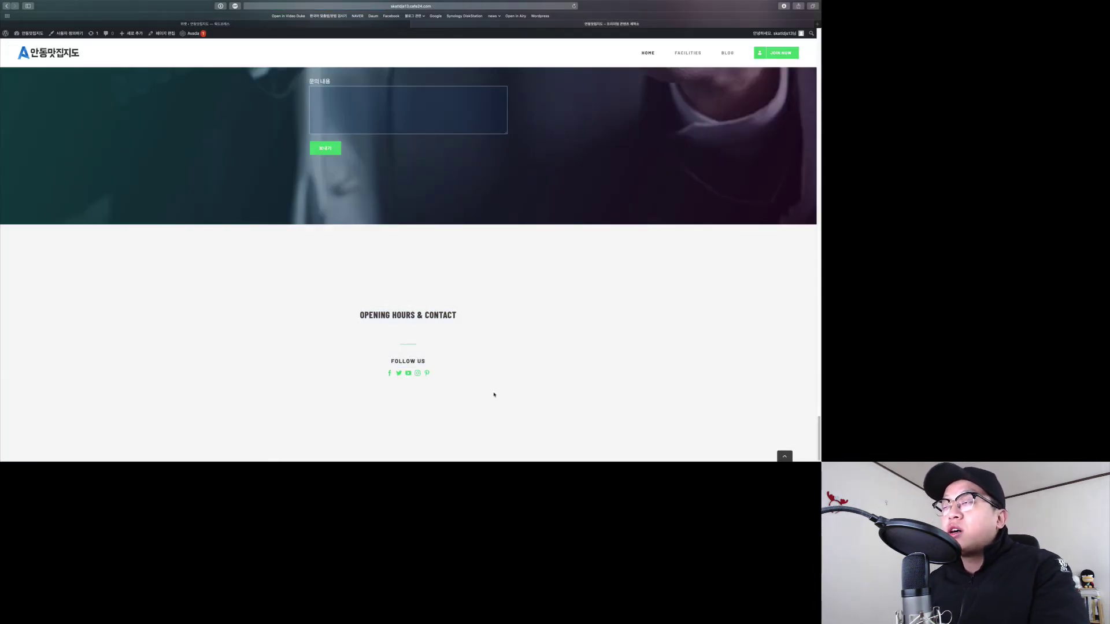
key(ctrl+shift+Tab)
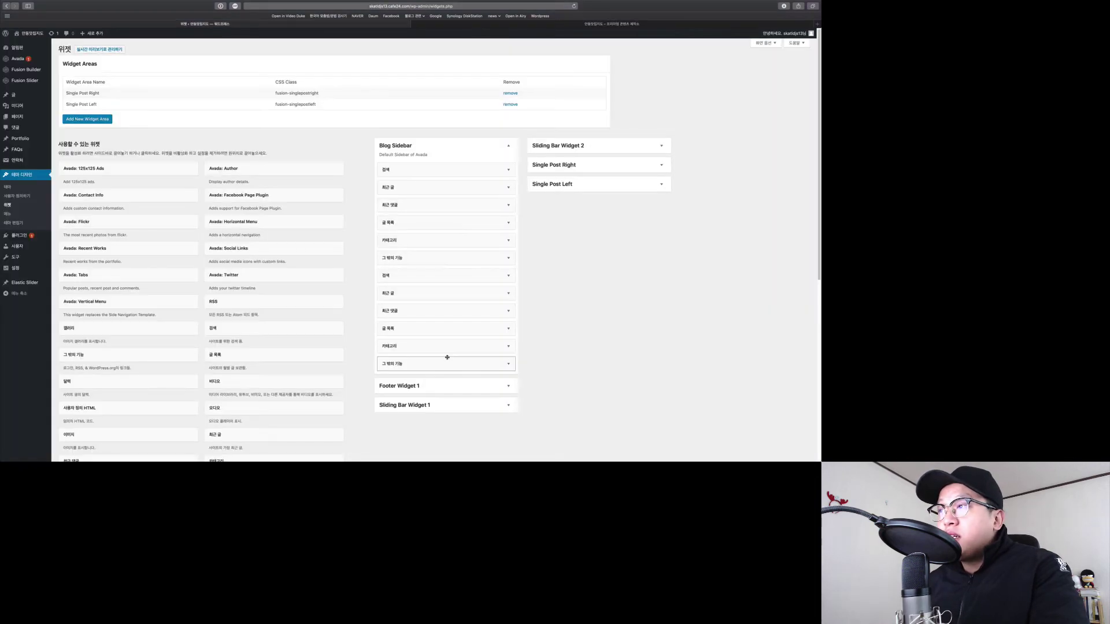
Expand Footer Widget 1's Custom HTML widget and retitle it 안동맛집지도.
scroll(371, 345, down, 1)
scroll(373, 350, down, 1)
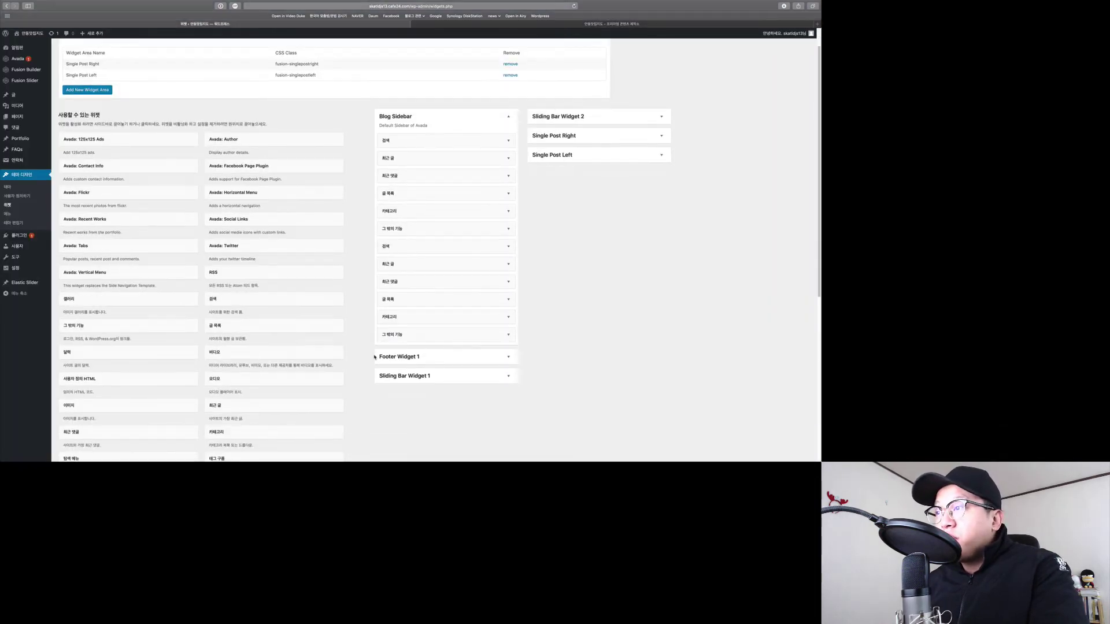
click(509, 357)
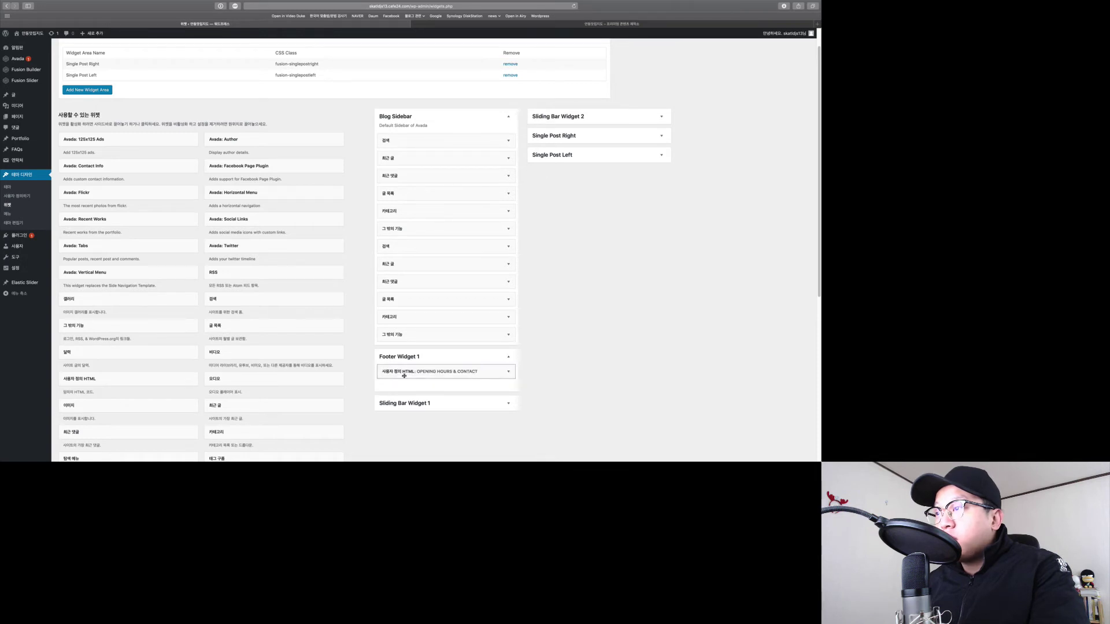
click(508, 372)
scroll(477, 377, down, 3)
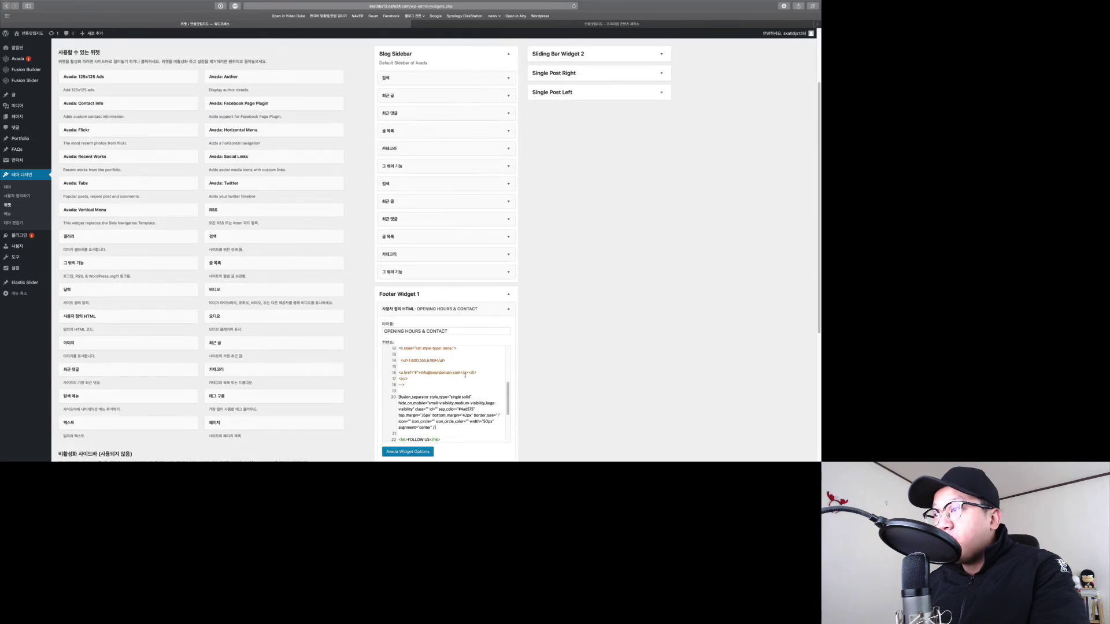
scroll(445, 380, up, 5)
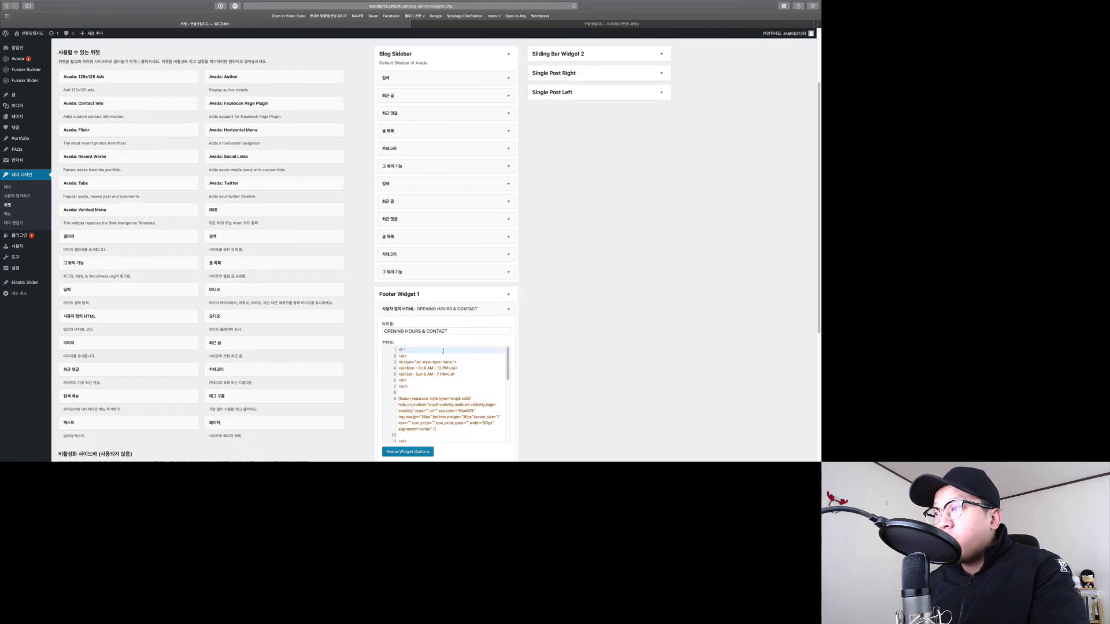
mouse_move(452, 332)
mouse_down()
mouse_move(382, 332)
mouse_move(456, 315)
mouse_up()
key(ctrl+Tab)
click(456, 315)
key(ctrl+shift+Tab)
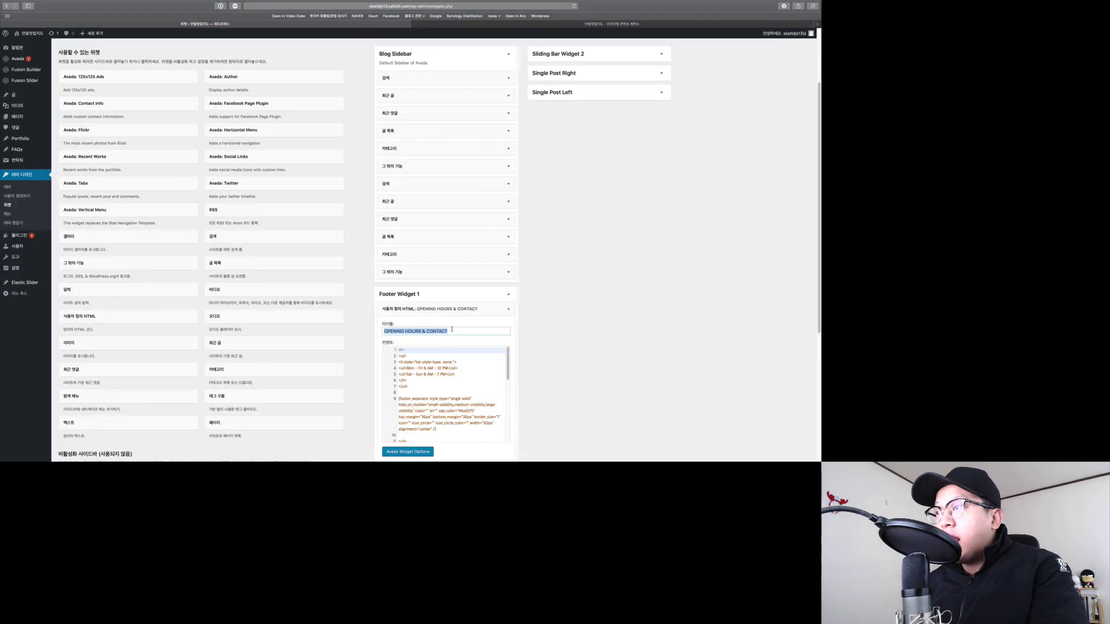
text(안)
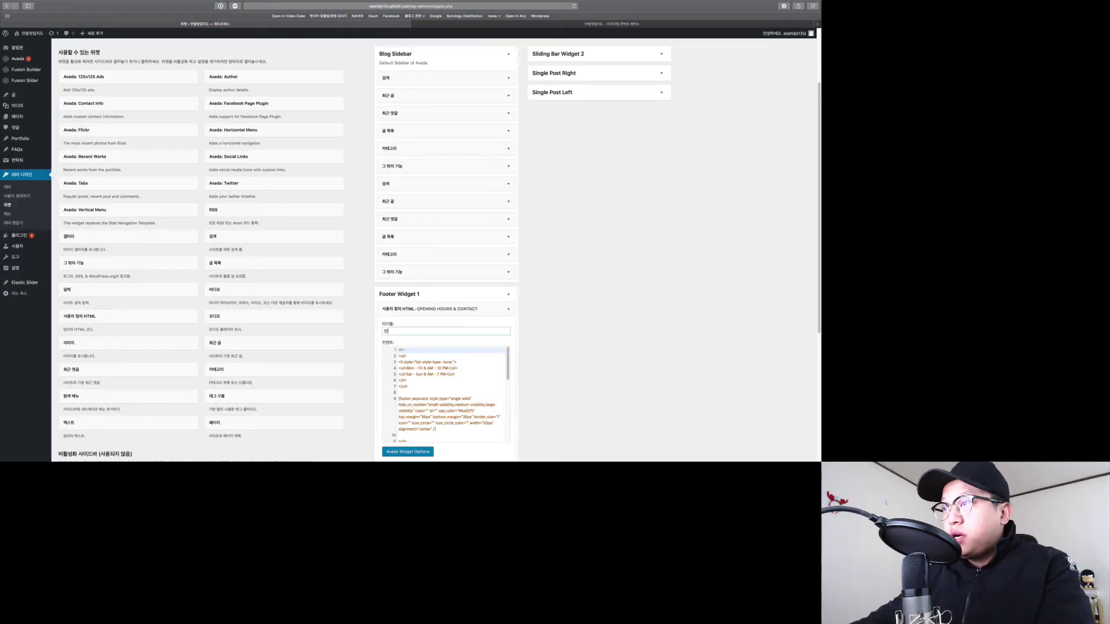
text(동대집지도)
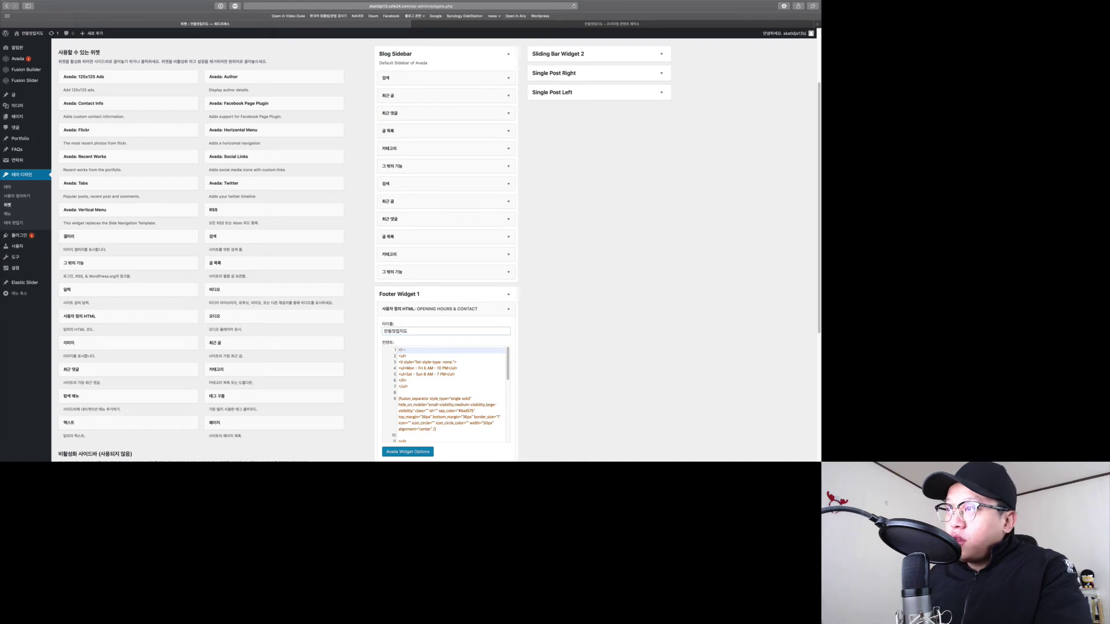
Delete the <!-- comment marker on line 1 so the opening-hours list is uncommented.
click(439, 387)
scroll(442, 391, down, 2)
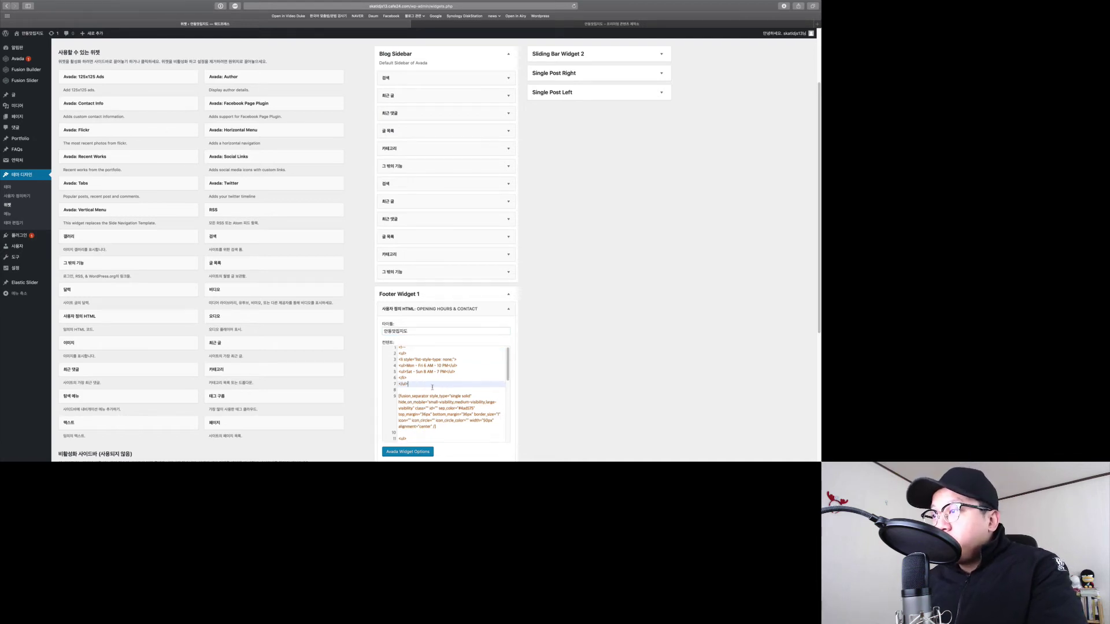
scroll(449, 394, up, 3)
key(ctrl+Tab)
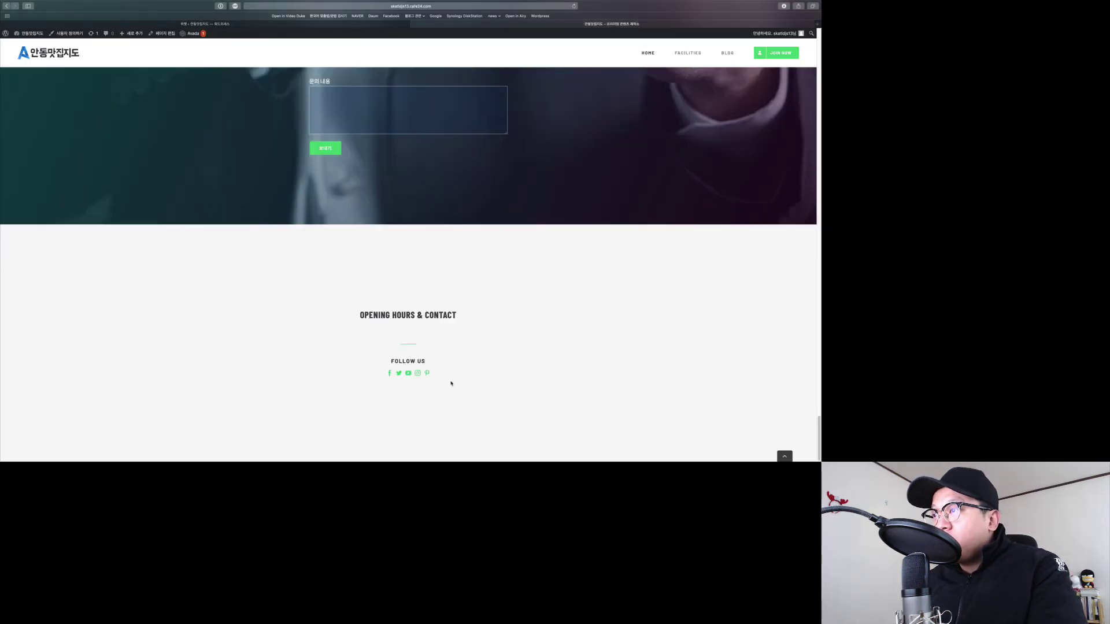
key(ctrl+shift+Tab)
scroll(421, 380, down, 2)
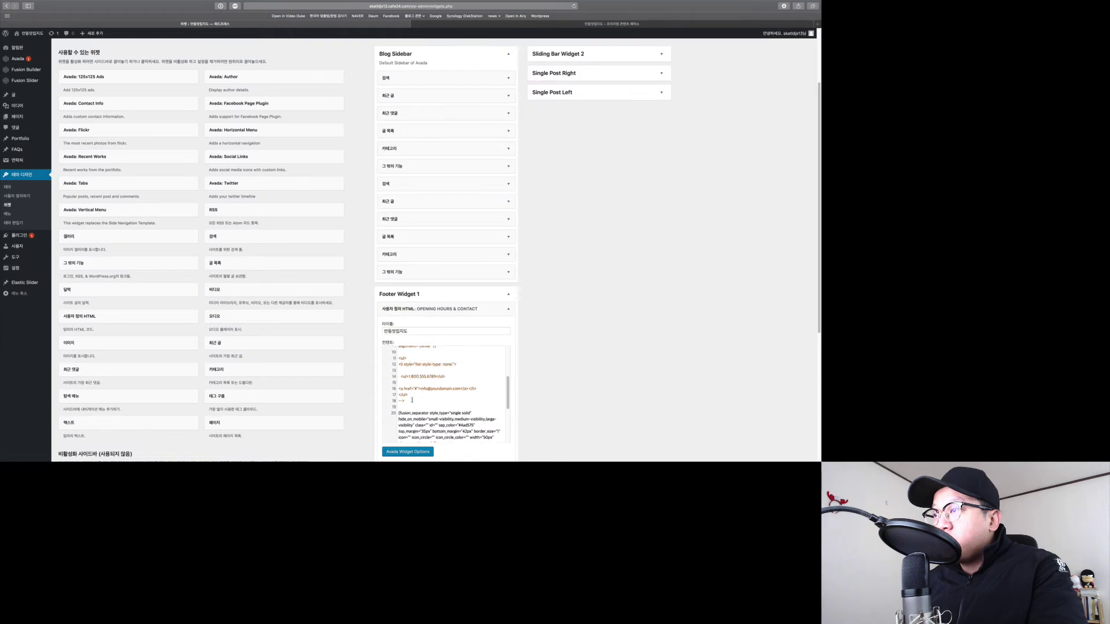
triple_click(412, 401)
scroll(422, 400, up, 5)
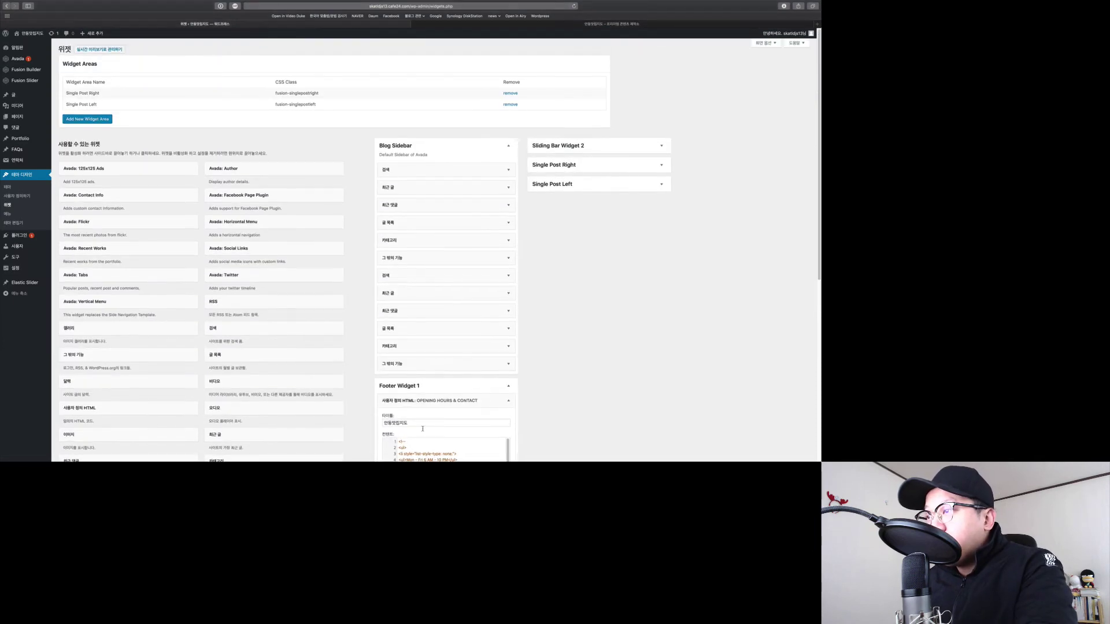
scroll(565, 401, down, 2)
key(BackSpace)
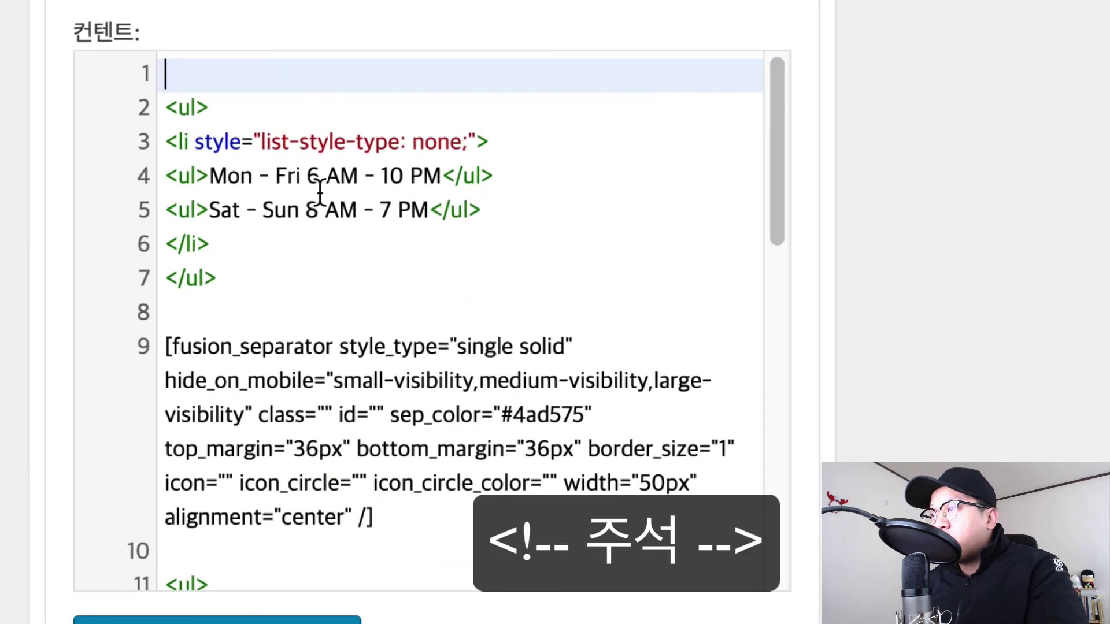
Add <!-- on line 1 and a closing --> after the opening-hours list.
drag(210, 176, 389, 210)
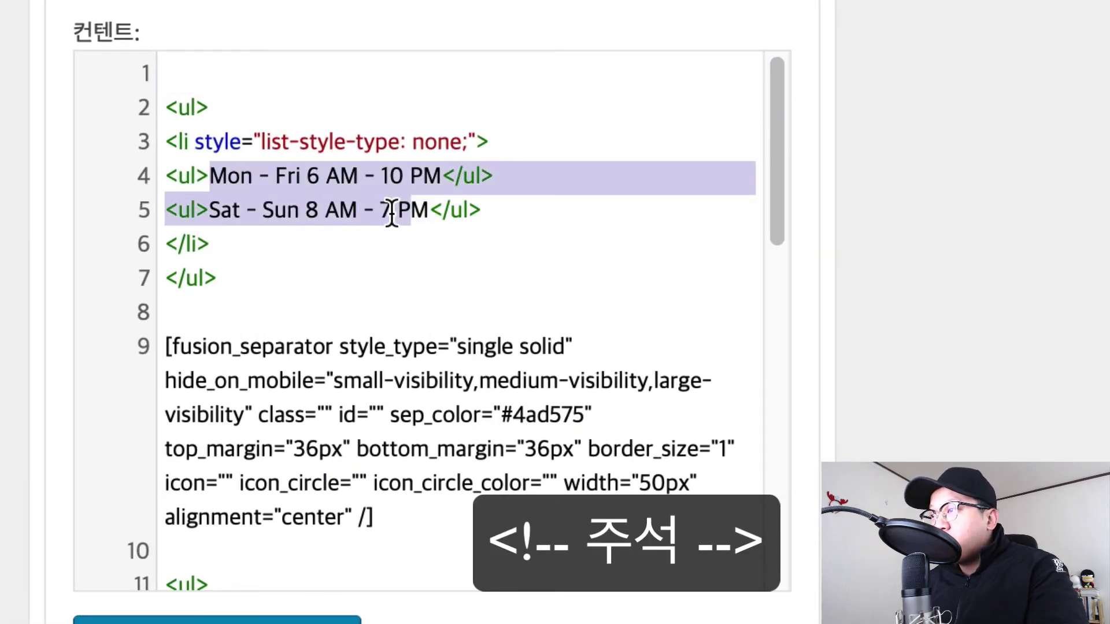
click(386, 211)
click(318, 75)
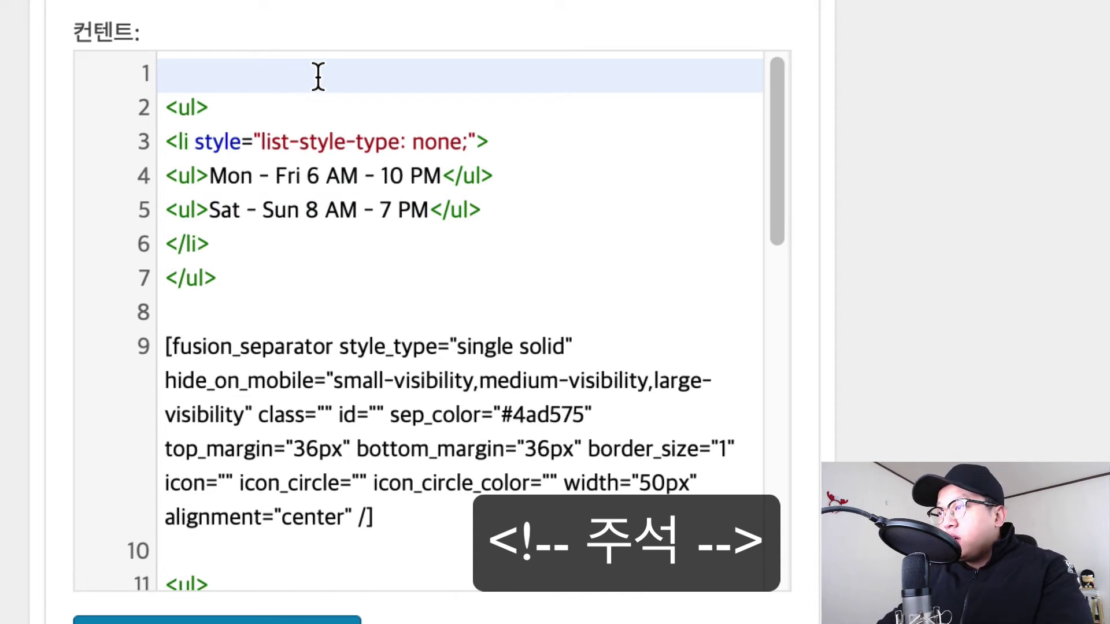
text(<)
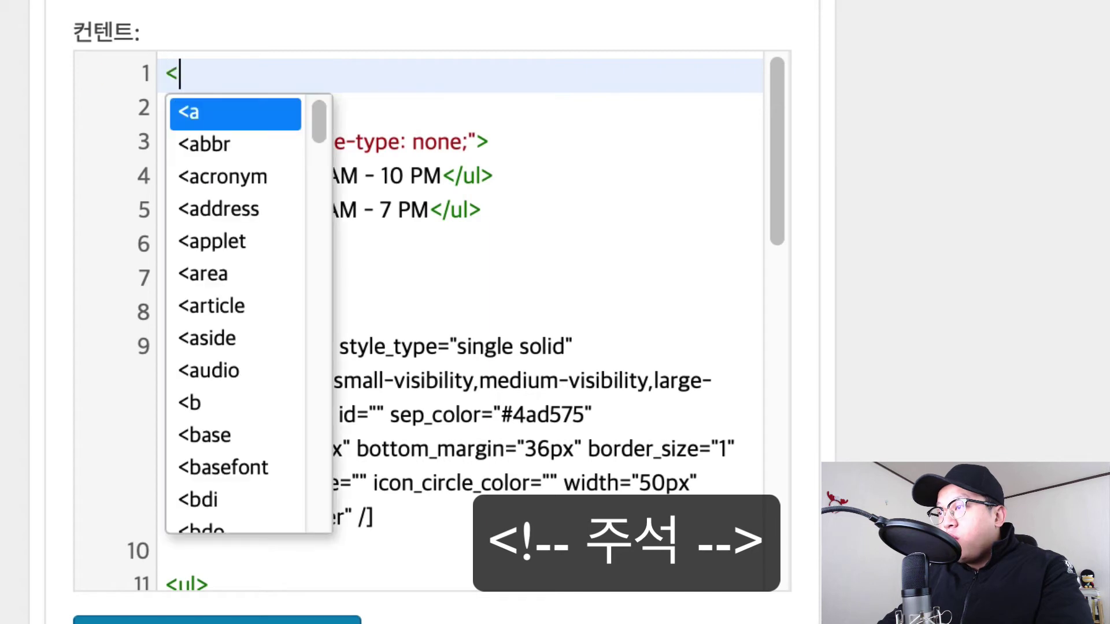
text(!)
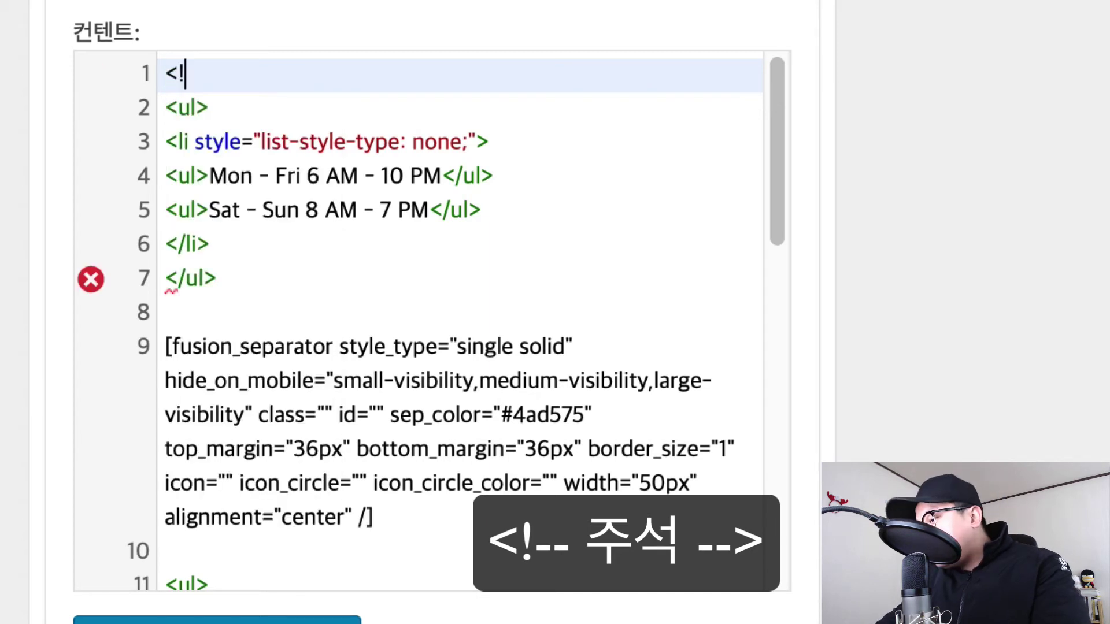
text(--)
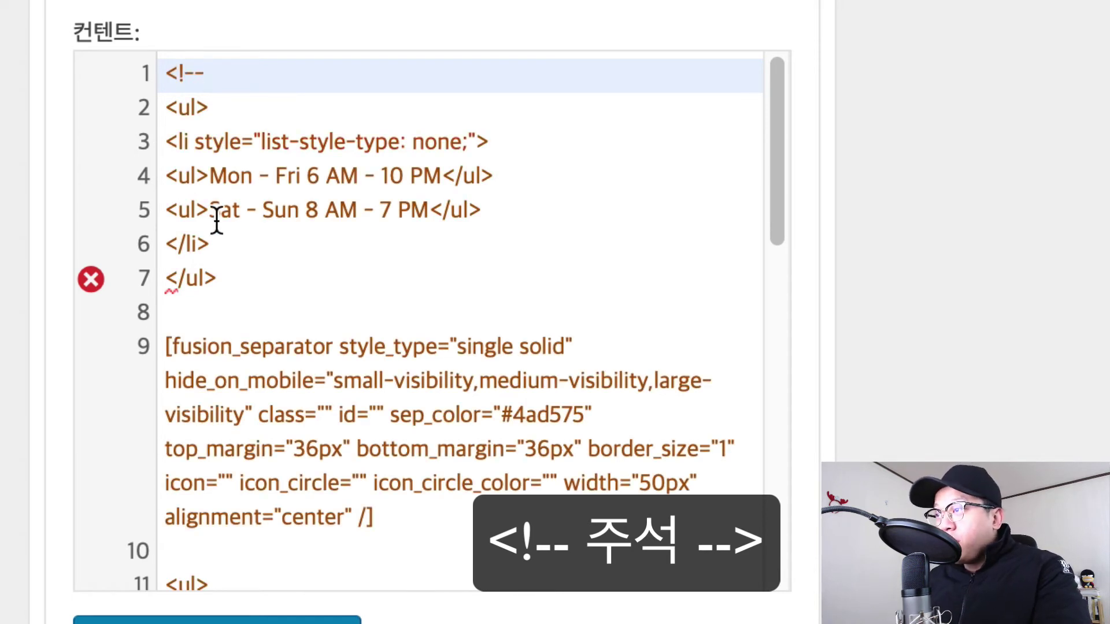
click(254, 321)
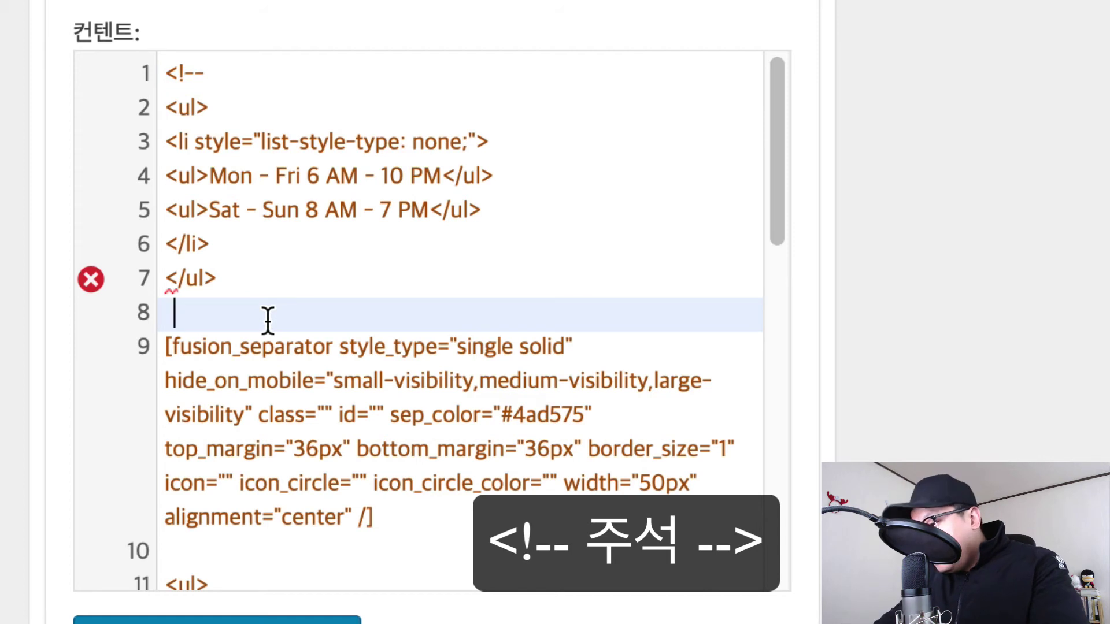
text(-->)
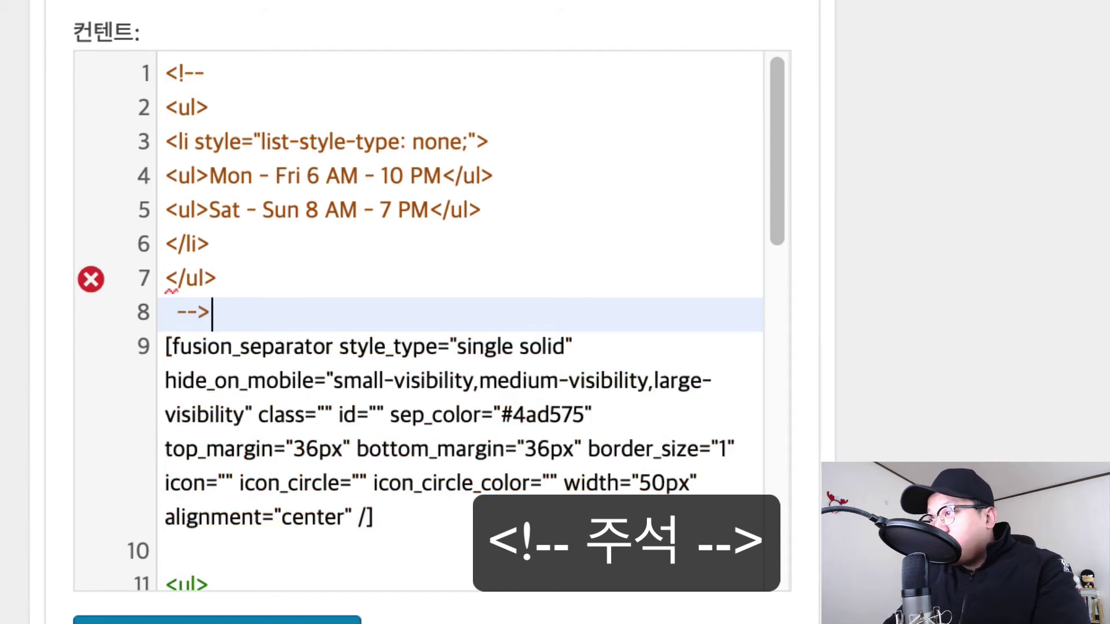
key(Return)
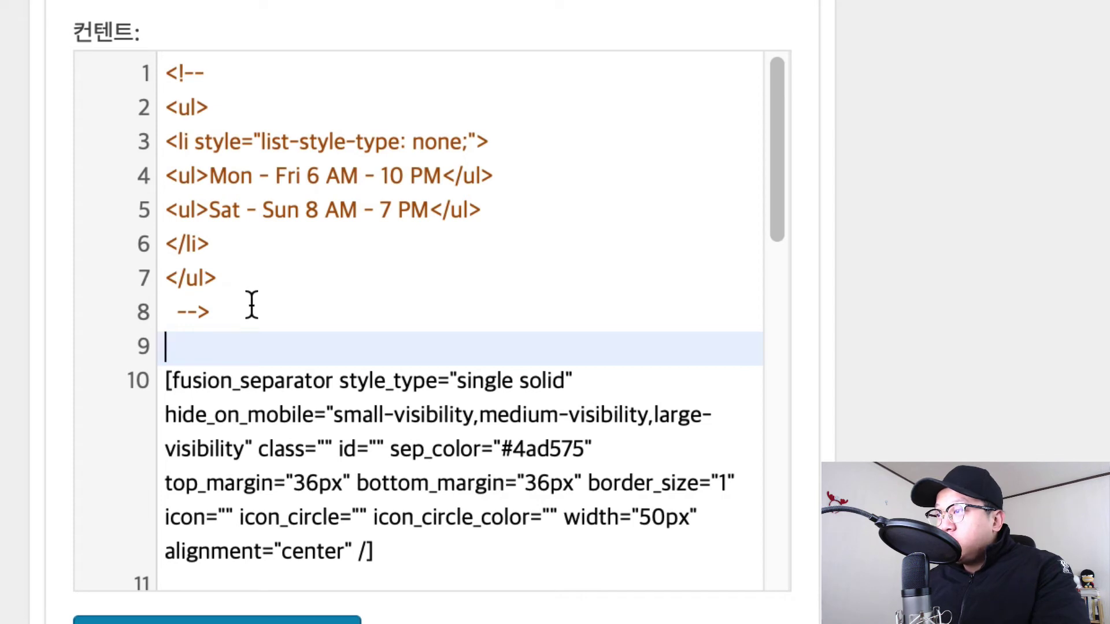
Remove the interim closing --> and its empty line 8 after the hours list.
click(215, 313)
click(223, 69)
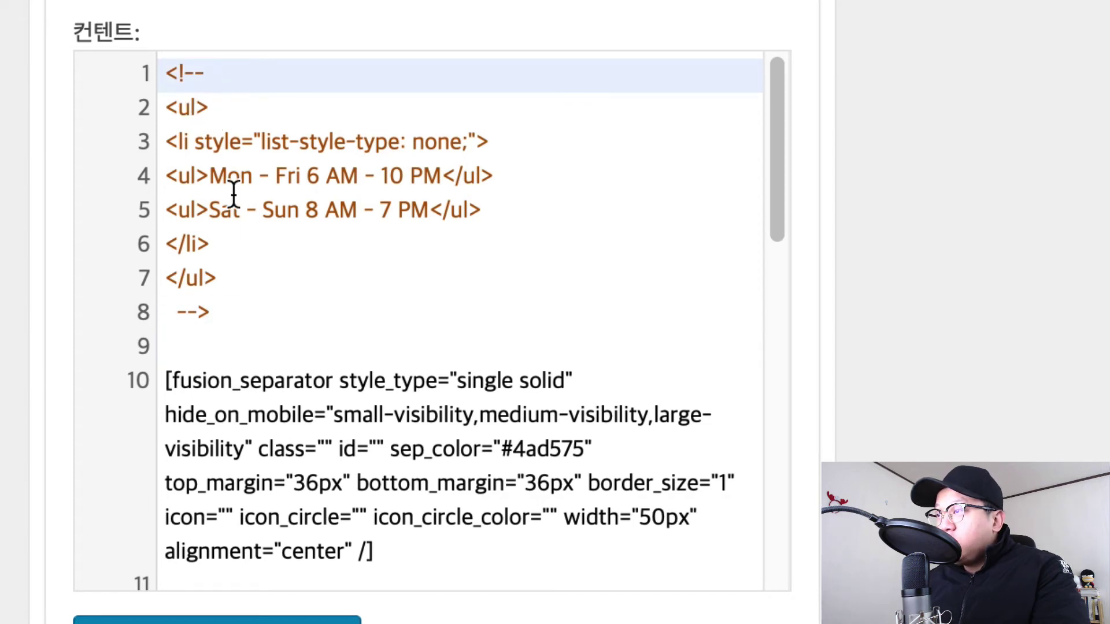
click(279, 253)
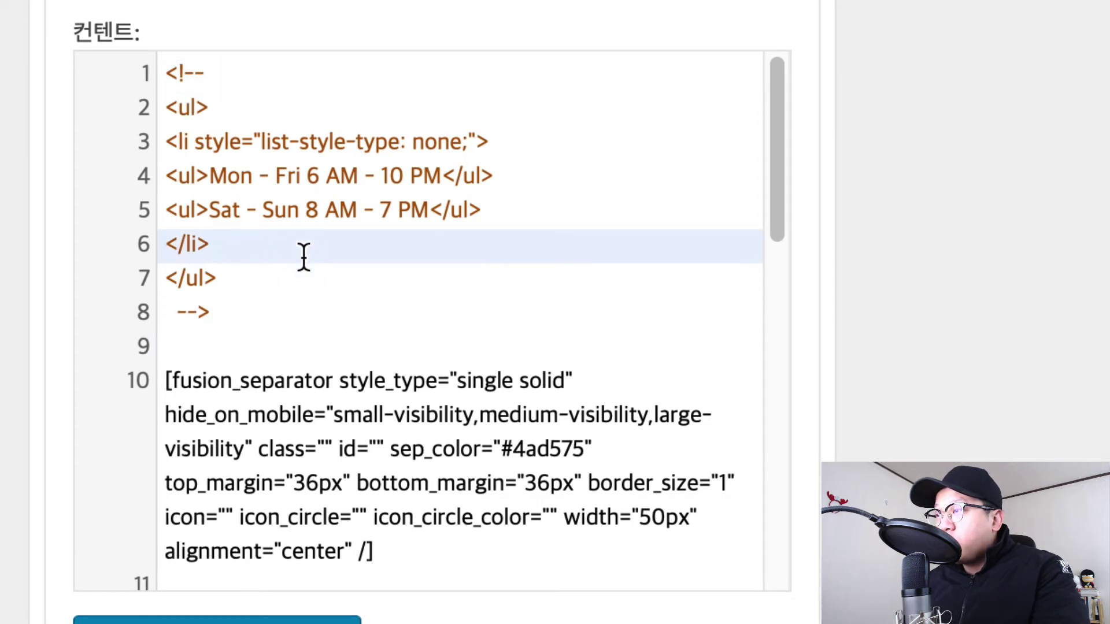
click(234, 313)
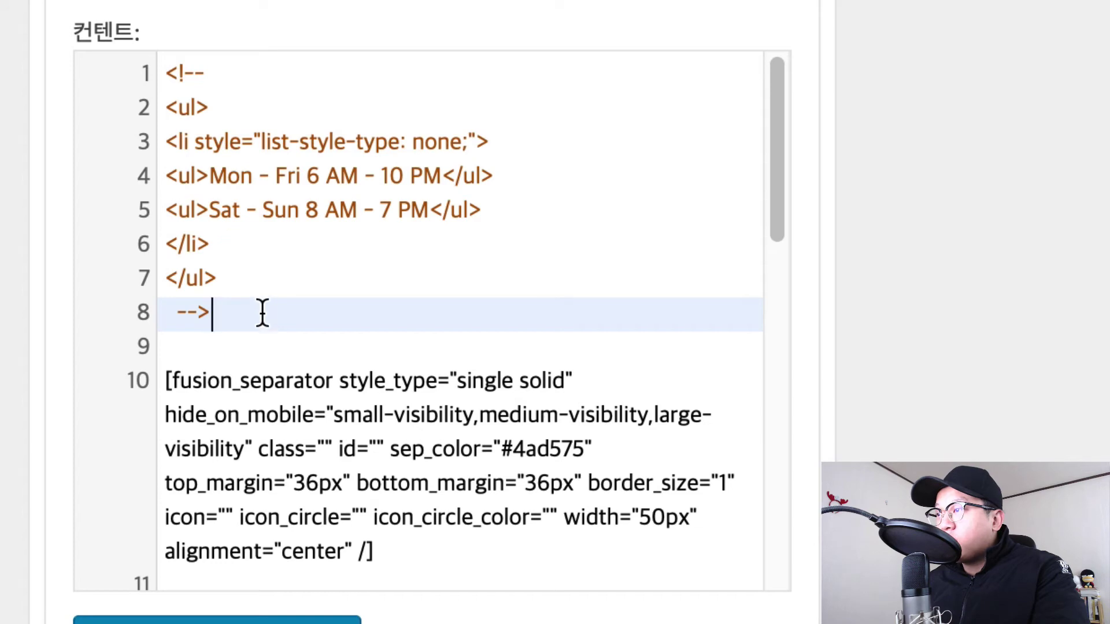
key(BackSpace)
key(BackSpace)
key(BackSpace)
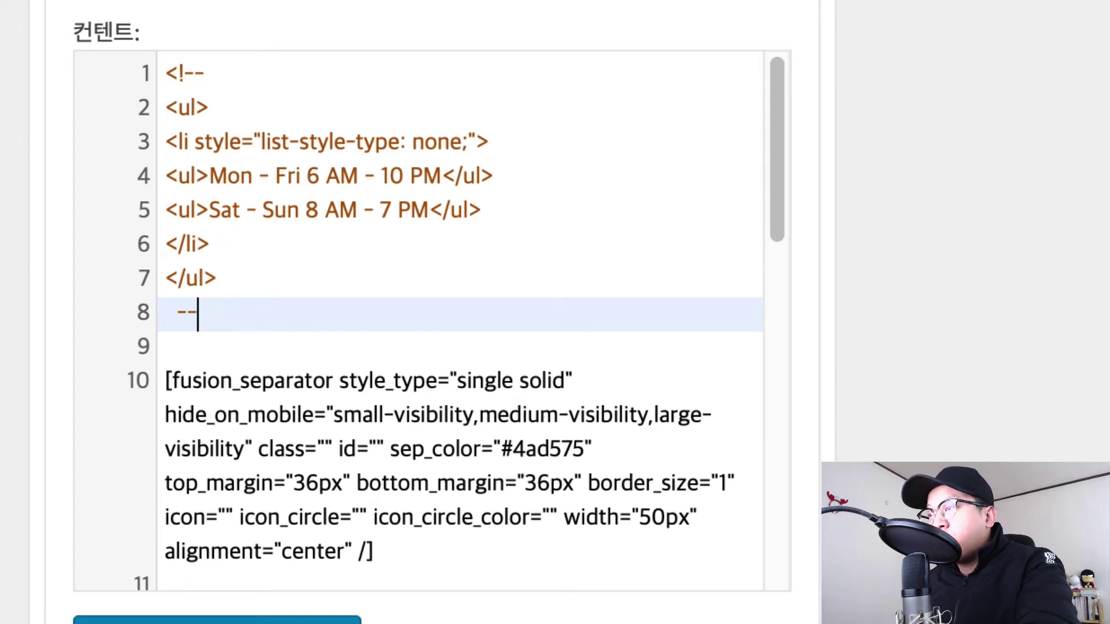
key(BackSpace)
key(BackSpace)
Place the closing --> on line 18, right after the phone-and-e-mail list.
scroll(327, 292, down, 8)
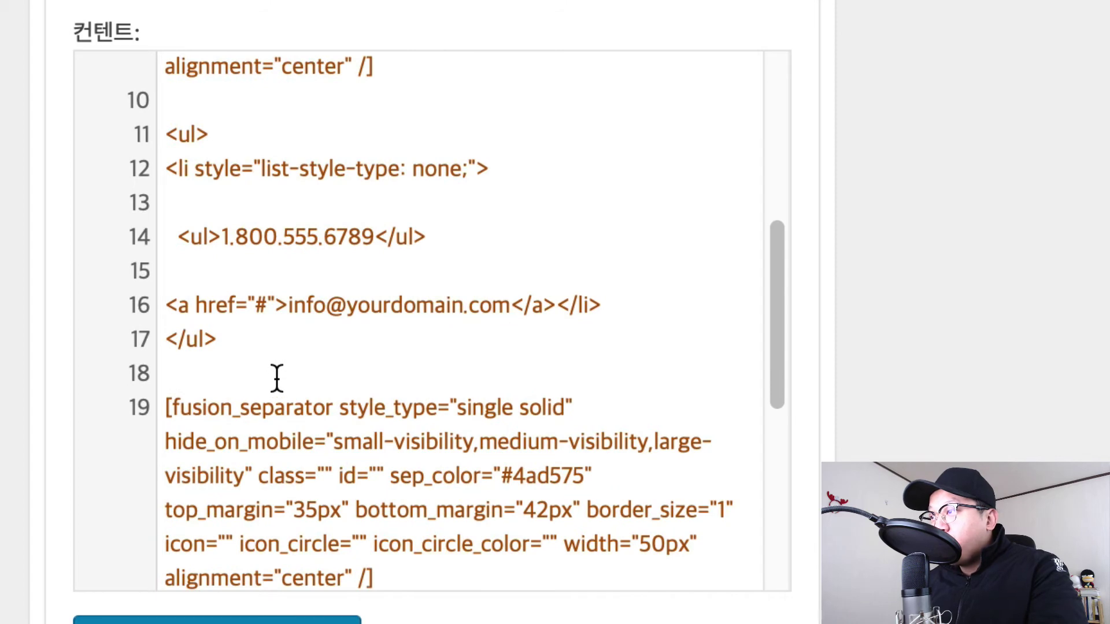
click(277, 379)
text(-->)
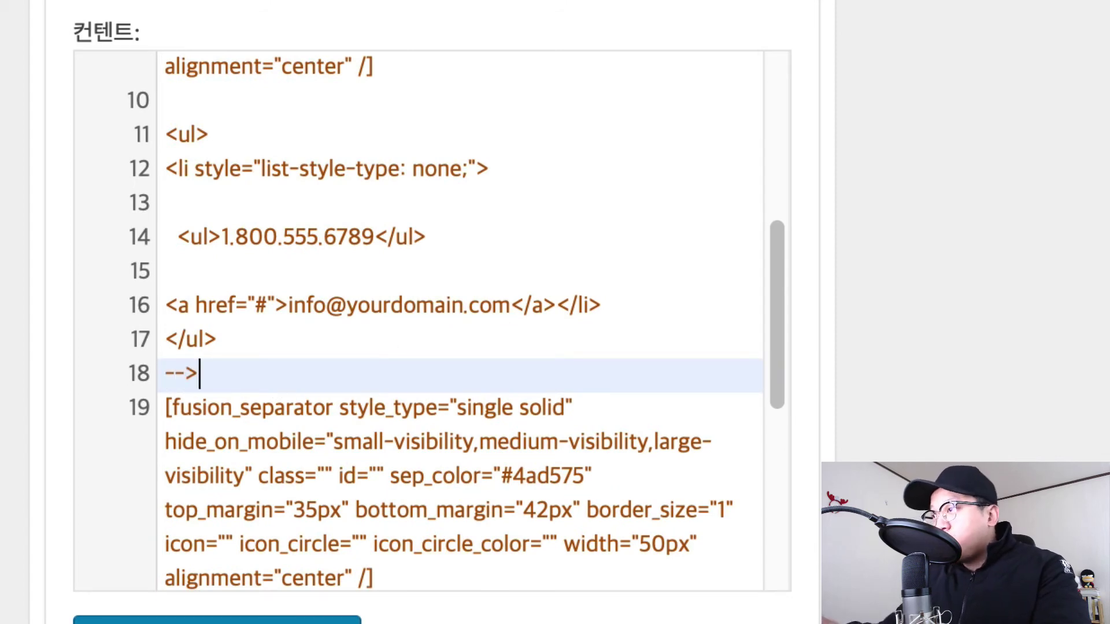
scroll(468, 364, down, 4)
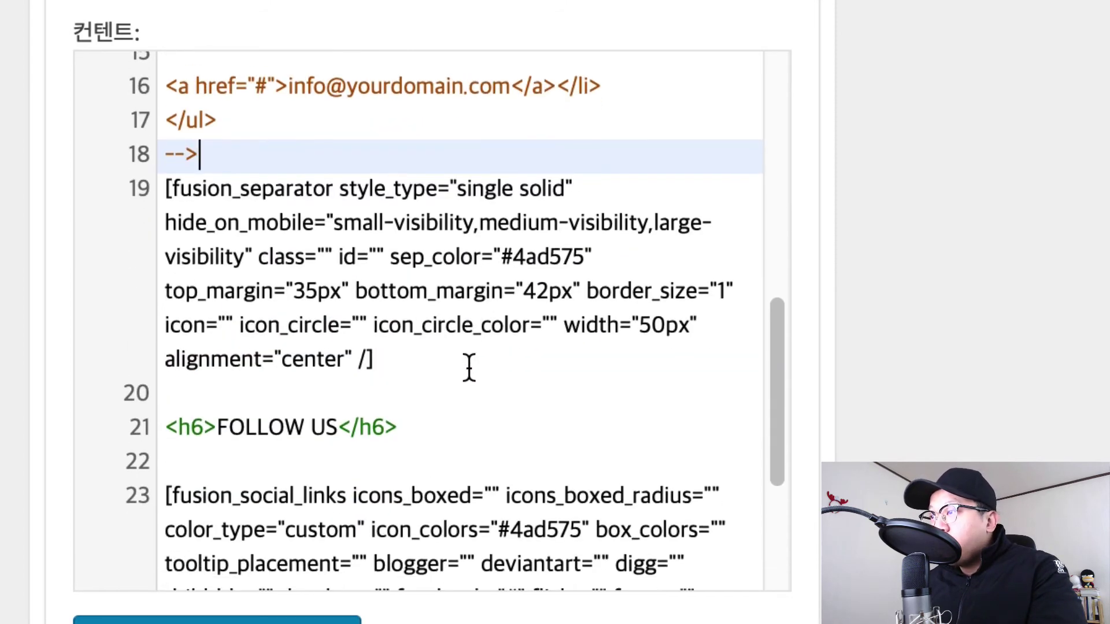
key(BackSpace)
key(BackSpace)
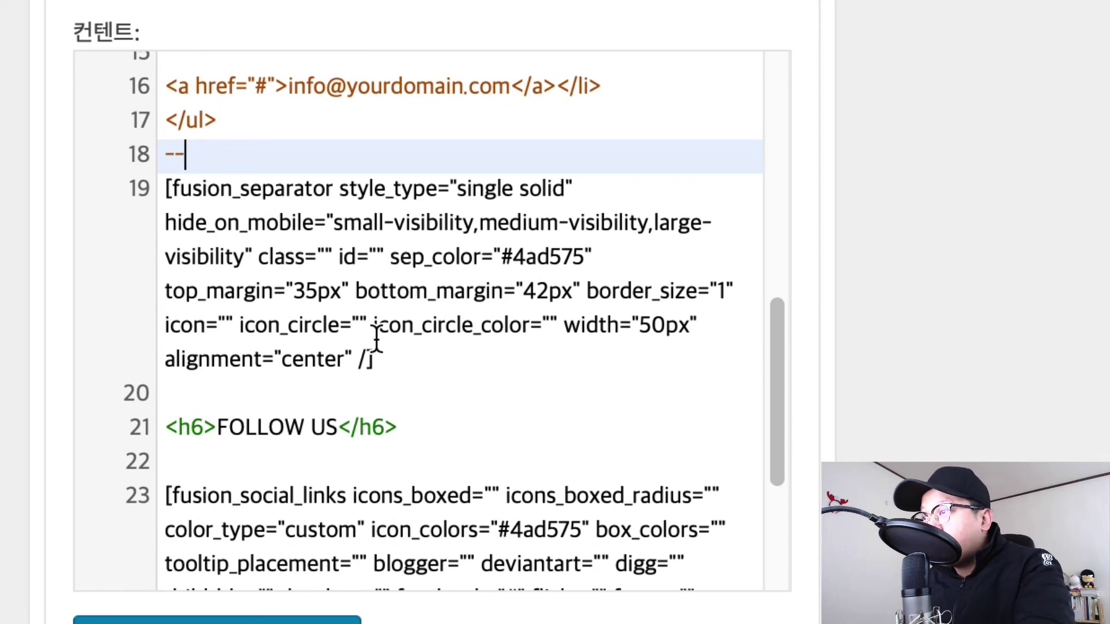
key(BackSpace)
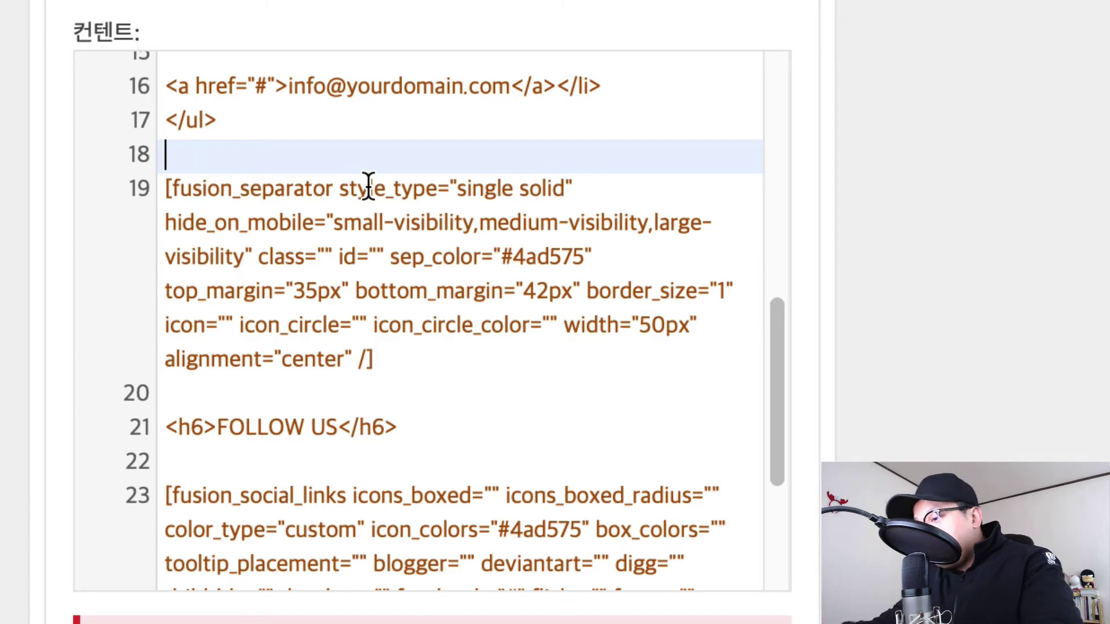
text(-->)
scroll(426, 248, down, 1)
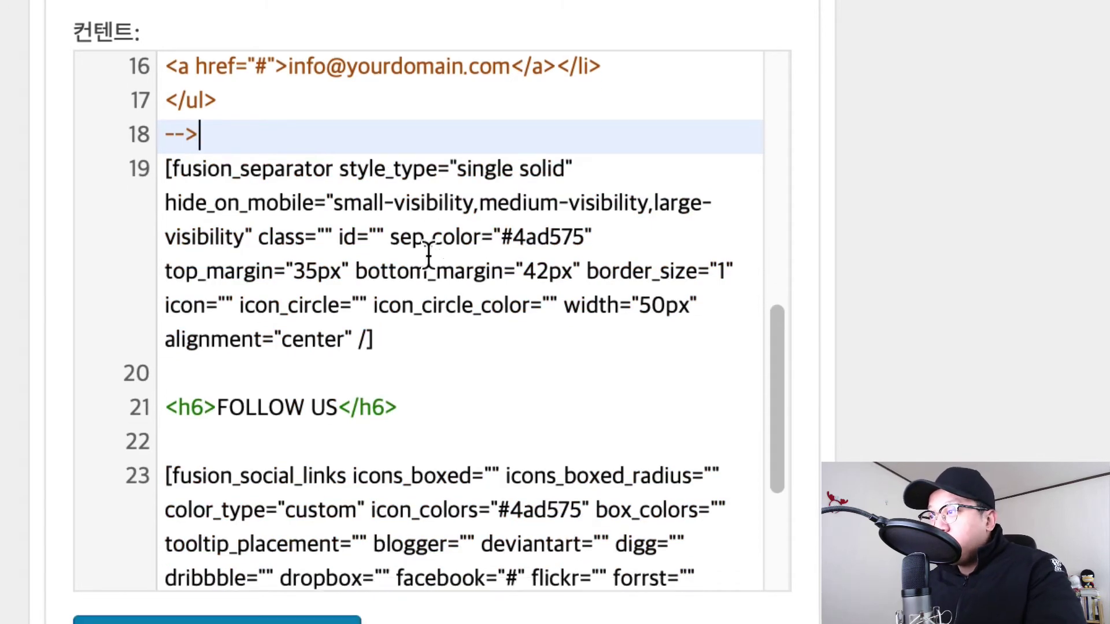
scroll(469, 324, down, 5)
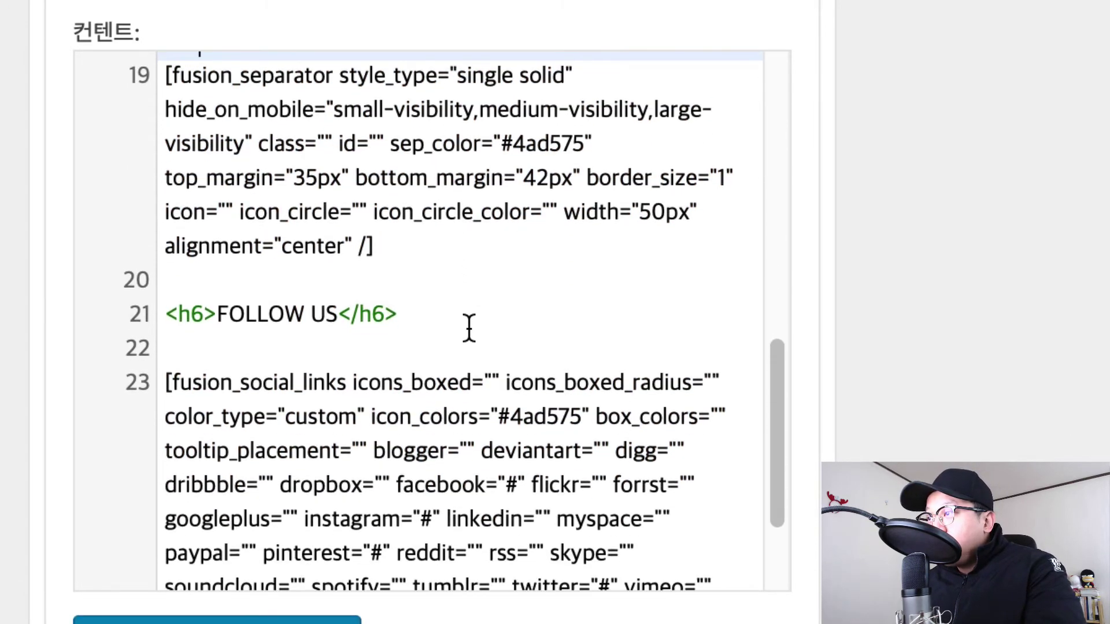
click(427, 231)
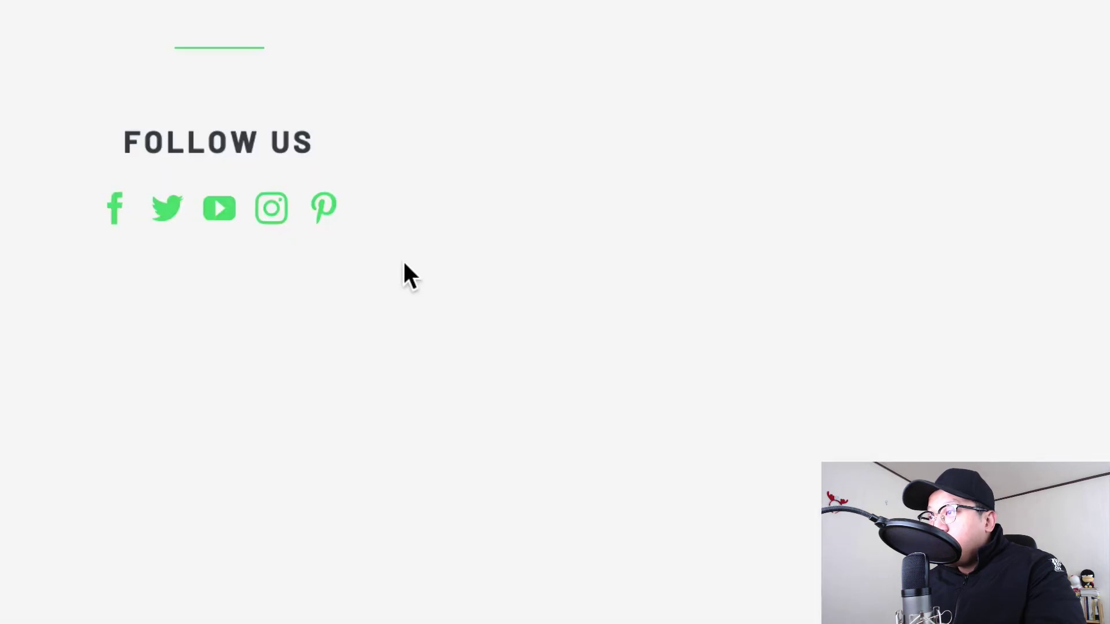
drag(132, 143, 322, 149)
click(322, 148)
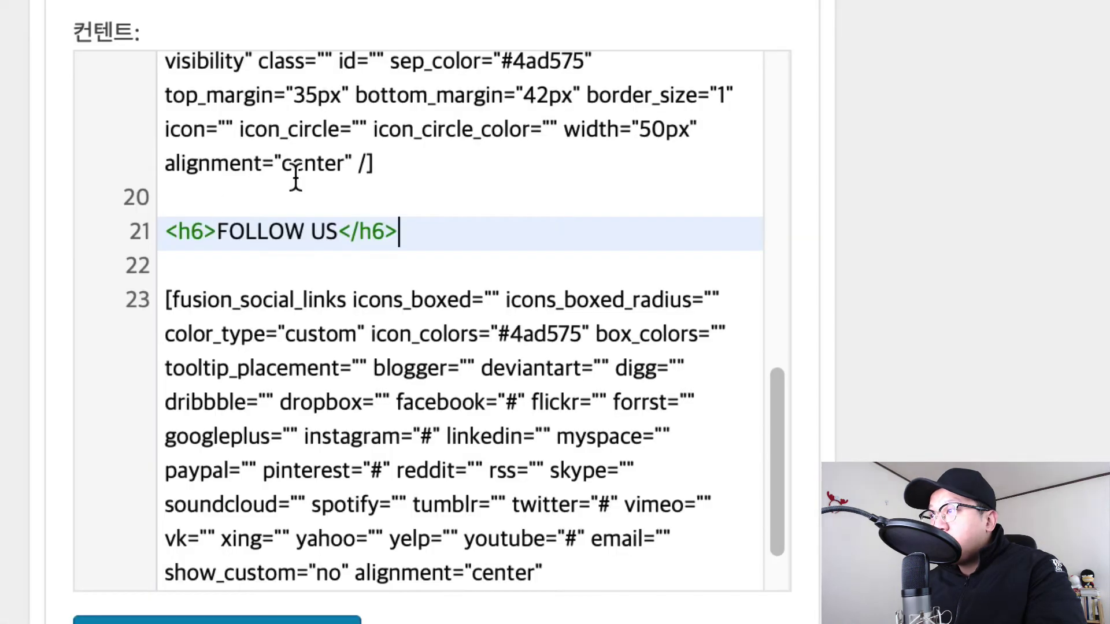
scroll(545, 240, down, 3)
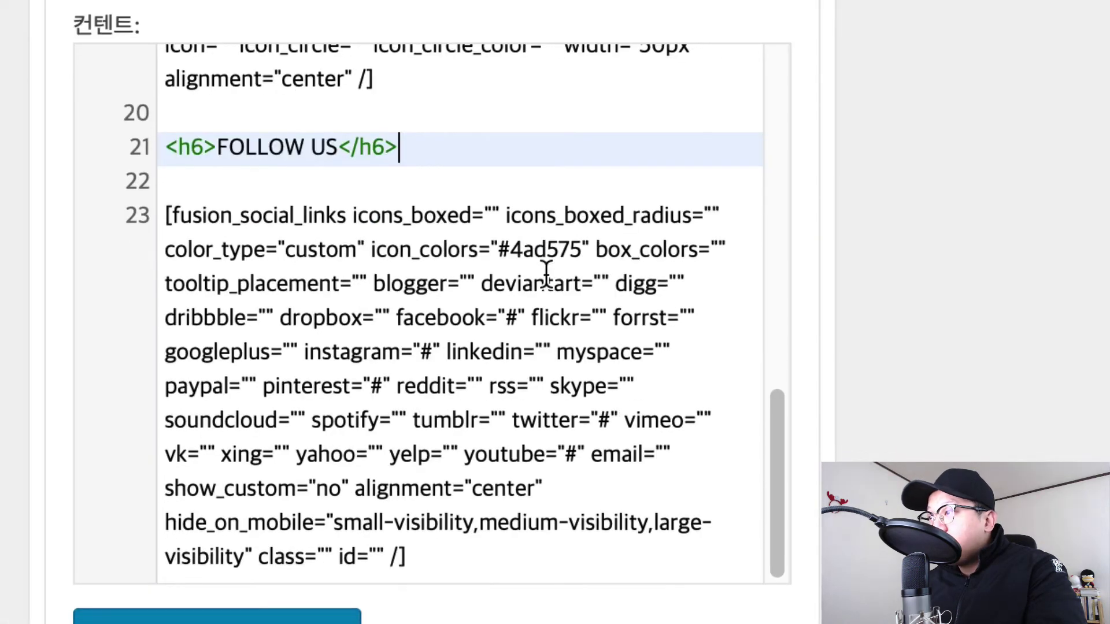
scroll(486, 178, down, 3)
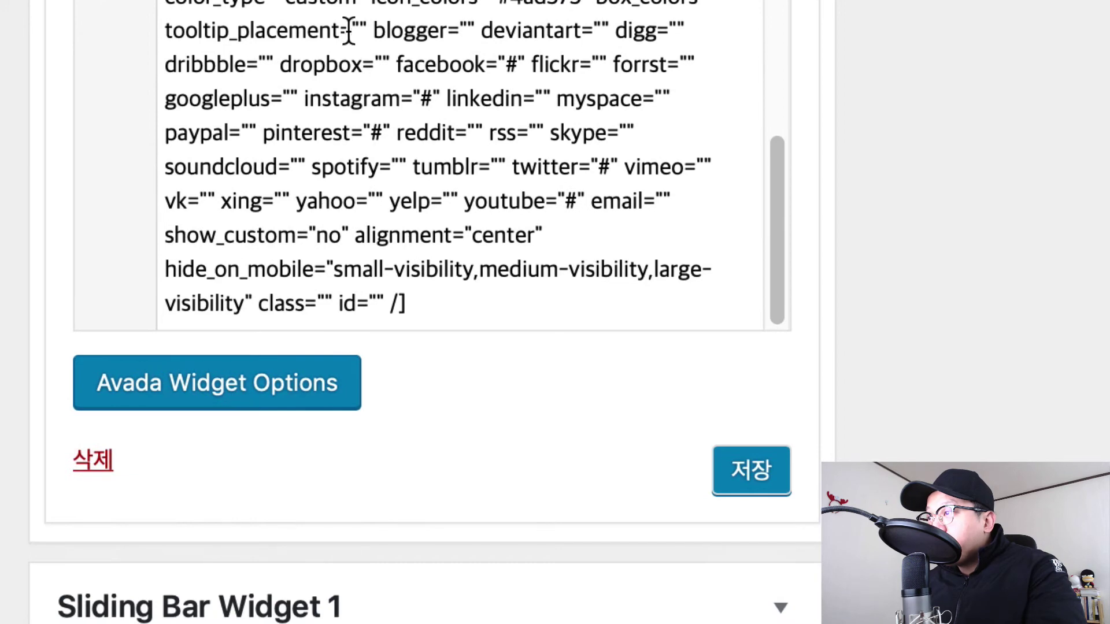
scroll(444, 8, up, 4)
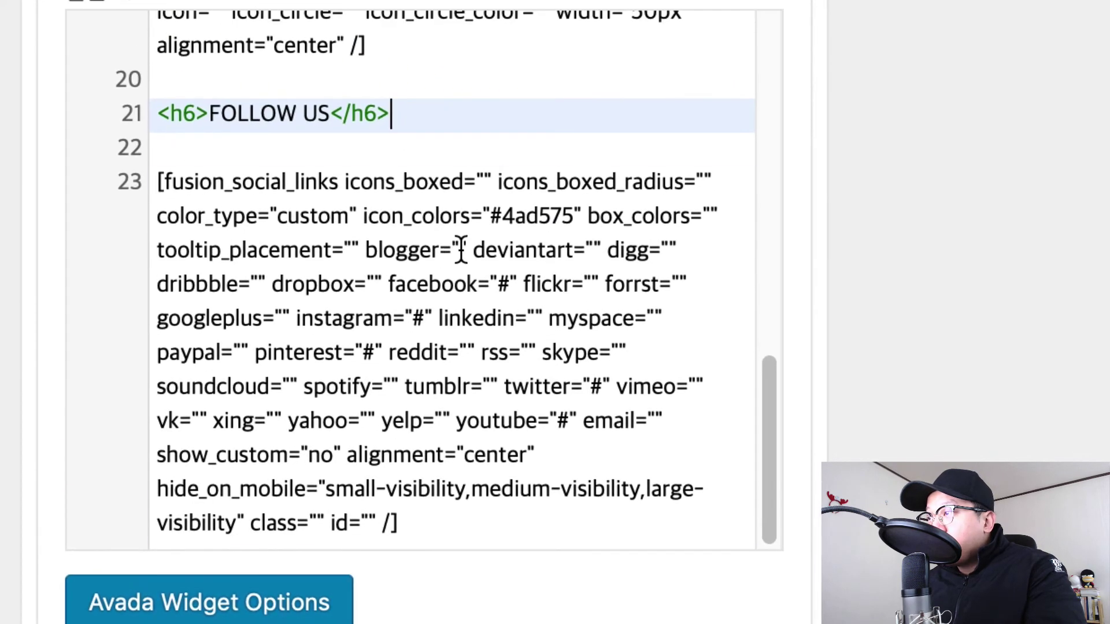
click(471, 370)
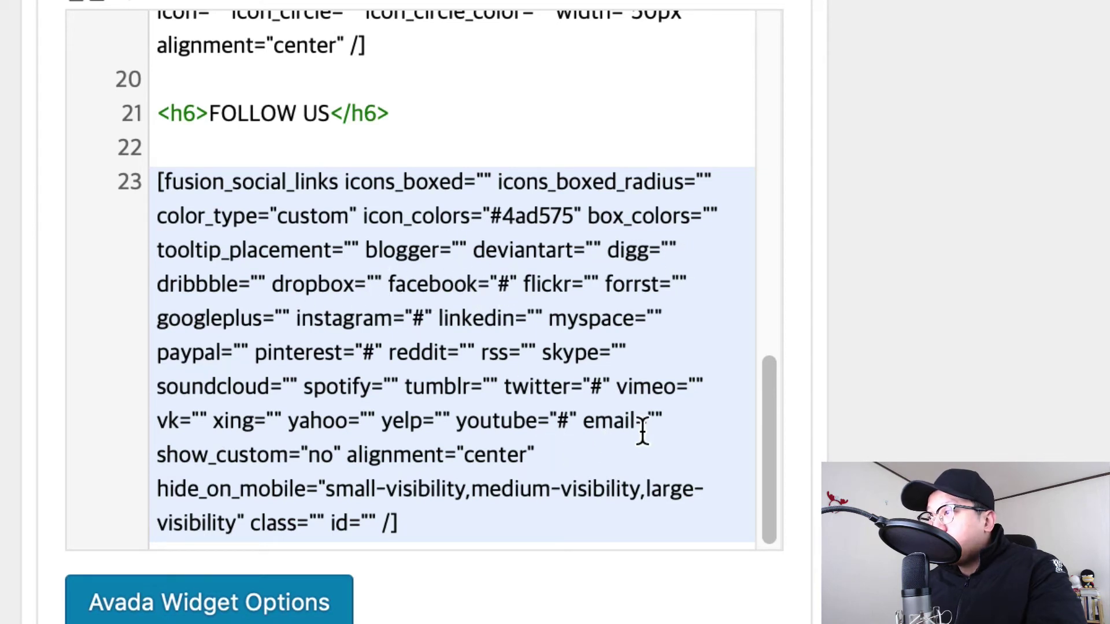
key(BackSpace)
text(ㅗ)
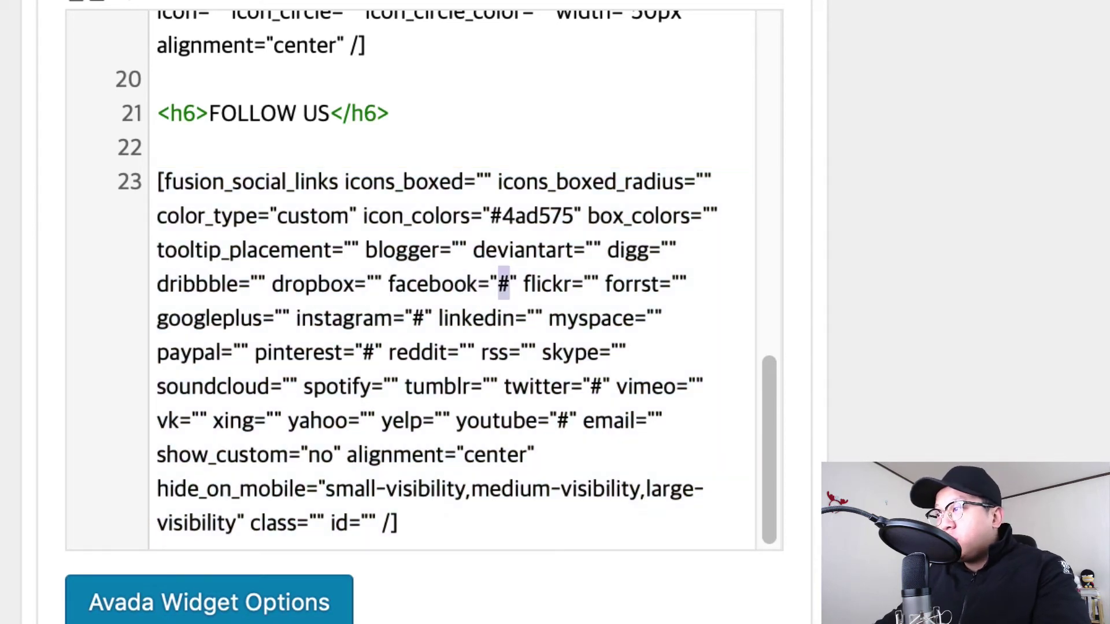
key(BackSpace)
text(http://)
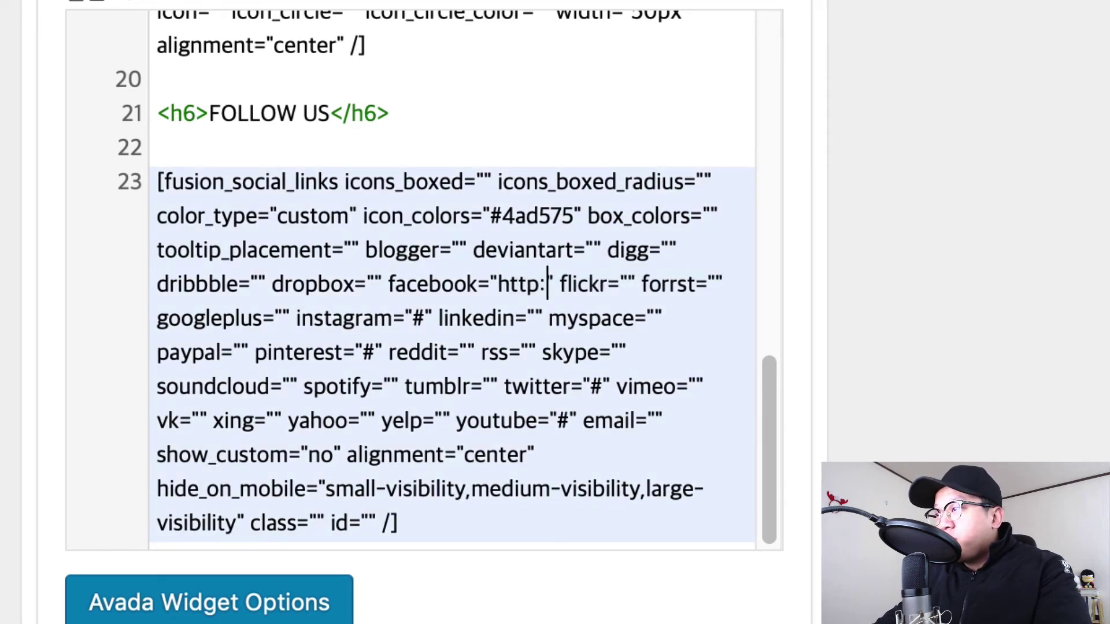
text(facebook.com)
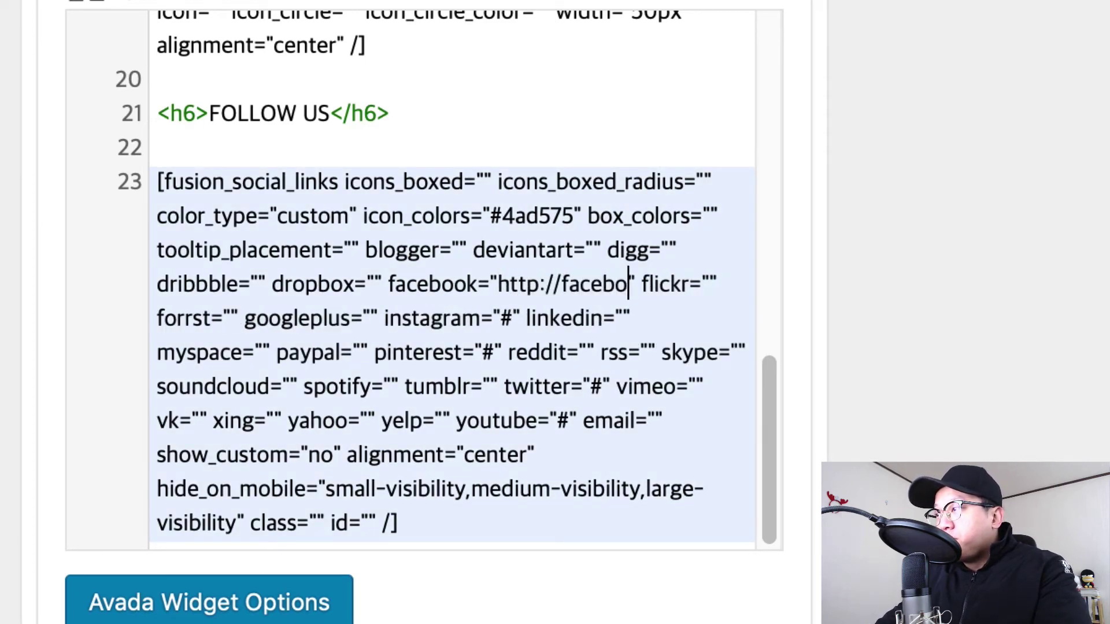
text(/andongmap)
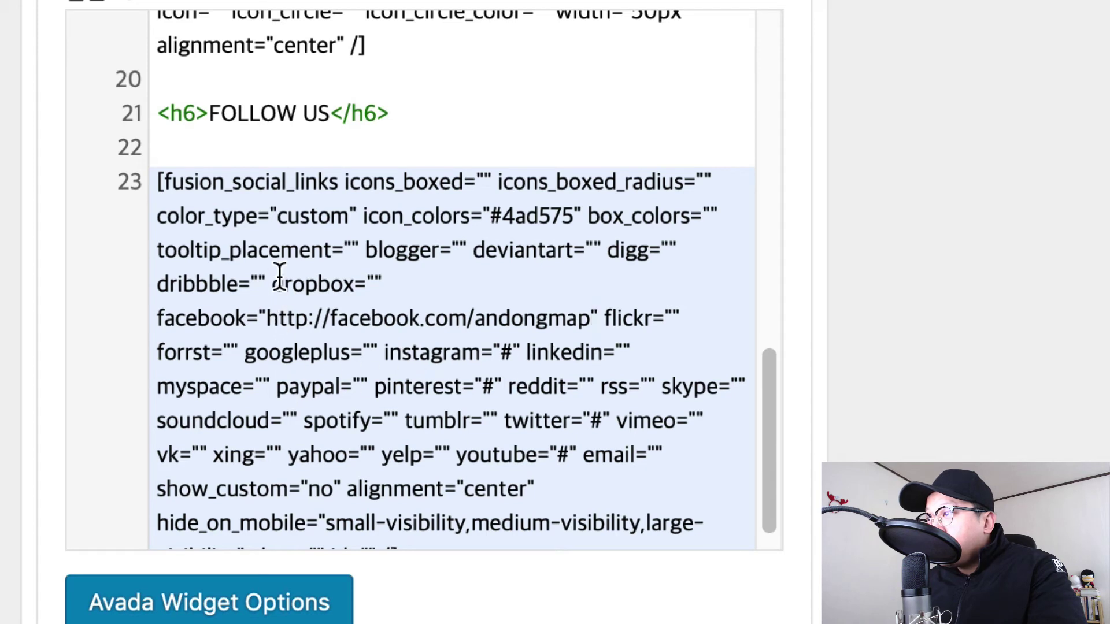
scroll(614, 314, down, 1)
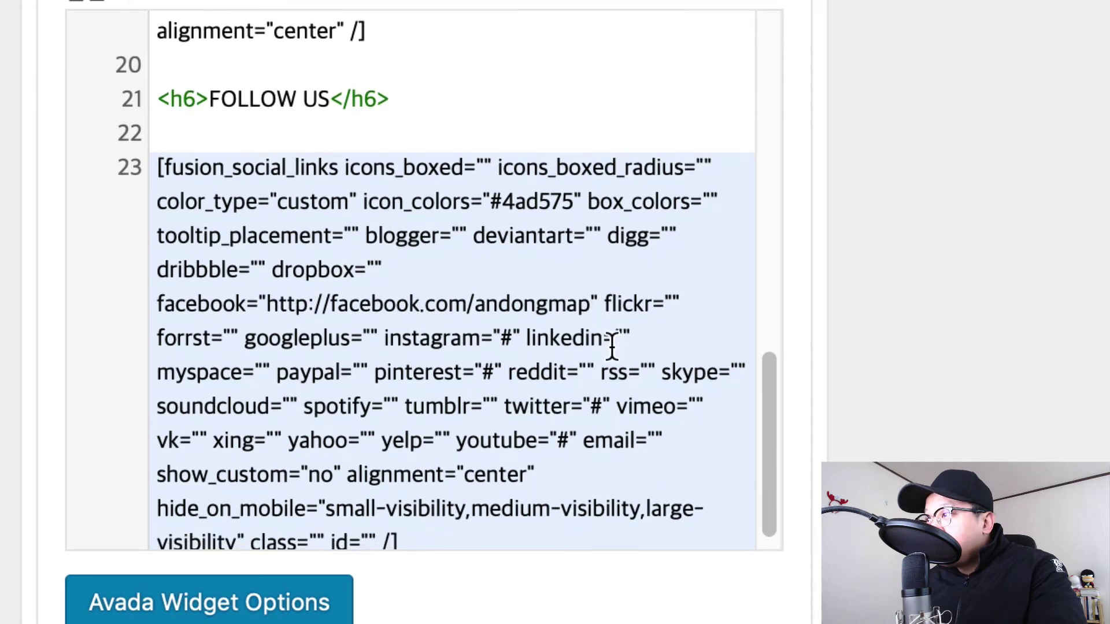
click(592, 407)
key(Right)
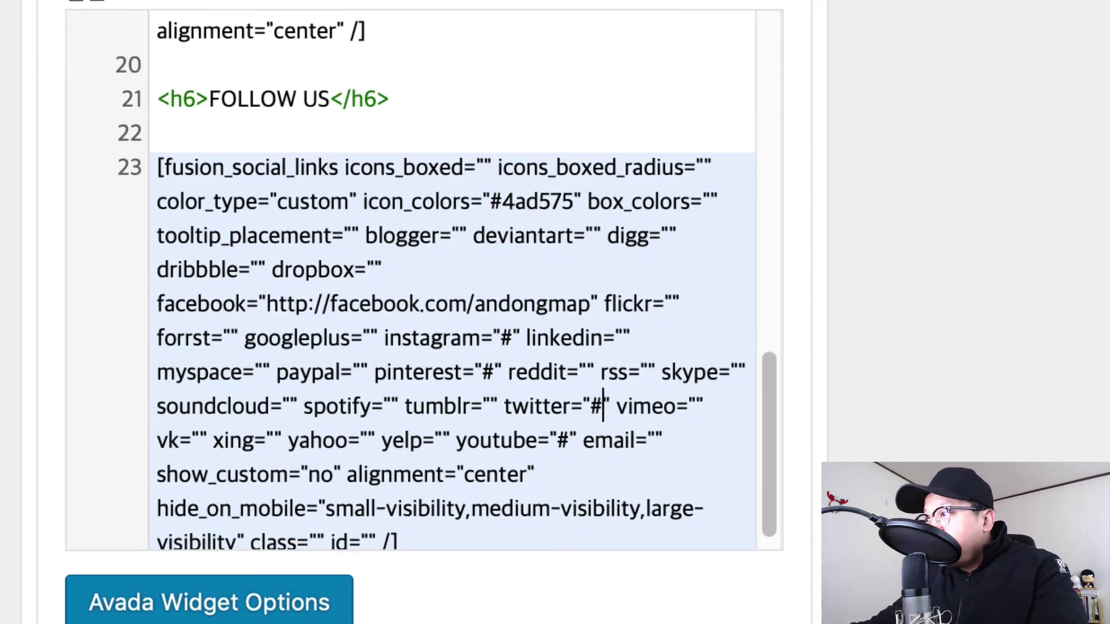
key(BackSpace)
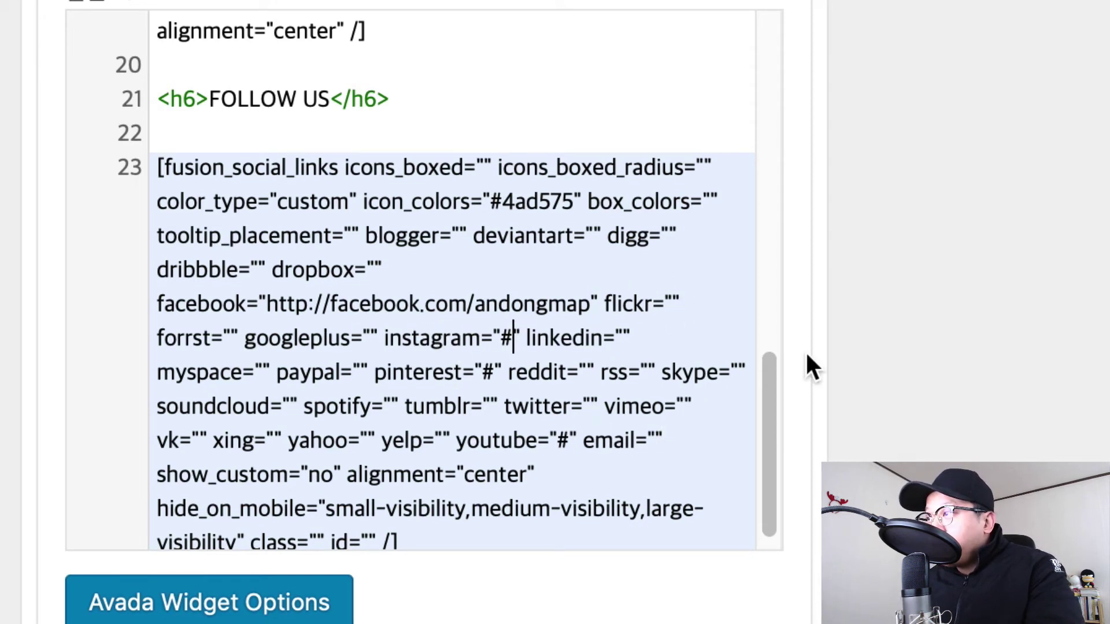
key(BackSpace)
text(http)
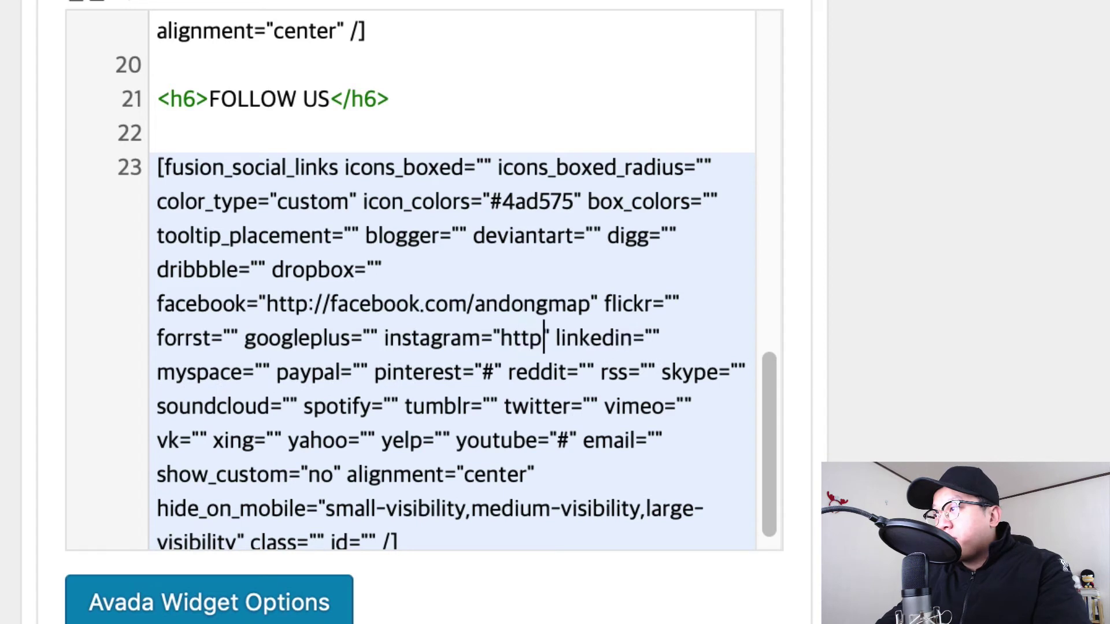
text(://instagr)
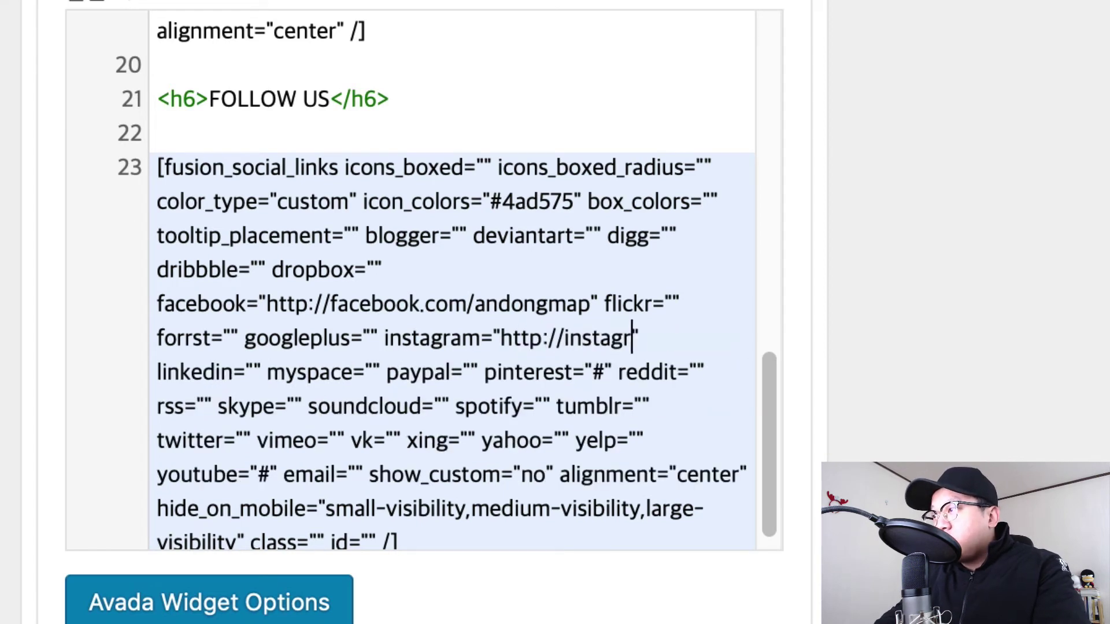
text(am.com/andongmap)
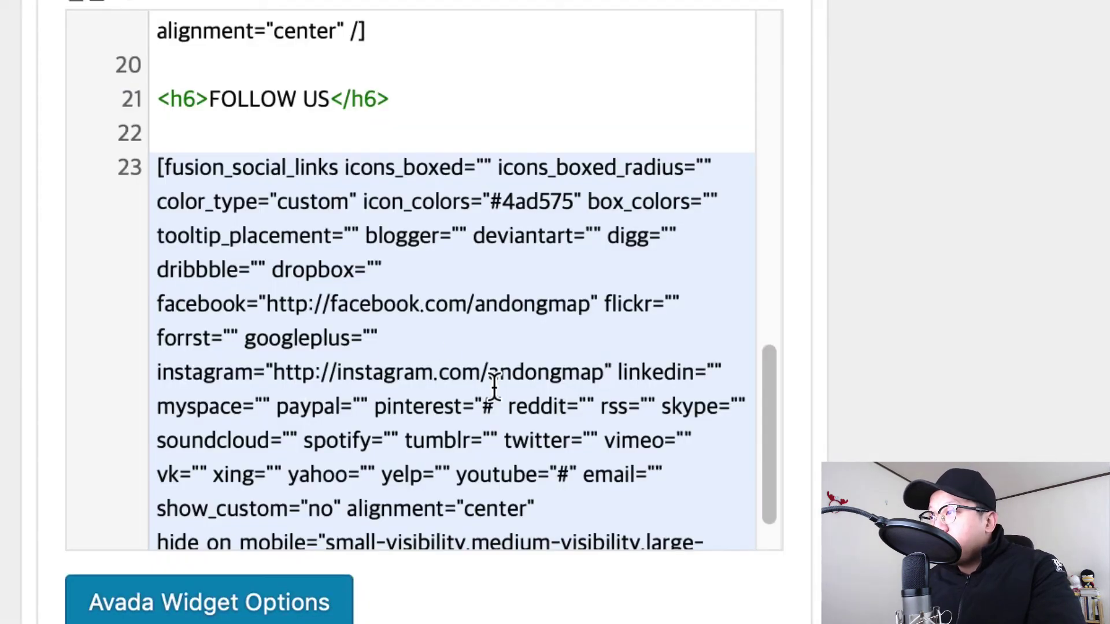
scroll(495, 388, down, 2)
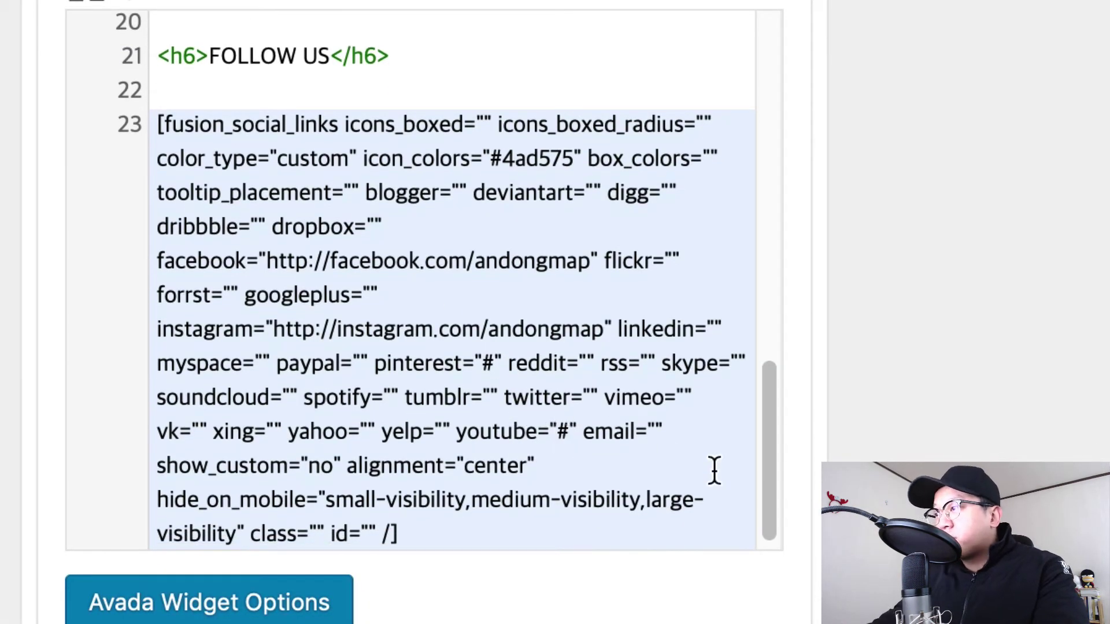
key(shift+Left)
text(http://yout)
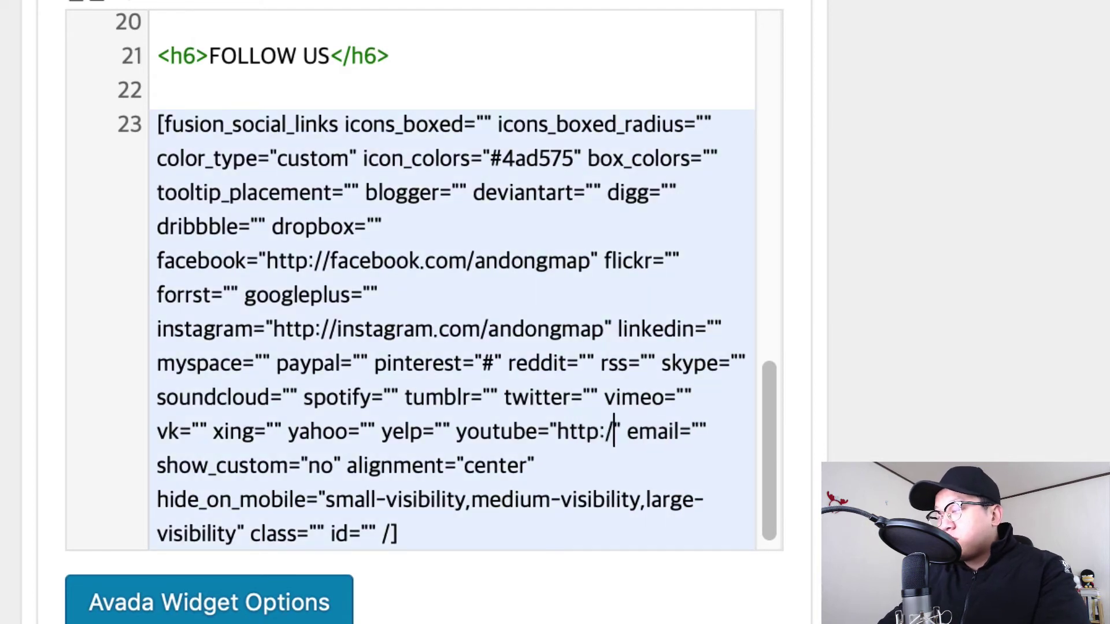
text(ube.com)
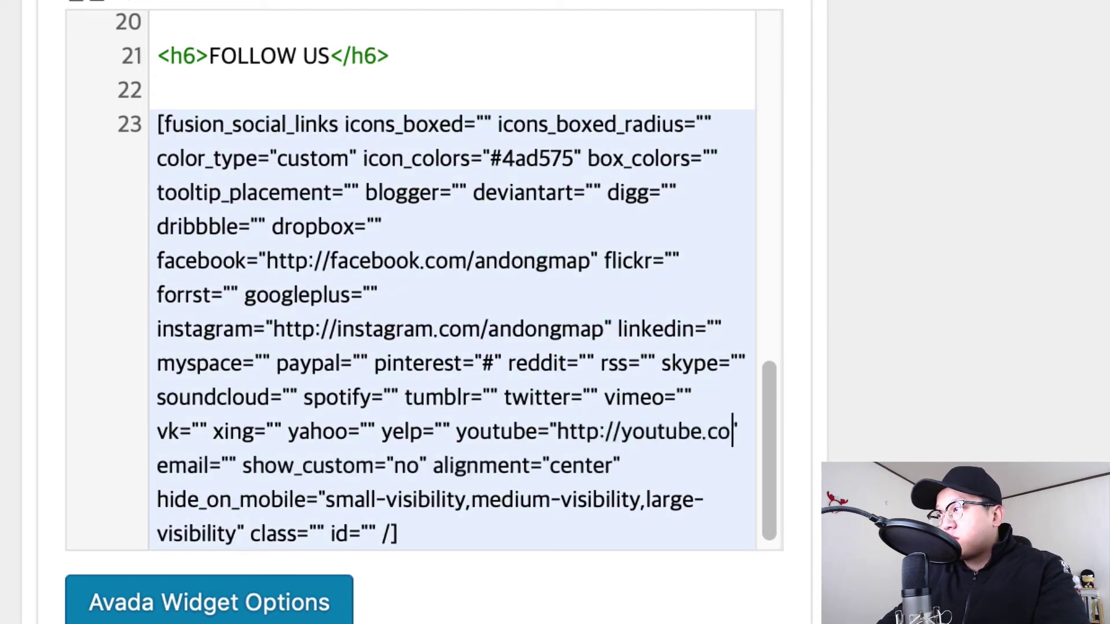
text(/)
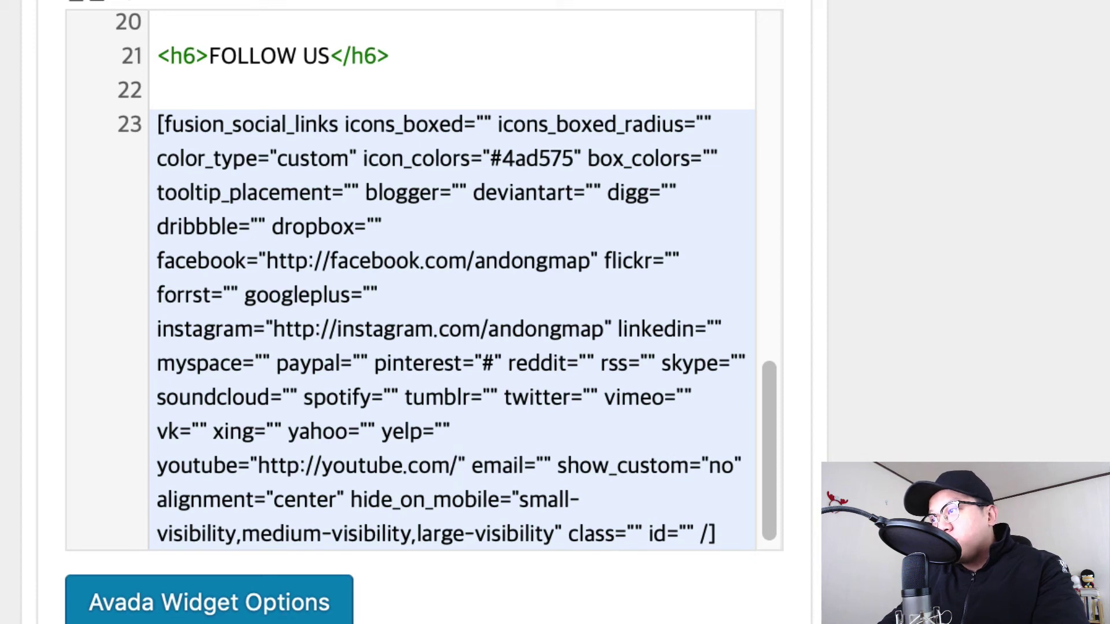
text(andongmap)
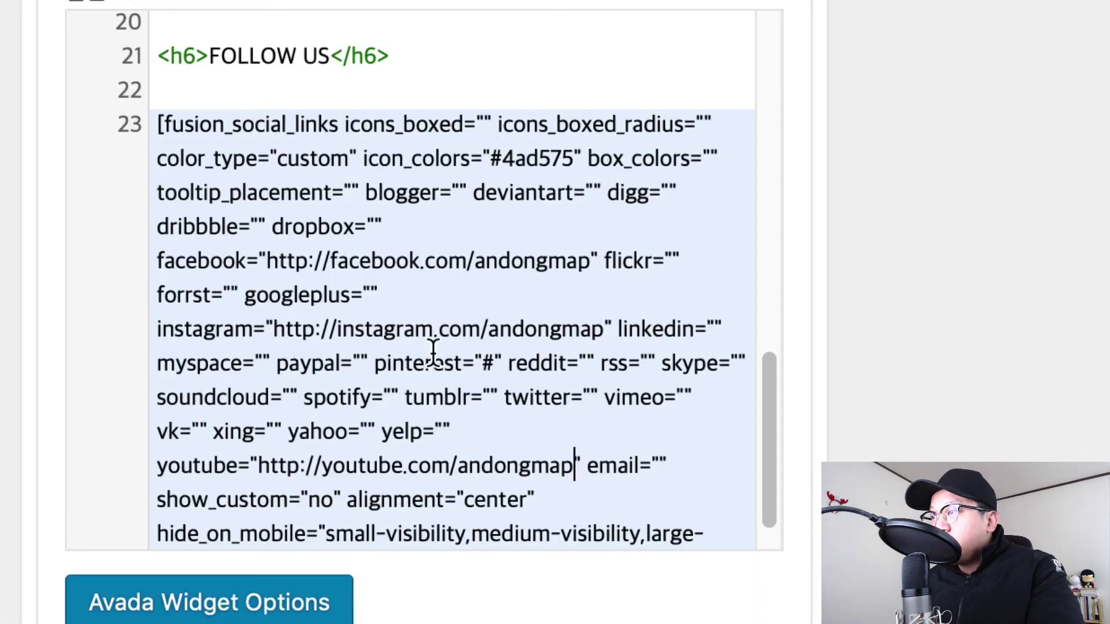
scroll(512, 416, down, 1)
scroll(512, 416, down, 2)
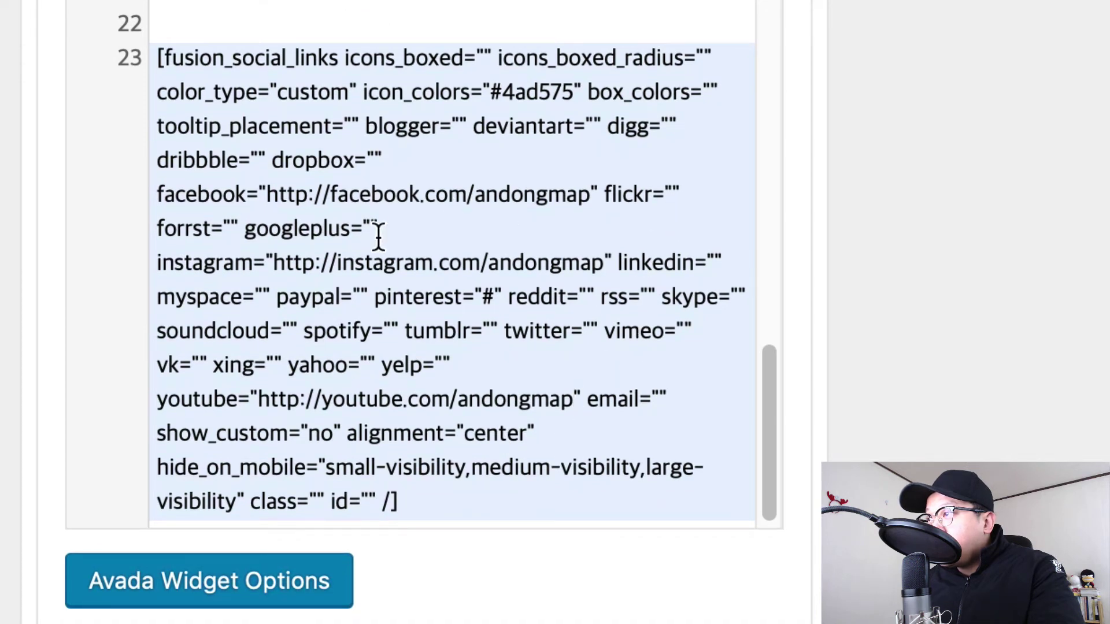
click(498, 296)
key(BackSpace)
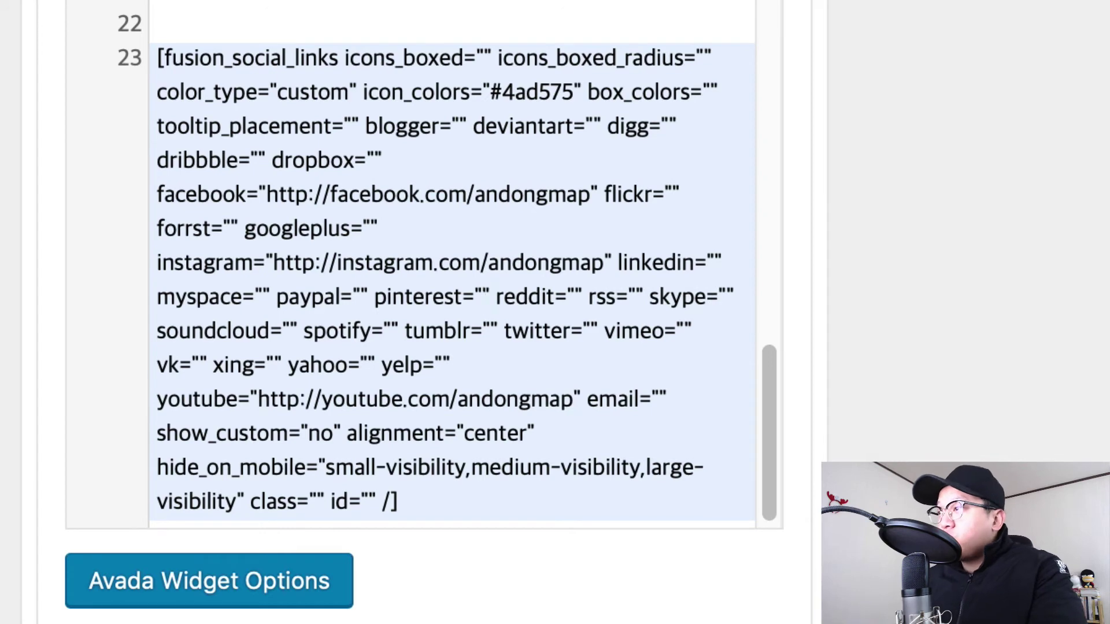
scroll(486, 375, down, 3)
click(746, 526)
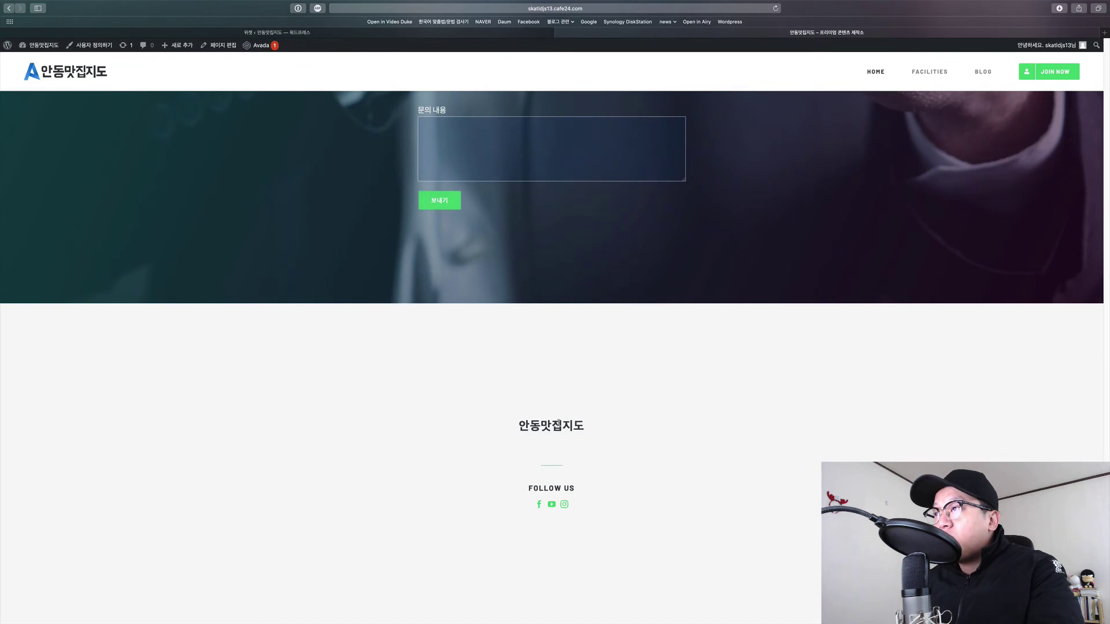
Check the live footer's title and its Facebook, YouTube and Instagram icons.
triple_click(559, 422)
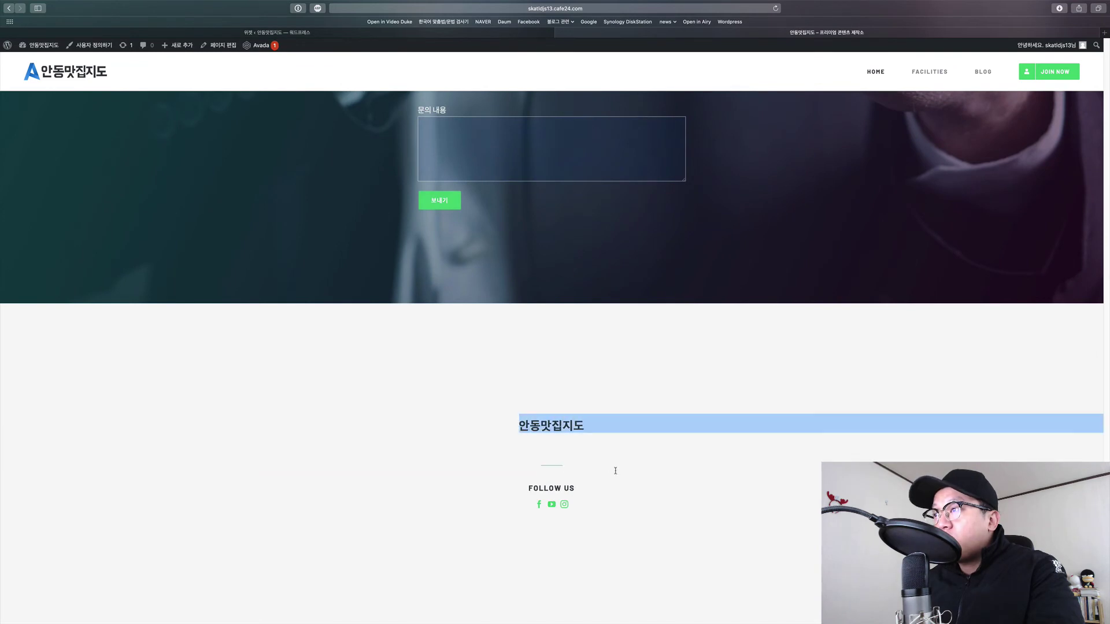
click(630, 477)
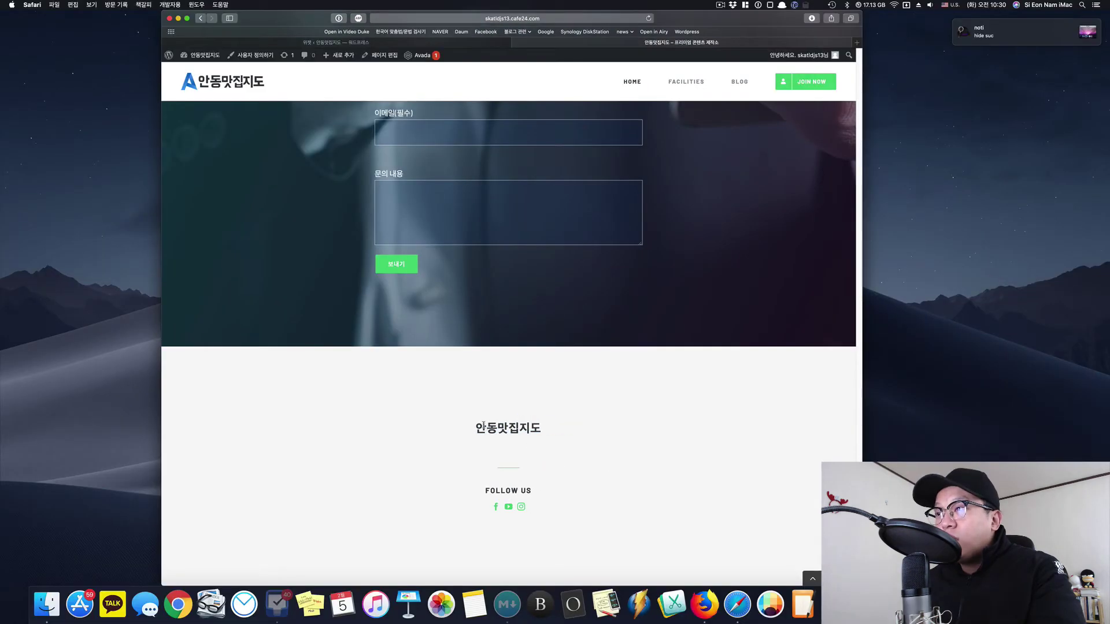
triple_click(483, 424)
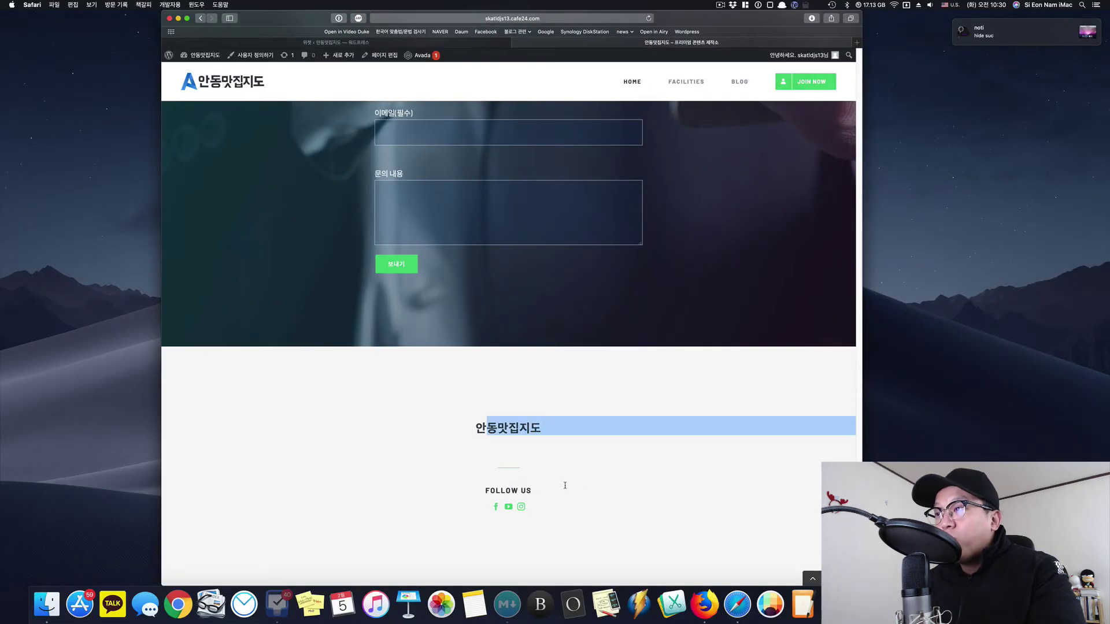
click(792, 449)
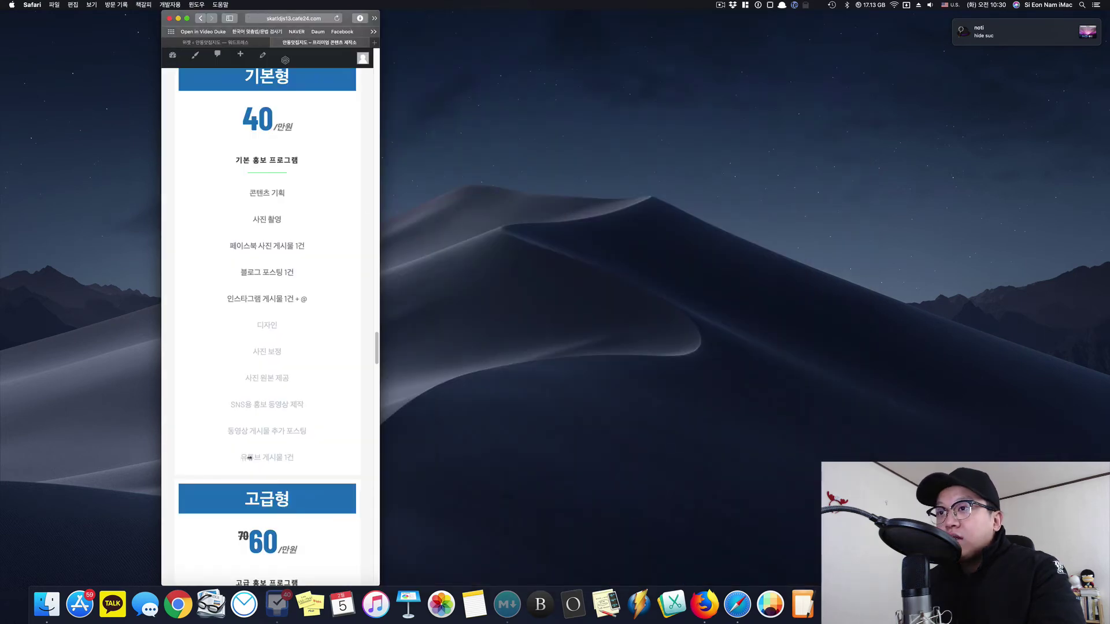
scroll(282, 460, down, 15)
scroll(282, 460, down, 15)
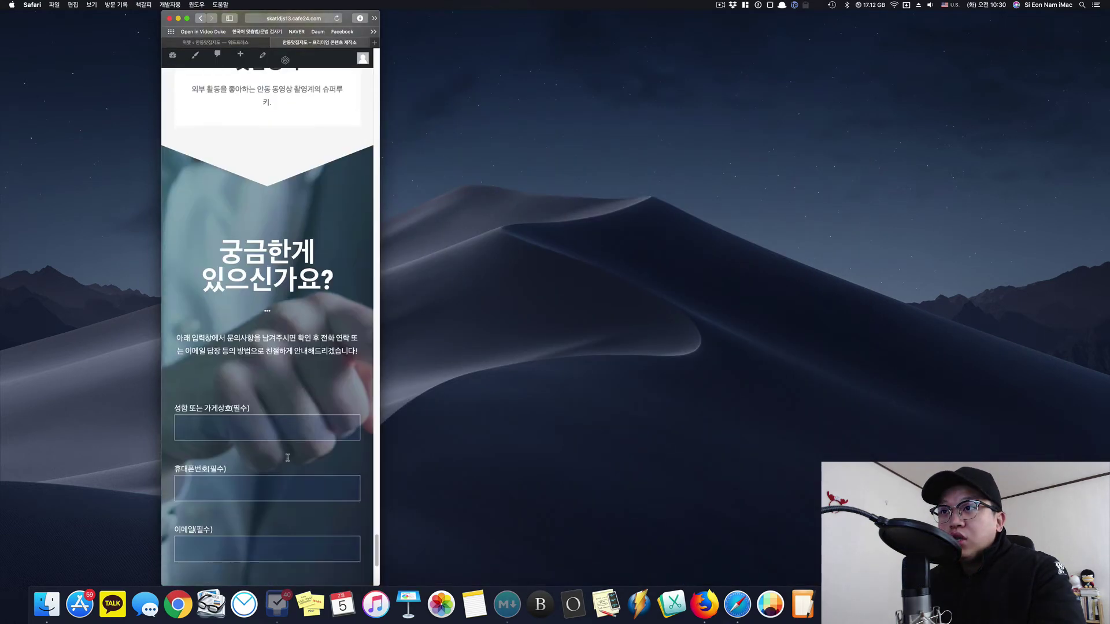
drag(293, 463, 310, 546)
click(305, 542)
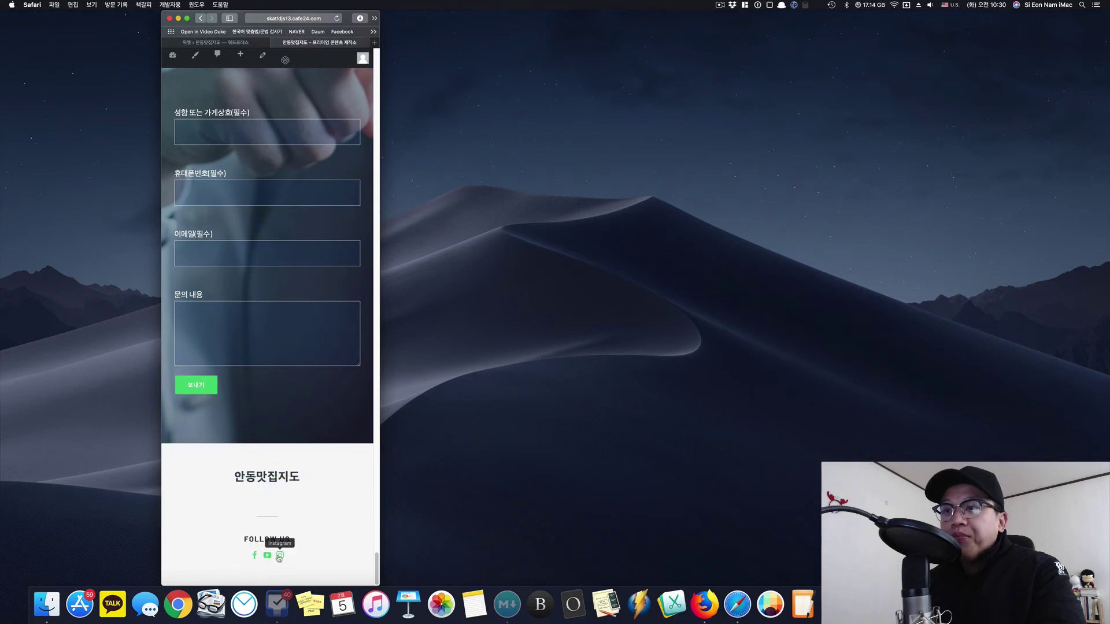
Verify the Instagram icon opens the andongmap profile, then restore a full-screen desktop window.
click(280, 556)
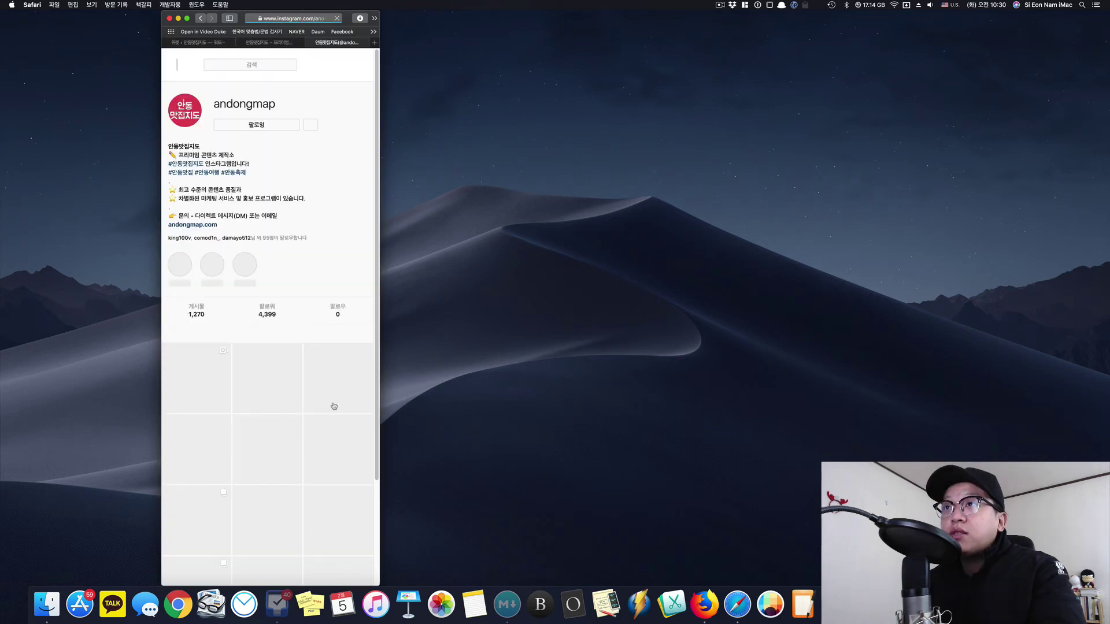
key(super+w)
drag(380, 383, 925, 383)
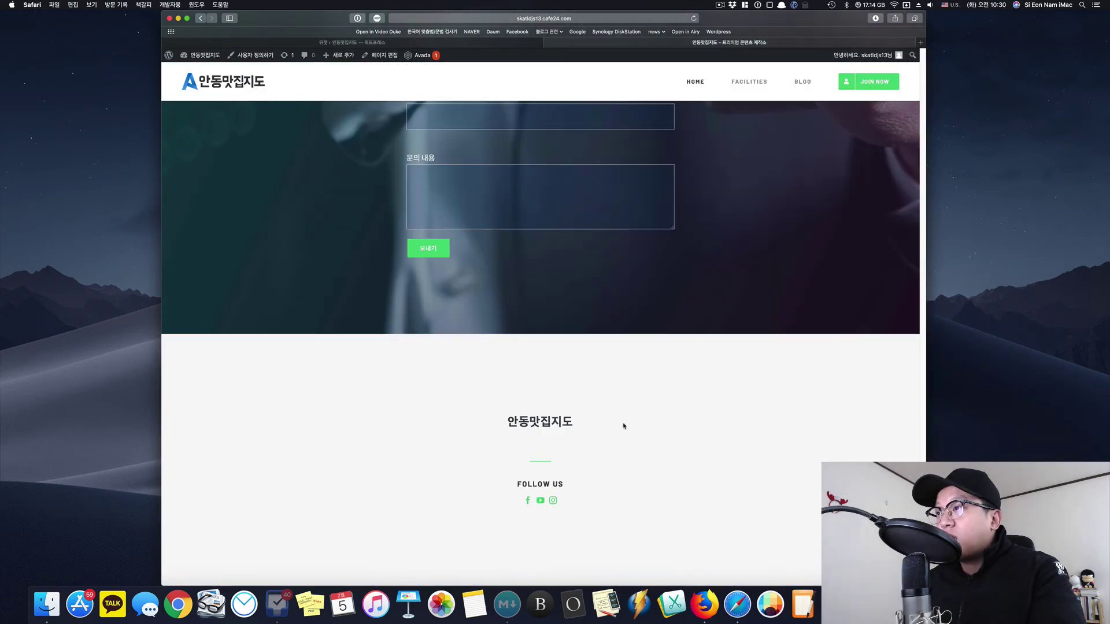
scroll(624, 428, up, 20)
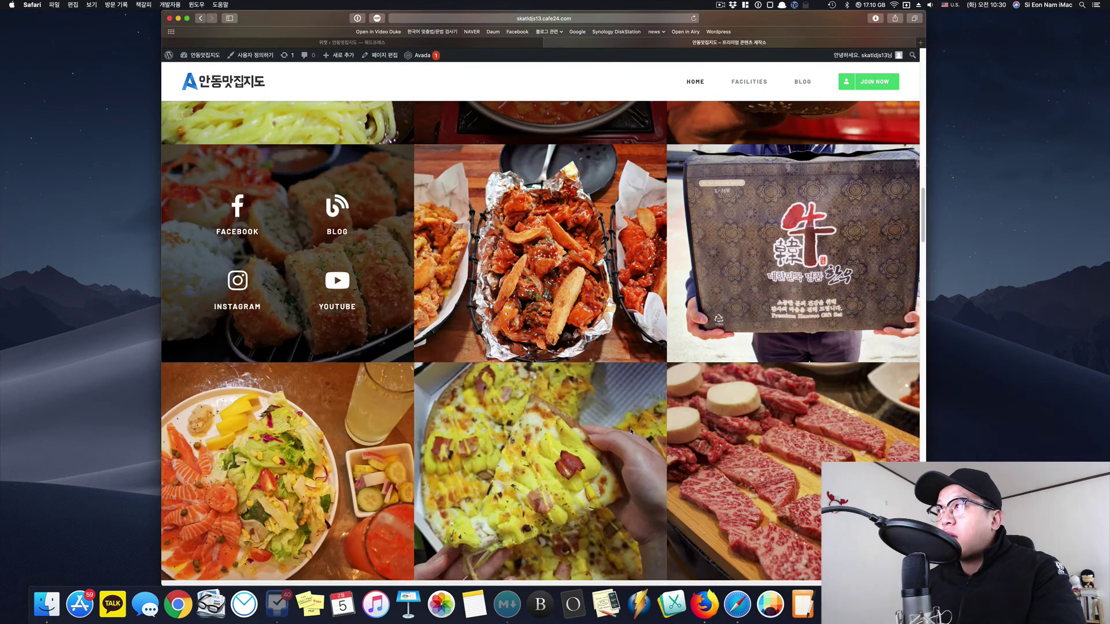
scroll(624, 433, up, 10)
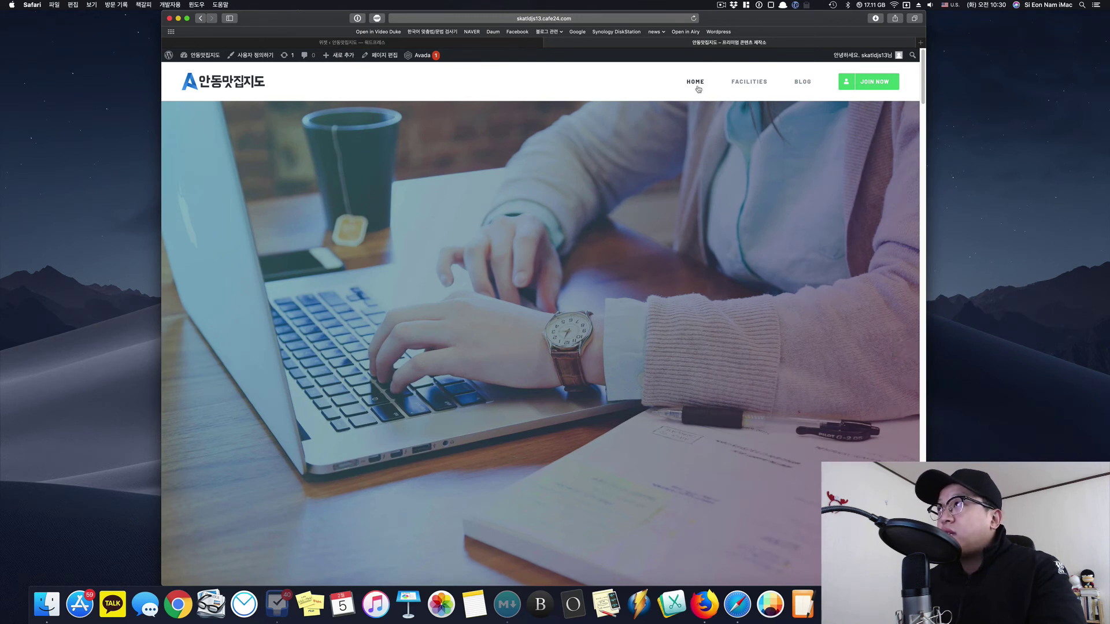
click(186, 19)
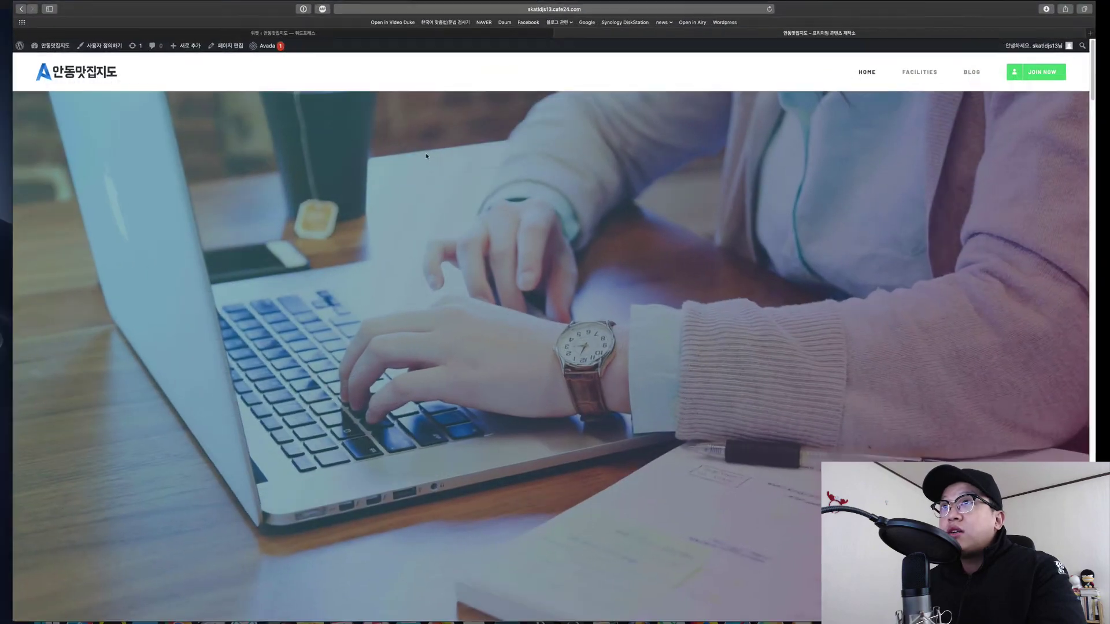
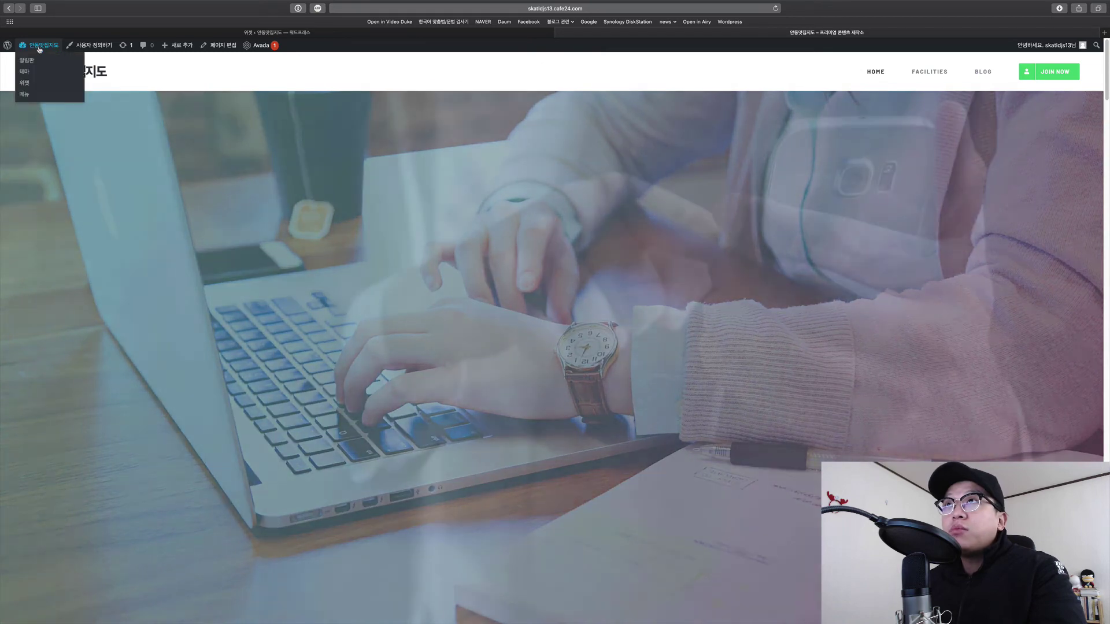
From the admin dashboard's Pages list, trash the draft page '123', leaving five pages.
key(ctrl+shift+Tab)
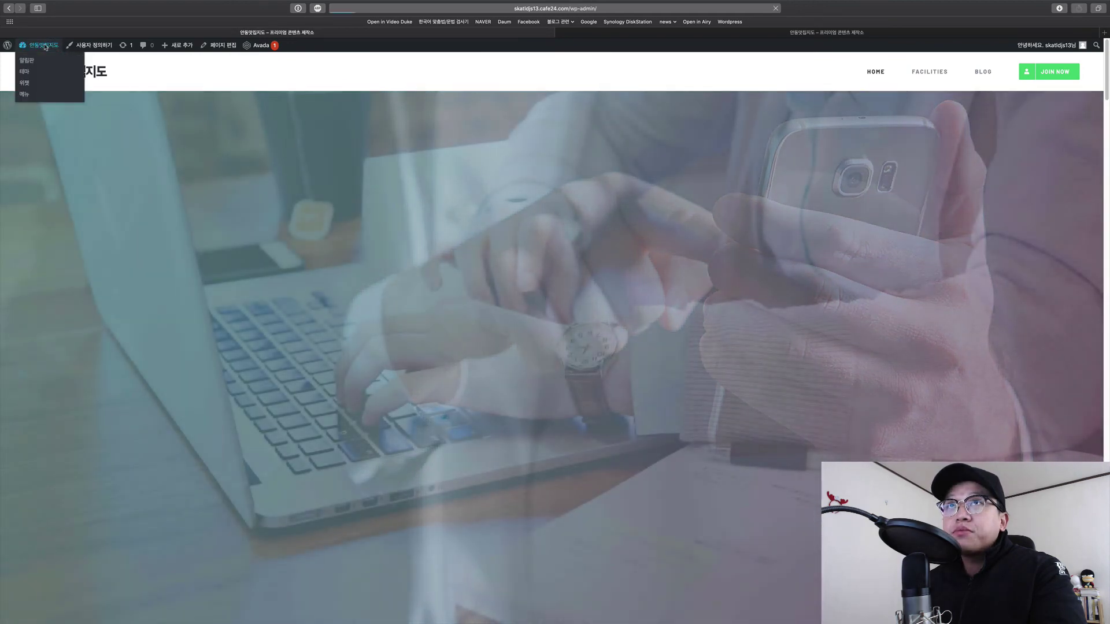
click(45, 46)
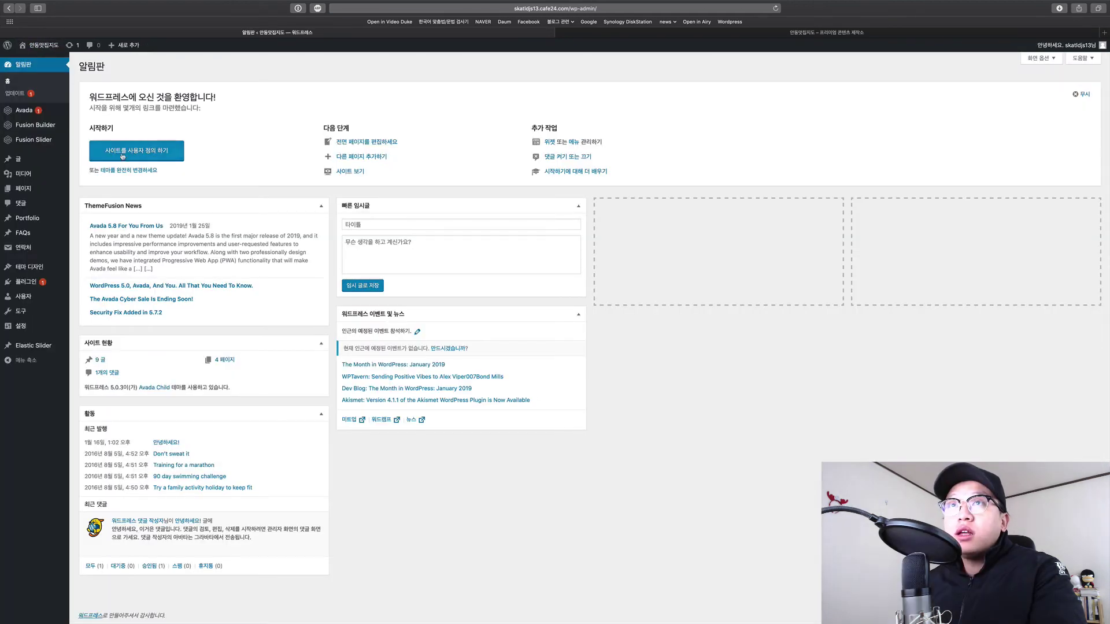
click(31, 191)
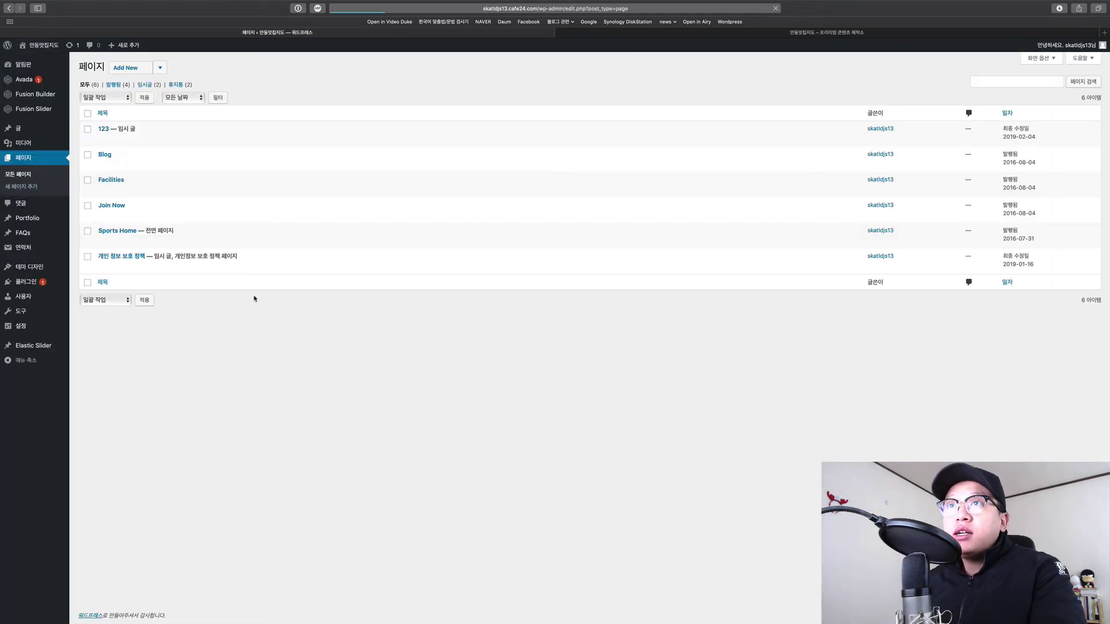
mouse_move(205, 264)
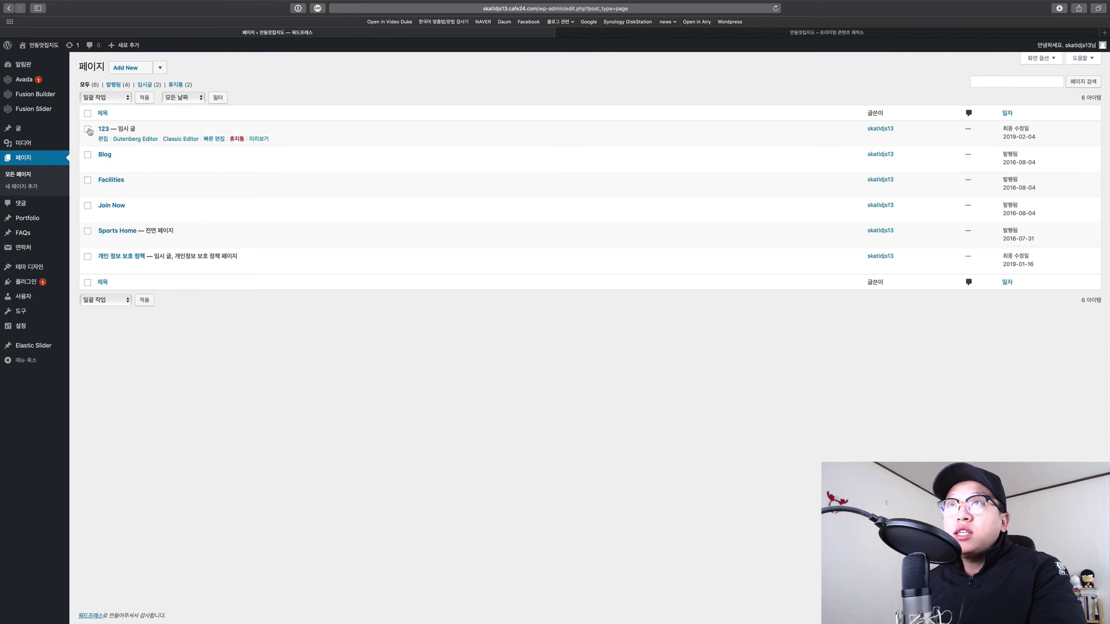
click(239, 139)
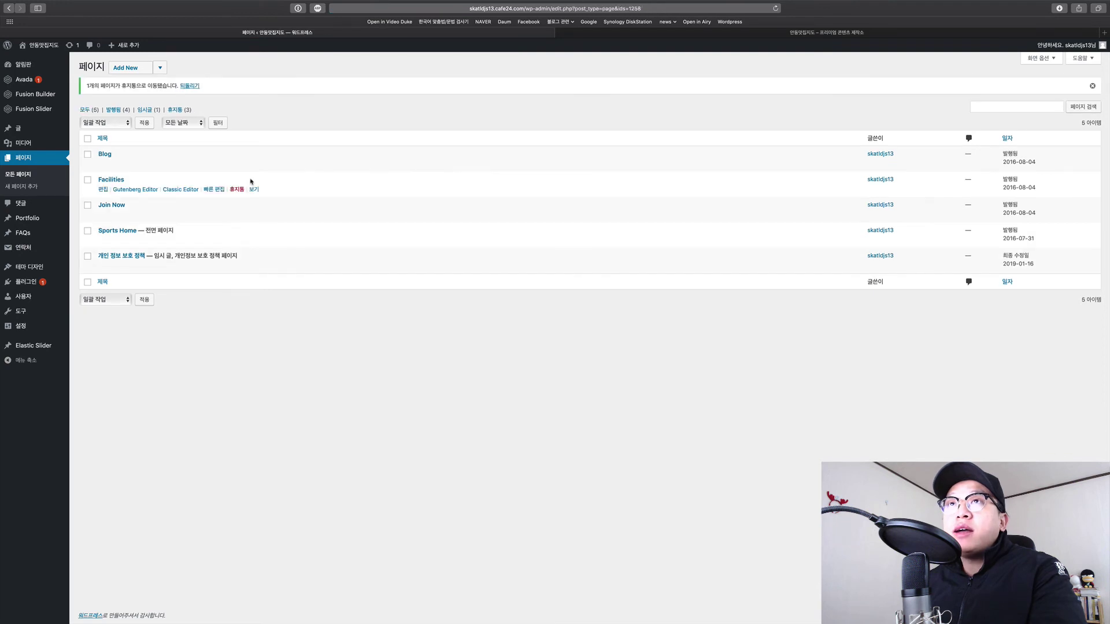
key(ctrl+Tab)
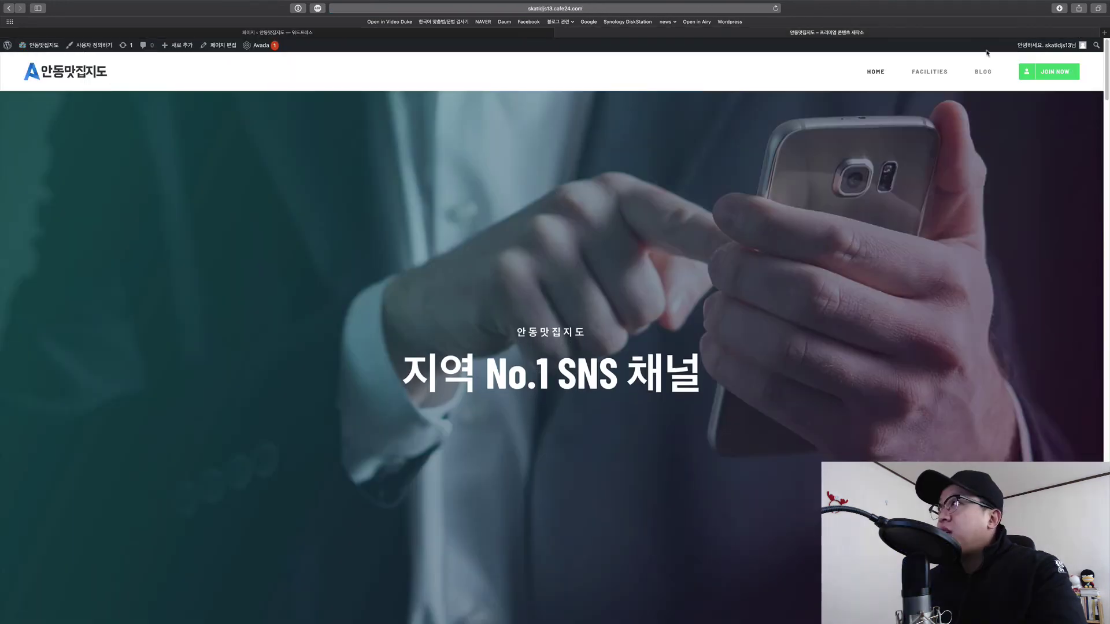
click(937, 73)
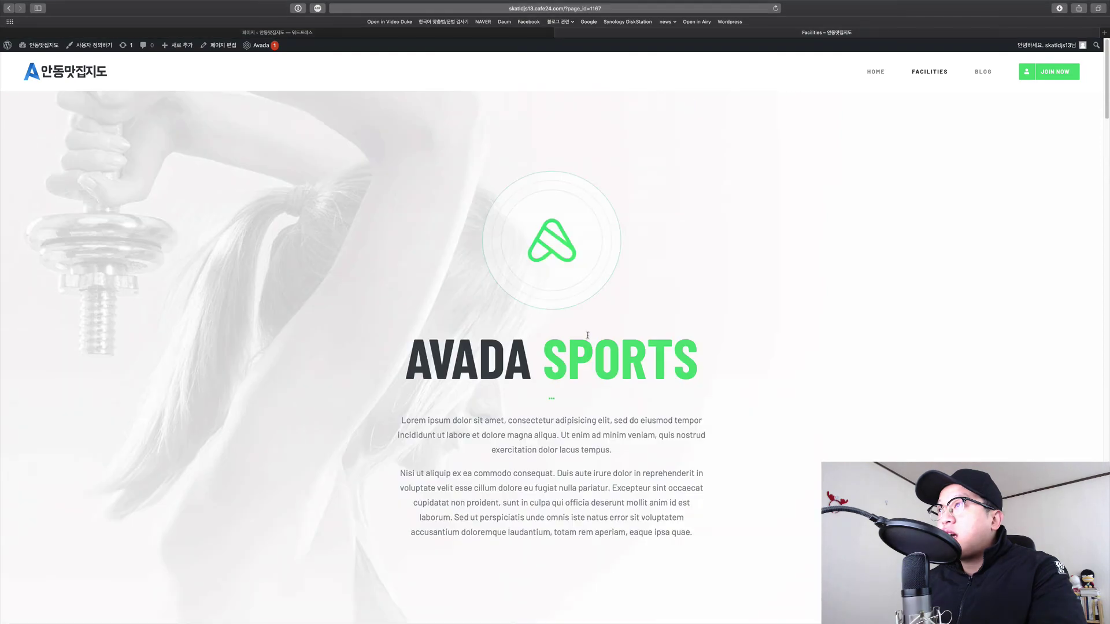
drag(587, 335, 722, 522)
click(723, 522)
scroll(728, 491, down, 10)
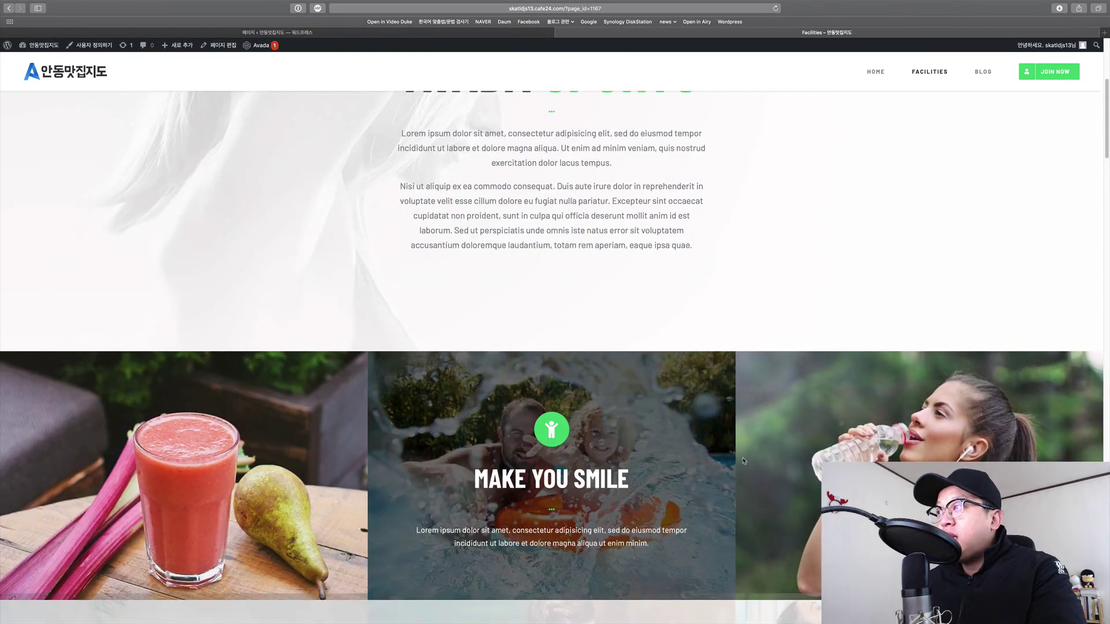
scroll(748, 443, down, 20)
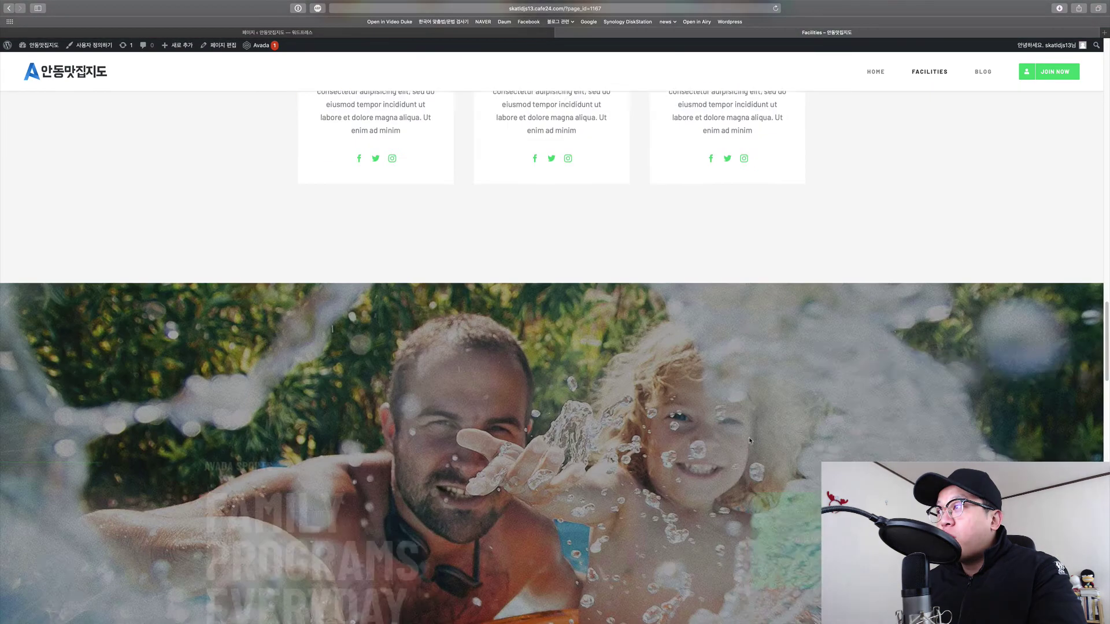
scroll(749, 439, down, 20)
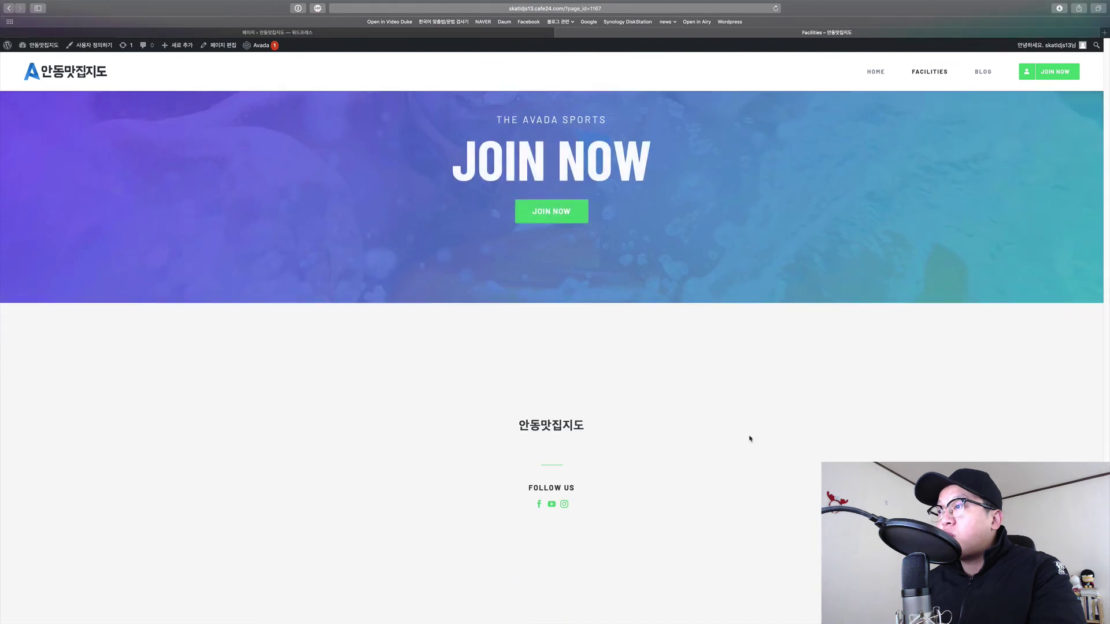
scroll(749, 439, up, 5)
key(super+w)
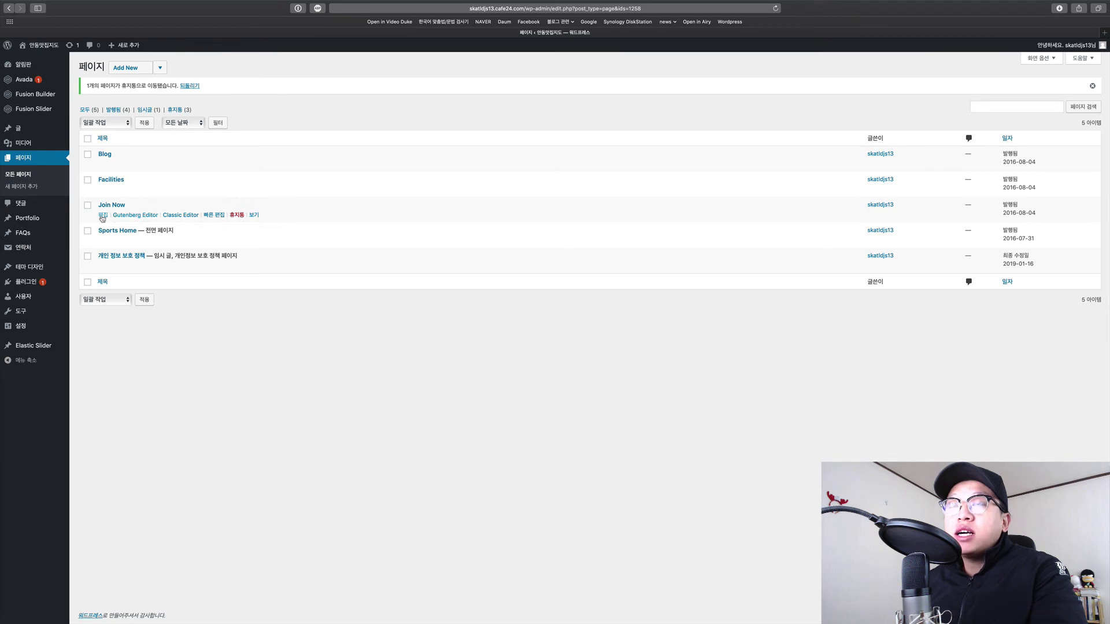
Save the Join Now page's Fusion Builder layout as the template '2019 join now backup'.
click(102, 216)
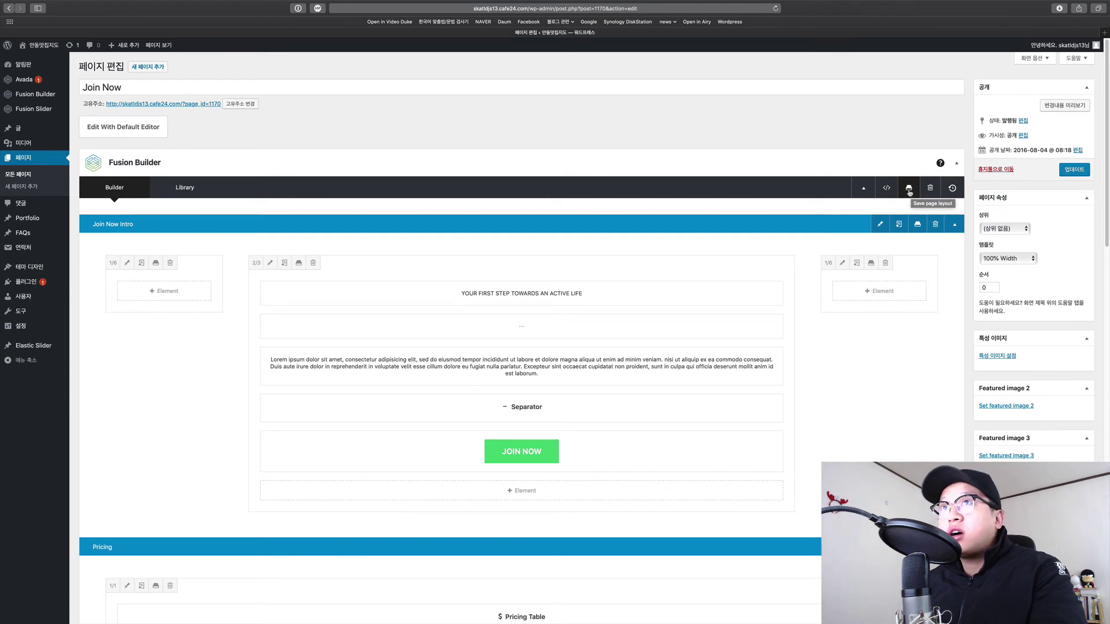
click(909, 192)
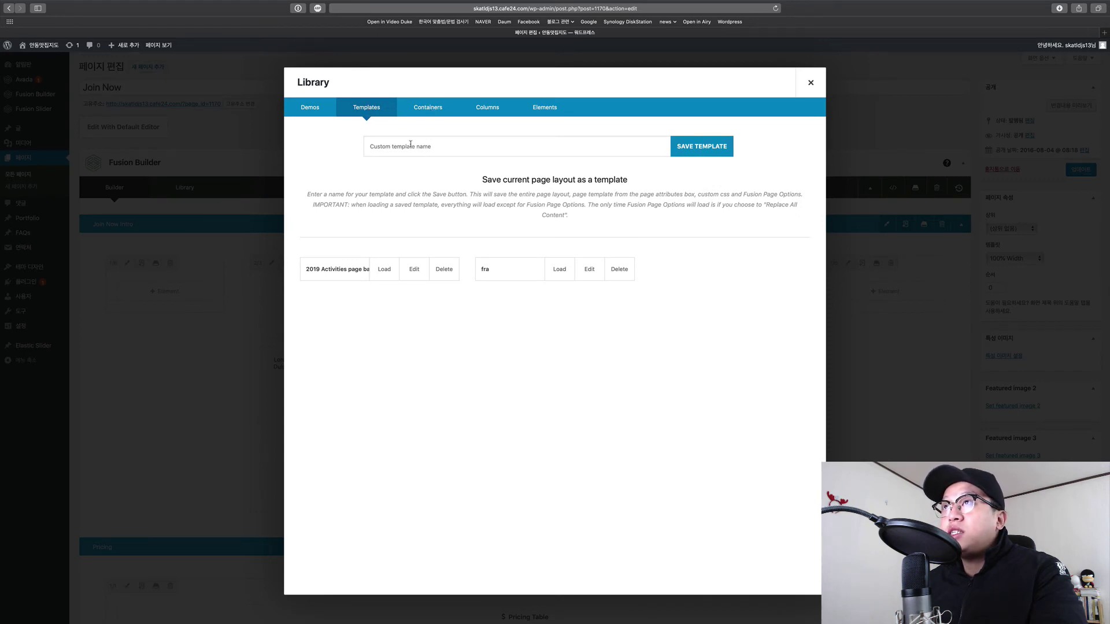
click(429, 148)
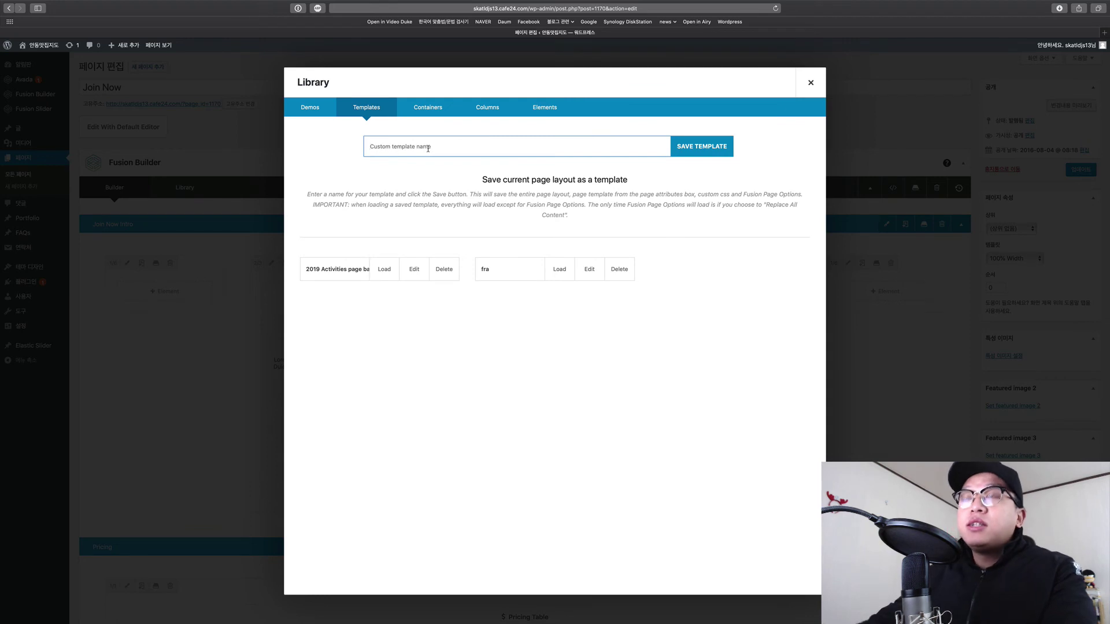
text(2019 join now backup)
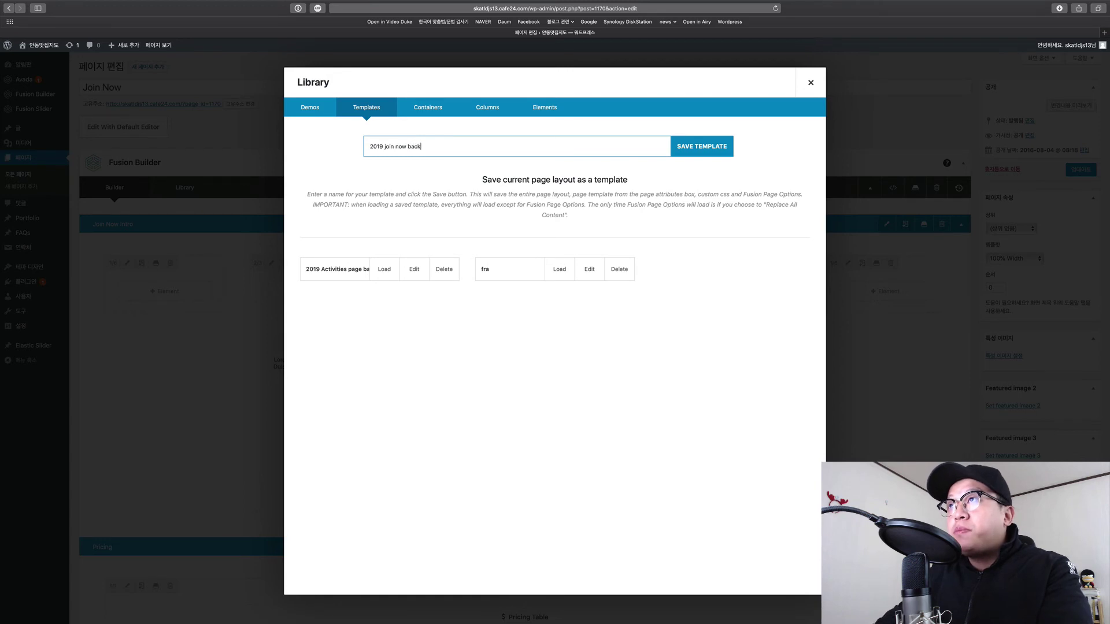
click(701, 148)
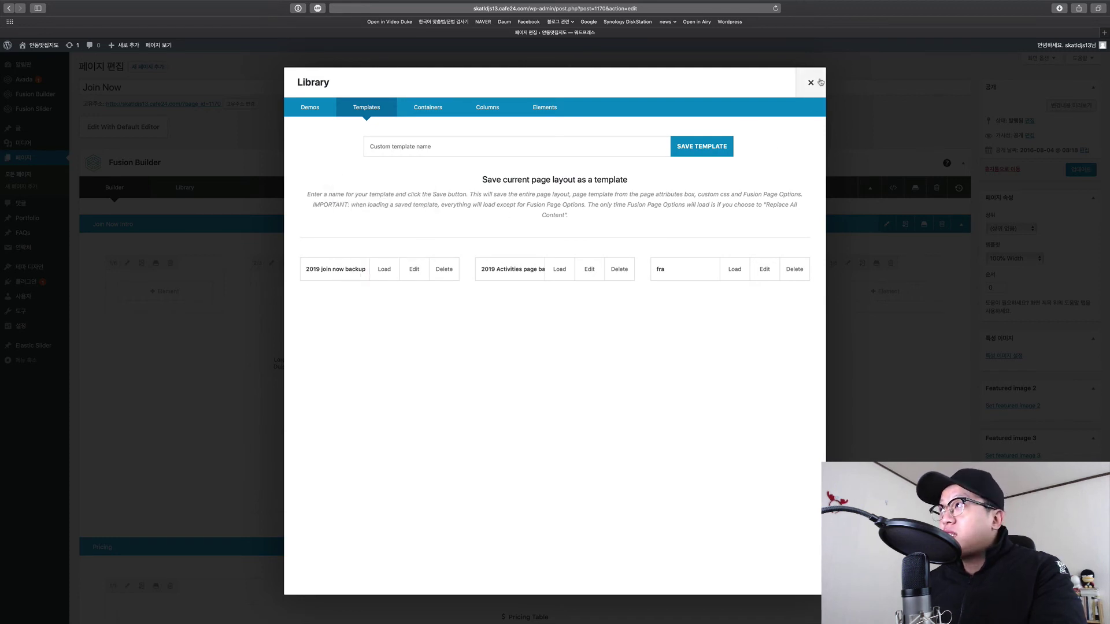
click(812, 84)
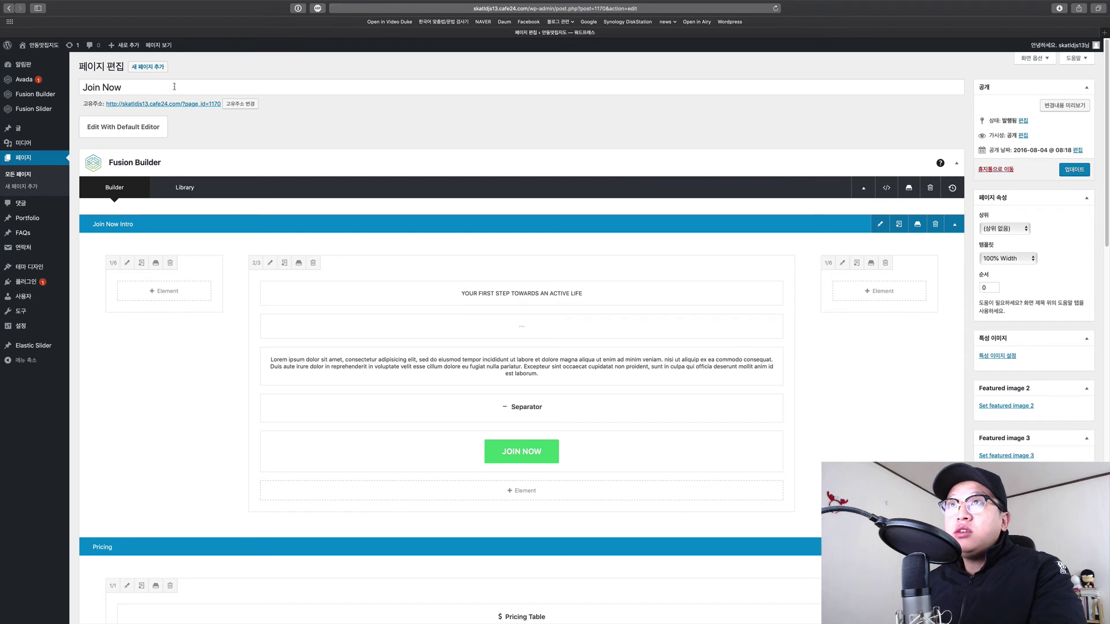
Trash the Join Now page from its editor, then view the live site's home page.
click(997, 170)
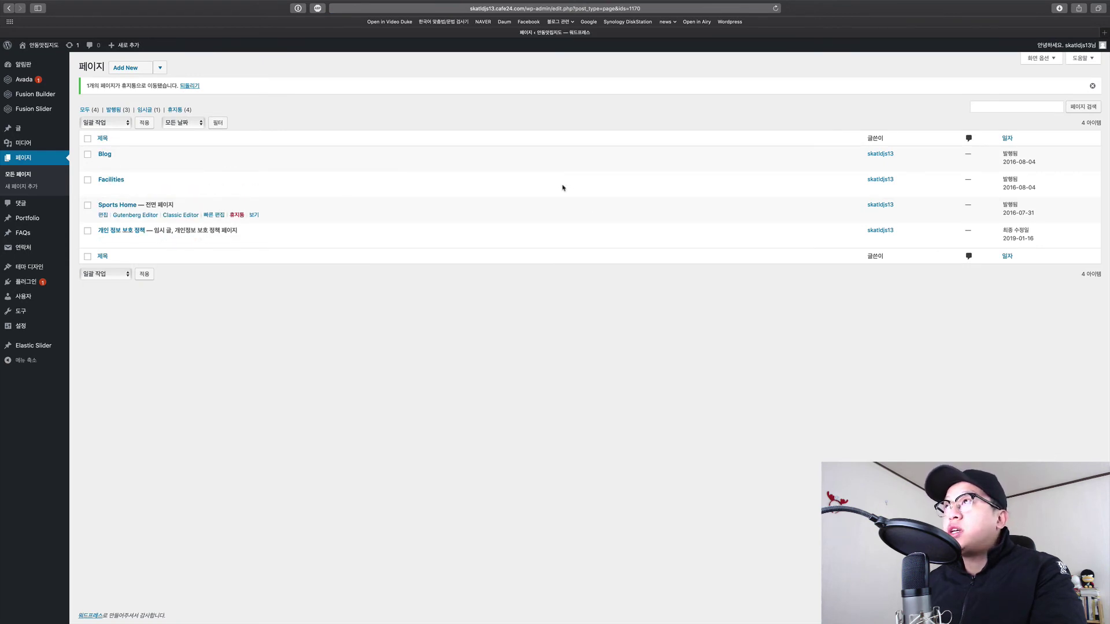
click(40, 45)
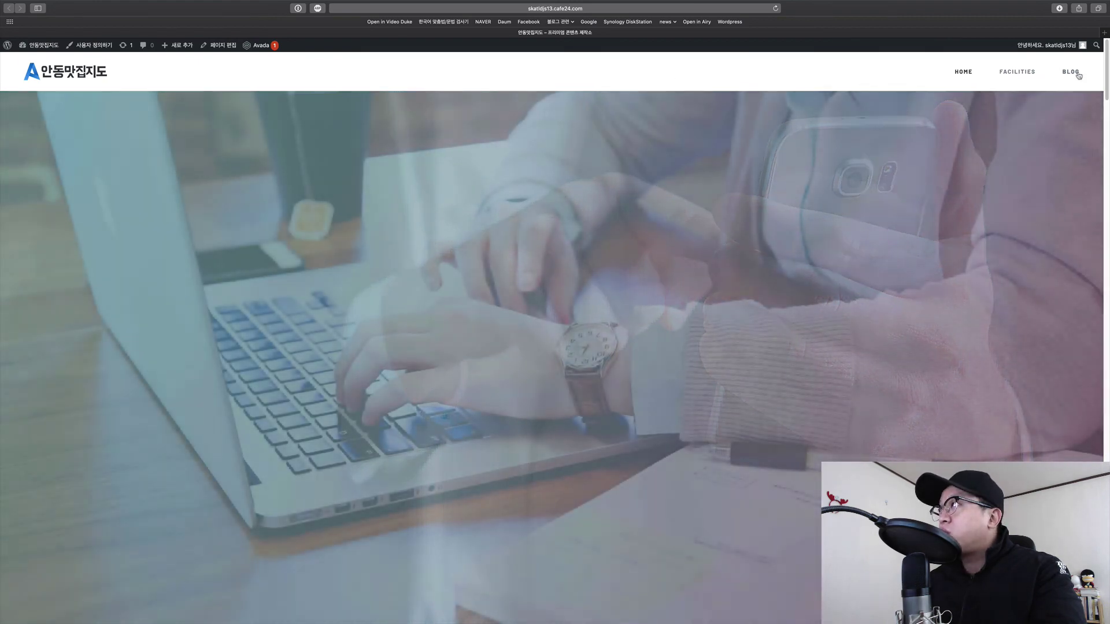
scroll(888, 135, down, 20)
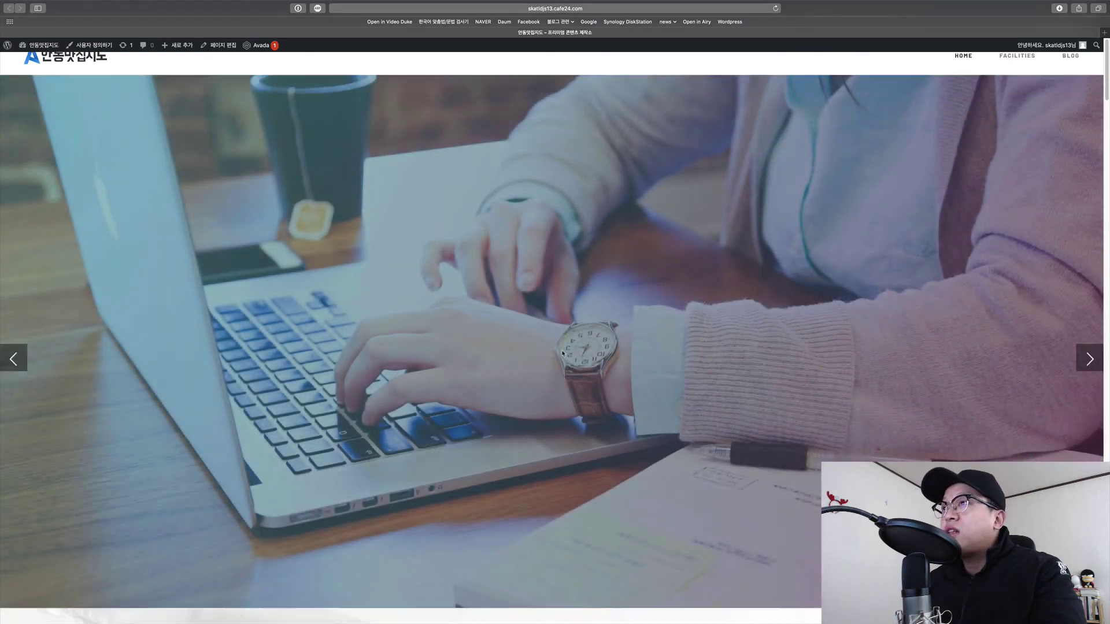
scroll(581, 362, down, 20)
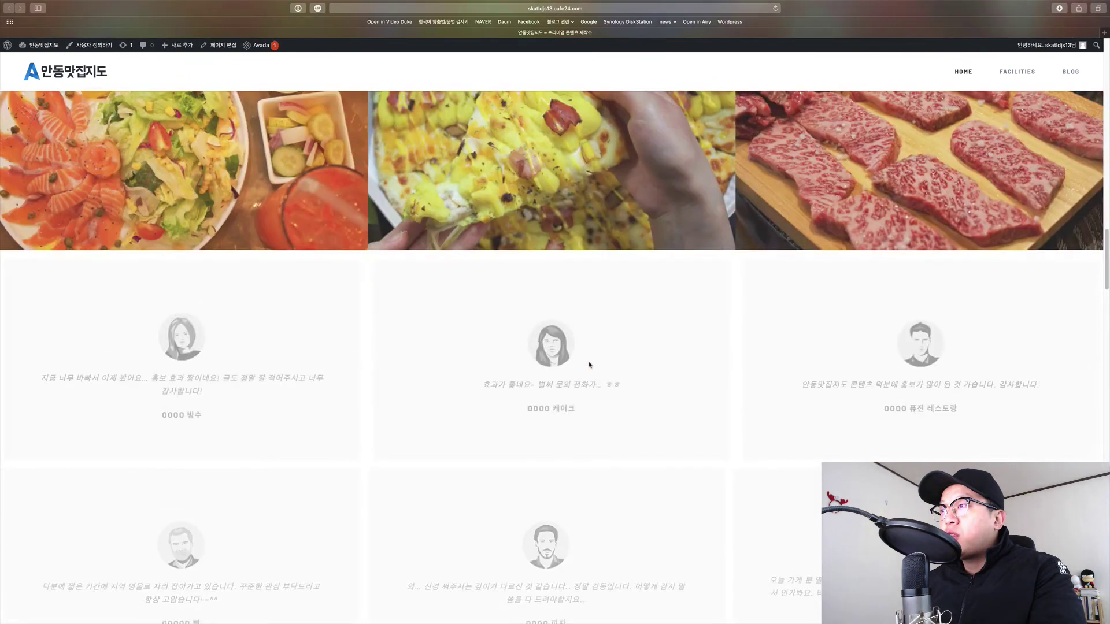
scroll(599, 366, down, 20)
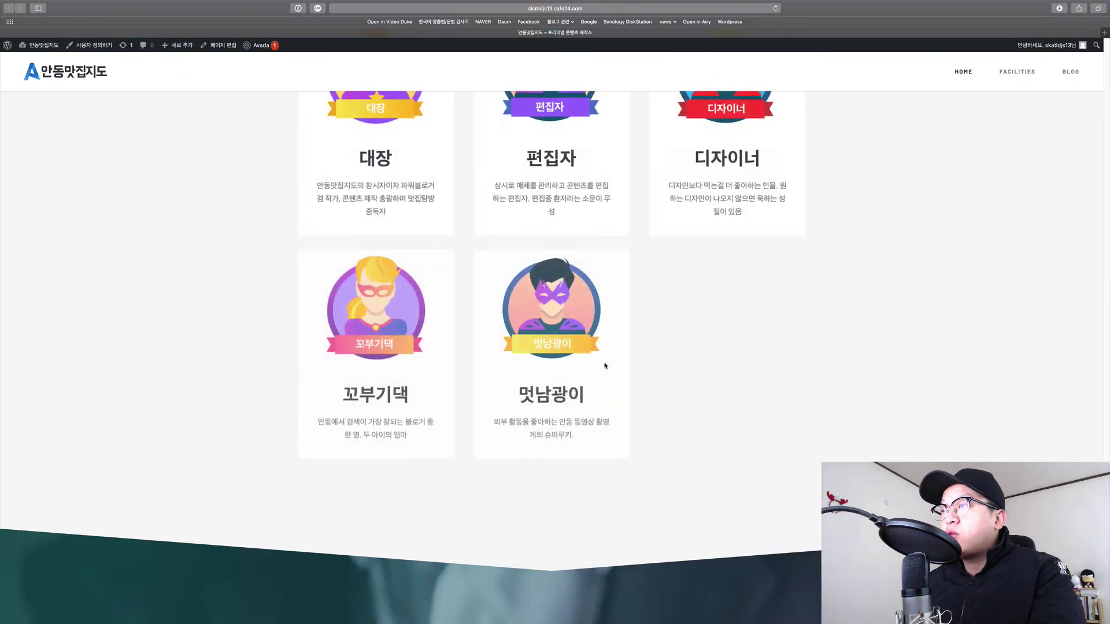
scroll(613, 367, up, 12)
scroll(613, 367, up, 20)
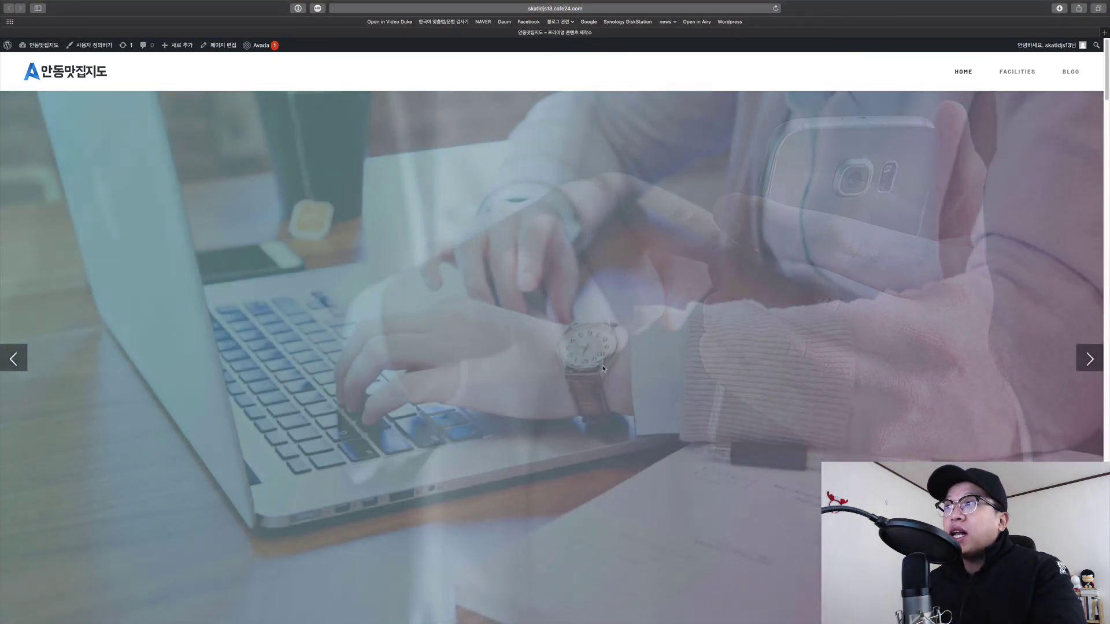
scroll(602, 368, down, 8)
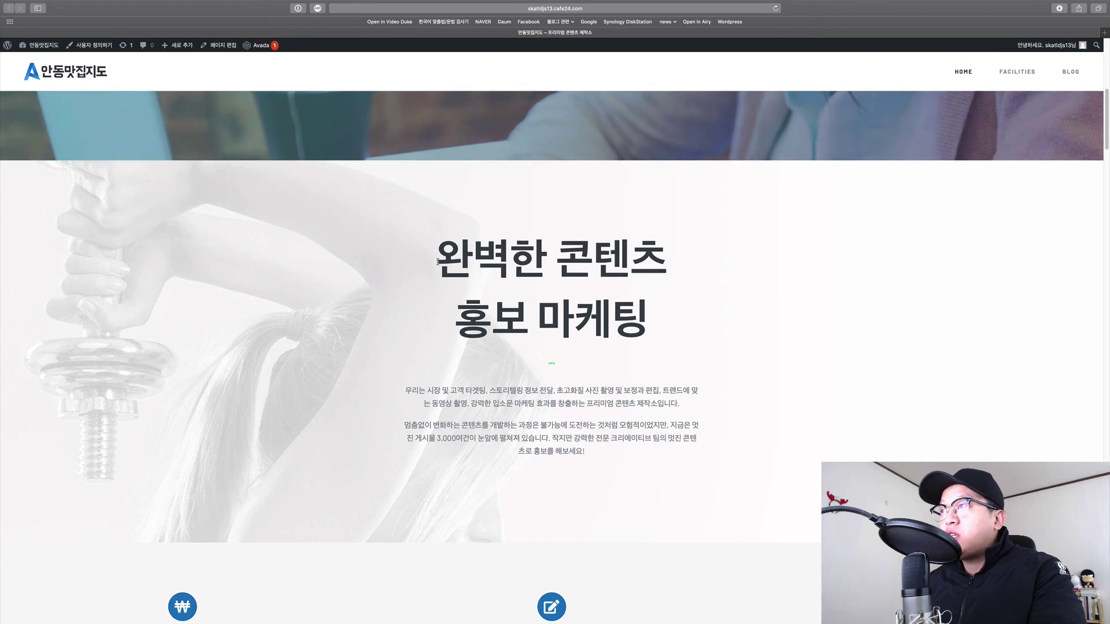
scroll(493, 335, up, 8)
scroll(628, 418, down, 20)
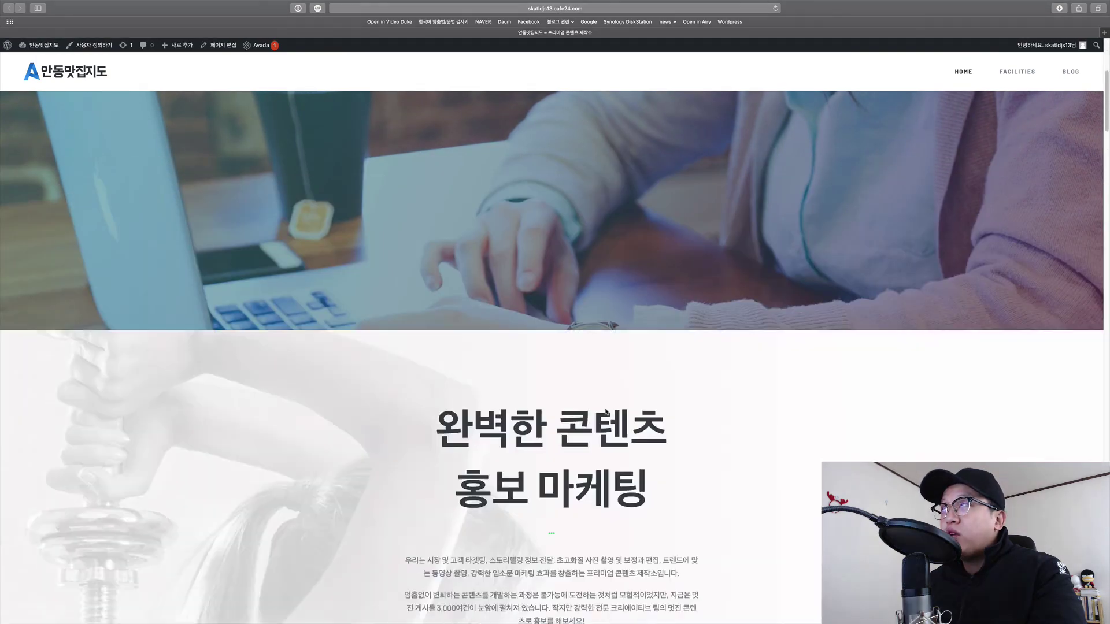
scroll(627, 418, down, 20)
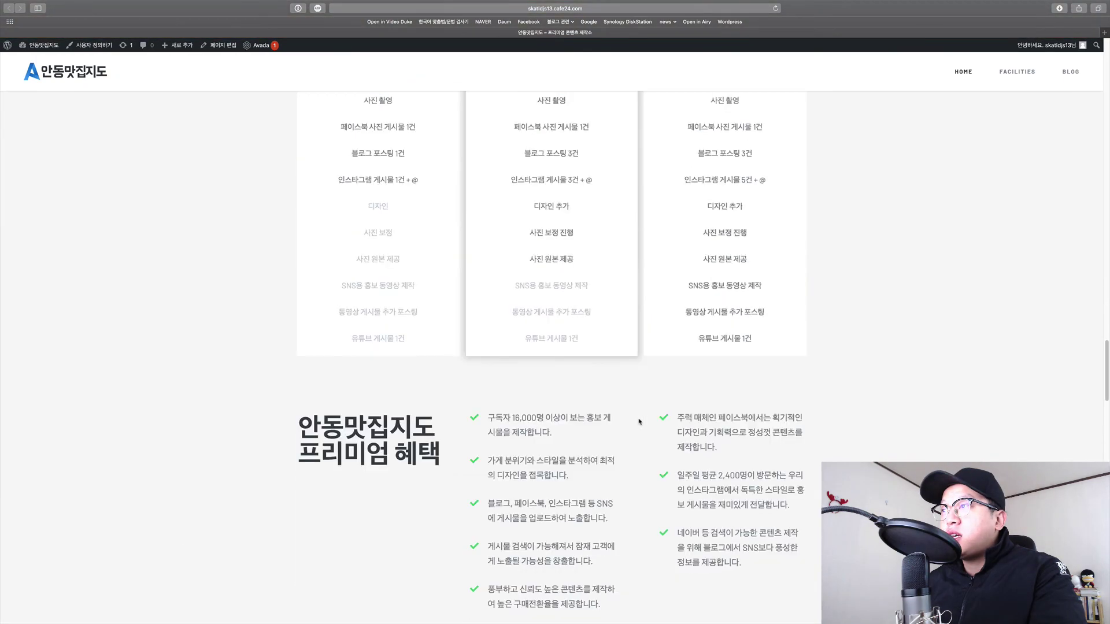
scroll(636, 419, down, 15)
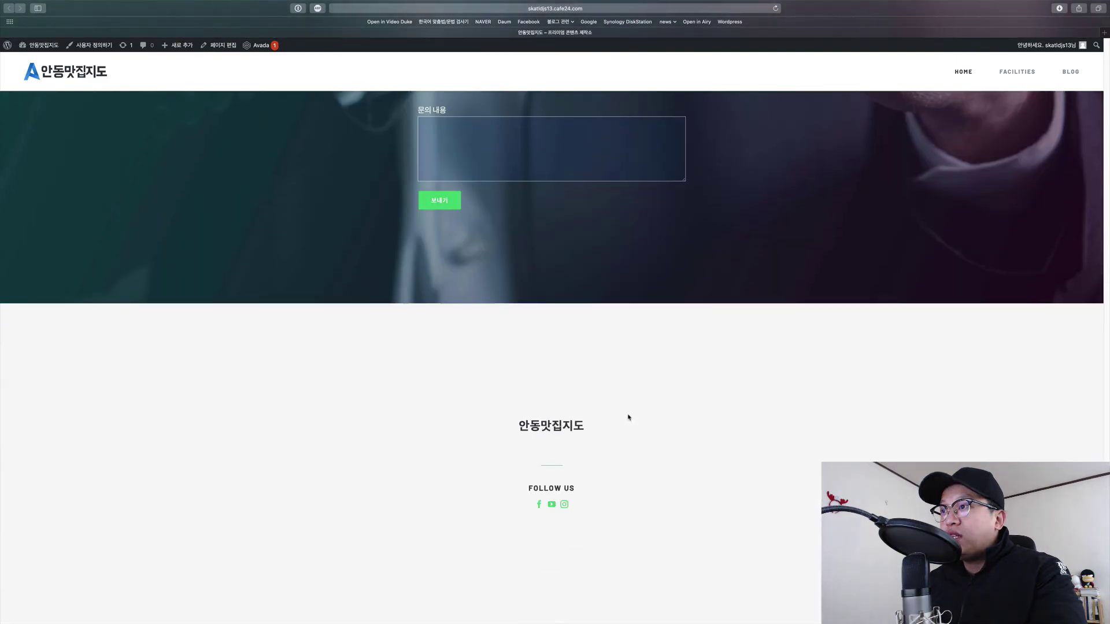
scroll(627, 414, up, 6)
scroll(627, 414, up, 20)
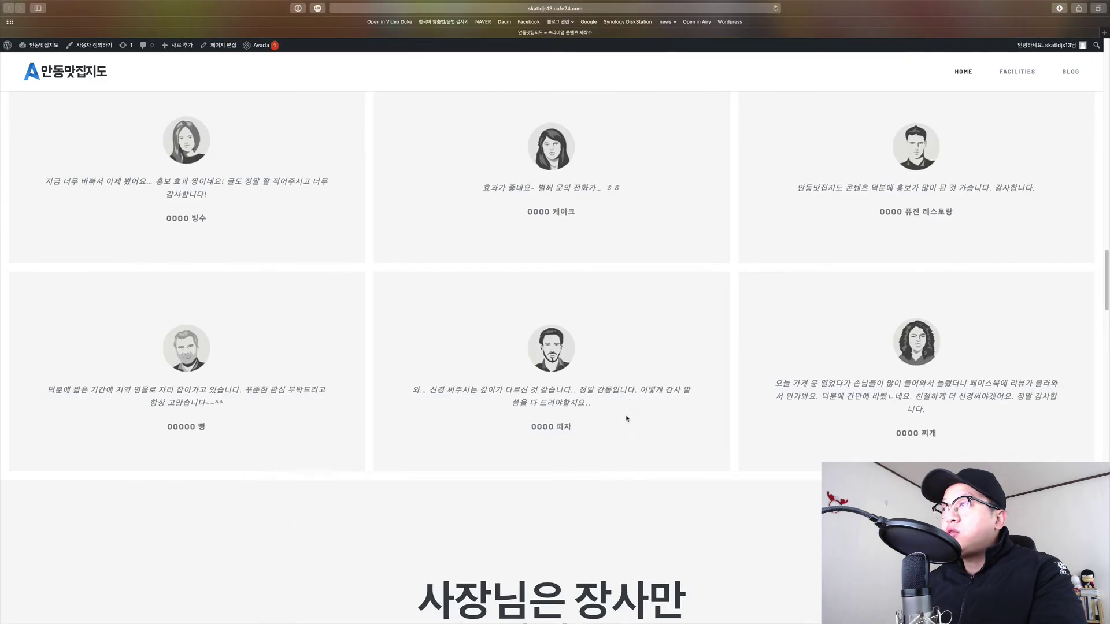
scroll(628, 420, up, 6)
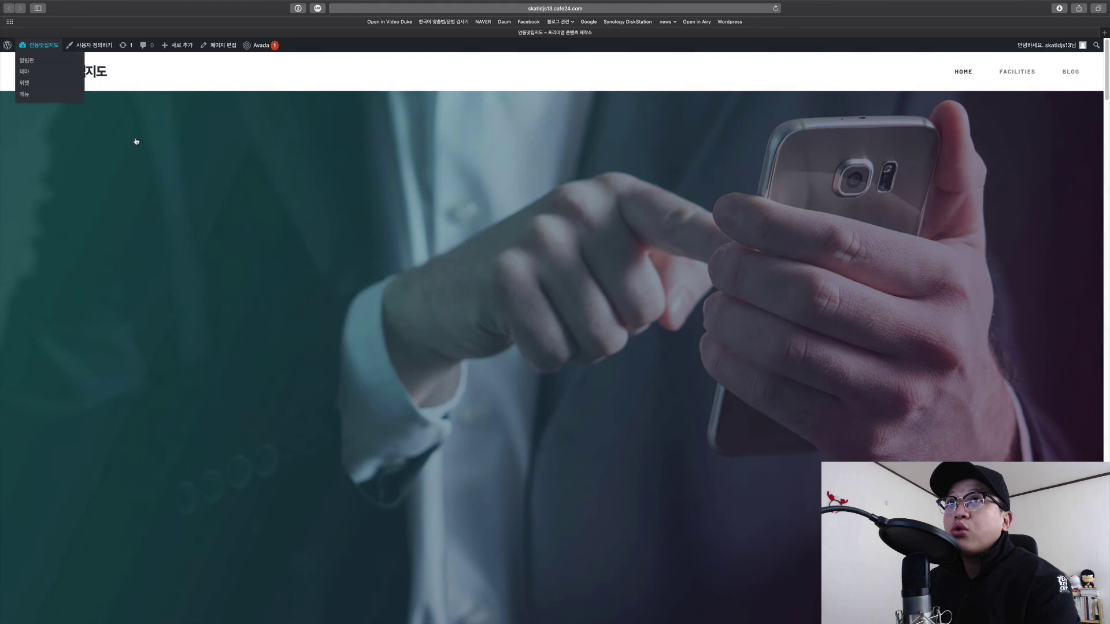
scroll(135, 141, down, 20)
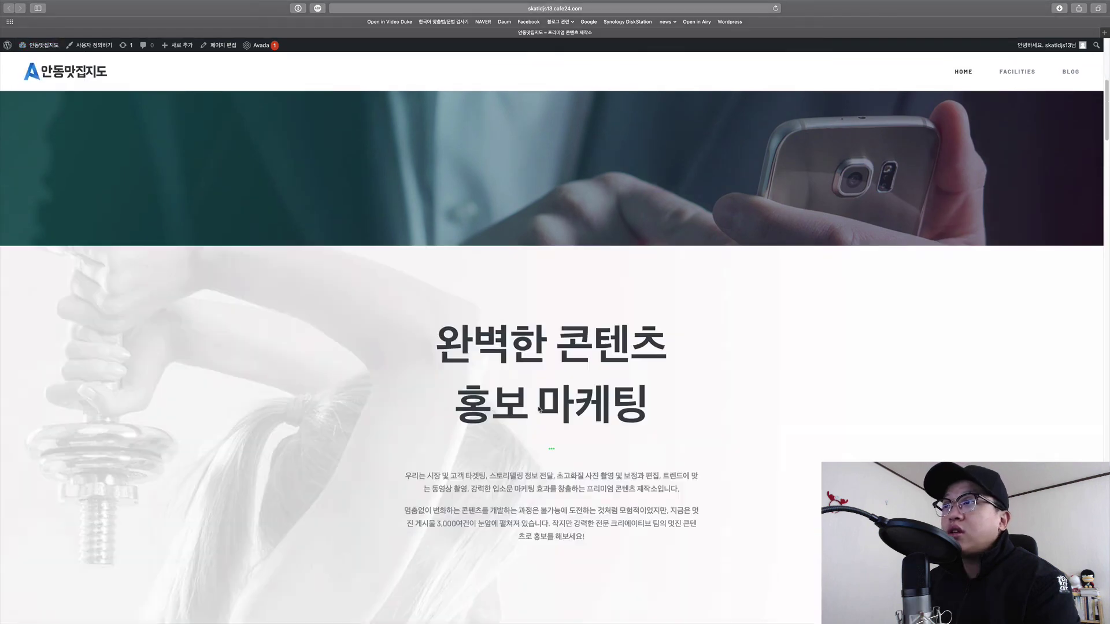
scroll(534, 416, down, 20)
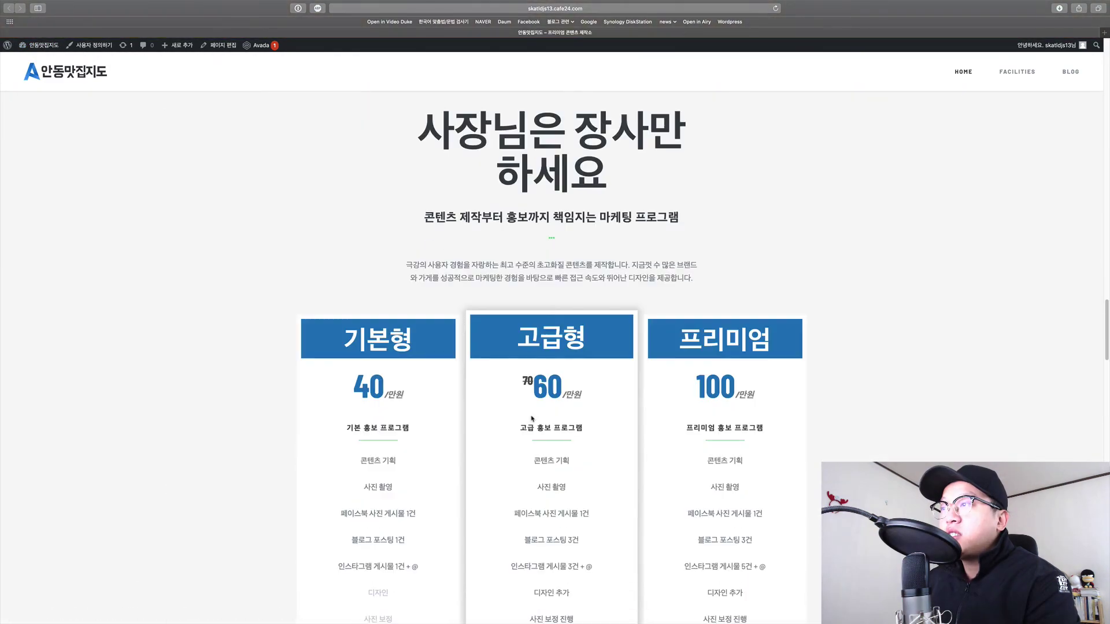
scroll(532, 419, down, 15)
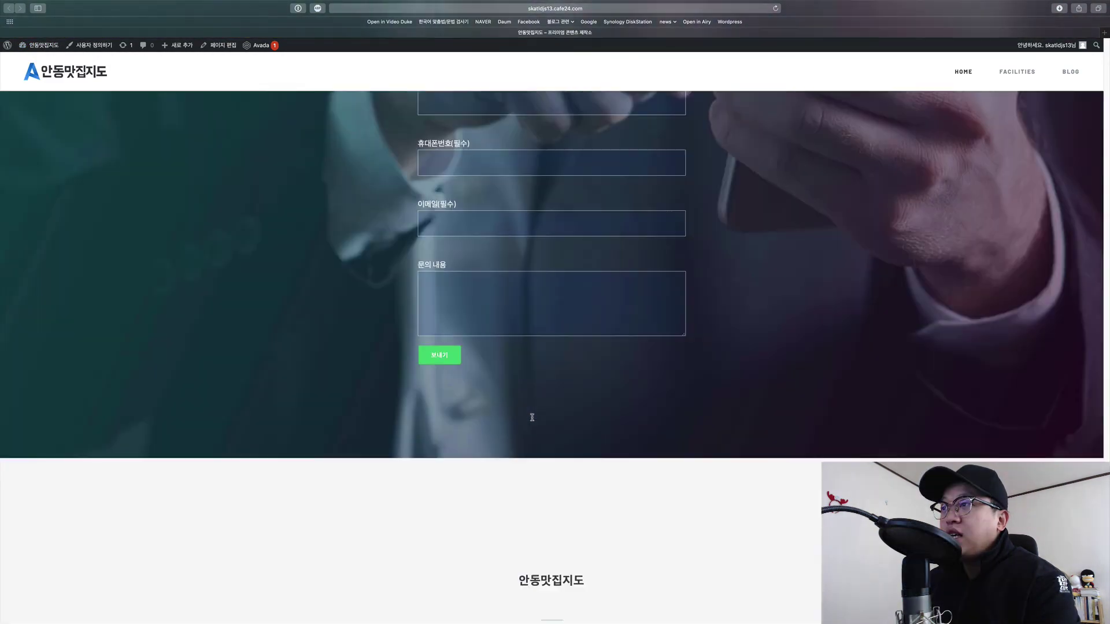
scroll(641, 466, up, 20)
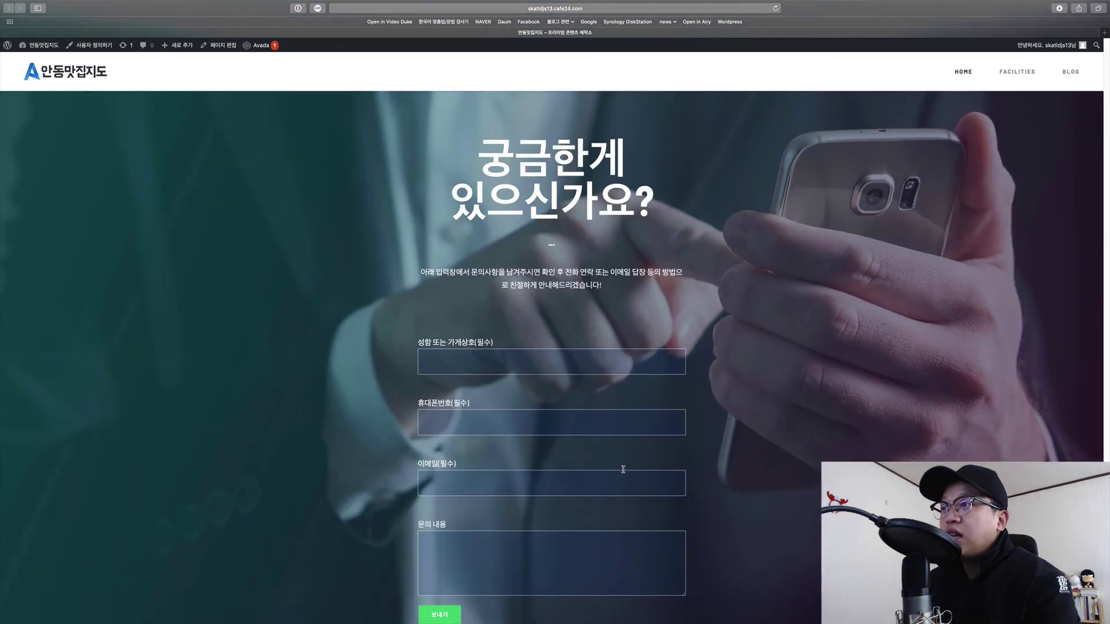
scroll(621, 470, up, 20)
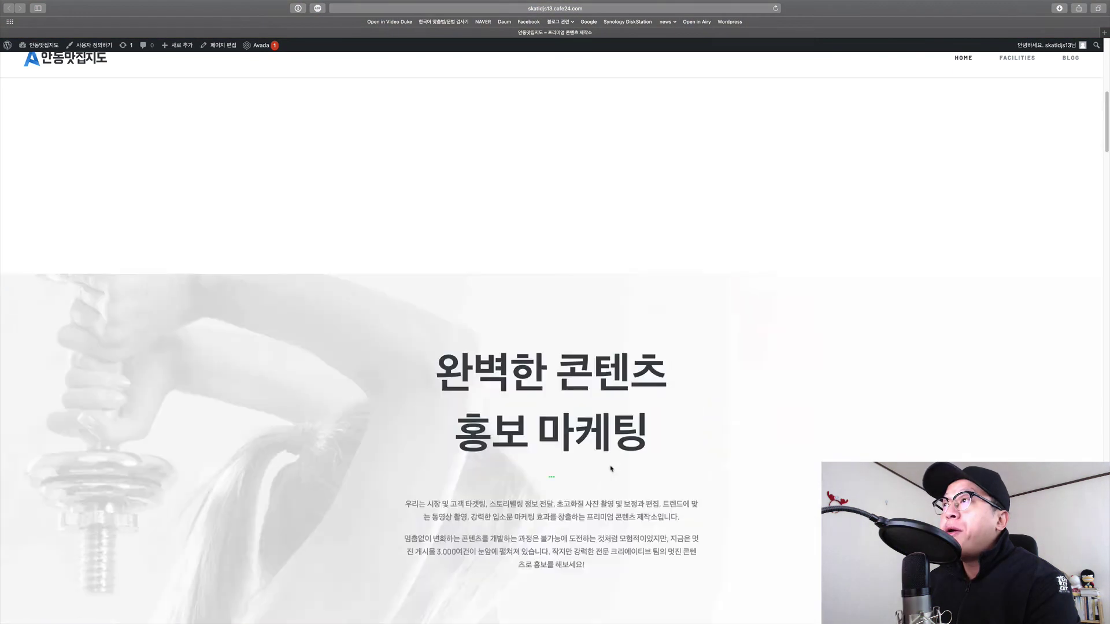
scroll(612, 427, down, 8)
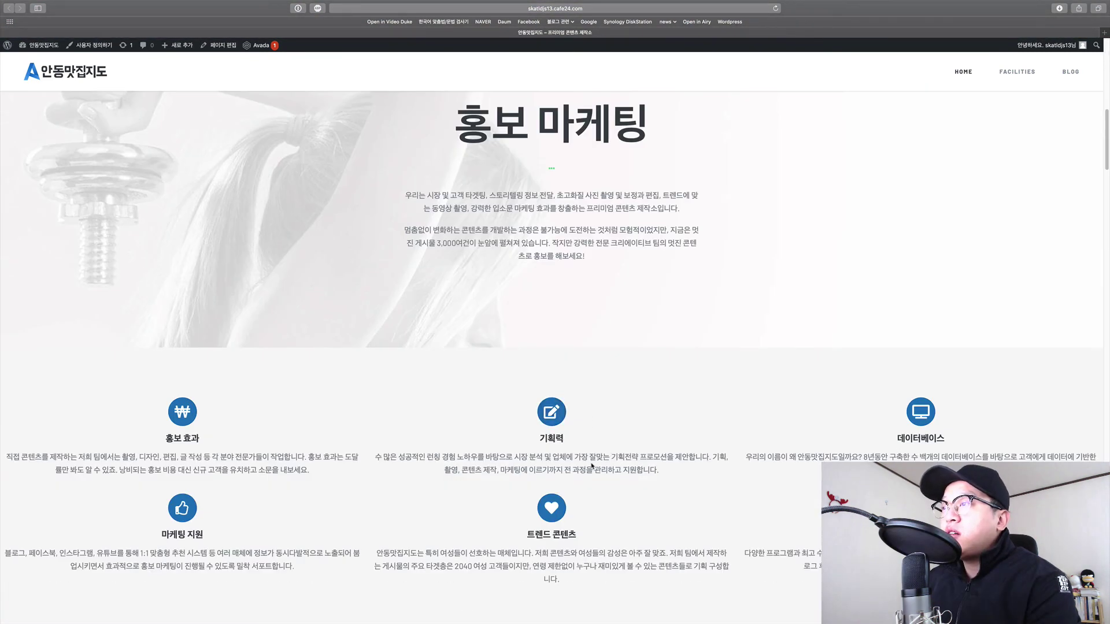
drag(592, 466, 428, 457)
click(439, 460)
drag(664, 470, 448, 458)
click(450, 457)
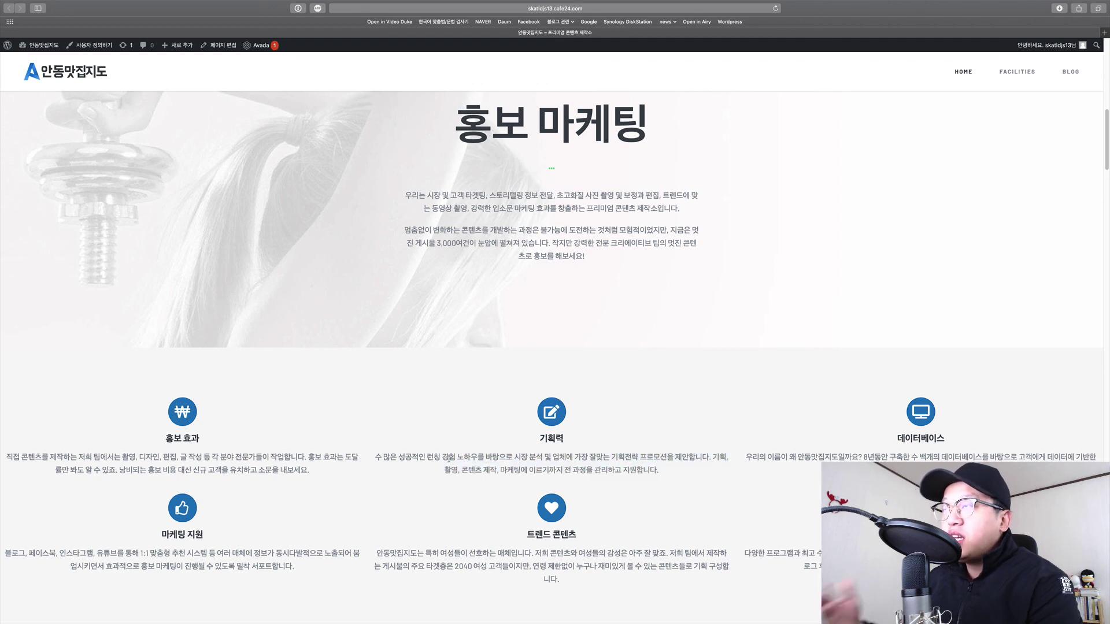
scroll(426, 241, up, 3)
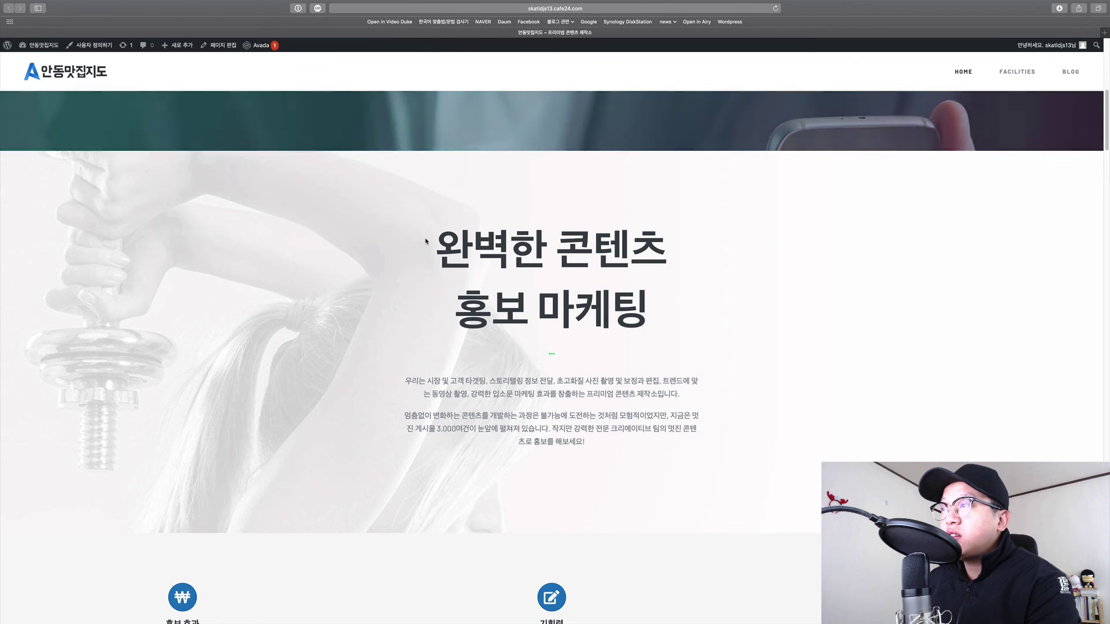
scroll(426, 241, up, 6)
scroll(585, 418, down, 6)
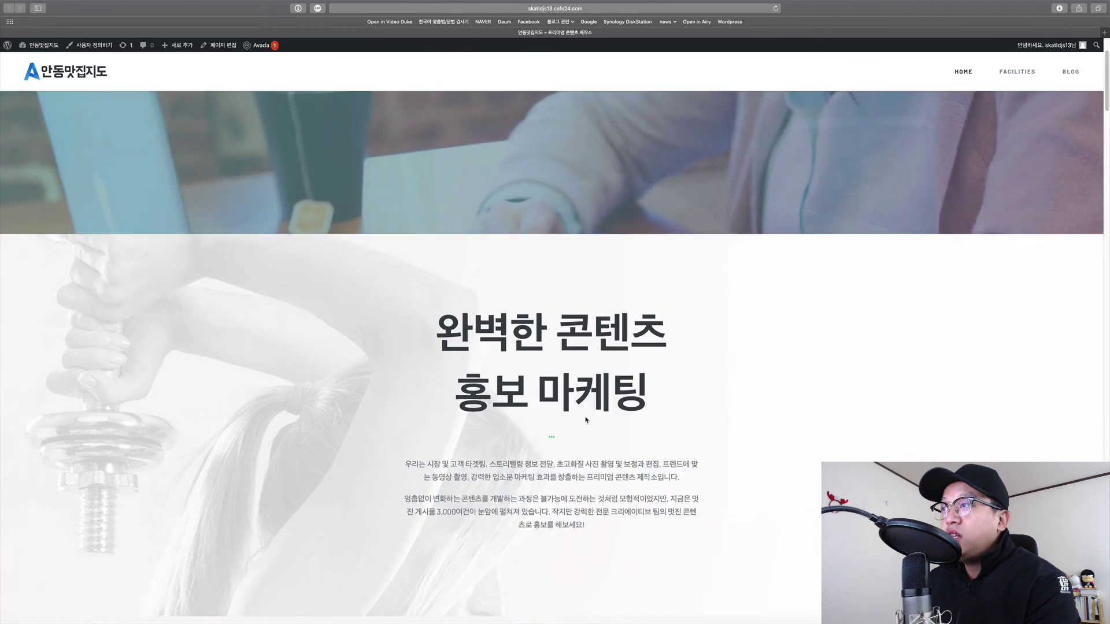
scroll(456, 211, down, 4)
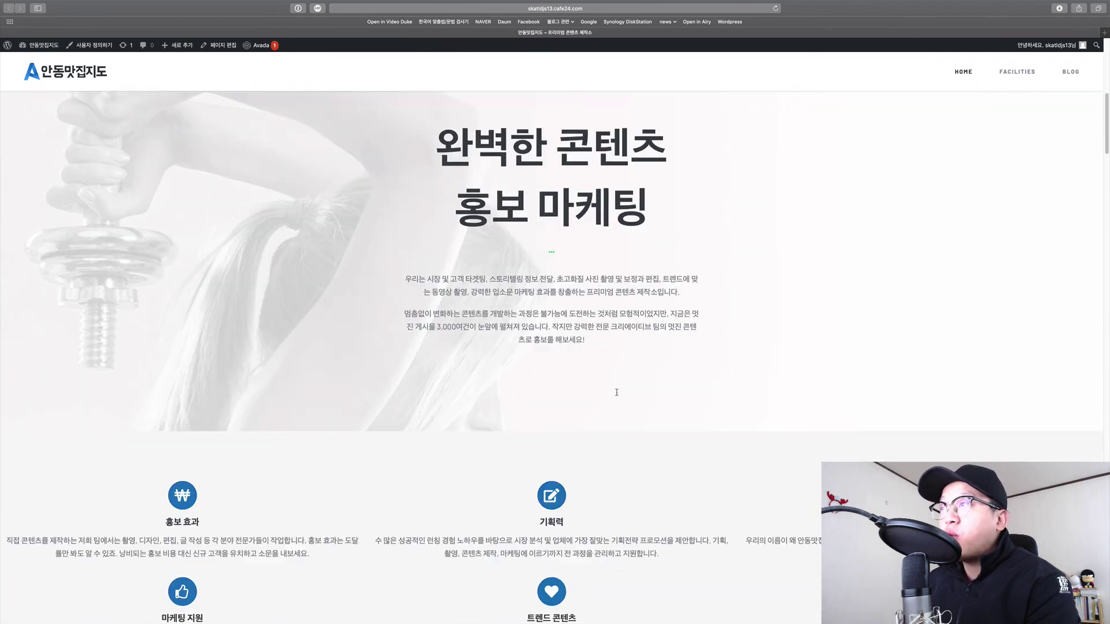
scroll(610, 402, down, 20)
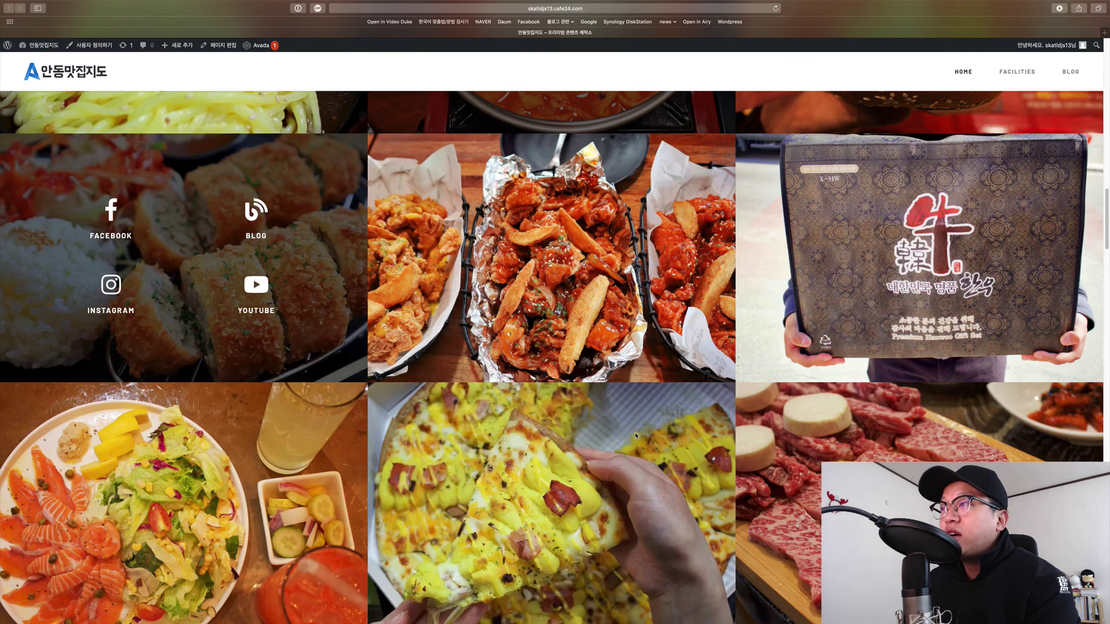
scroll(628, 433, down, 20)
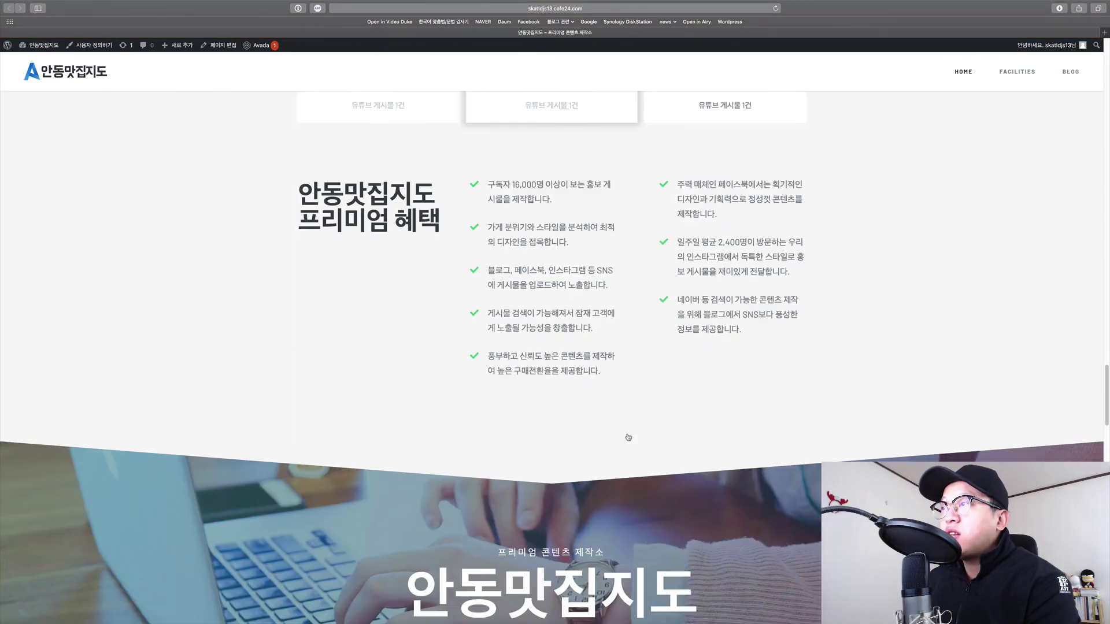
scroll(625, 437, down, 5)
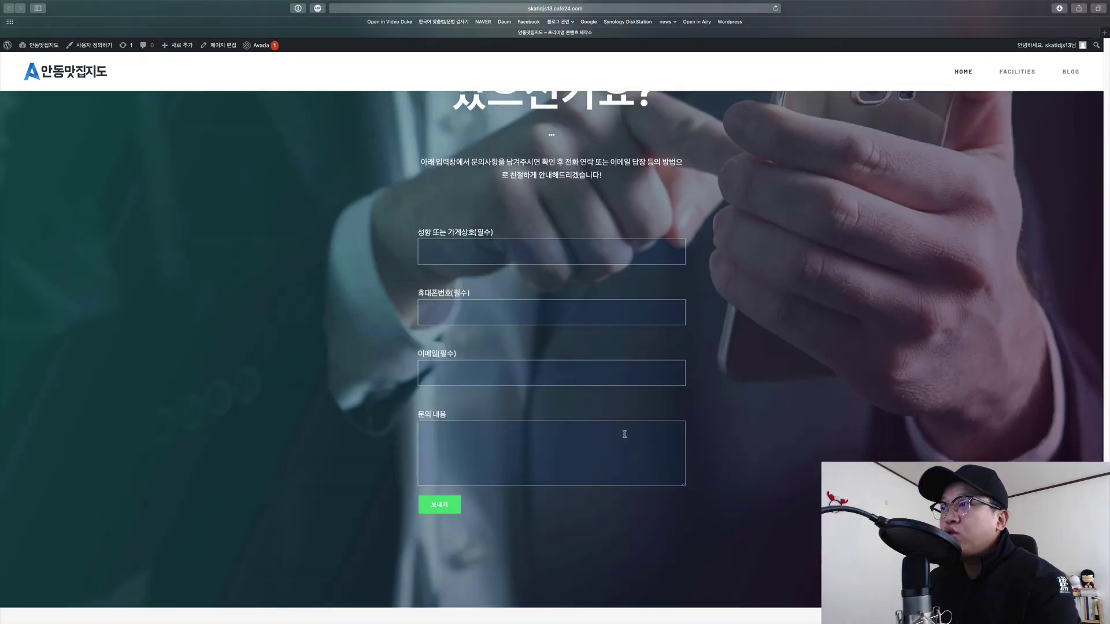
scroll(623, 437, up, 20)
scroll(623, 438, up, 15)
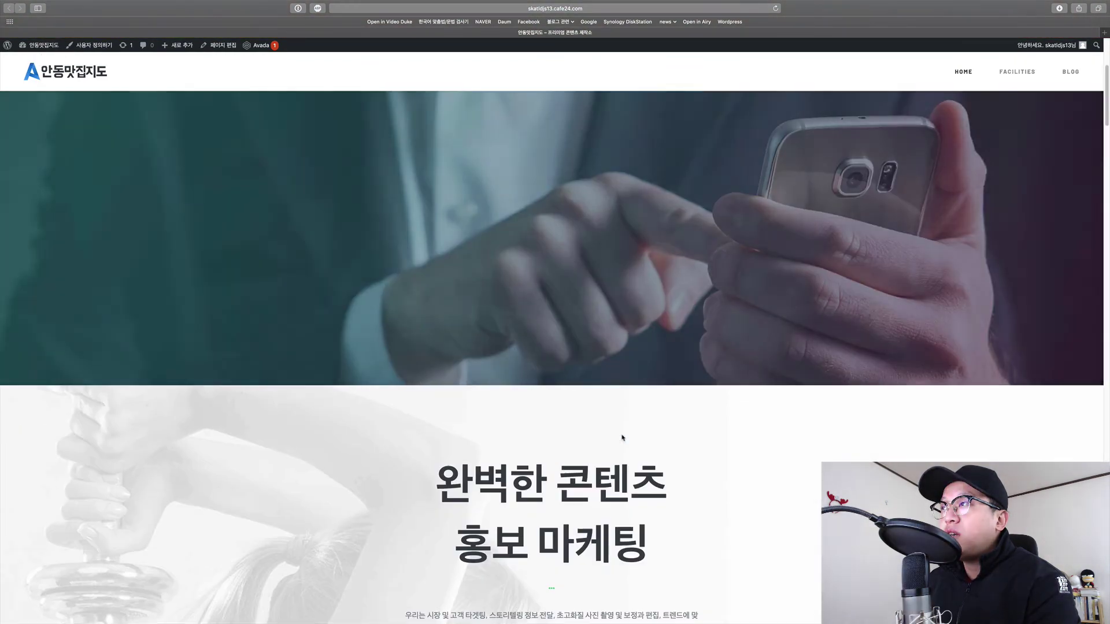